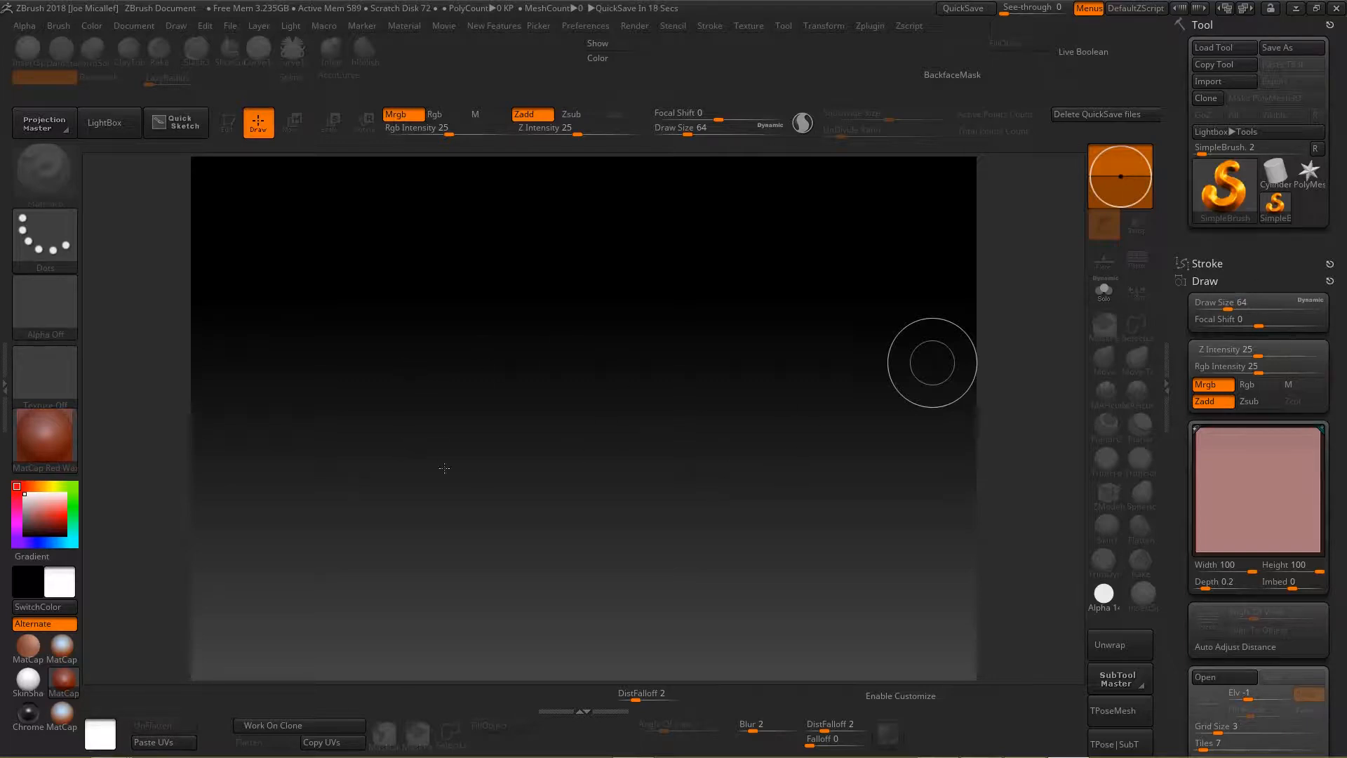
Draw a Cube3D primitive on the canvas, enter Edit mode and convert it to a PolyMesh3D.
{"action": "left_click", "coordinate": [1221, 190]}
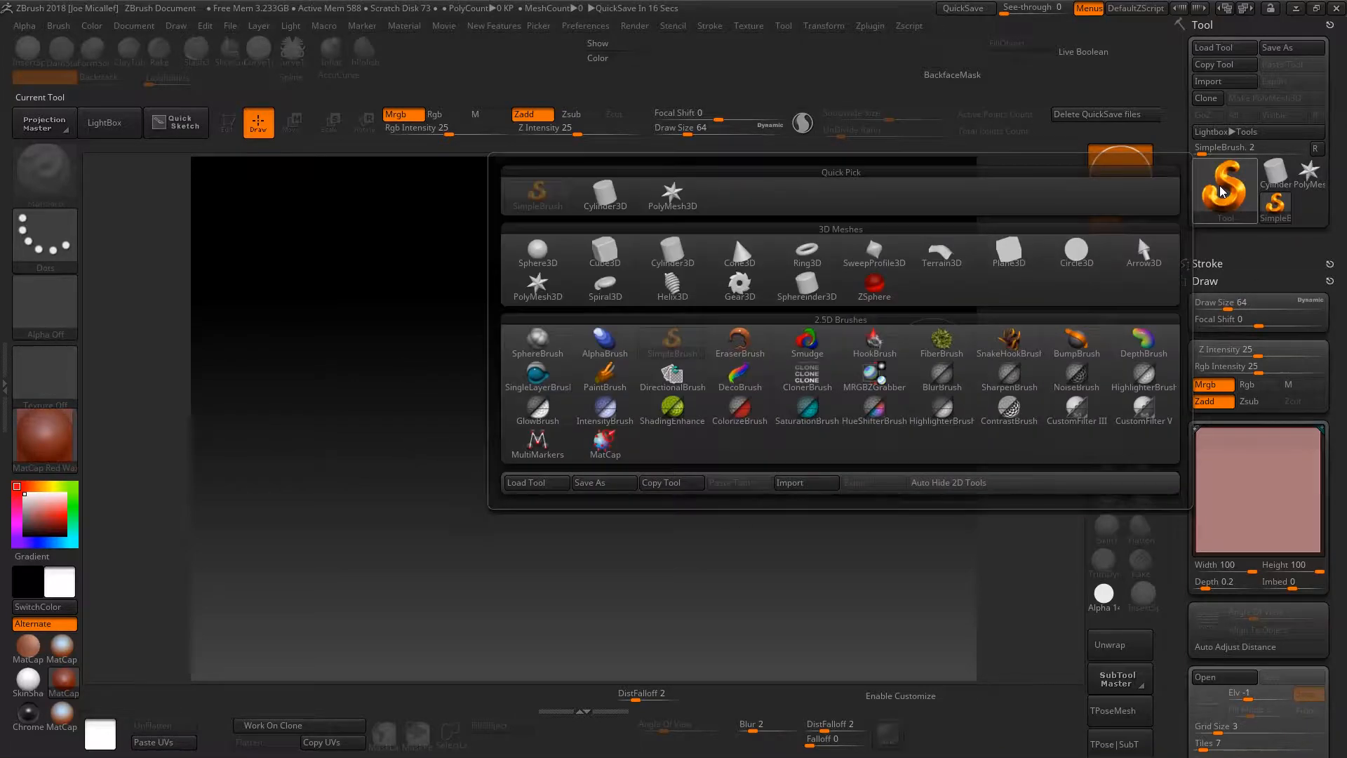
{"action": "left_click", "coordinate": [610, 260]}
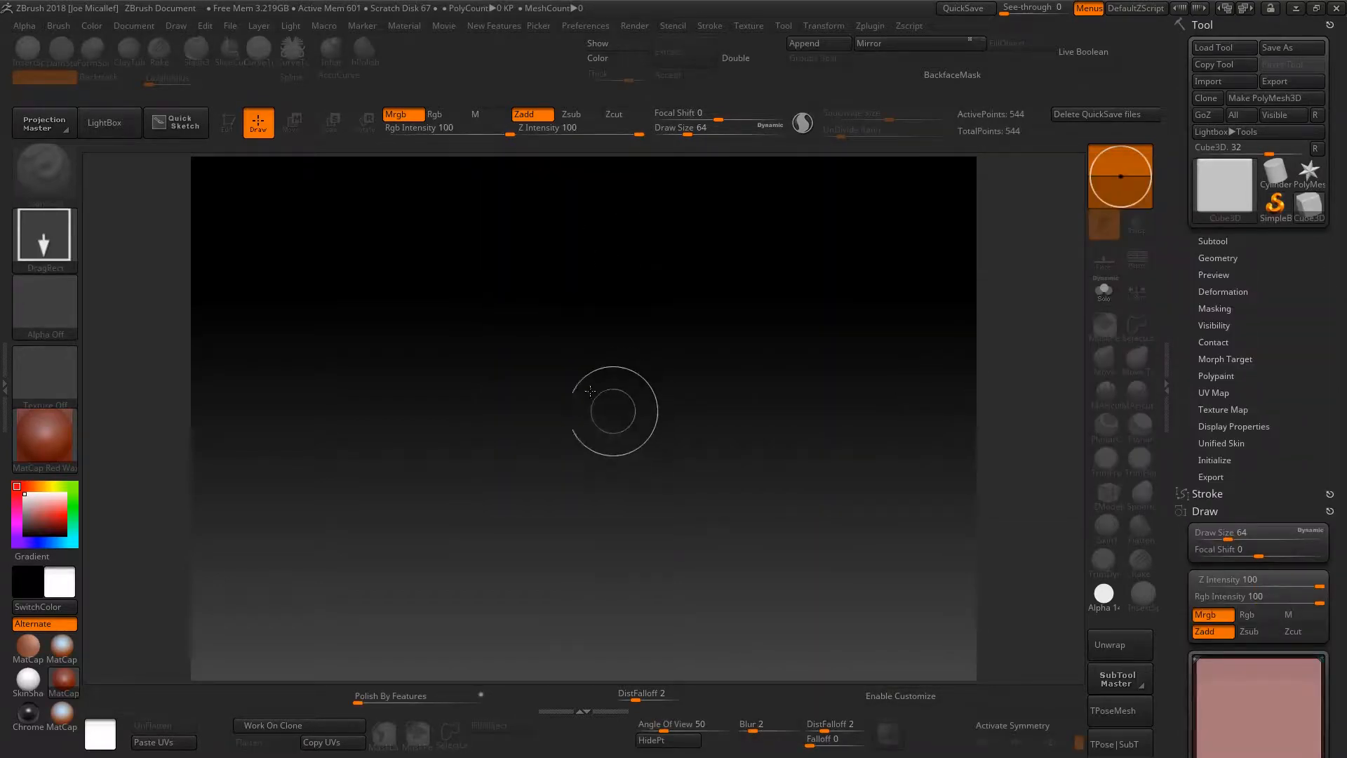
{"action": "left_click_drag", "start_coordinate": [571, 364], "coordinate": [683, 535]}
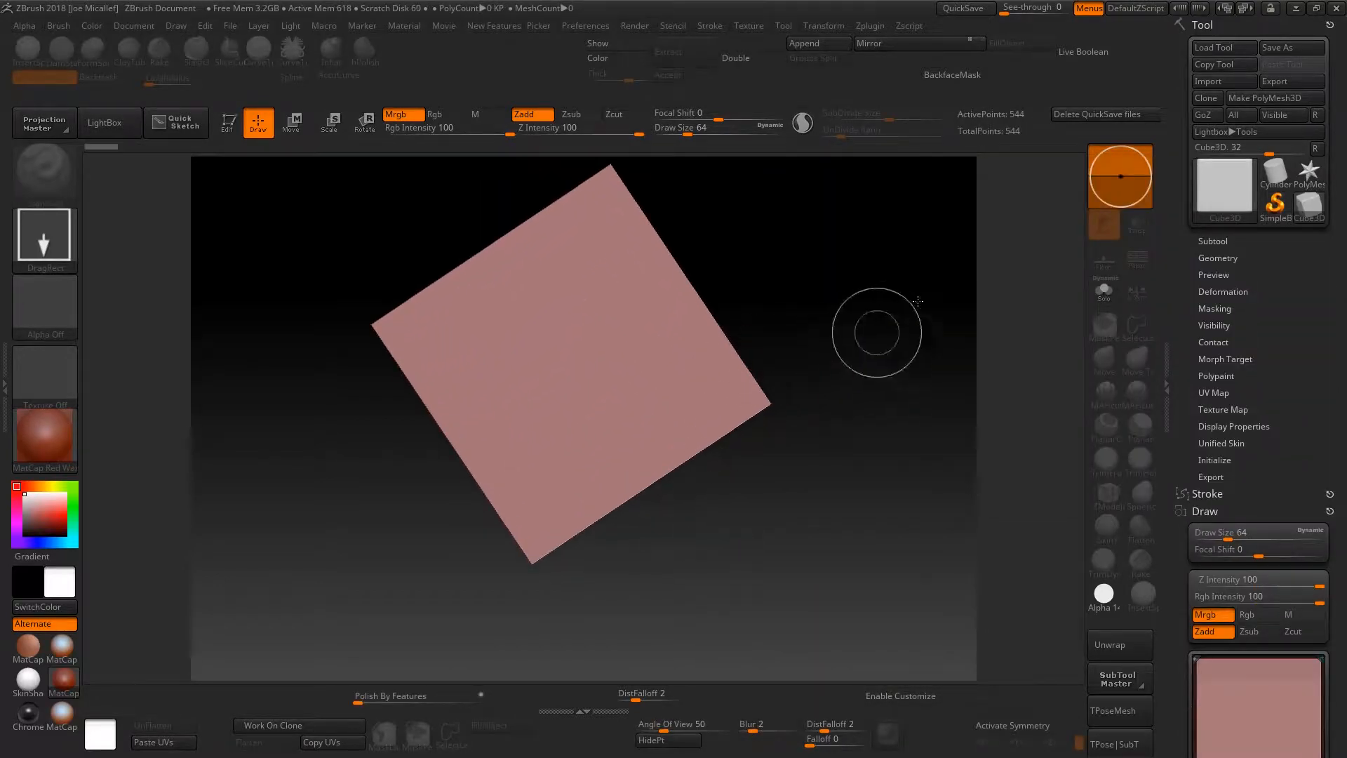
{"action": "key", "text": "t"}
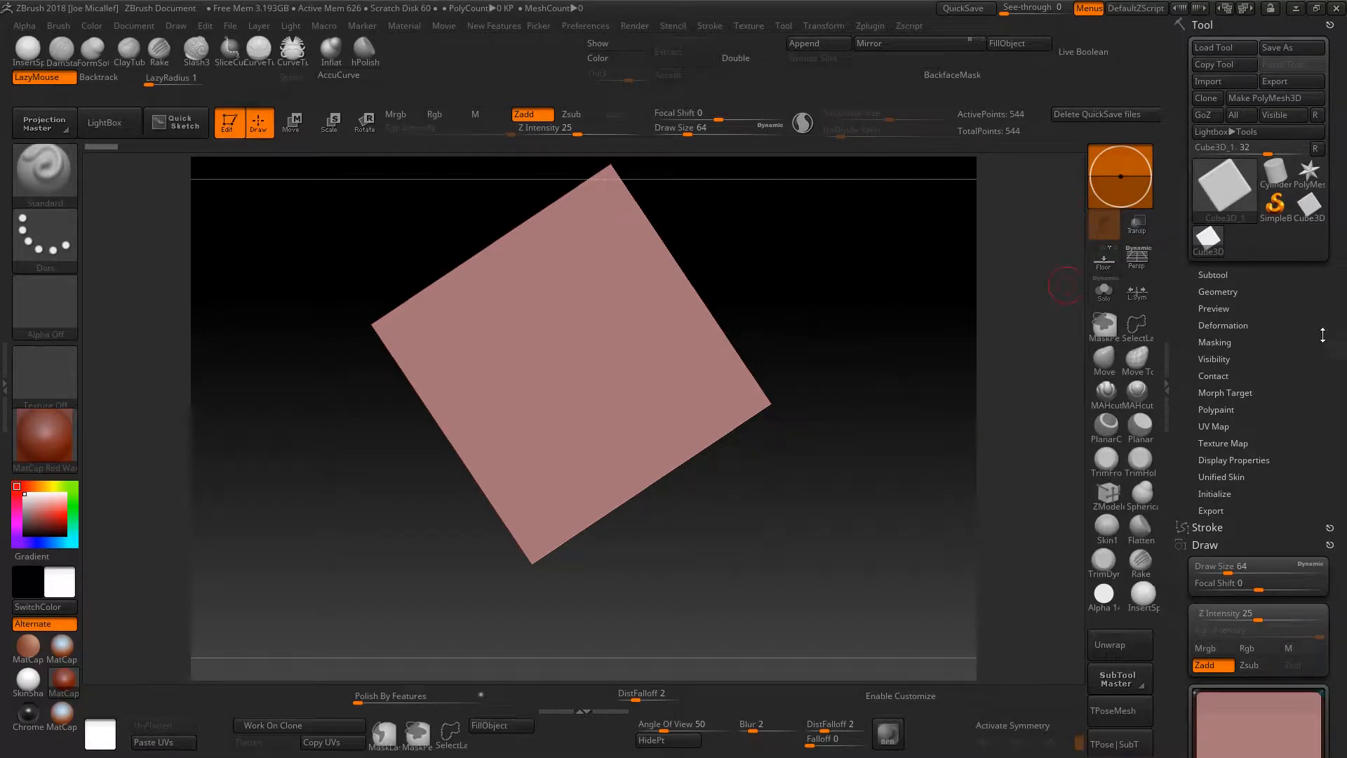
{"action": "left_click", "coordinate": [1255, 99]}
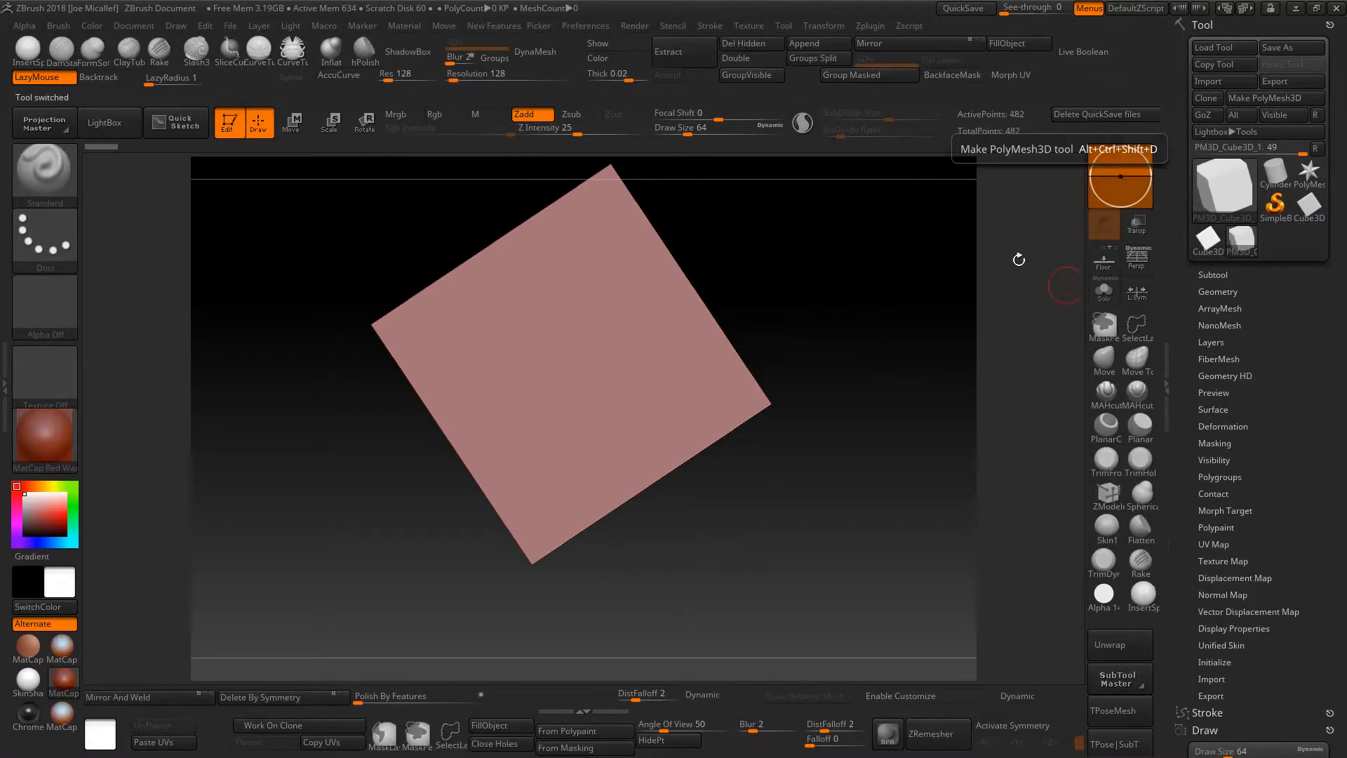
Orbit around the cube and inspect its topology with the PolyFrame display.
{"action": "mouse_move", "coordinate": [821, 307]}
{"action": "left_mouse_down"}
{"action": "mouse_move", "coordinate": [845, 321]}
{"action": "mouse_move", "coordinate": [868, 268]}
{"action": "mouse_move", "coordinate": [849, 364]}
{"action": "left_mouse_up"}
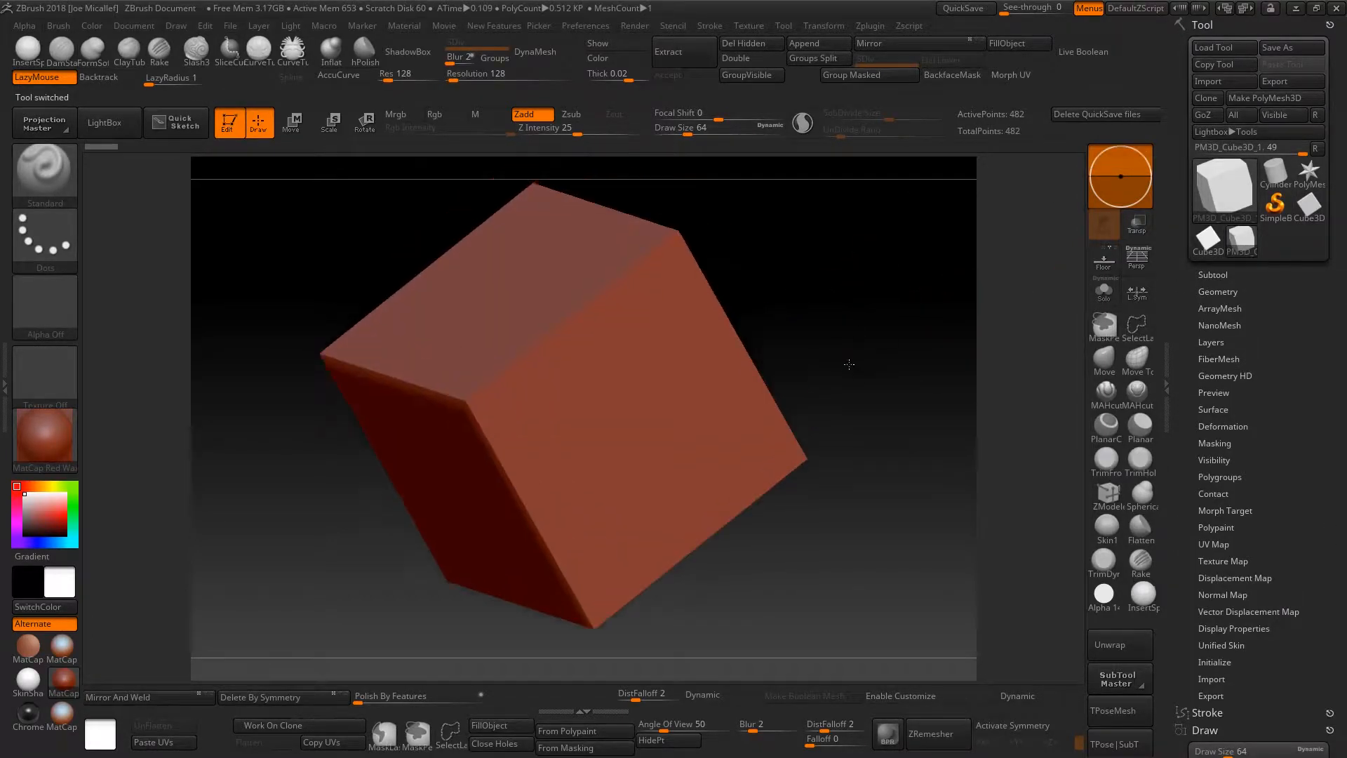
{"action": "key", "text": "shift+f"}
{"action": "key", "text": "shift+f"}
{"action": "key", "text": "shift+f"}
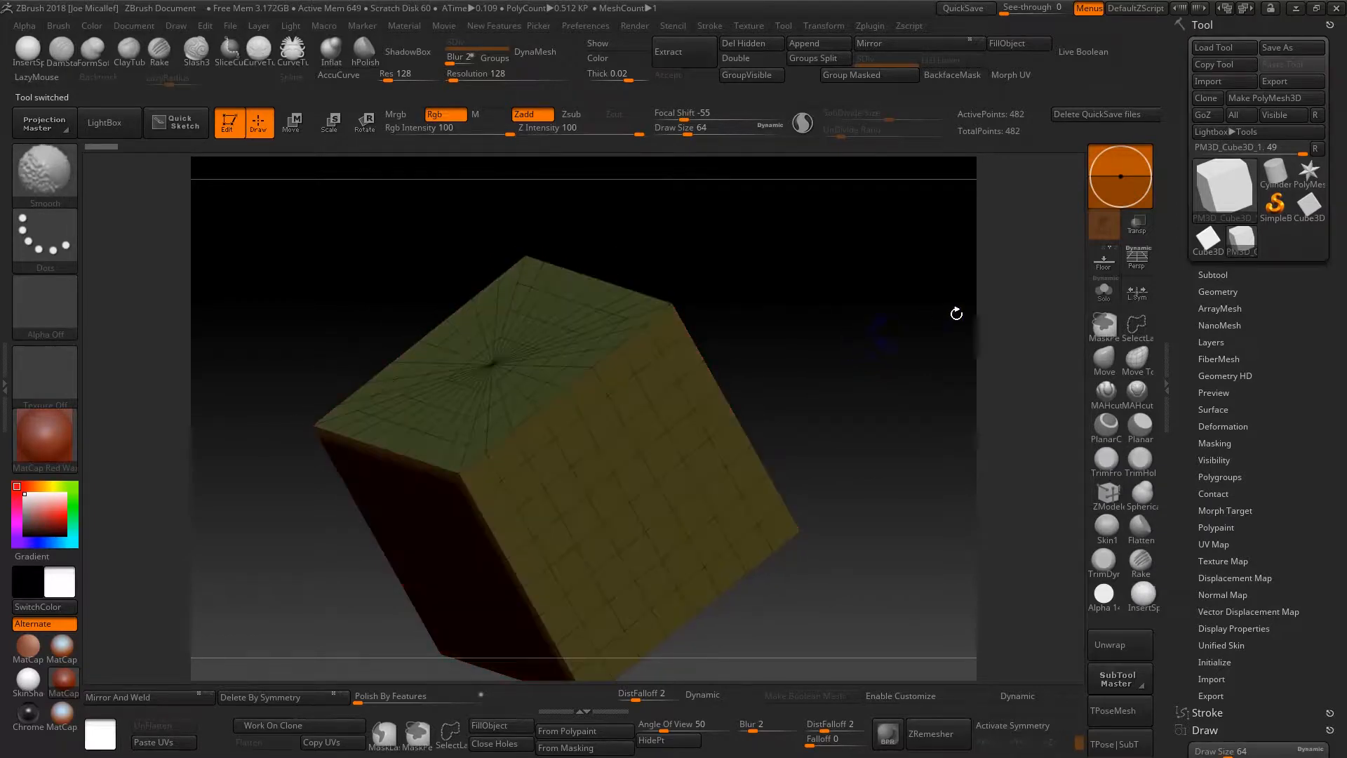
{"action": "key", "text": "shift+f"}
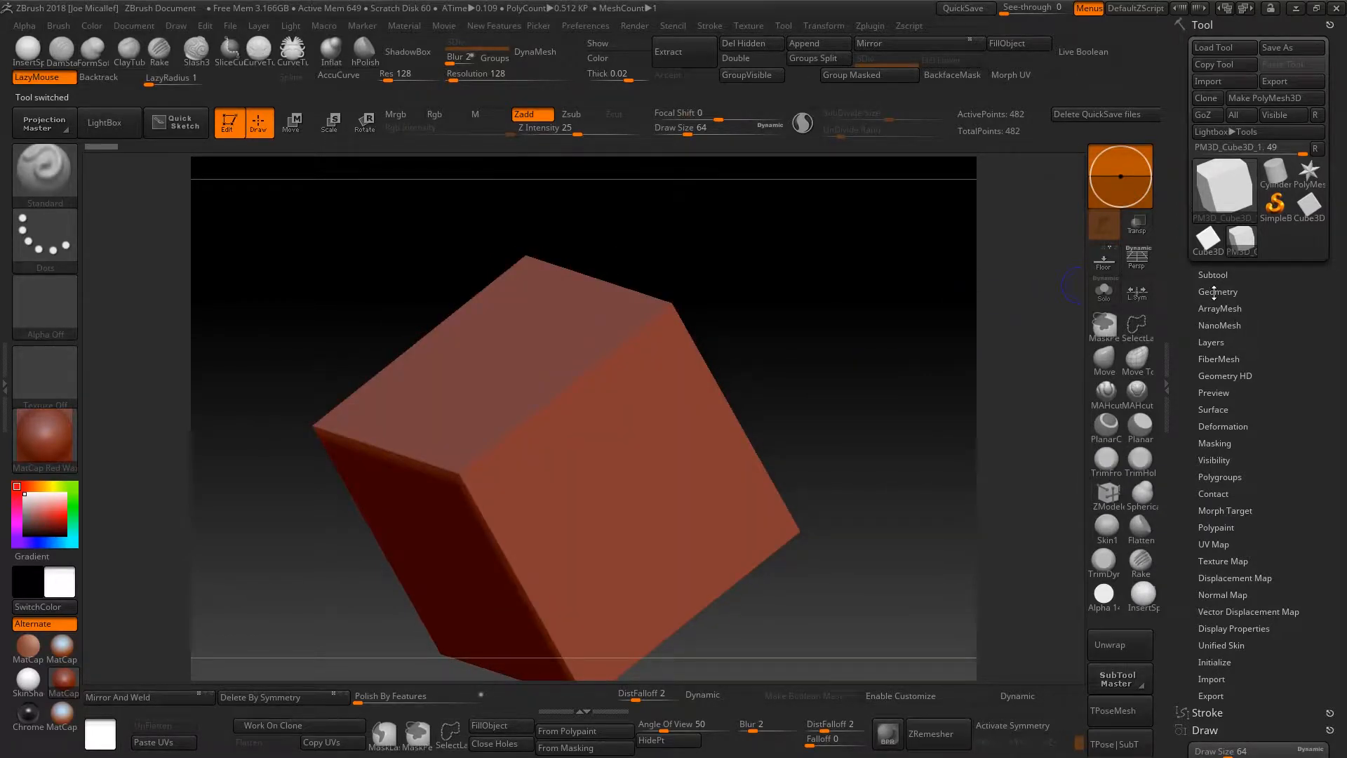
Convert the cube to a DynaMesh with a resolution of 384.
{"action": "left_click", "coordinate": [1215, 292]}
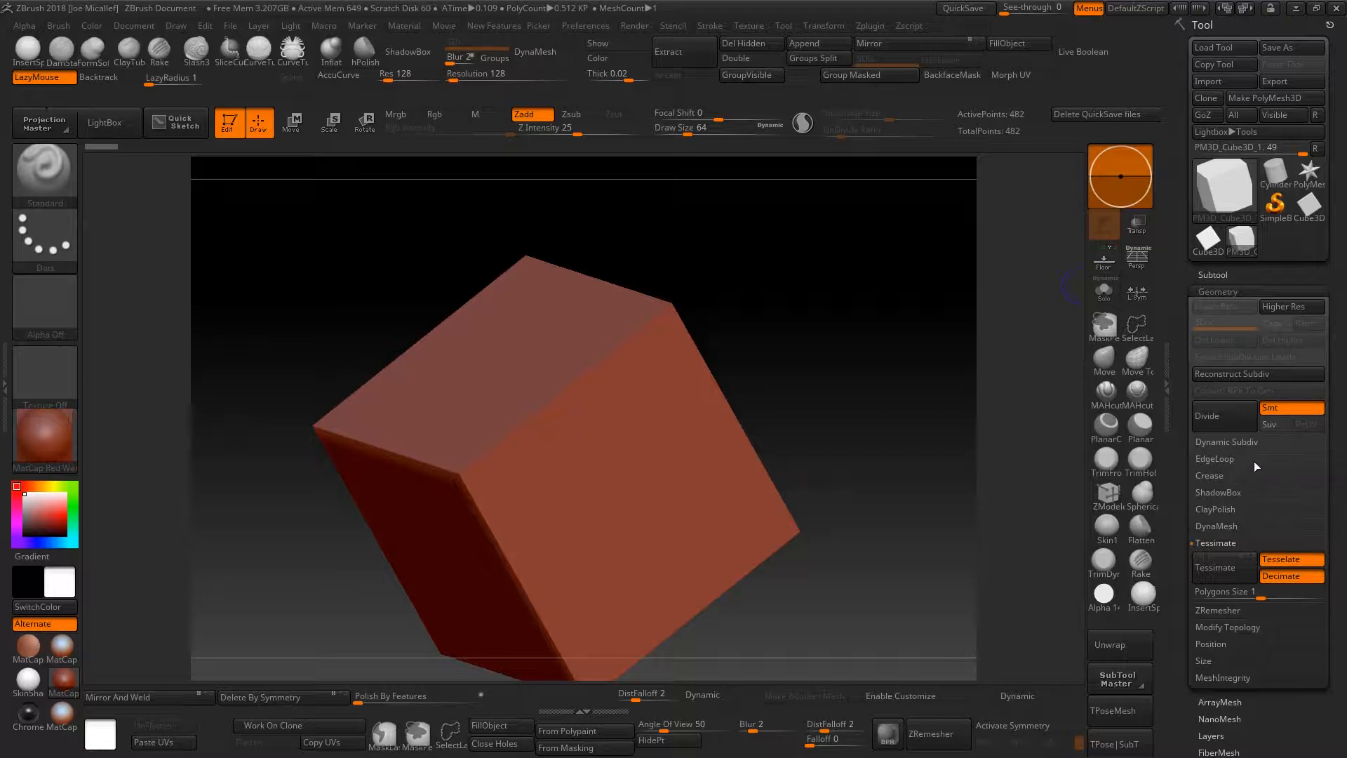
{"action": "left_click_drag", "start_coordinate": [1344, 538], "coordinate": [1344, 510]}
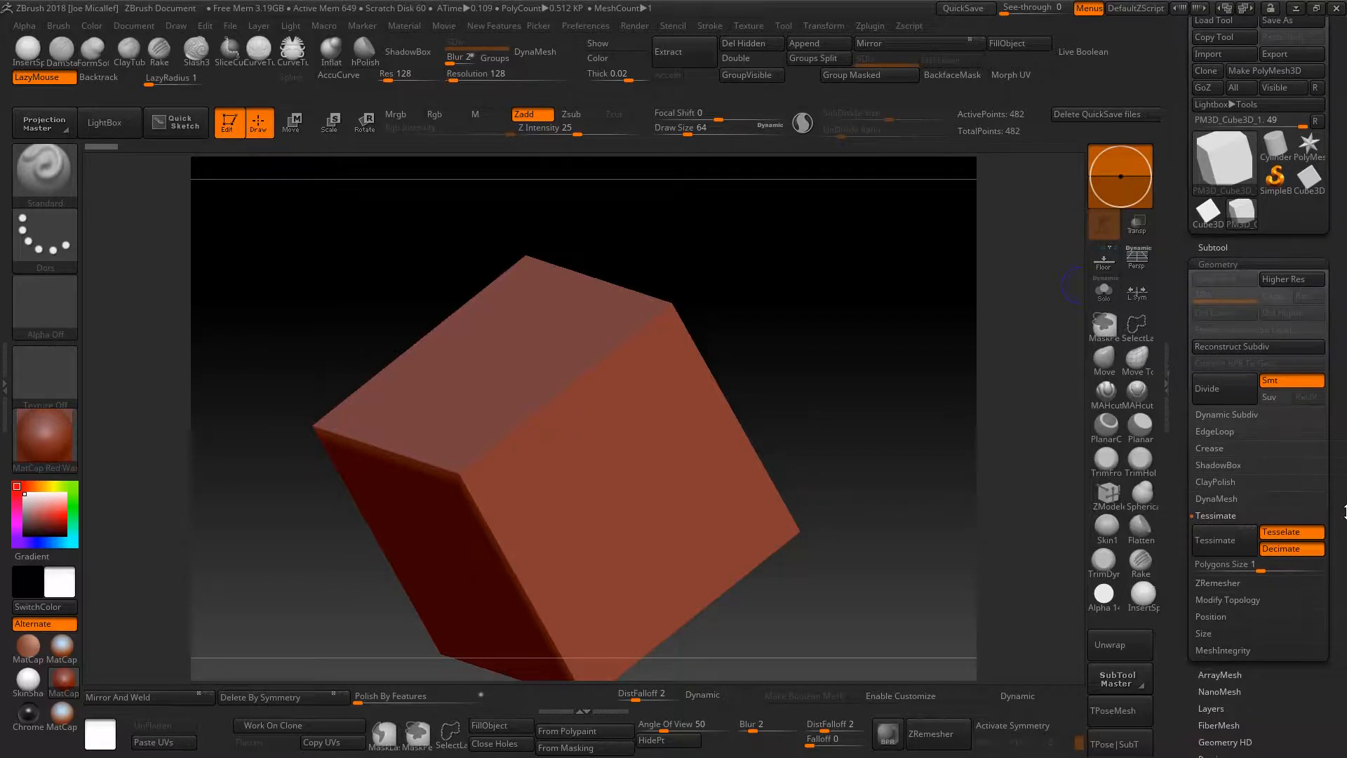
{"action": "left_click", "coordinate": [1224, 497]}
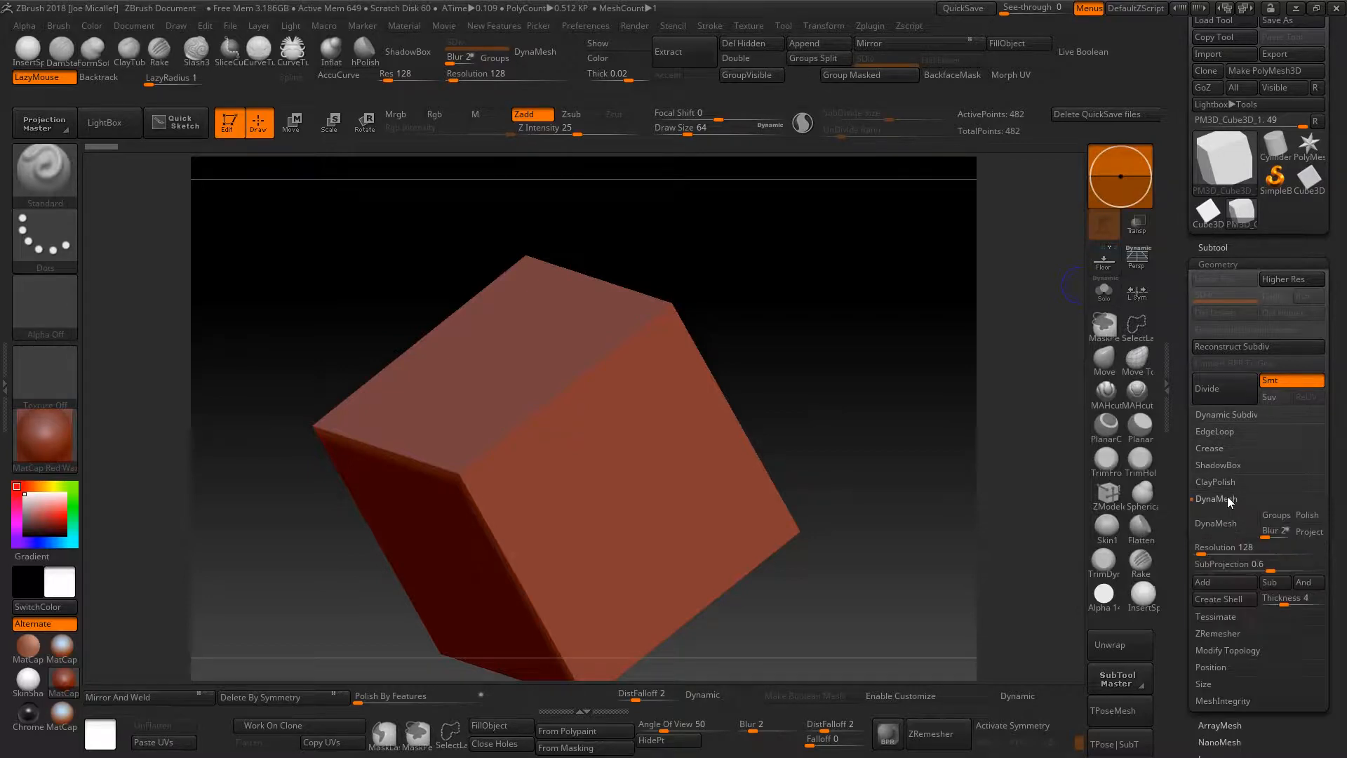
{"action": "left_click", "coordinate": [1208, 550]}
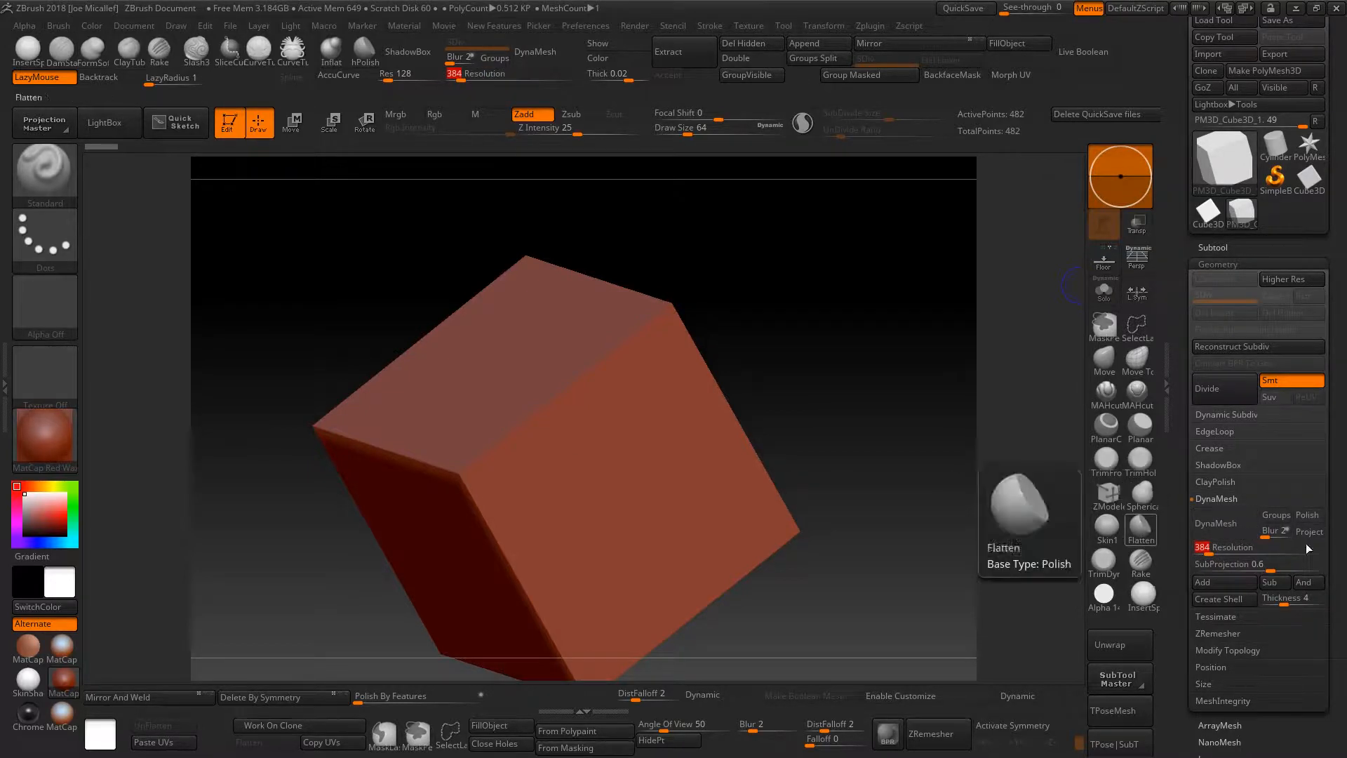
{"action": "left_click", "coordinate": [1227, 529]}
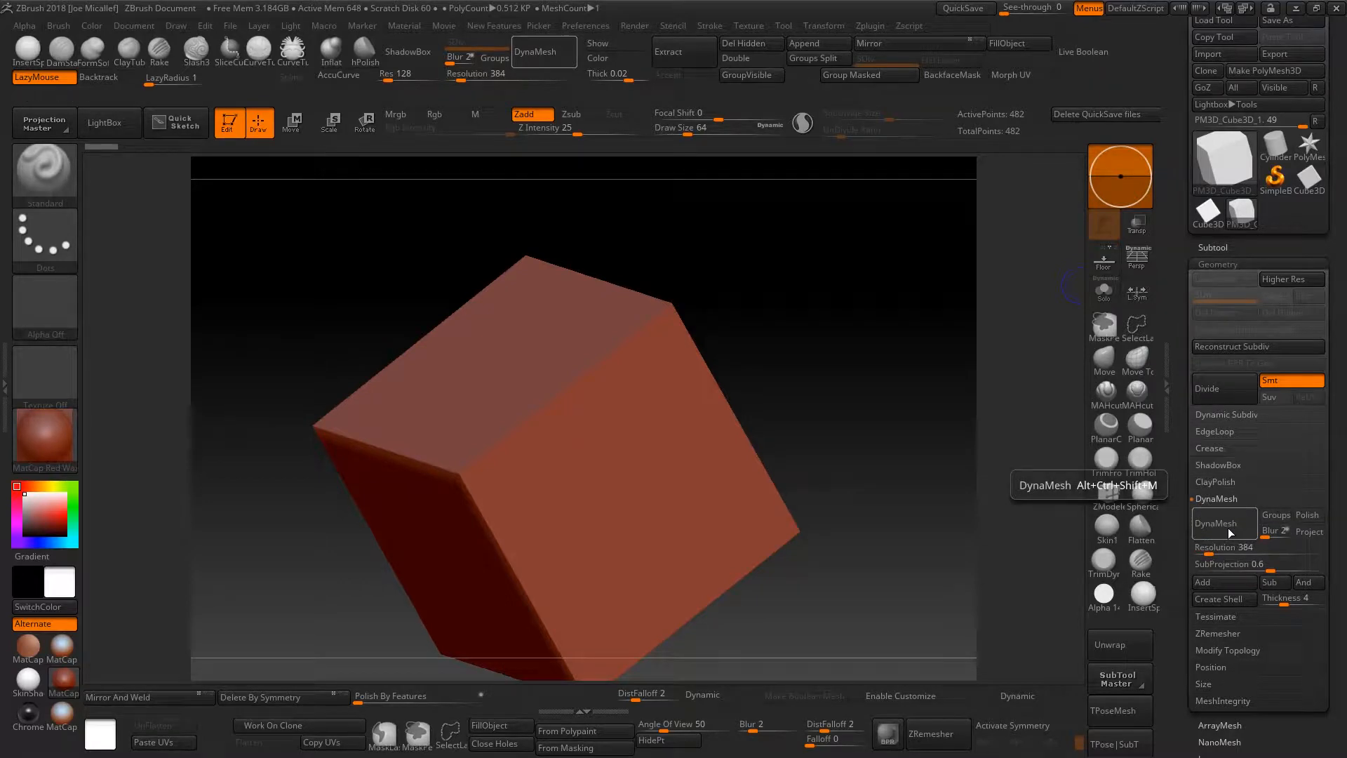
{"action": "left_click", "coordinate": [1227, 527]}
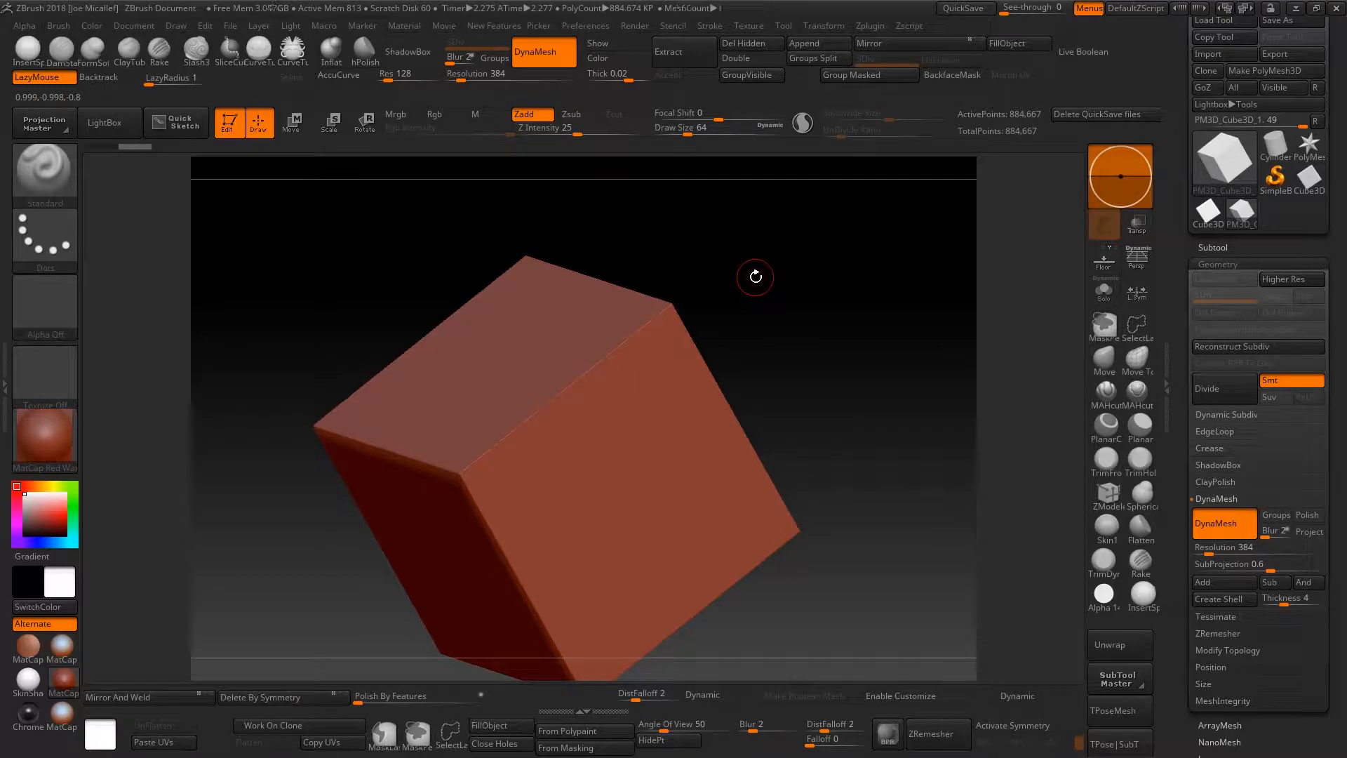
Frame the whole cube in the canvas and align it to a straight front view.
{"action": "key", "text": "shift"}
{"action": "left_click", "coordinate": [755, 276], "text": "ctrl"}
{"action": "left_click", "coordinate": [756, 278], "text": "ctrl"}
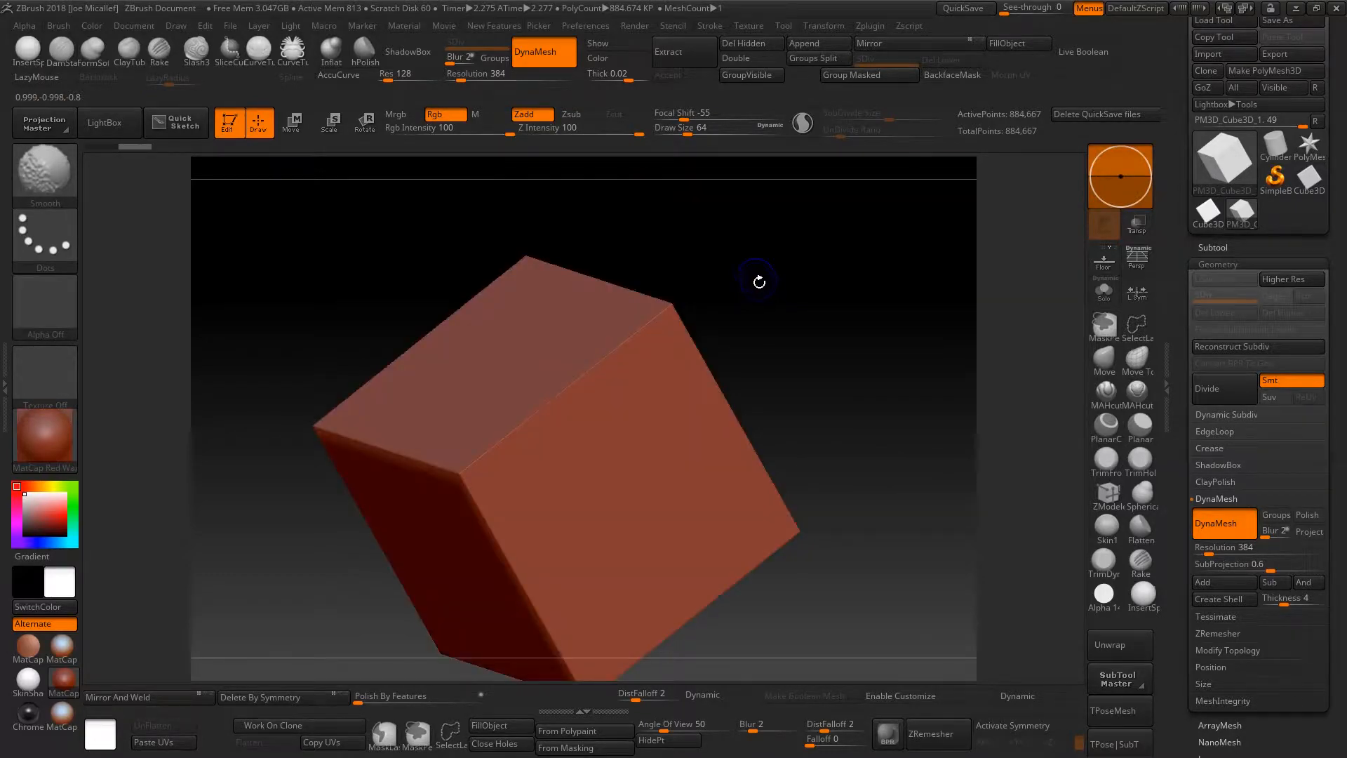
{"action": "left_click", "coordinate": [759, 280], "text": "ctrl"}
{"action": "left_click_drag", "start_coordinate": [856, 427], "coordinate": [599, 377], "text": "alt"}
{"action": "left_click", "coordinate": [839, 346], "text": "ctrl"}
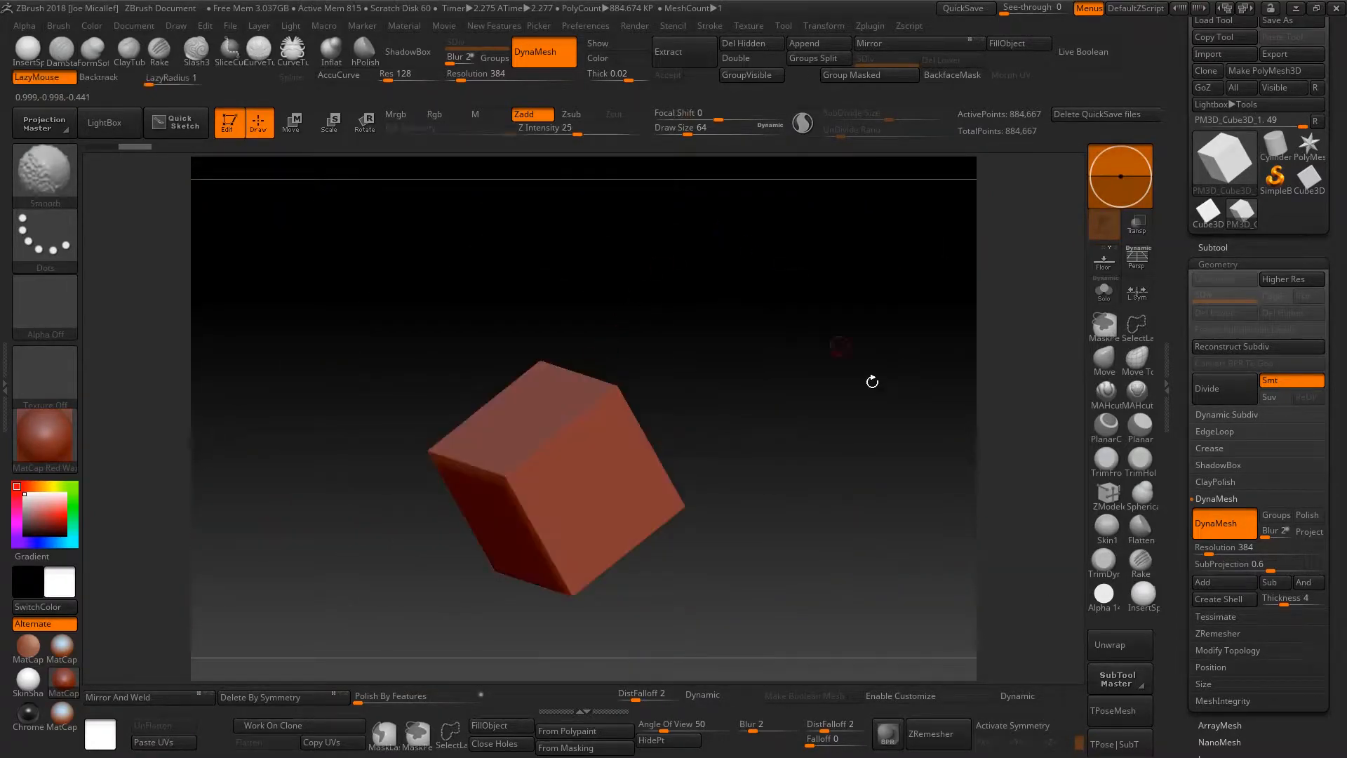
{"action": "mouse_move", "coordinate": [872, 380]}
{"action": "left_mouse_down"}
{"action": "mouse_move", "coordinate": [782, 326]}
{"action": "mouse_move", "coordinate": [802, 334]}
{"action": "mouse_move", "coordinate": [784, 341]}
{"action": "mouse_move", "coordinate": [779, 421]}
{"action": "left_mouse_up"}
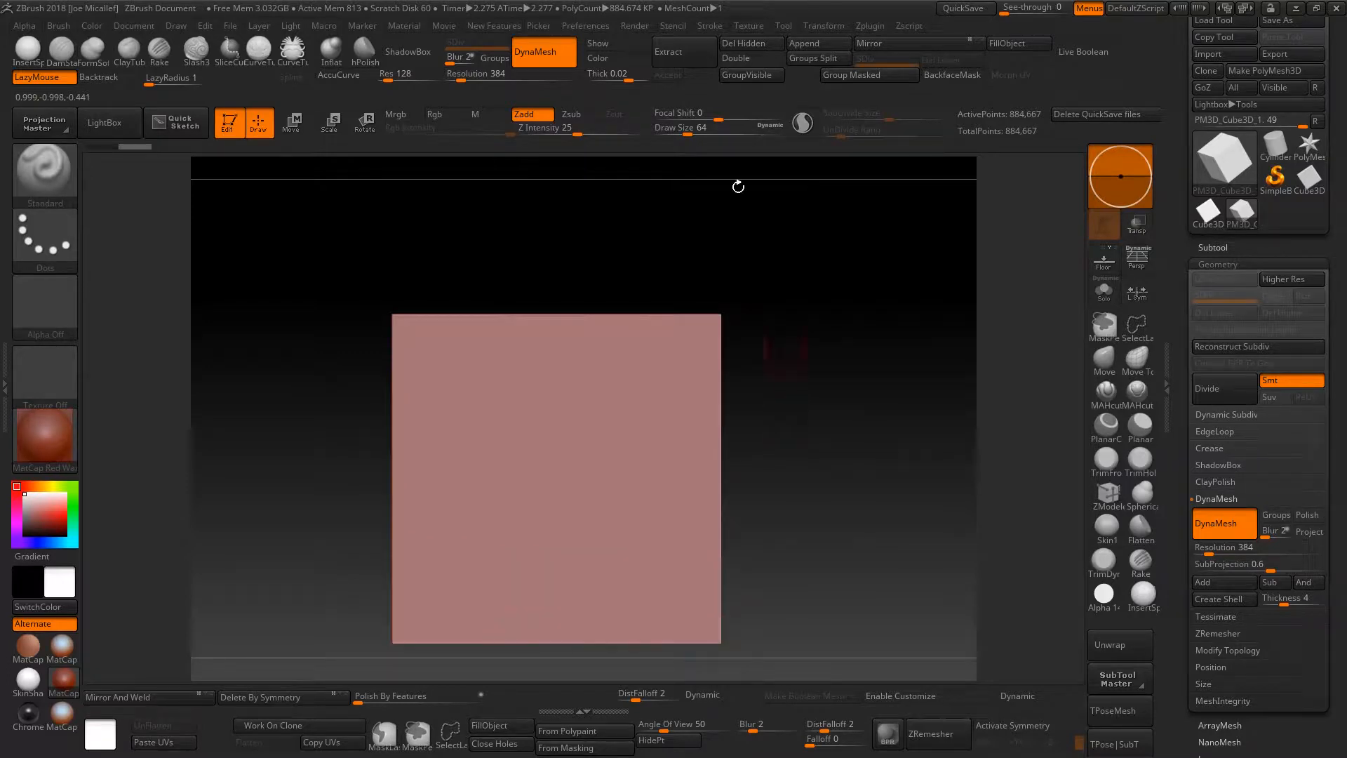
Start a texture import and browse to the robo_parts_folder on the Desktop.
{"action": "left_click", "coordinate": [743, 27]}
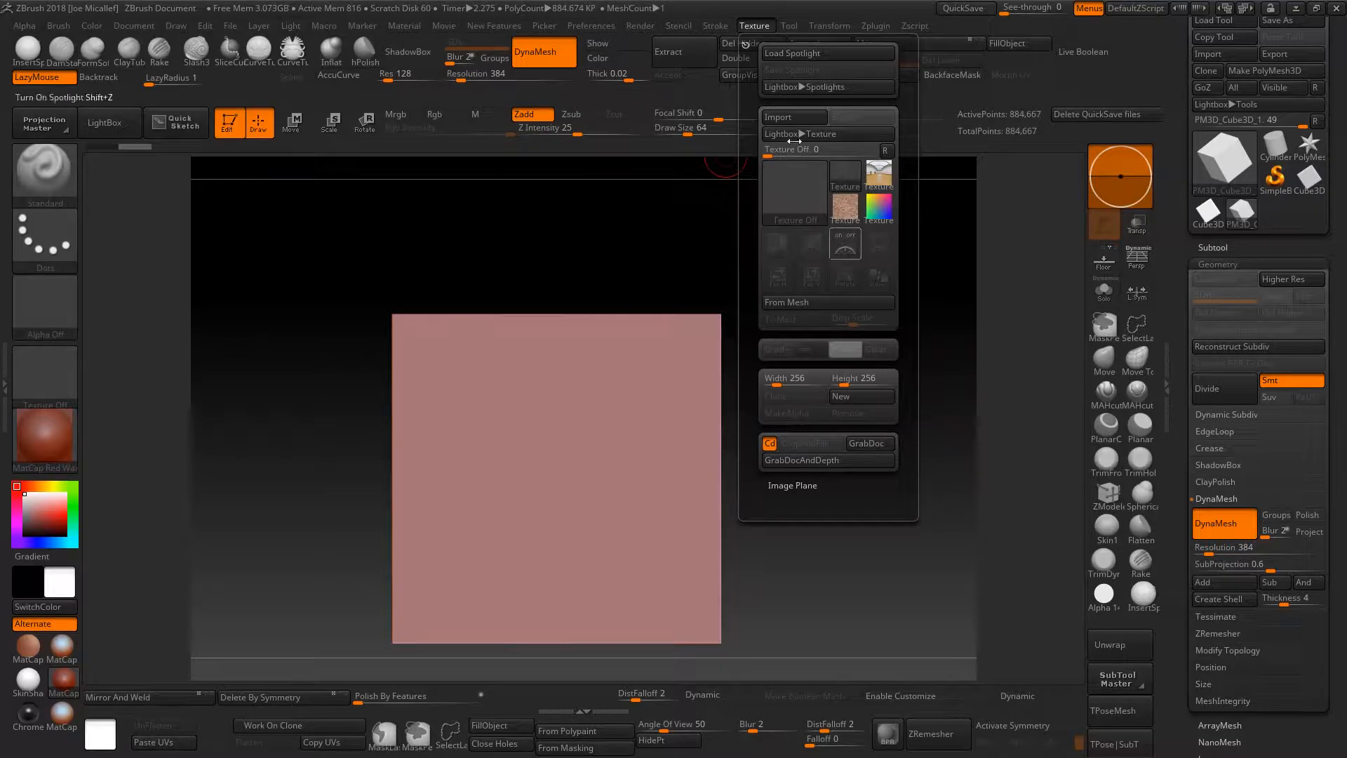
{"action": "left_click", "coordinate": [788, 116]}
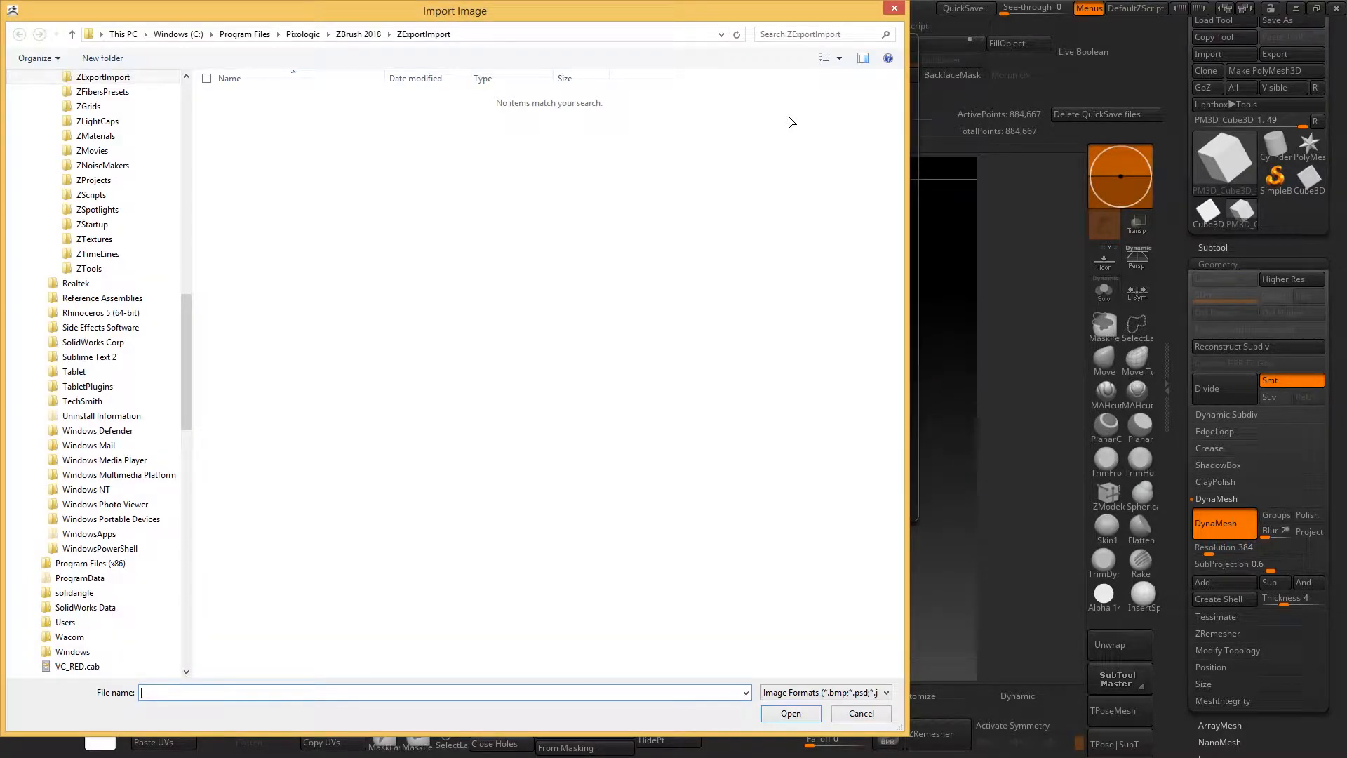
{"action": "left_click_drag", "start_coordinate": [190, 370], "coordinate": [205, 137]}
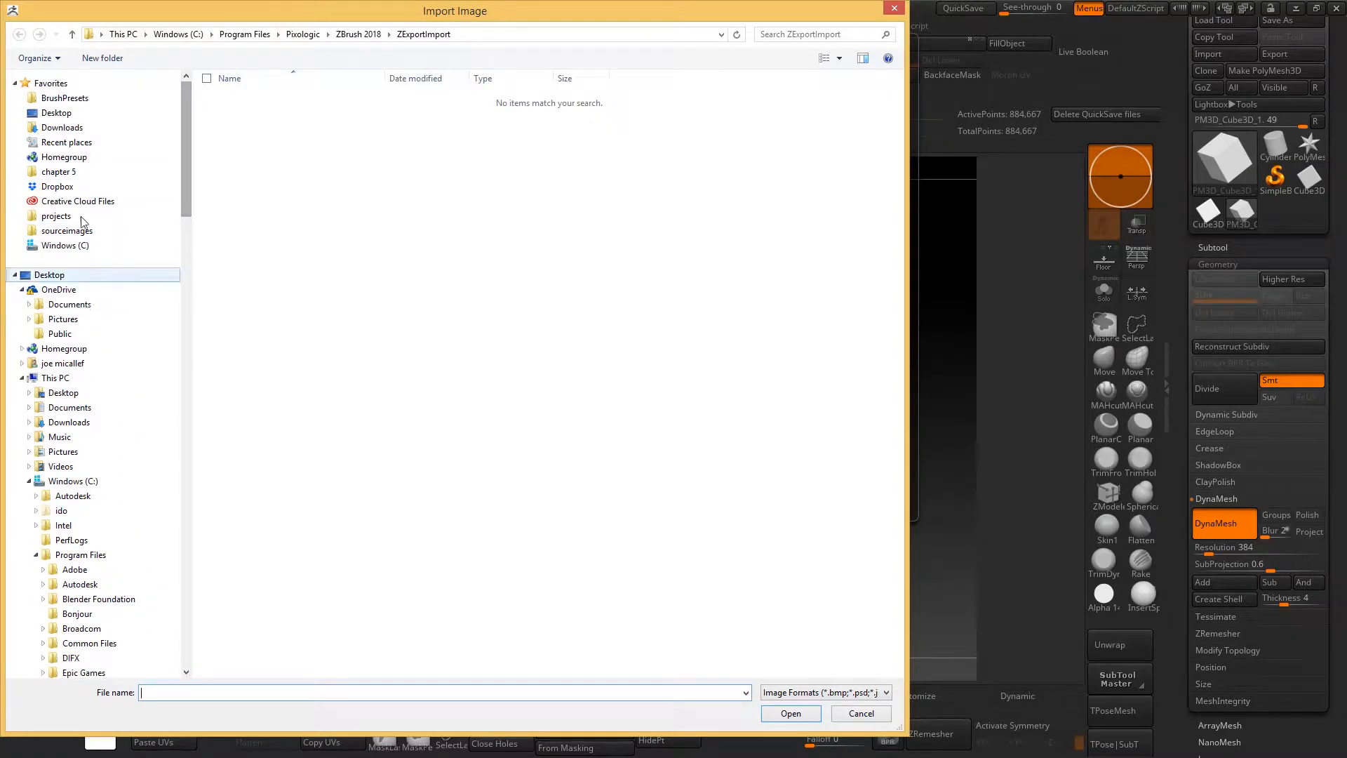
{"action": "left_click", "coordinate": [52, 274]}
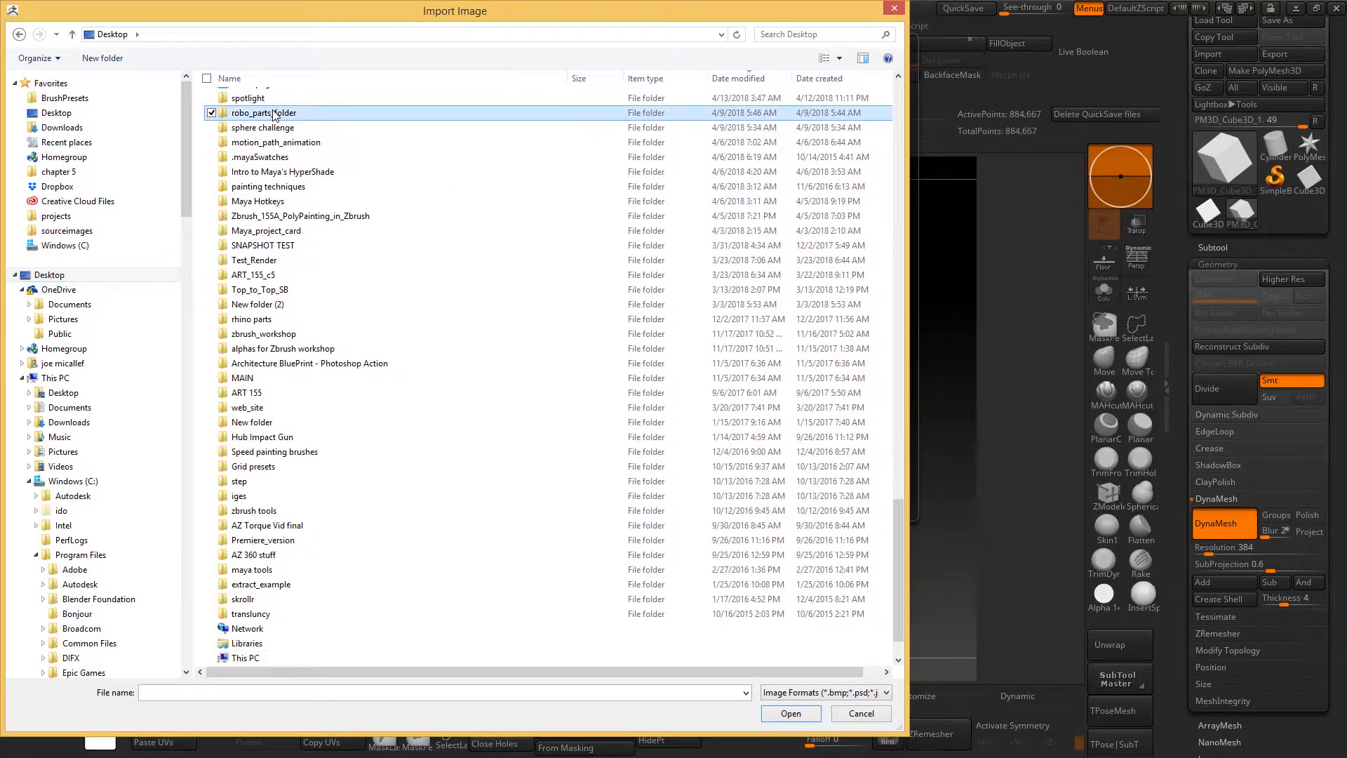
{"action": "double_click", "coordinate": [280, 113]}
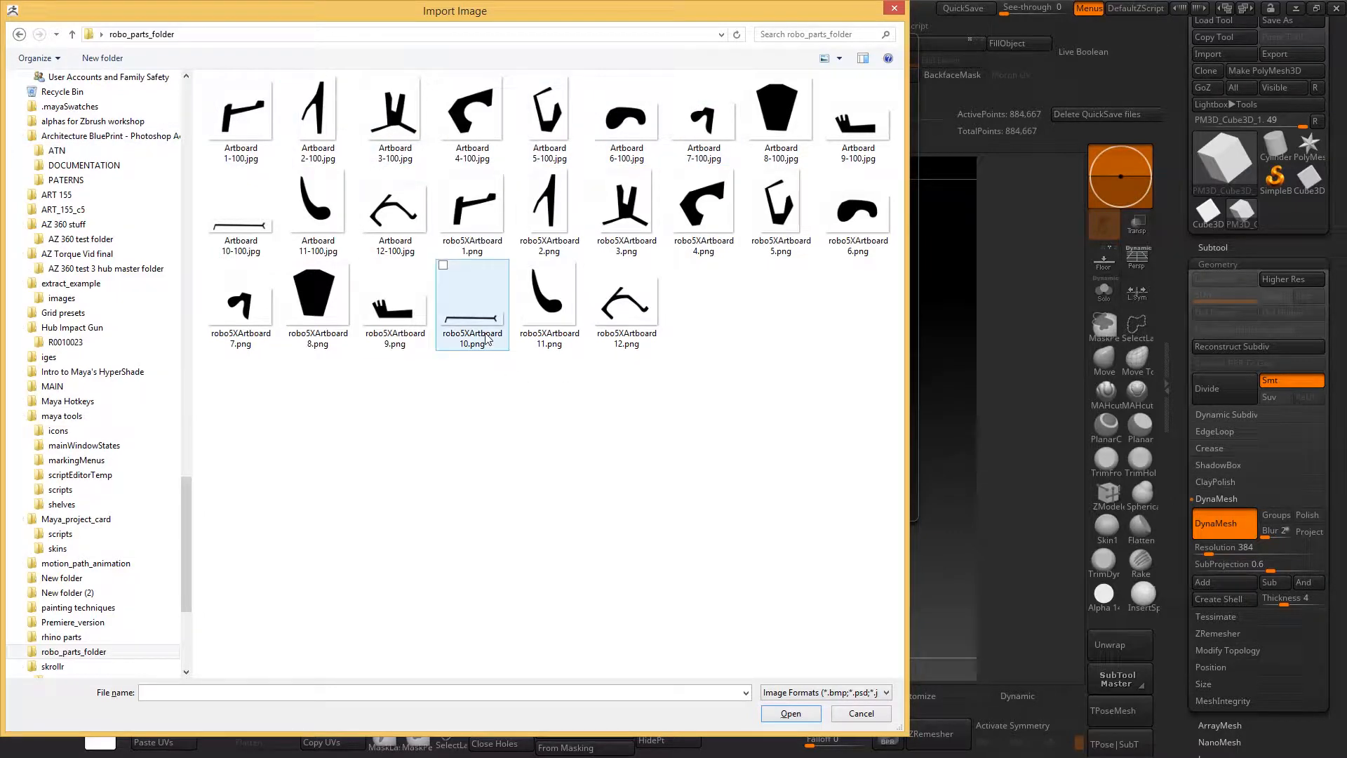
Switch to Illustrator, review the robot-part artboards and their Export for Screens settings, and leave without exporting.
{"action": "key", "text": "alt+Tab"}
{"action": "key", "text": "alt+Tab"}
{"action": "key", "text": "alt+Tab"}
{"action": "key", "text": "alt+Tab"}
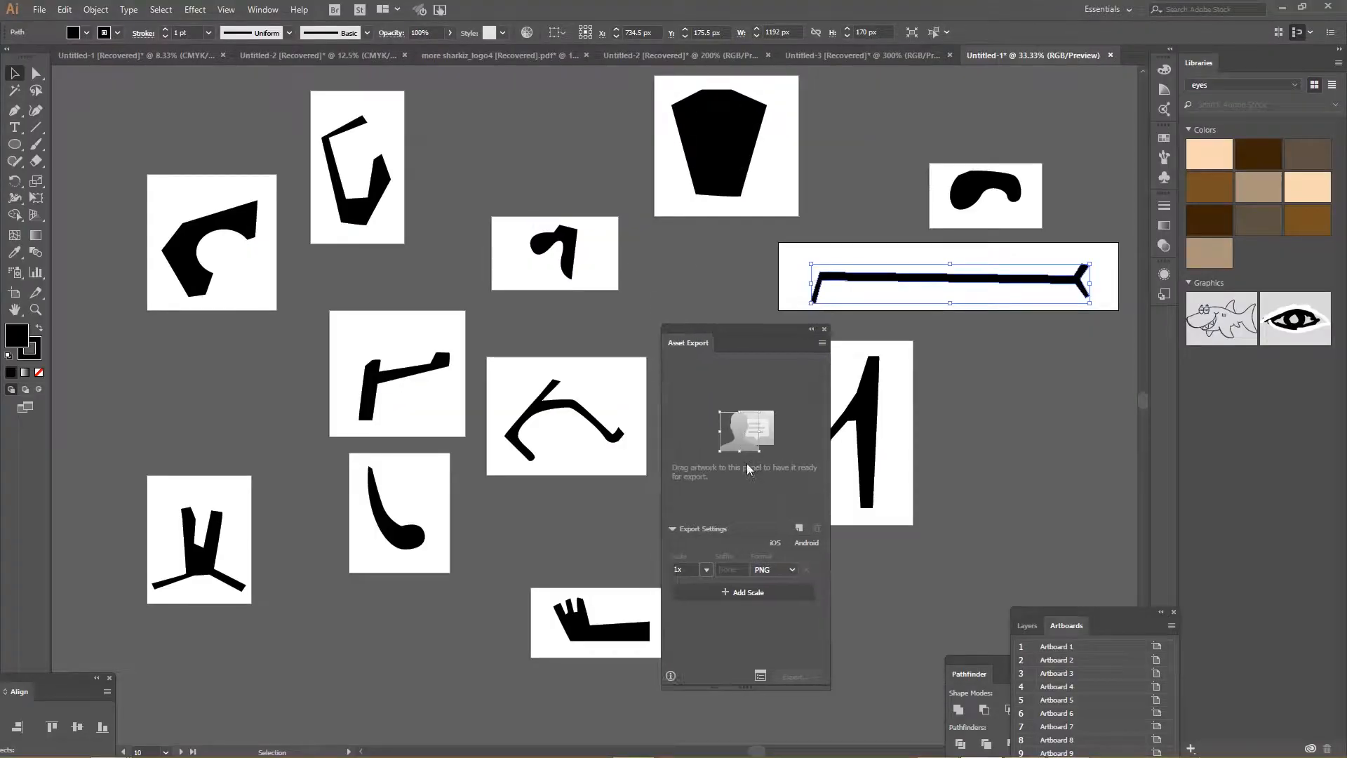
{"action": "left_click_drag", "start_coordinate": [700, 330], "coordinate": [841, 678]}
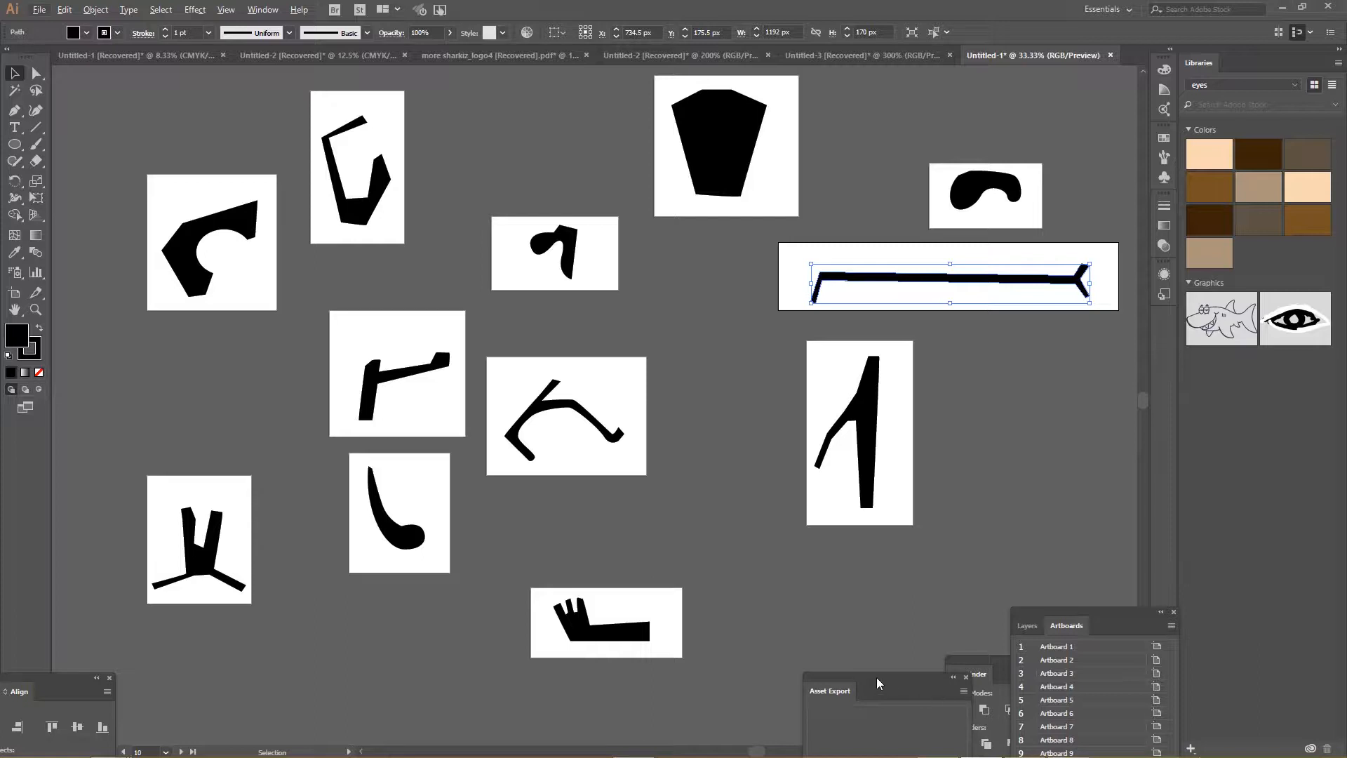
{"action": "left_click_drag", "start_coordinate": [876, 676], "coordinate": [751, 318]}
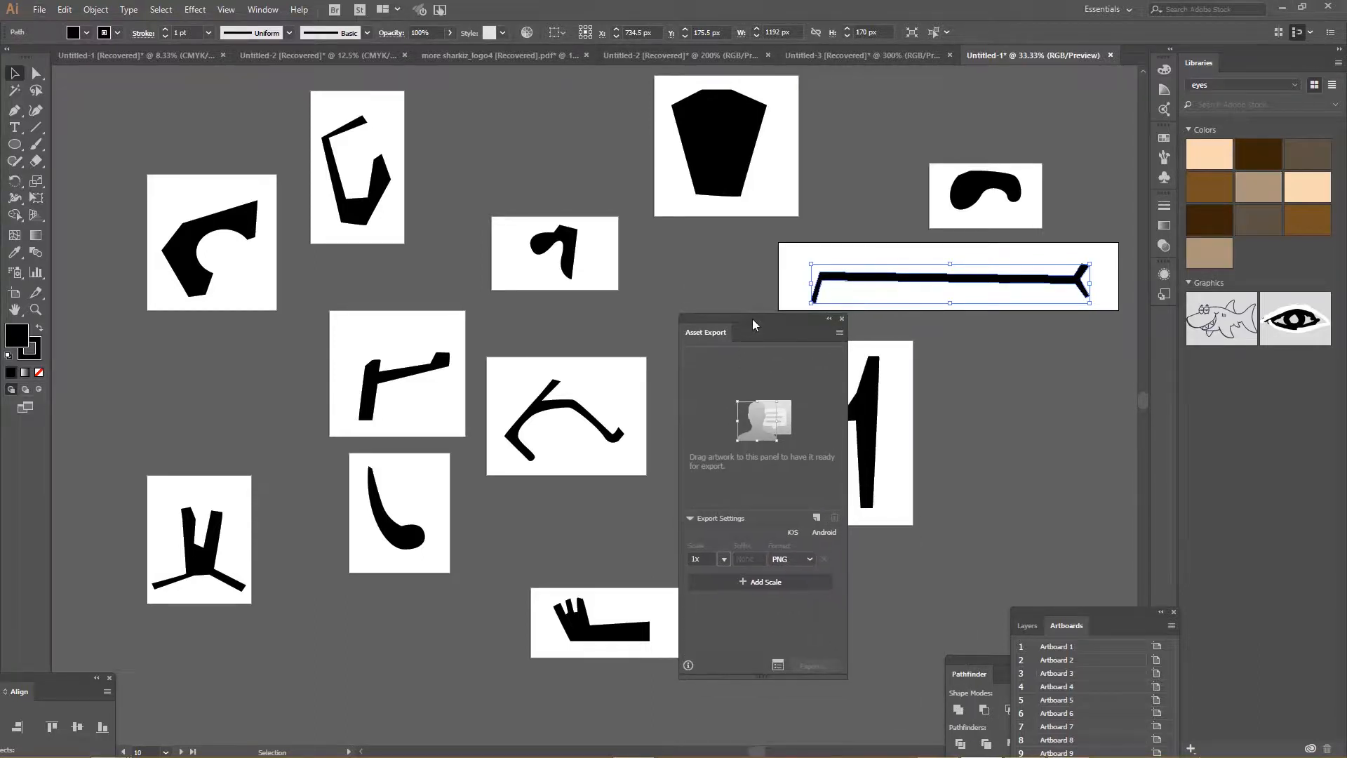
{"action": "left_click", "coordinate": [778, 665]}
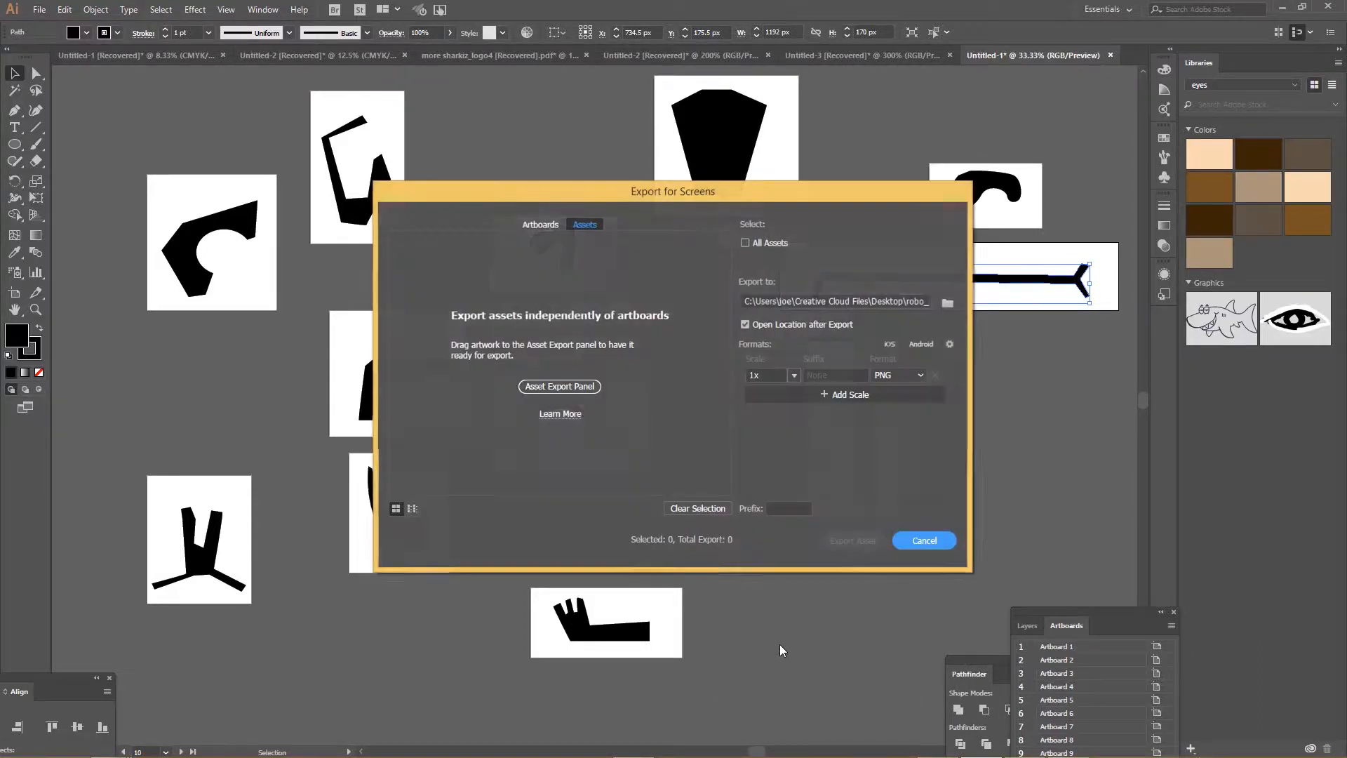
{"action": "left_click", "coordinate": [540, 225]}
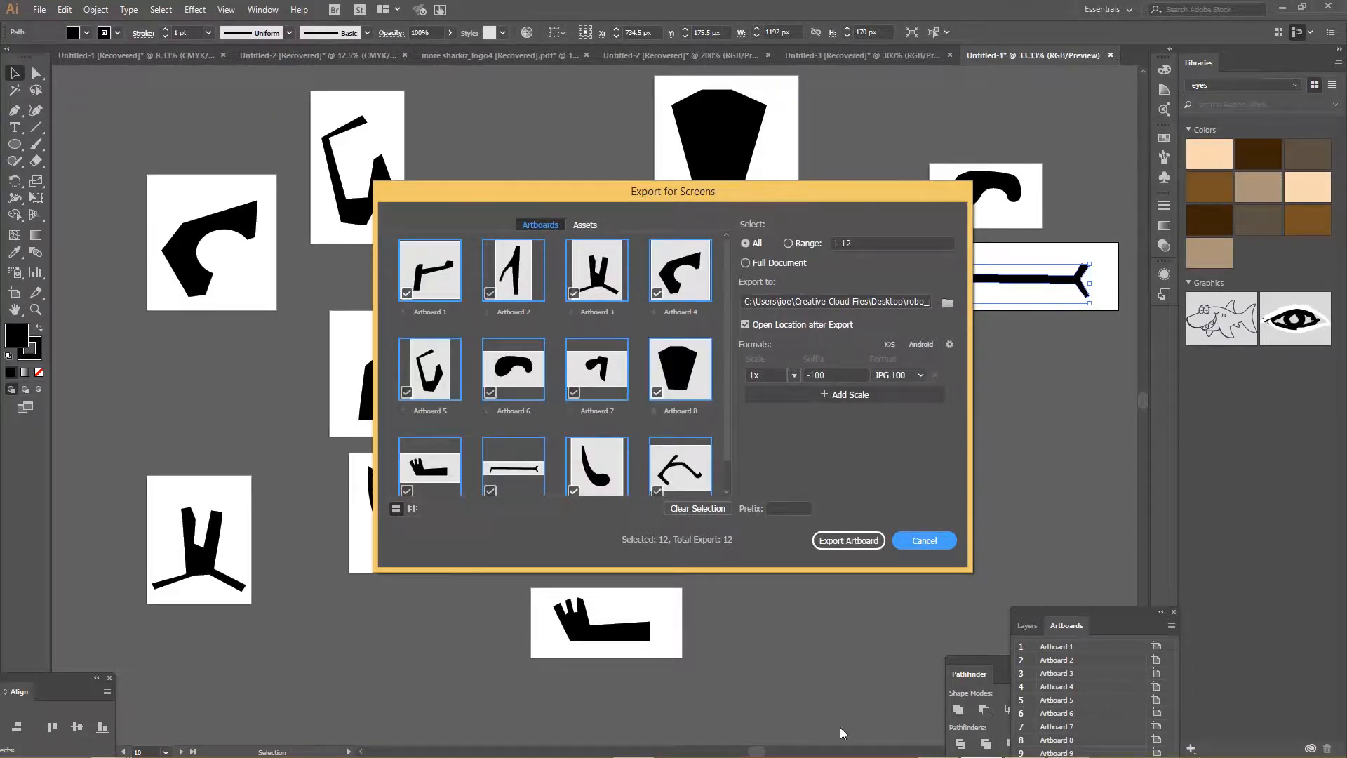
{"action": "left_click", "coordinate": [909, 541]}
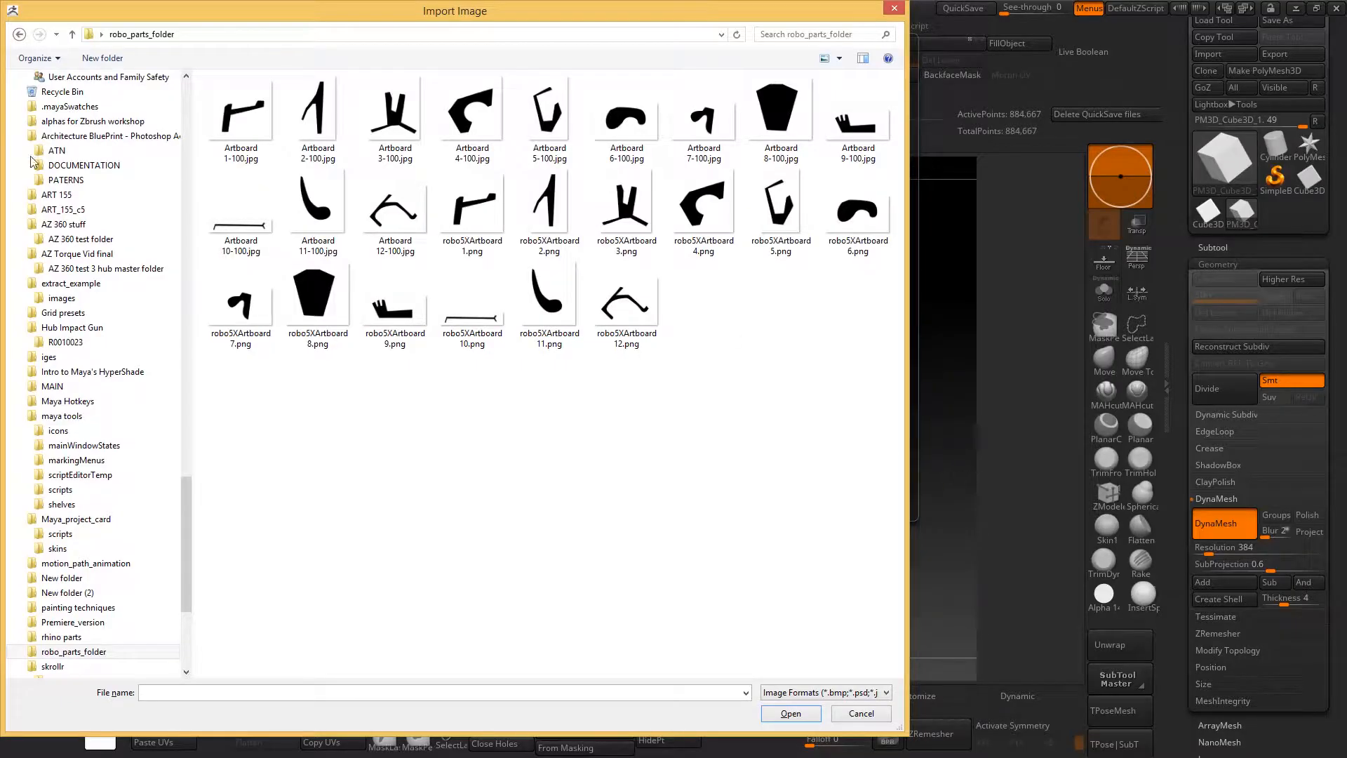
Back in ZBrush, import Artboard 1-100.jpg through Artboard 8-100.jpg as textures.
{"action": "left_click", "coordinate": [219, 112]}
{"action": "left_click", "coordinate": [325, 96]}
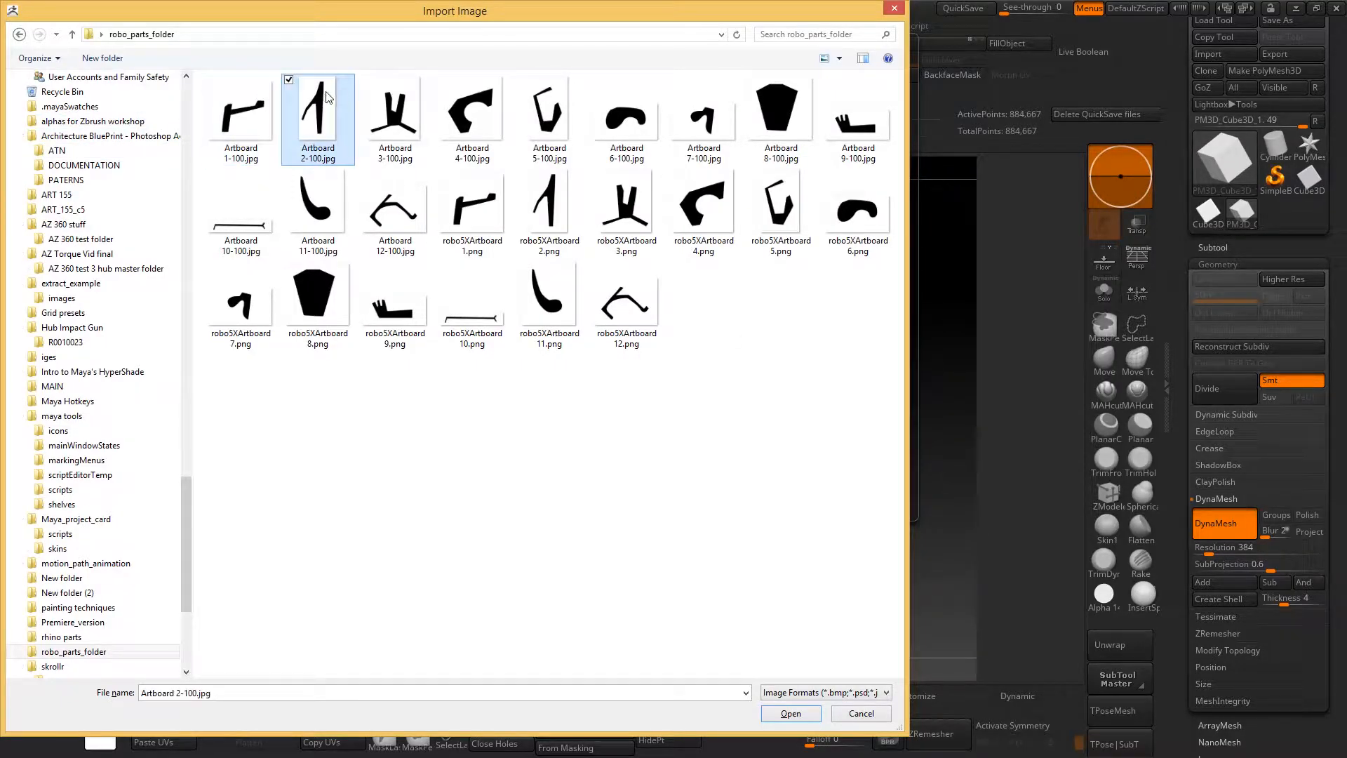
{"action": "left_click", "coordinate": [226, 88], "text": "ctrl"}
{"action": "left_click", "coordinate": [378, 90], "text": "ctrl"}
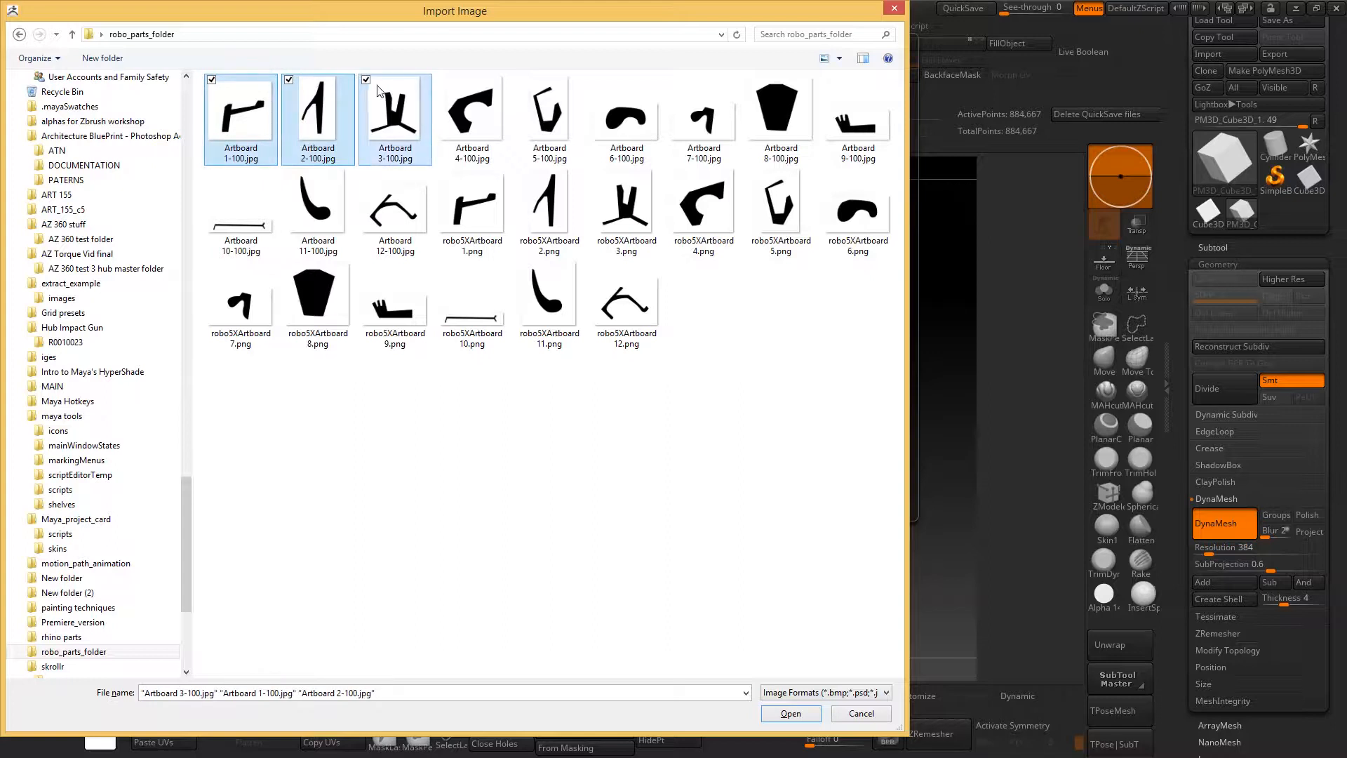
{"action": "left_click", "coordinate": [456, 100], "text": "ctrl"}
{"action": "left_click", "coordinate": [549, 111], "text": "ctrl"}
{"action": "left_click", "coordinate": [642, 102], "text": "ctrl"}
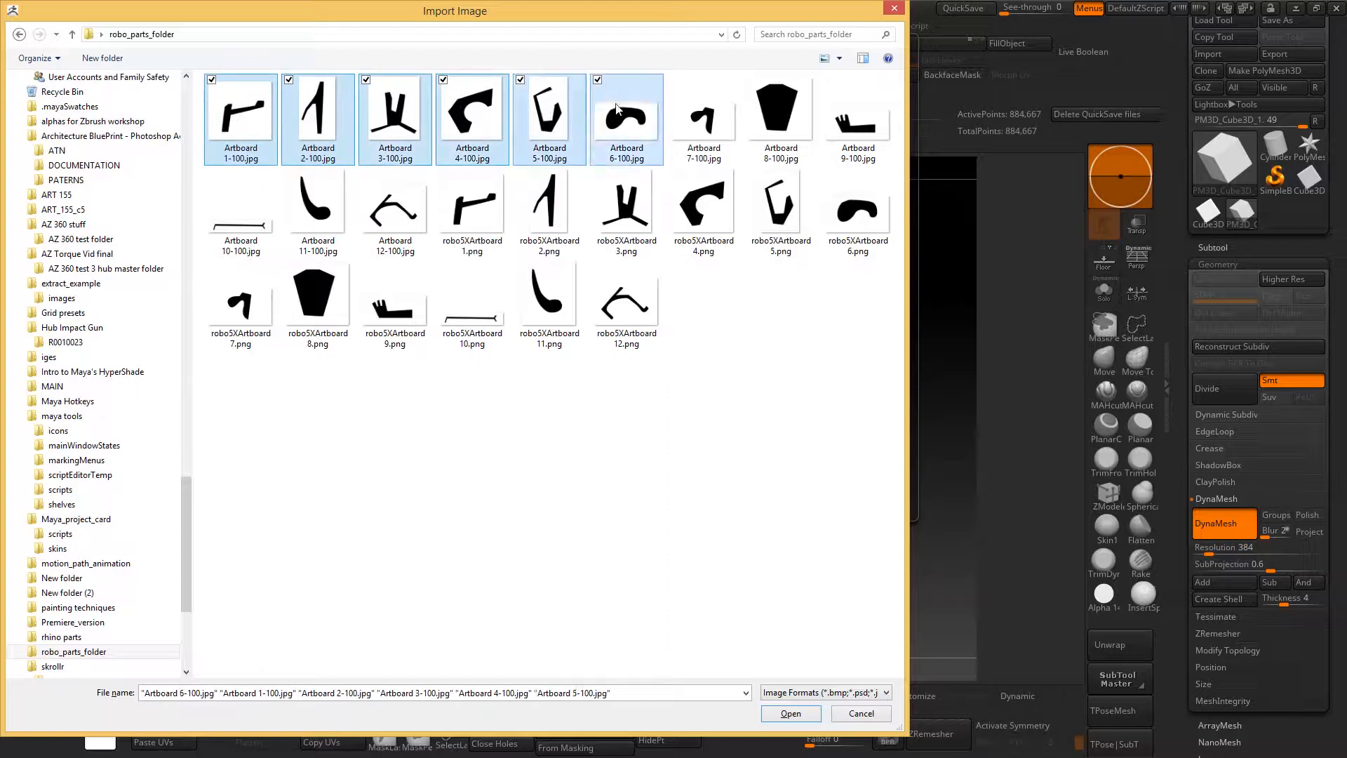
{"action": "left_click", "coordinate": [713, 96], "text": "ctrl"}
{"action": "left_click", "coordinate": [764, 87], "text": "ctrl"}
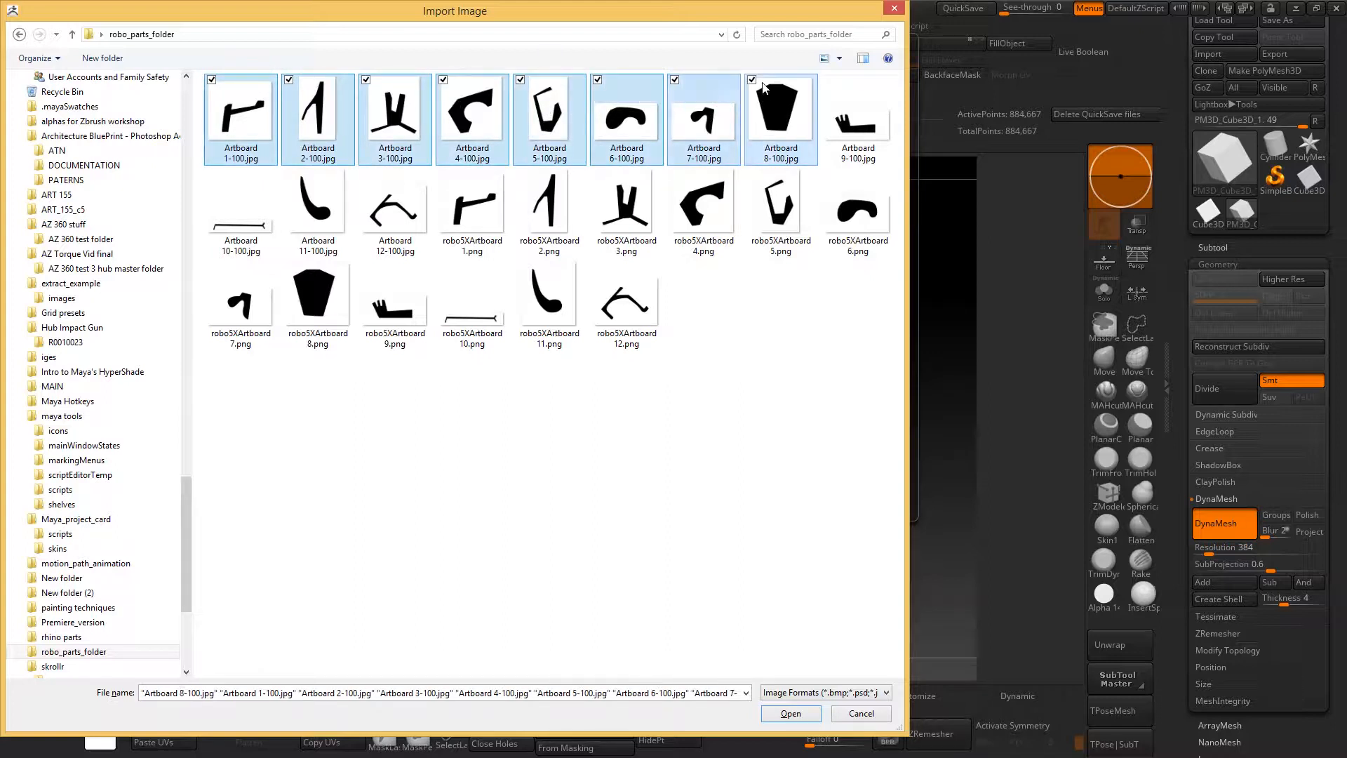
{"action": "left_click", "coordinate": [789, 713]}
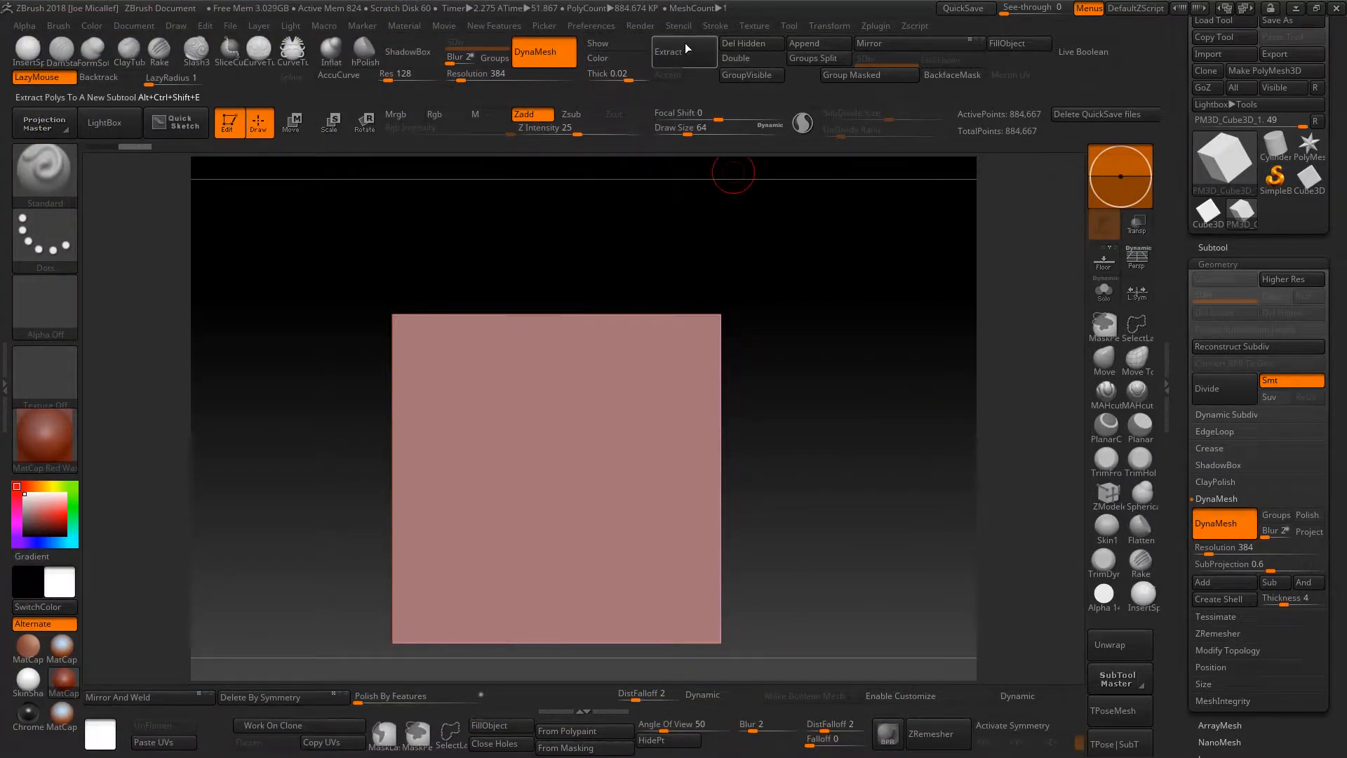
Add the Artboard 2-100 texture to Spotlight, move it over the cube and scale it to fit inside the front face.
{"action": "left_click", "coordinate": [755, 26]}
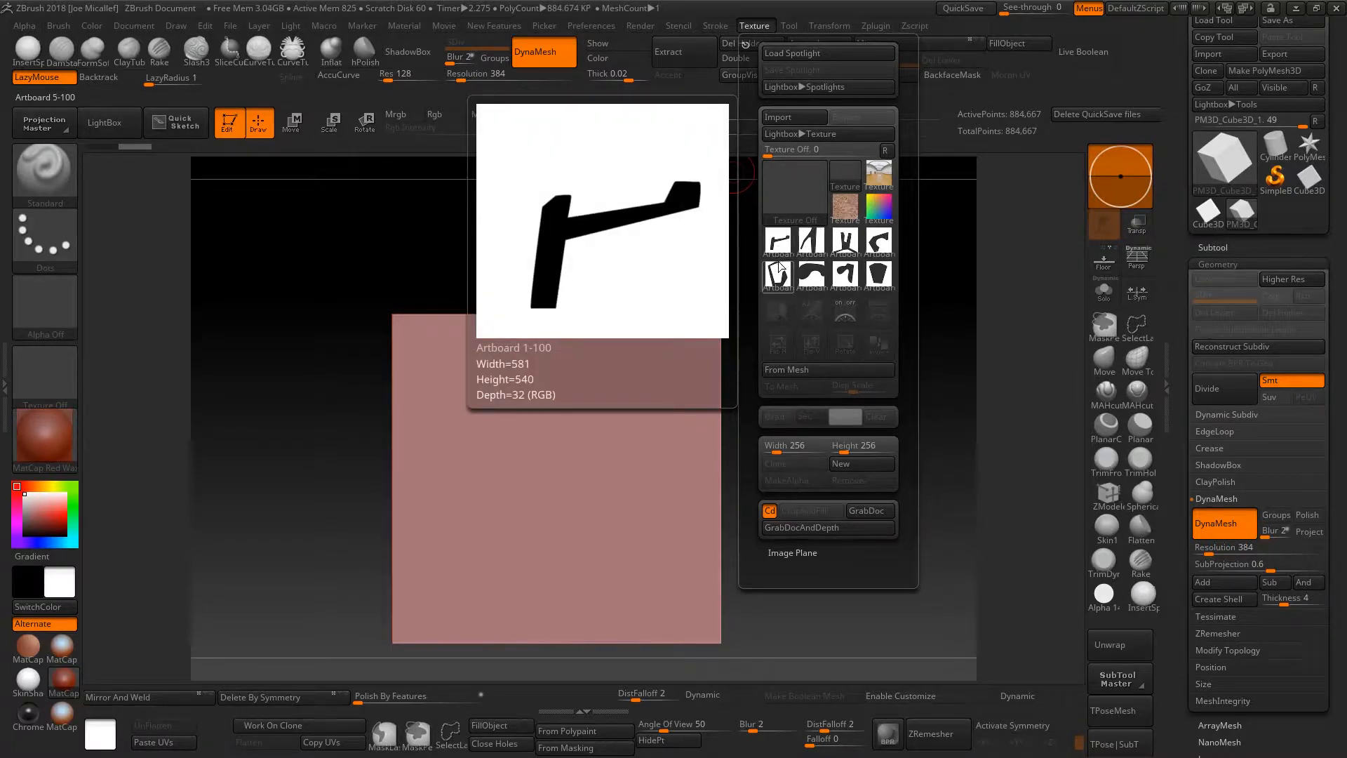
{"action": "left_click", "coordinate": [811, 245]}
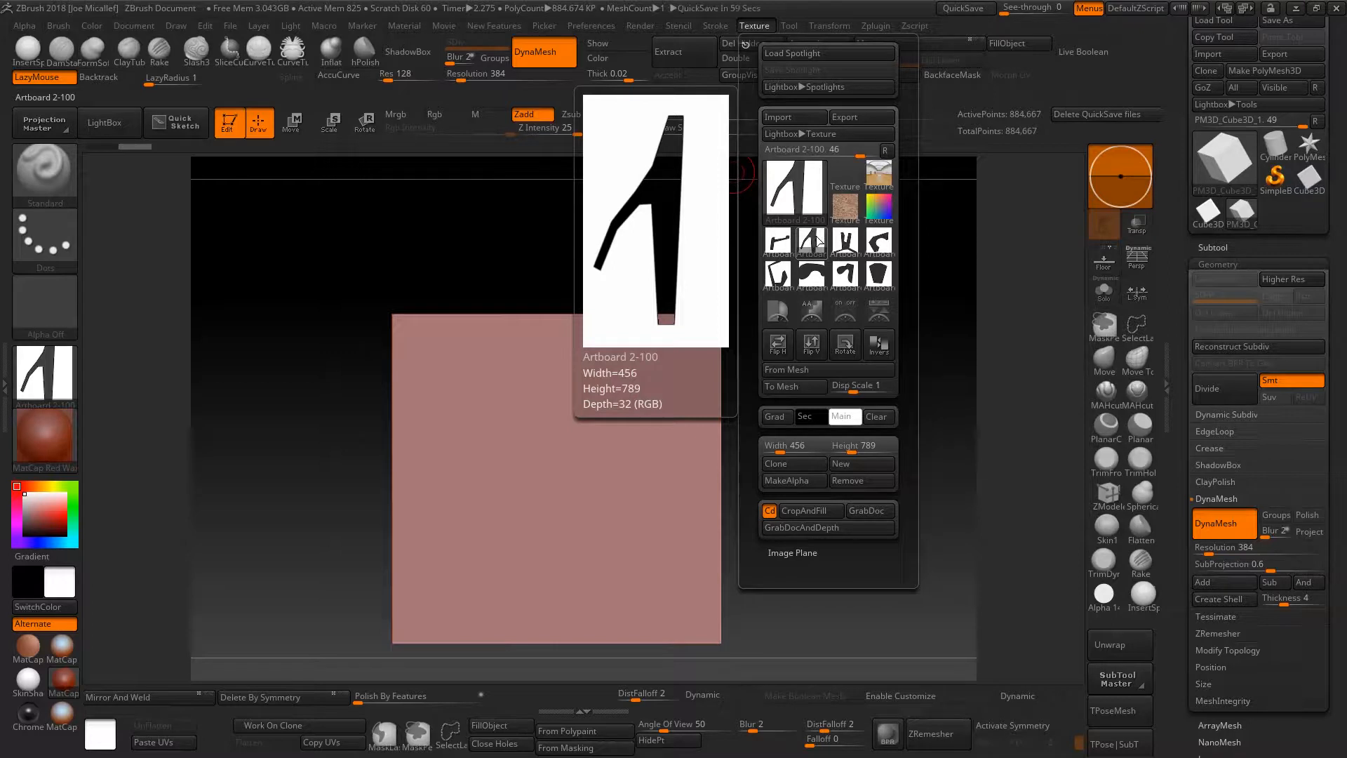
{"action": "left_click", "coordinate": [882, 313]}
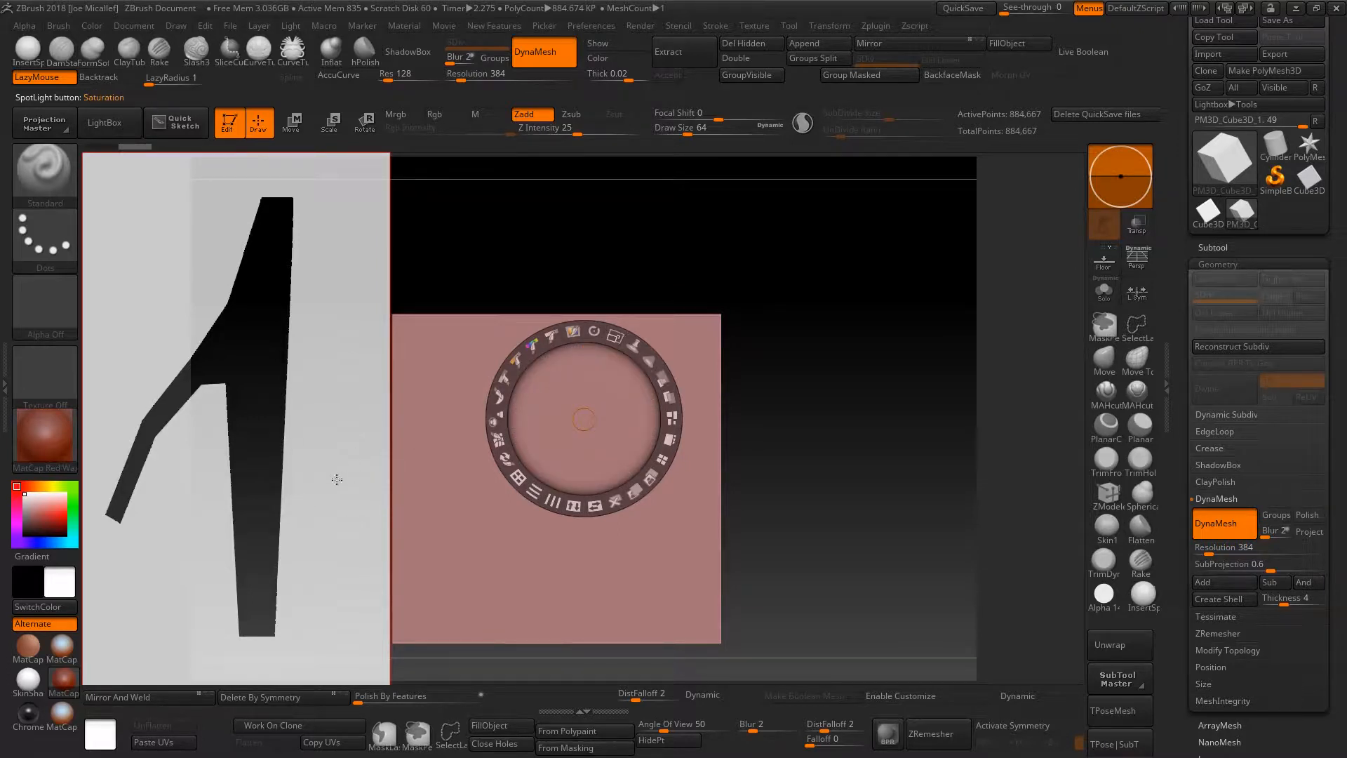
{"action": "left_click_drag", "start_coordinate": [347, 506], "coordinate": [633, 499]}
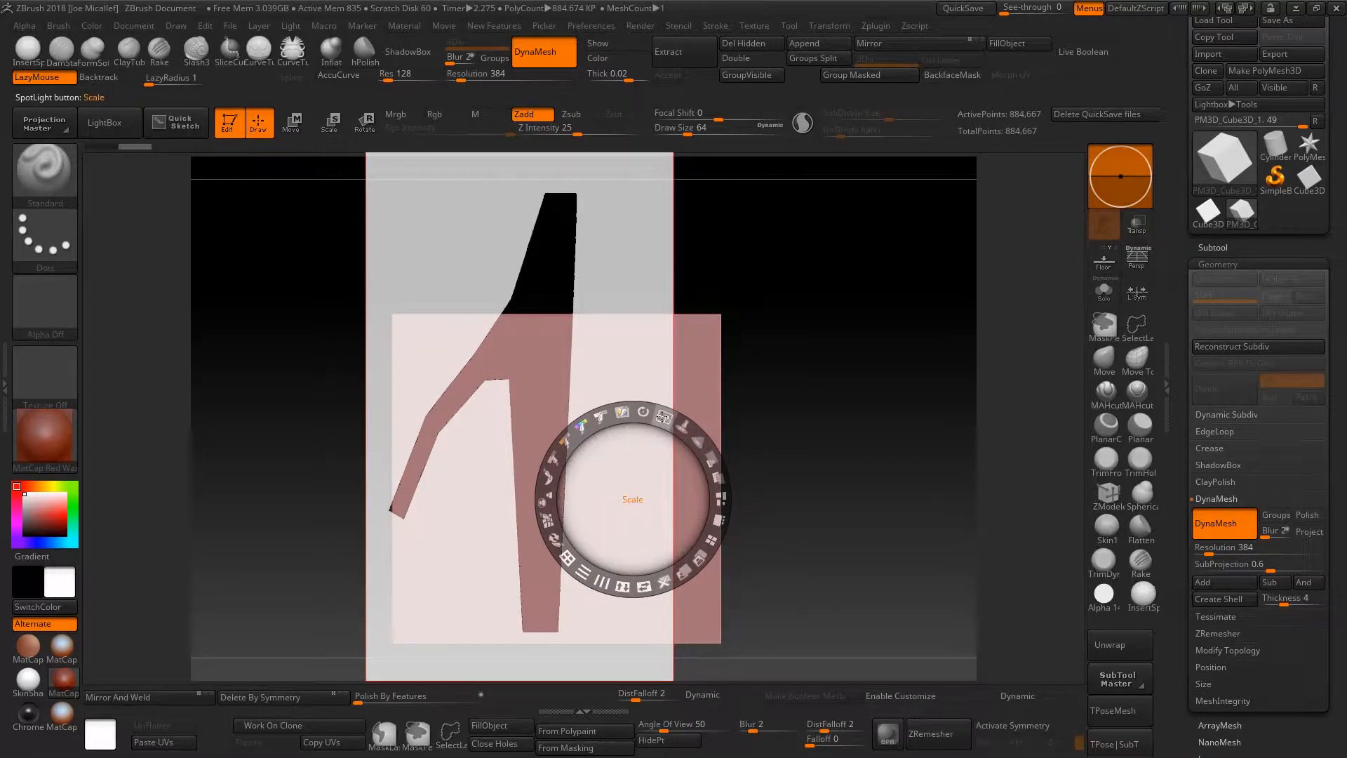
{"action": "left_click_drag", "start_coordinate": [663, 418], "coordinate": [594, 405]}
{"action": "left_click_drag", "start_coordinate": [632, 469], "coordinate": [621, 489]}
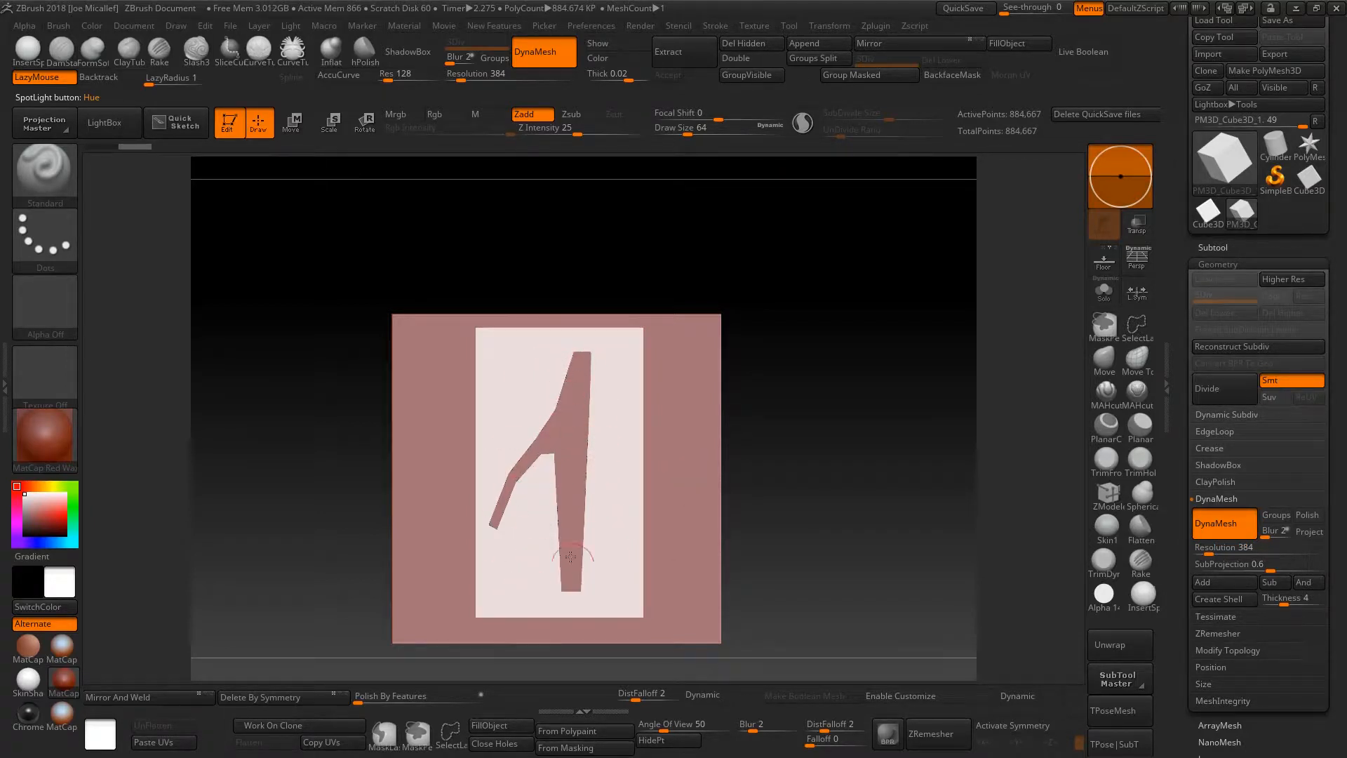
Switch between Spotlight editing and sculpting mode, and enlarge the cube slightly behind the fixed silhouette image.
{"action": "key", "text": "z"}
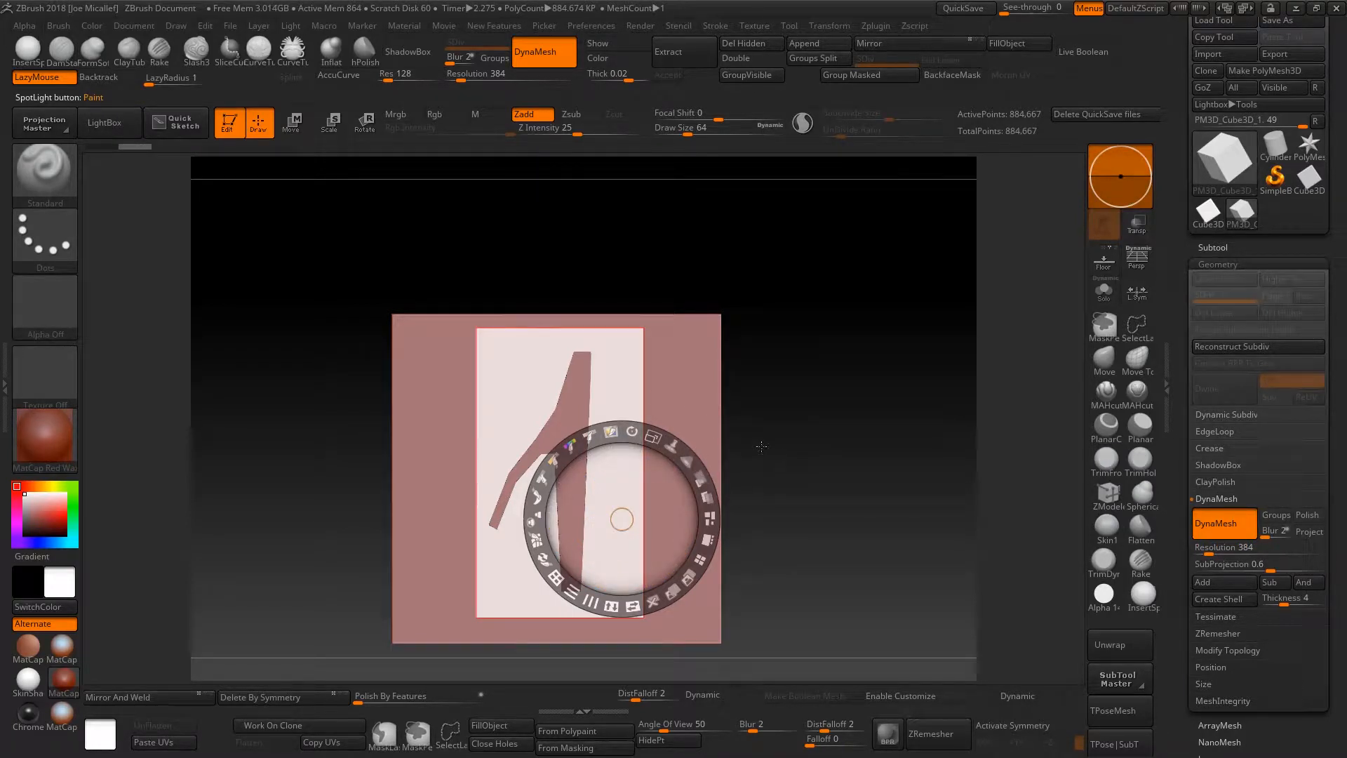
{"action": "key", "text": "z"}
{"action": "key", "text": "z"}
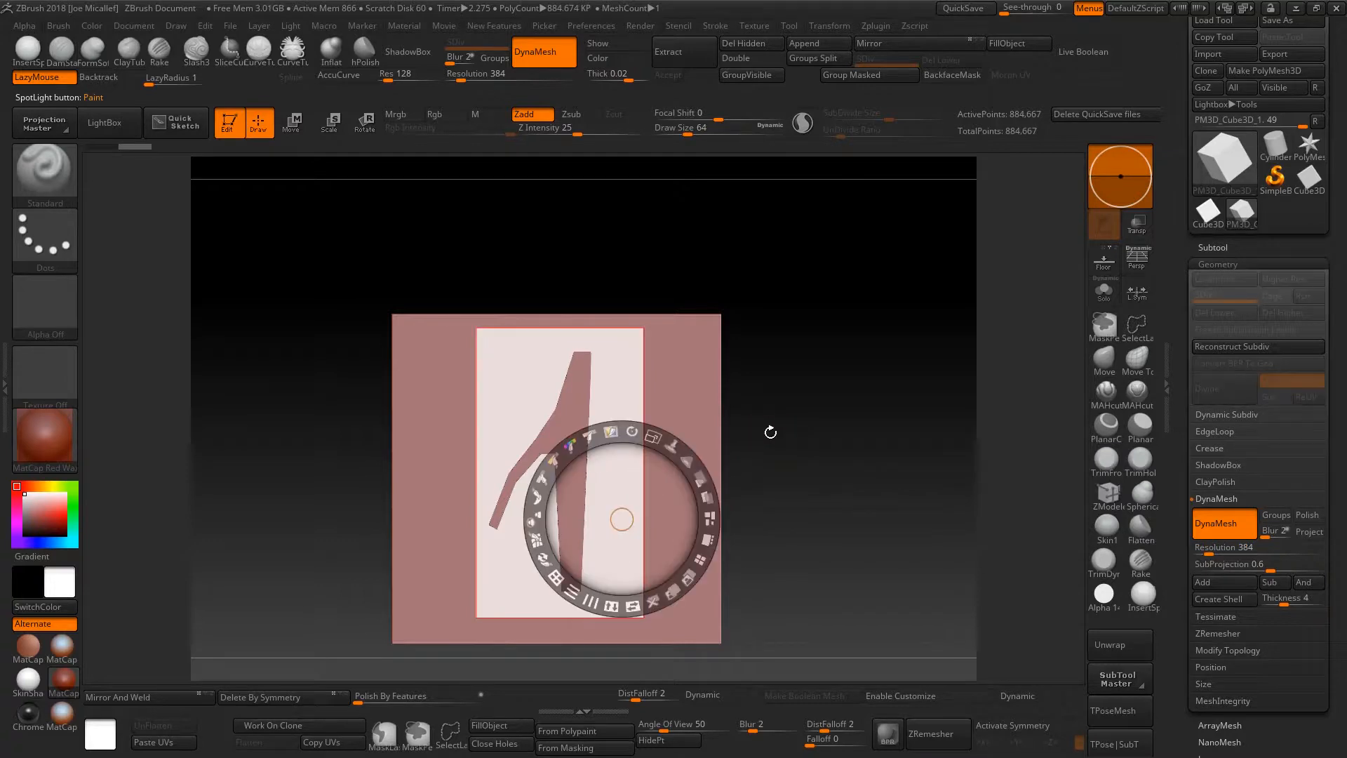
{"action": "key", "text": "z"}
{"action": "mouse_move", "coordinate": [771, 417]}
{"action": "left_mouse_down", "text": "alt"}
{"action": "mouse_move", "coordinate": [797, 458]}
{"action": "mouse_move", "coordinate": [769, 433]}
{"action": "left_mouse_up", "text": "alt"}
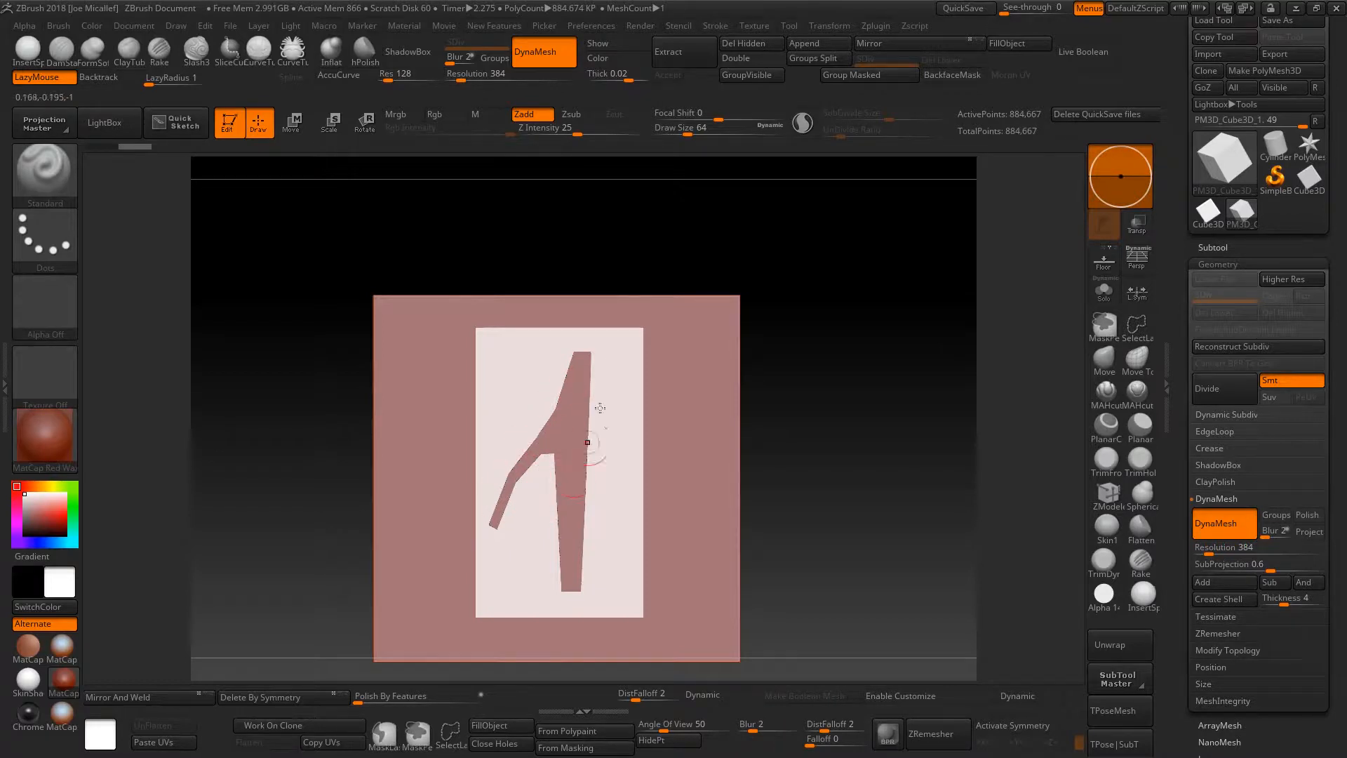
{"action": "key", "text": "shift+z"}
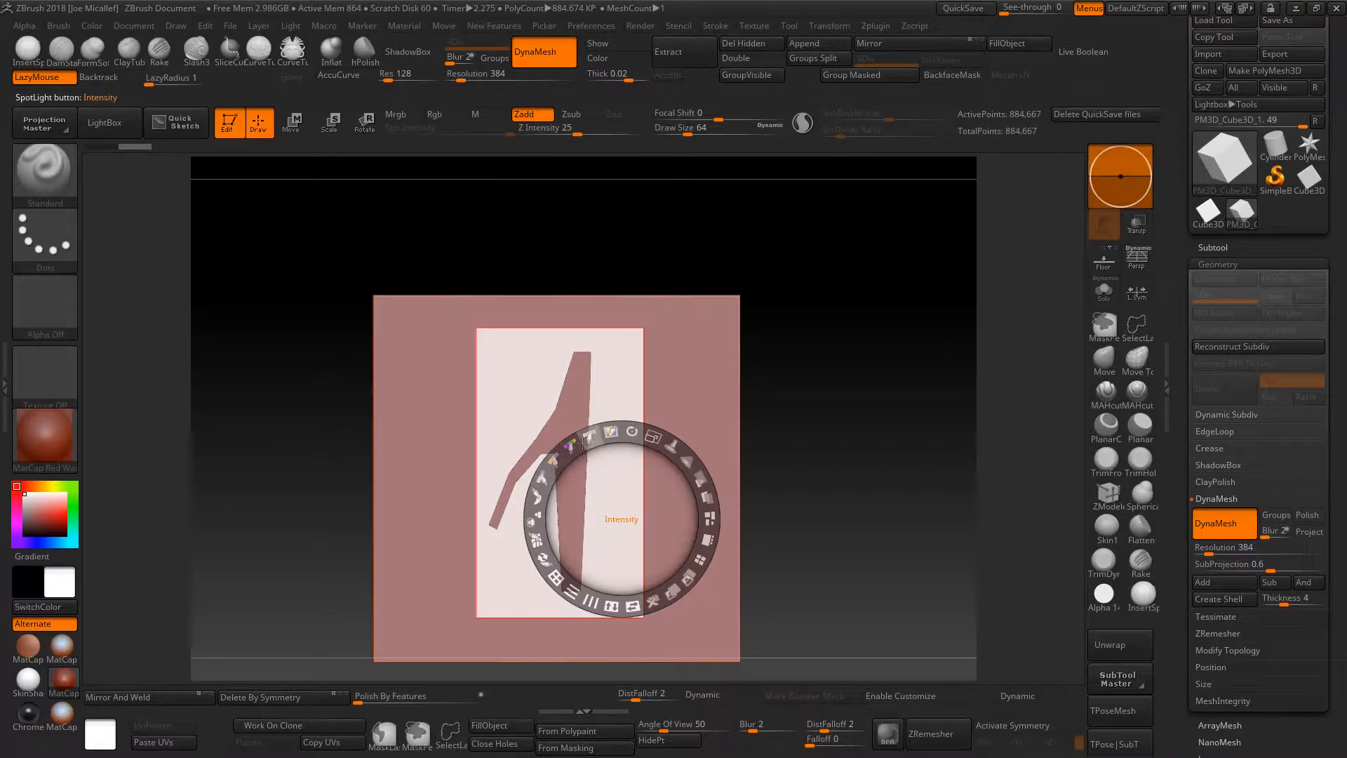
Adjust the silhouette image's contrast in Spotlight and try out the Fade and Spotlight Radius controls.
{"action": "left_click", "coordinate": [545, 477]}
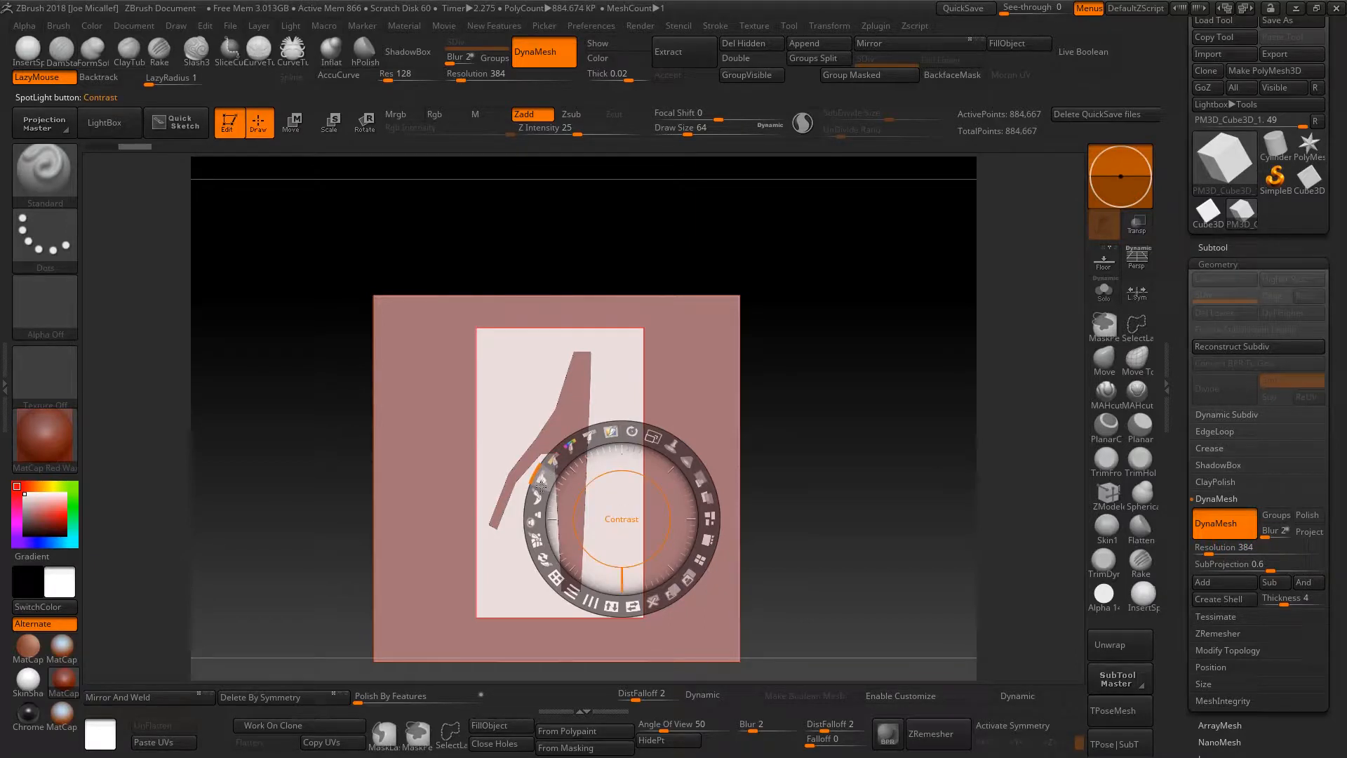
{"action": "mouse_move", "coordinate": [540, 476]}
{"action": "left_mouse_down"}
{"action": "mouse_move", "coordinate": [549, 468]}
{"action": "mouse_move", "coordinate": [543, 482]}
{"action": "left_mouse_up"}
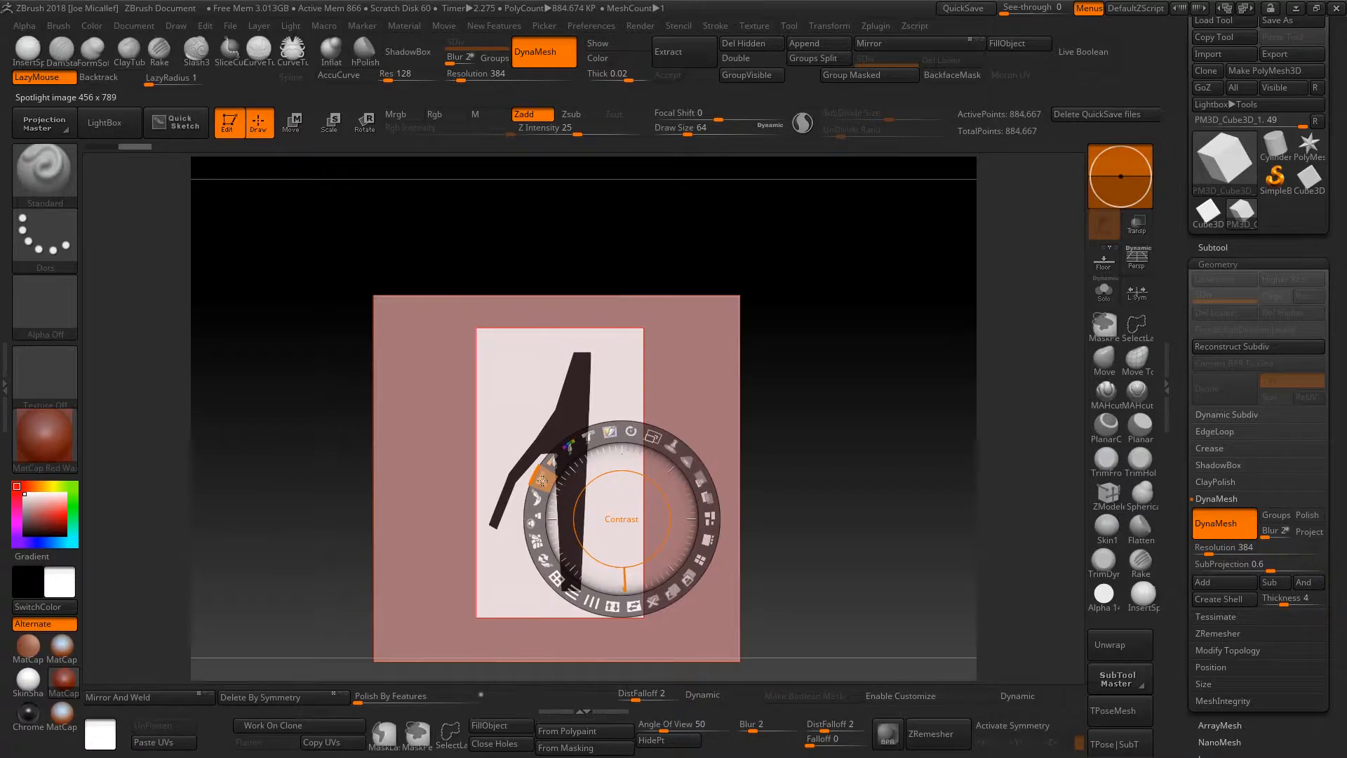
{"action": "left_click_drag", "start_coordinate": [542, 480], "coordinate": [544, 481]}
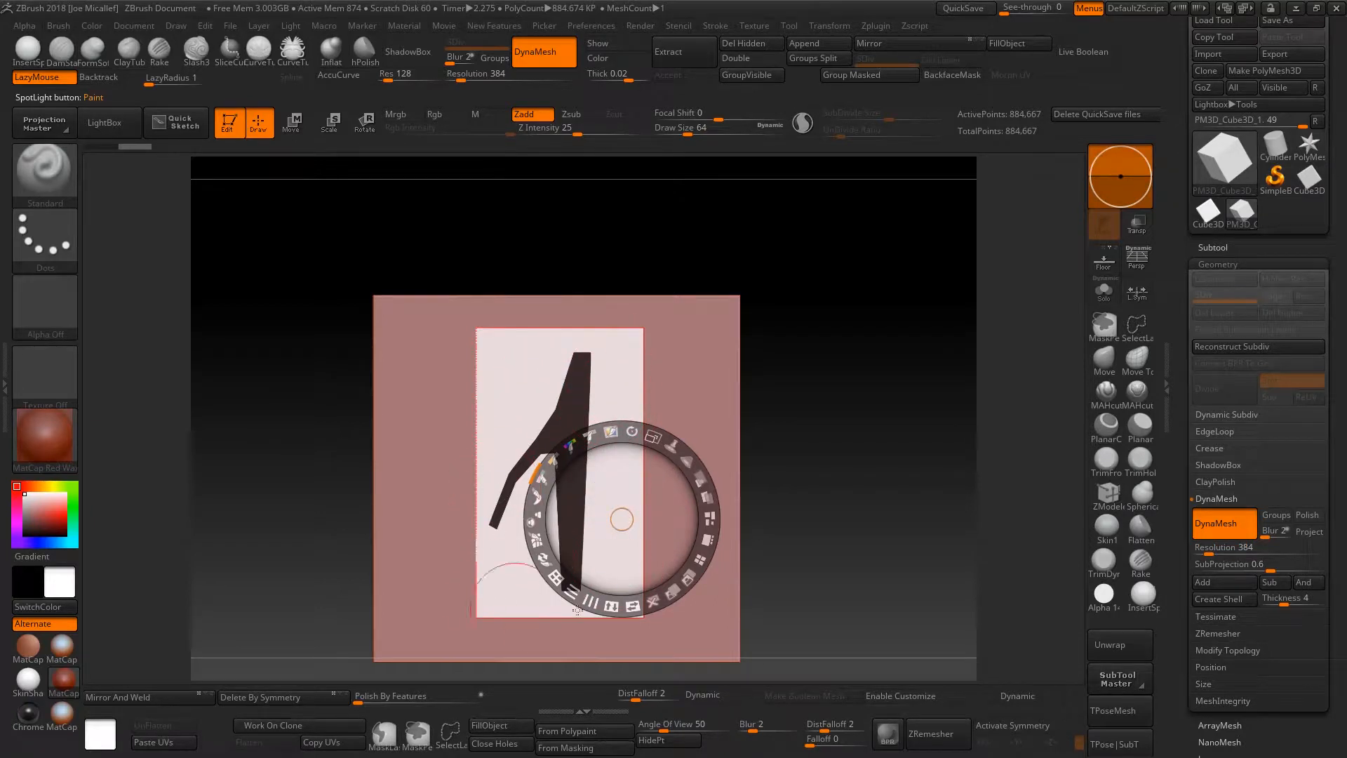
{"action": "left_click", "coordinate": [551, 460]}
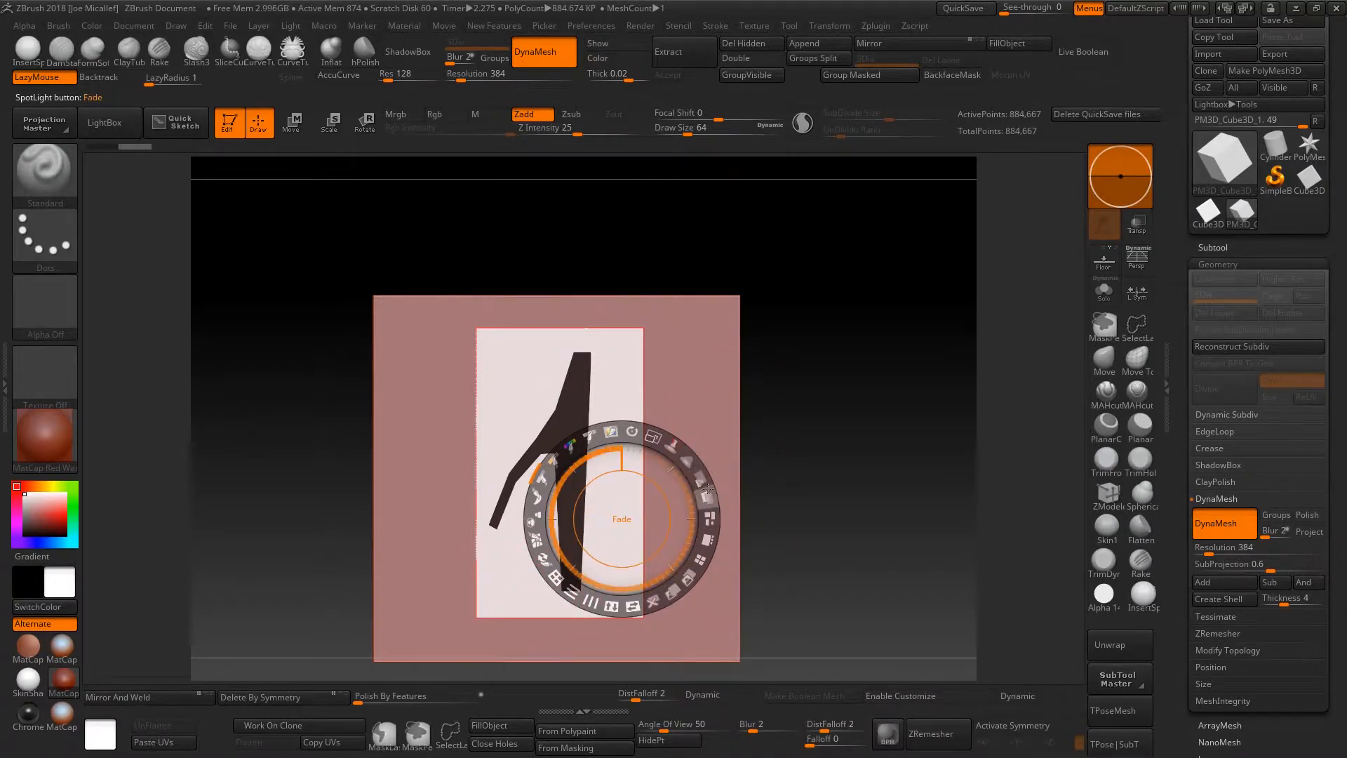
{"action": "left_click", "coordinate": [686, 460]}
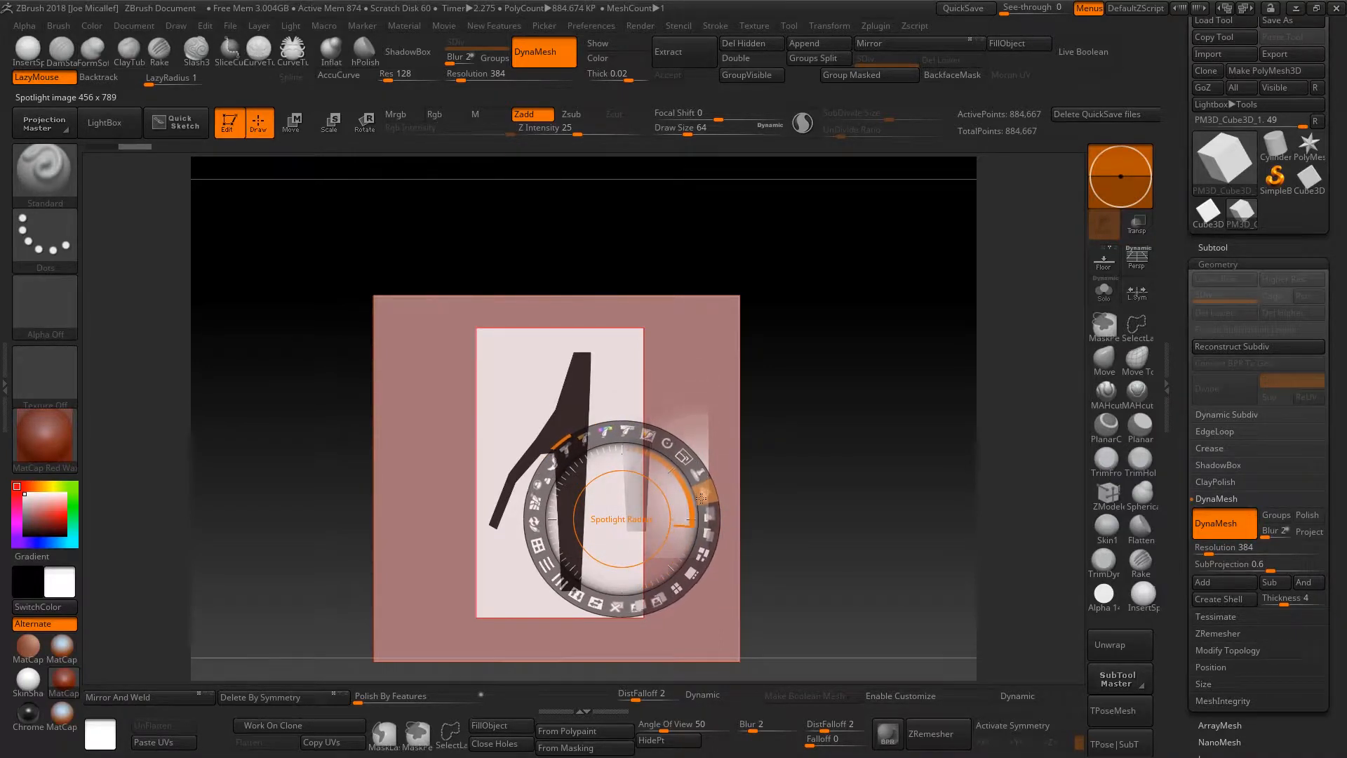
{"action": "left_click_drag", "start_coordinate": [701, 498], "coordinate": [705, 496]}
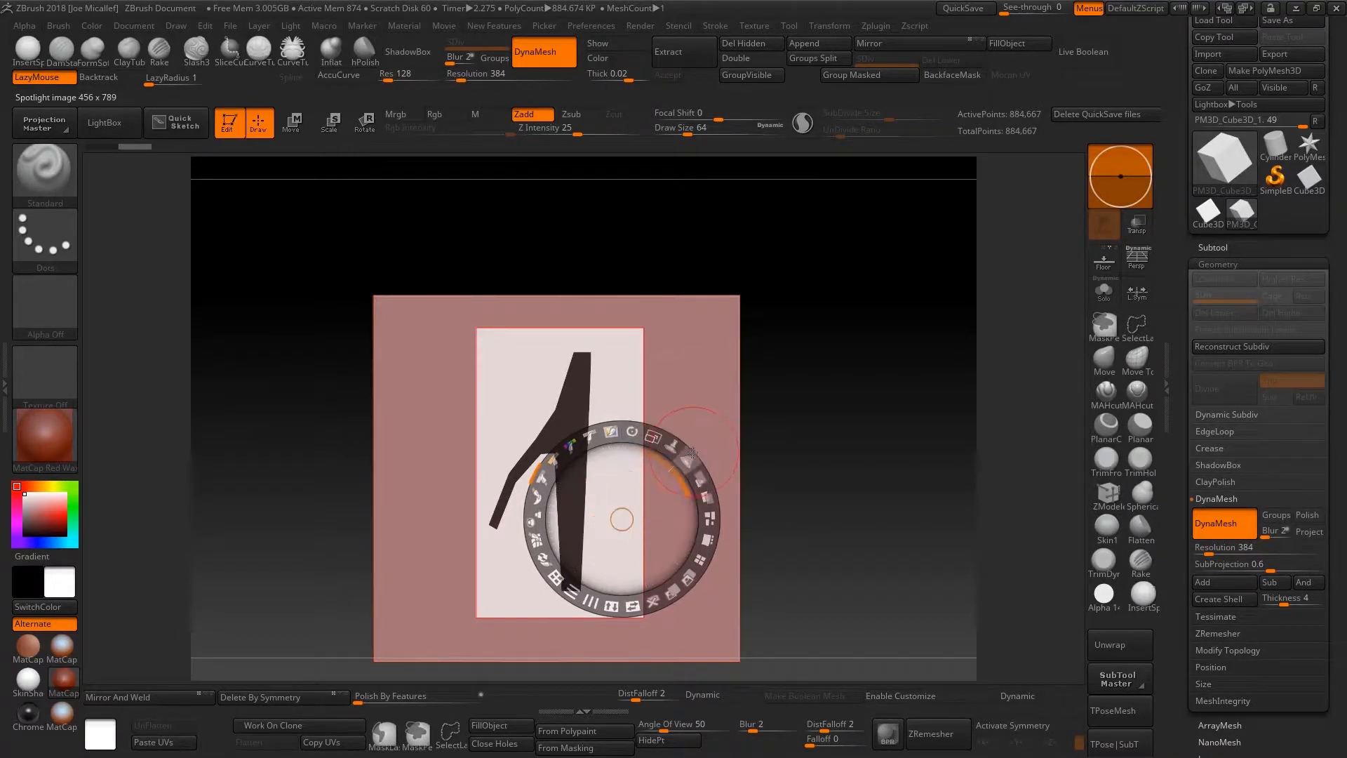
Try sculpting raised Standard brush strokes through the silhouette image onto the cube's front face.
{"action": "key", "text": "z"}
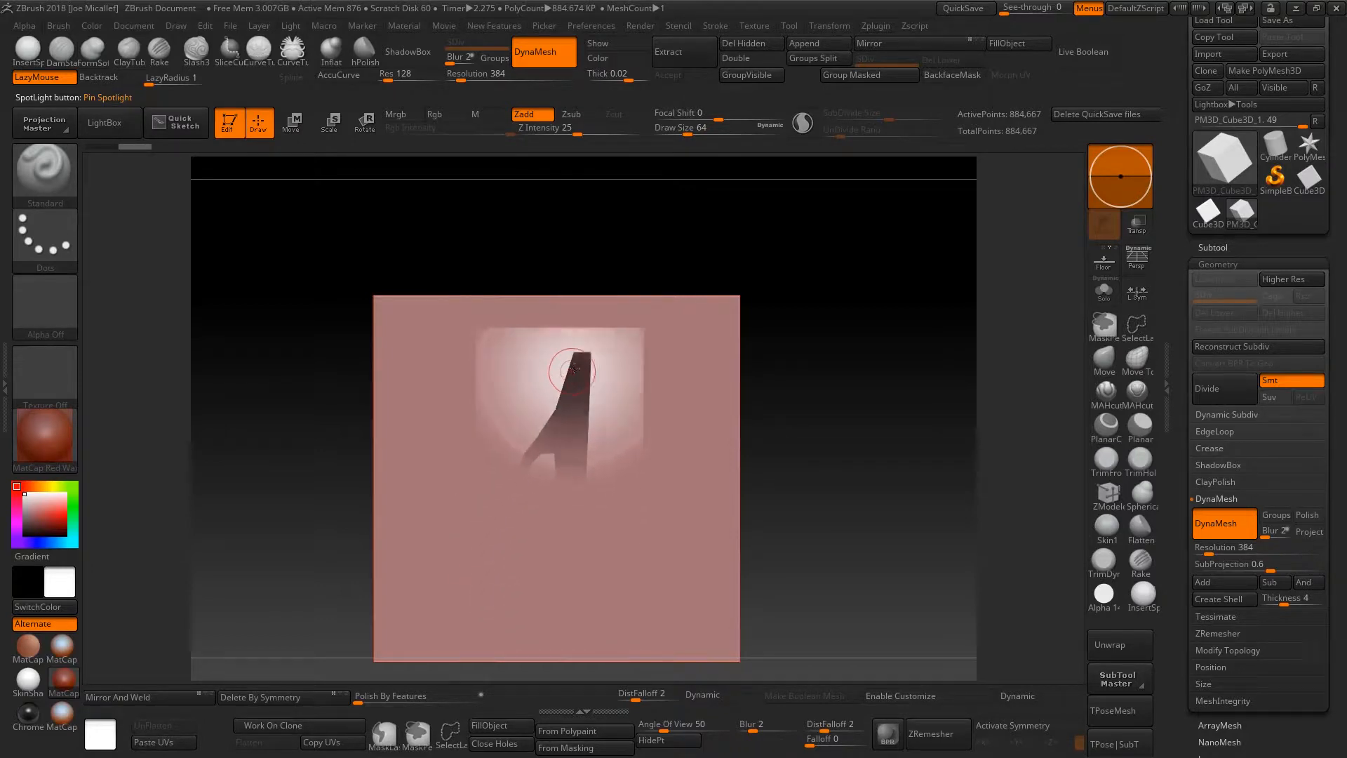
{"action": "left_click_drag", "start_coordinate": [572, 354], "coordinate": [496, 526]}
{"action": "mouse_move", "coordinate": [539, 425]}
{"action": "left_mouse_down"}
{"action": "mouse_move", "coordinate": [567, 576]}
{"action": "mouse_move", "coordinate": [581, 378]}
{"action": "mouse_move", "coordinate": [585, 511]}
{"action": "mouse_move", "coordinate": [581, 382]}
{"action": "mouse_move", "coordinate": [554, 578]}
{"action": "mouse_move", "coordinate": [581, 338]}
{"action": "mouse_move", "coordinate": [503, 526]}
{"action": "mouse_move", "coordinate": [495, 561]}
{"action": "mouse_move", "coordinate": [519, 582]}
{"action": "mouse_move", "coordinate": [561, 575]}
{"action": "mouse_move", "coordinate": [538, 471]}
{"action": "left_mouse_up"}
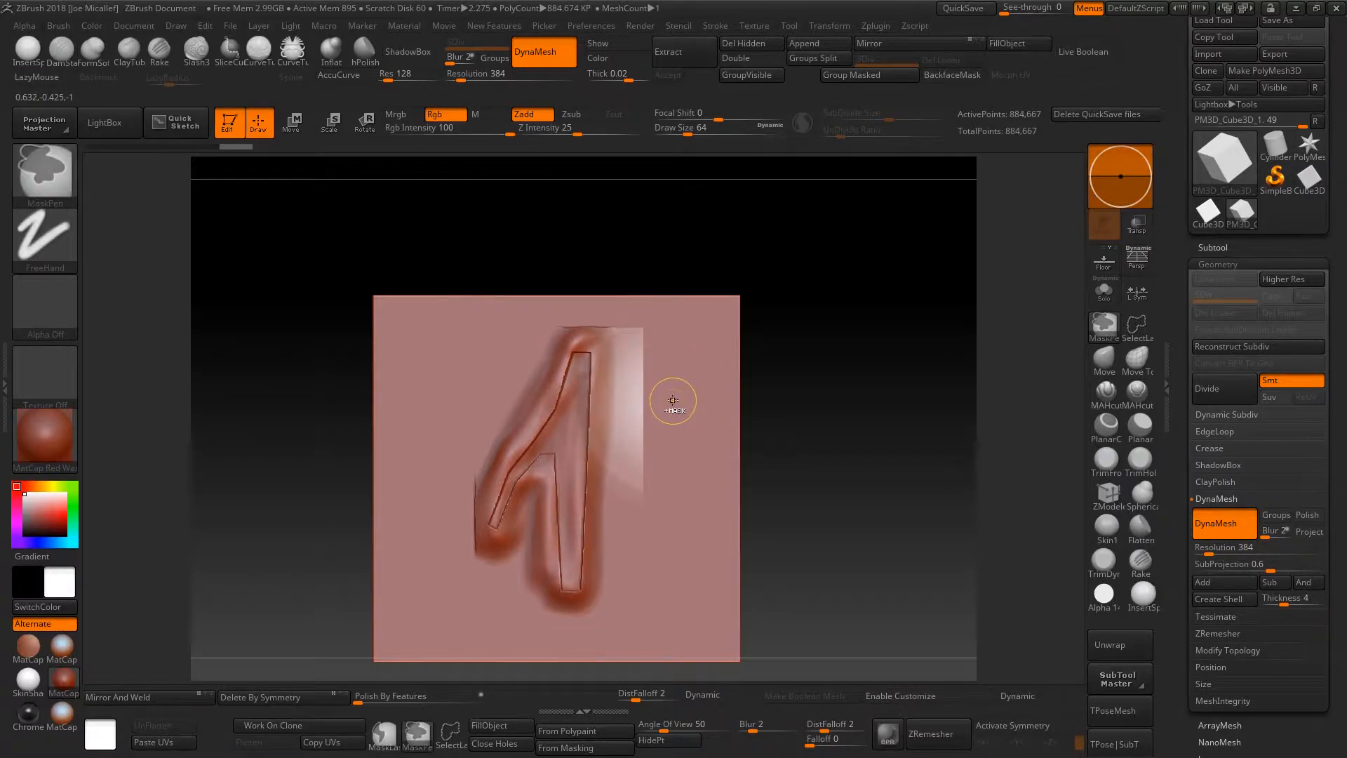
Undo the sculpted strokes back to the cube's low-polygon state before DynaMesh.
{"action": "key", "text": "ctrl+z"}
{"action": "key", "text": "ctrl+z"}
{"action": "key", "text": "ctrl+z"}
{"action": "key", "text": "ctrl+z"}
{"action": "key", "text": "ctrl+z"}
{"action": "key", "text": "ctrl+z"}
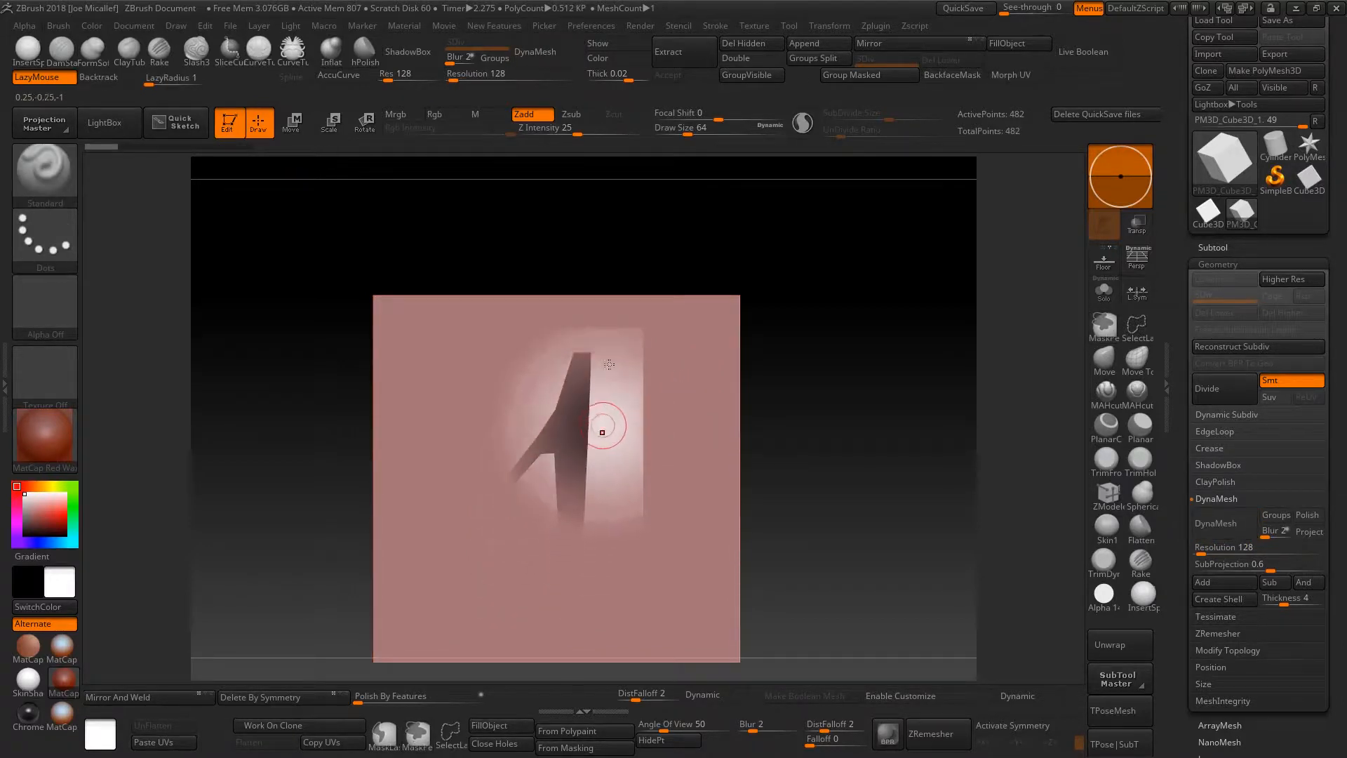
Set the Standard brush to Rgb only with Zadd off, and fill the whole cube with white.
{"action": "left_click", "coordinate": [534, 122]}
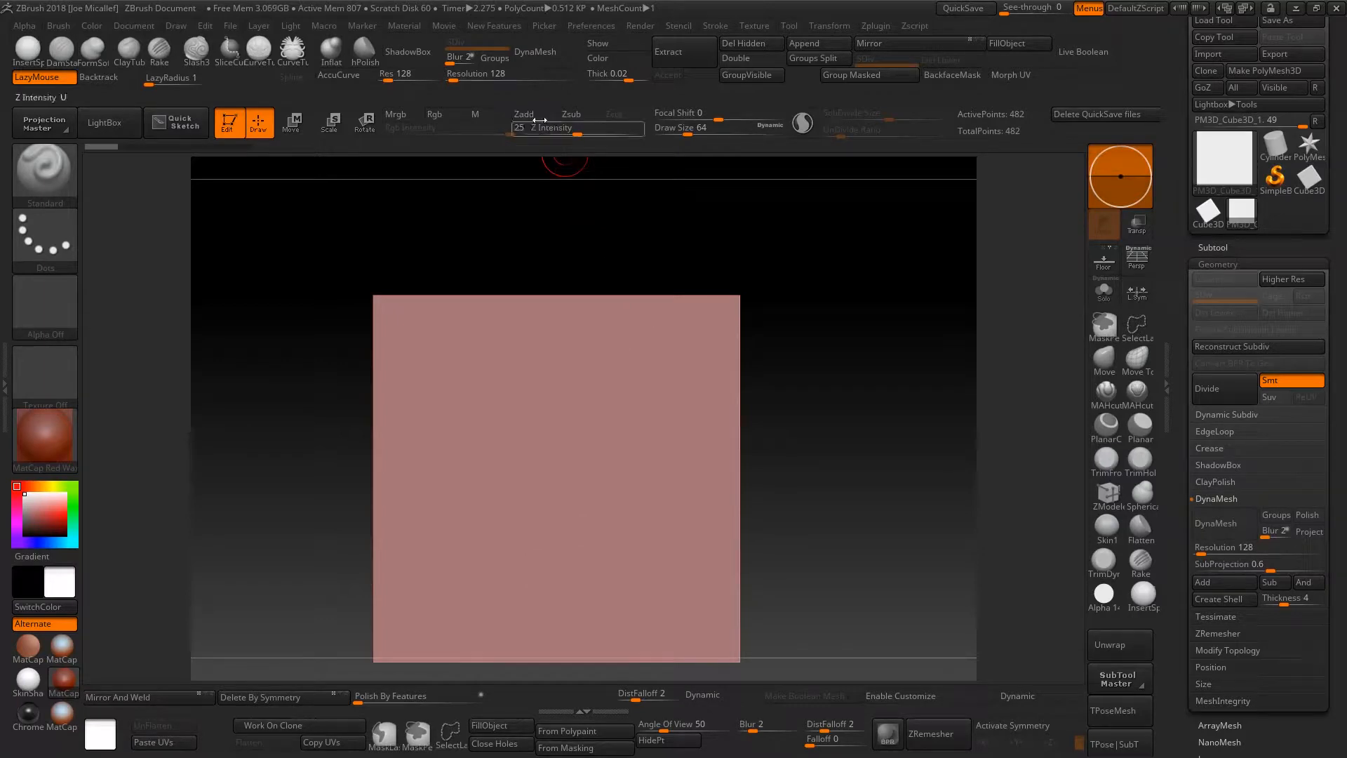
{"action": "left_click", "coordinate": [437, 116]}
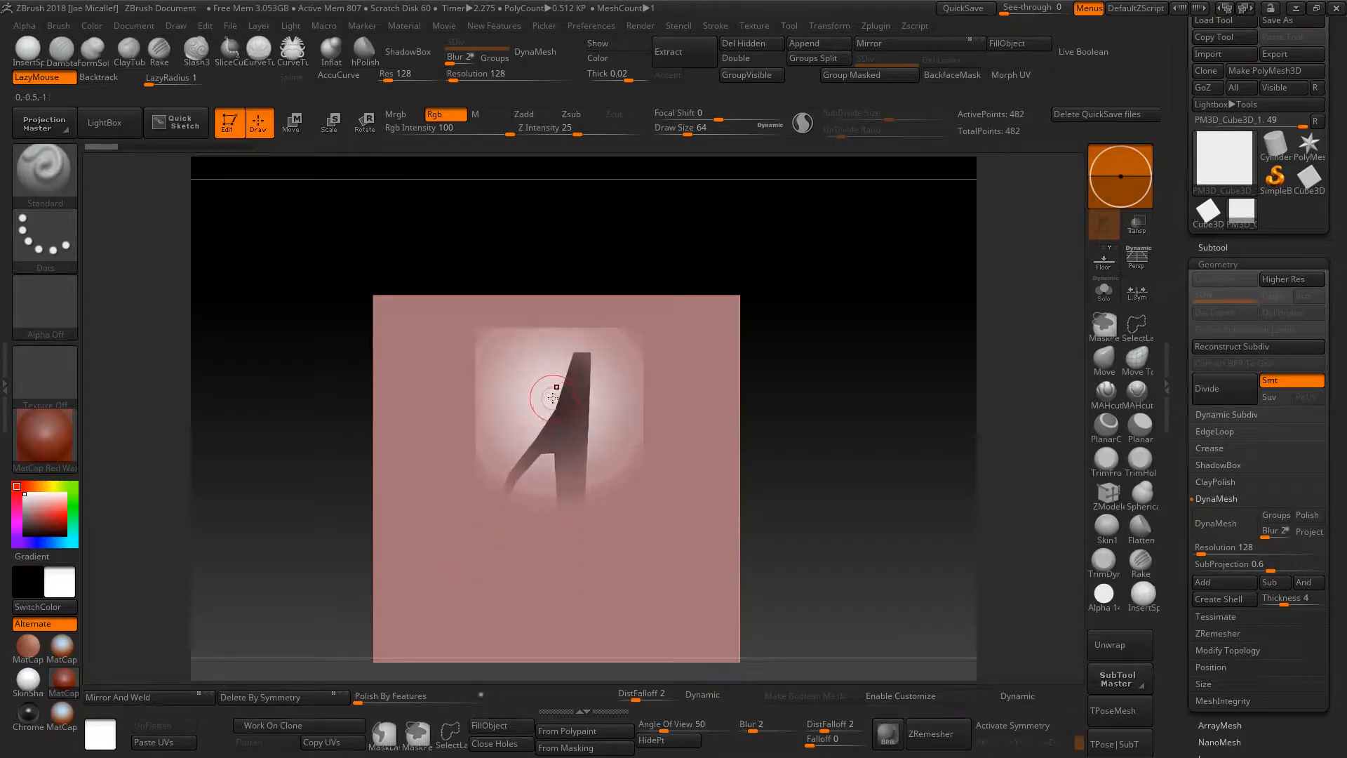
{"action": "left_click", "coordinate": [92, 25]}
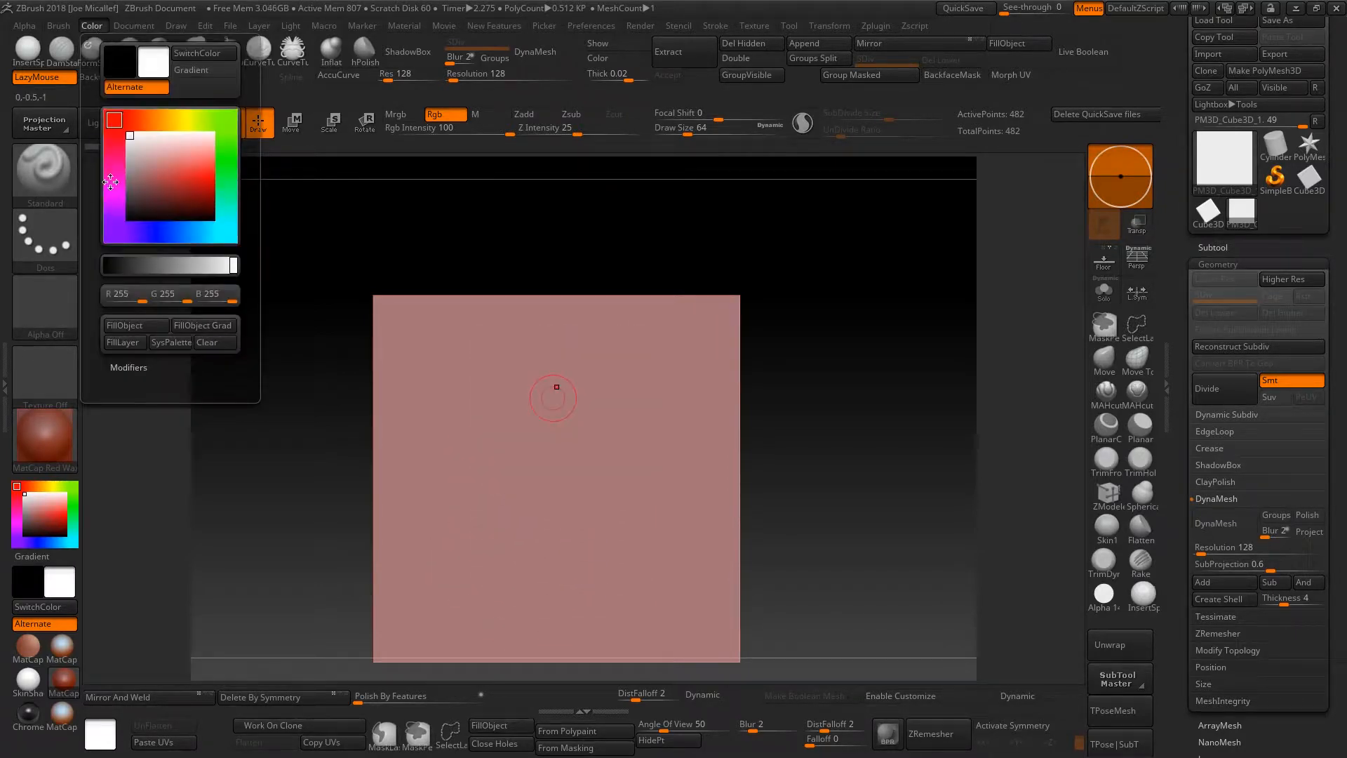
{"action": "left_click", "coordinate": [133, 324]}
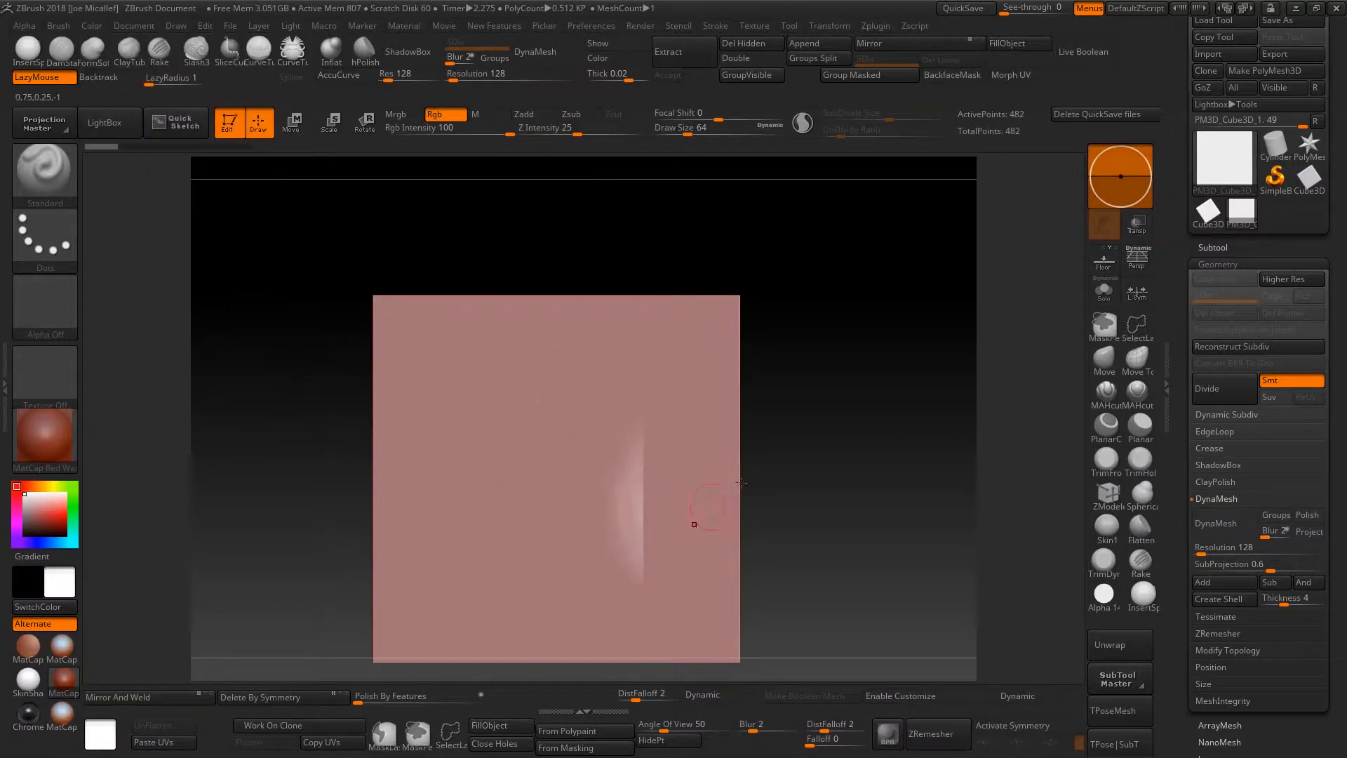
Try painting the silhouette onto the low-polygon cube with two strokes, and undo both.
{"action": "left_click_drag", "start_coordinate": [514, 496], "coordinate": [509, 485]}
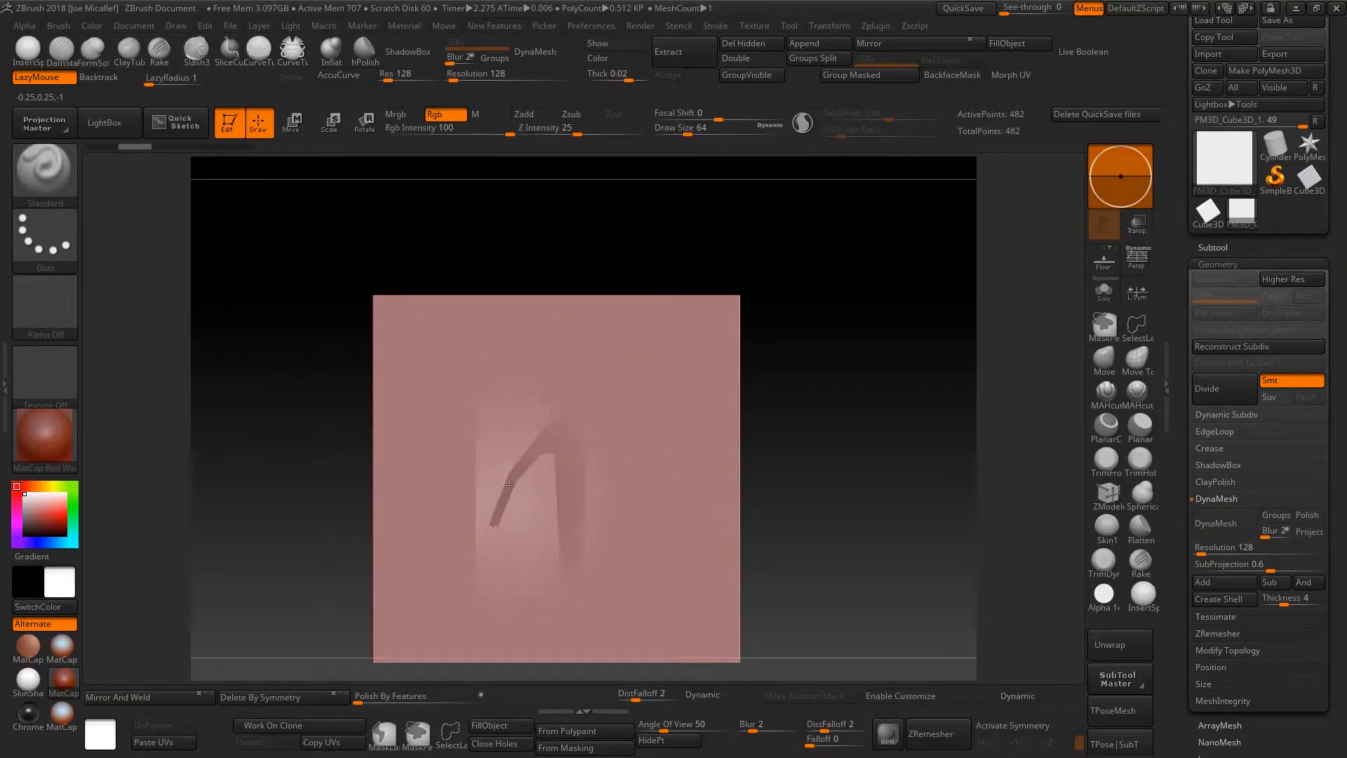
{"action": "mouse_move", "coordinate": [582, 383]}
{"action": "left_mouse_down"}
{"action": "mouse_move", "coordinate": [575, 483]}
{"action": "mouse_move", "coordinate": [571, 449]}
{"action": "mouse_move", "coordinate": [644, 432]}
{"action": "mouse_move", "coordinate": [896, 526]}
{"action": "mouse_move", "coordinate": [640, 511]}
{"action": "mouse_move", "coordinate": [650, 491]}
{"action": "left_mouse_up"}
{"action": "key", "text": "ctrl+z"}
{"action": "key", "text": "ctrl+z"}
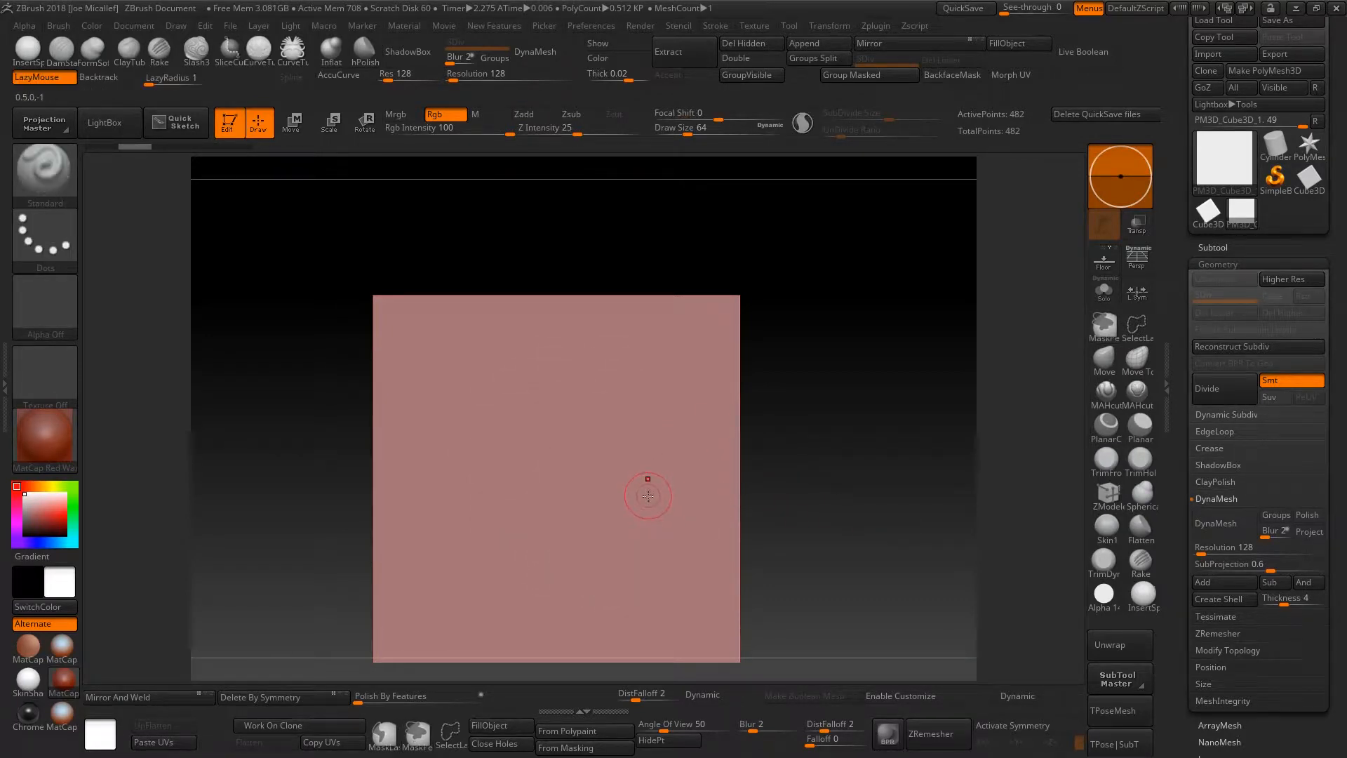
Show the polygon wireframe and DynaMesh the cube at resolution 128.
{"action": "key", "text": "shift+f"}
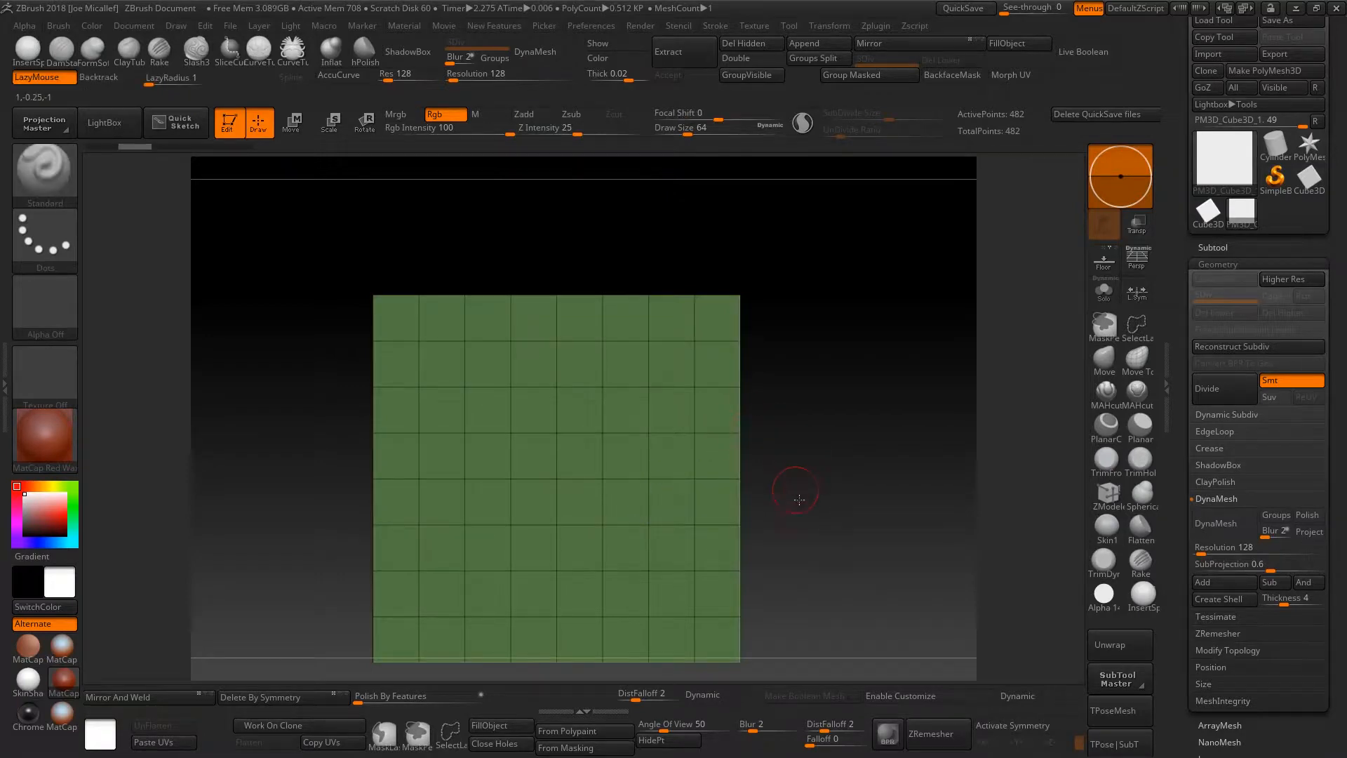
{"action": "left_click_drag", "start_coordinate": [799, 499], "coordinate": [804, 504]}
{"action": "left_click", "coordinate": [1217, 524]}
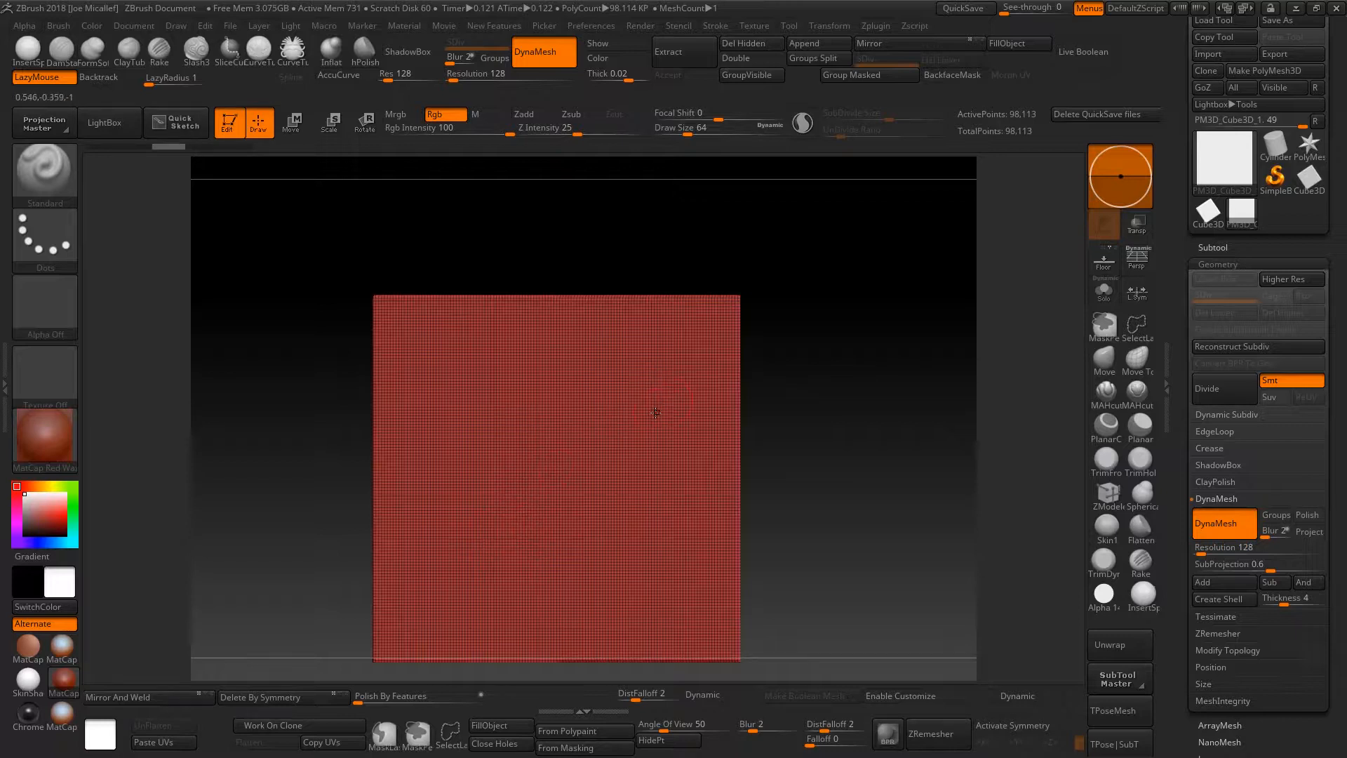
Paint the black silhouette through Spotlight onto the cube's front face, hiding the wireframe along the way.
{"action": "mouse_move", "coordinate": [652, 412]}
{"action": "left_mouse_down"}
{"action": "mouse_move", "coordinate": [493, 516]}
{"action": "mouse_move", "coordinate": [556, 421]}
{"action": "mouse_move", "coordinate": [551, 444]}
{"action": "left_mouse_up"}
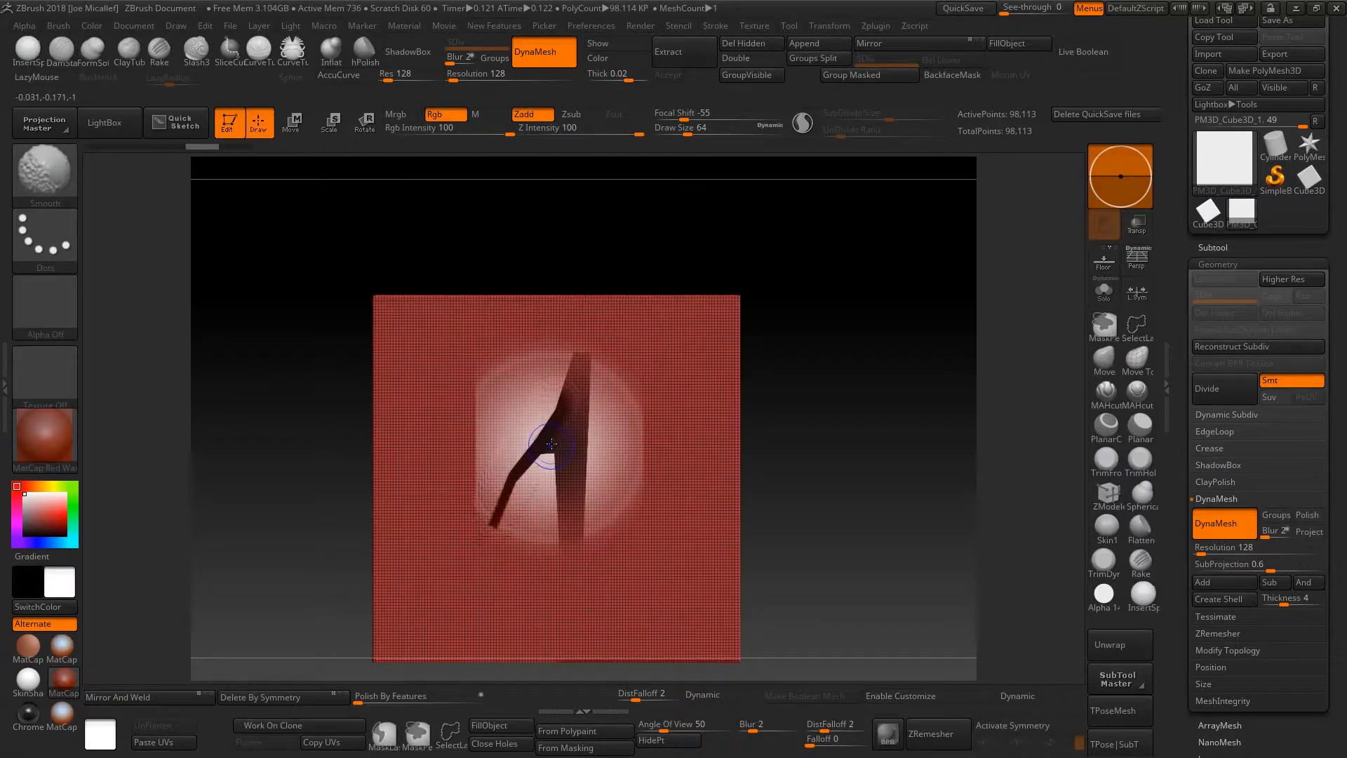
{"action": "key", "text": "shift+f"}
{"action": "mouse_move", "coordinate": [498, 519]}
{"action": "left_mouse_down"}
{"action": "mouse_move", "coordinate": [501, 466]}
{"action": "mouse_move", "coordinate": [567, 449]}
{"action": "mouse_move", "coordinate": [554, 493]}
{"action": "mouse_move", "coordinate": [569, 588]}
{"action": "mouse_move", "coordinate": [581, 442]}
{"action": "left_mouse_up"}
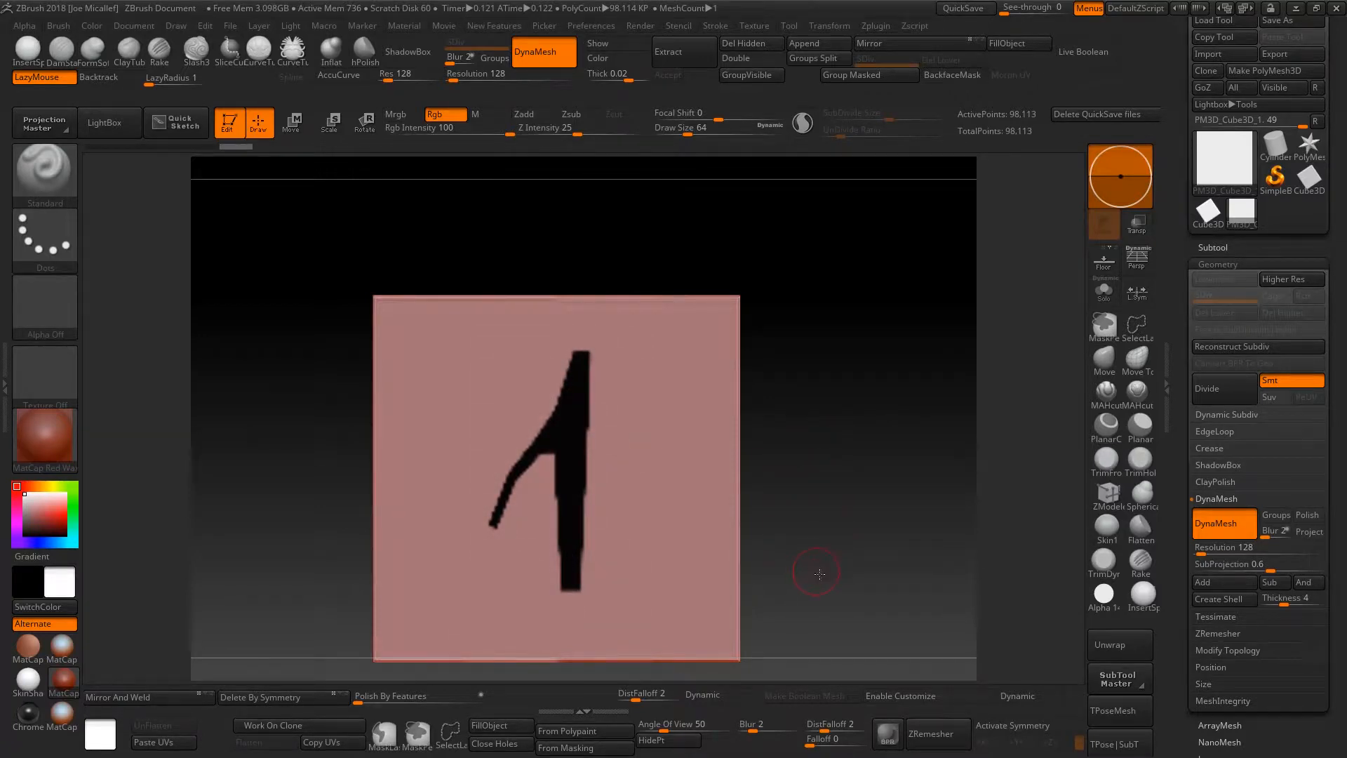
Inspect the painted silhouette's edges up close, hide Spotlight and turn the cube to an angled view.
{"action": "mouse_move", "coordinate": [820, 574]}
{"action": "left_mouse_down"}
{"action": "mouse_move", "coordinate": [885, 602]}
{"action": "mouse_move", "coordinate": [819, 542]}
{"action": "mouse_move", "coordinate": [821, 571]}
{"action": "left_mouse_up"}
{"action": "mouse_move", "coordinate": [785, 487]}
{"action": "left_mouse_down", "text": "alt"}
{"action": "mouse_move", "coordinate": [793, 530]}
{"action": "mouse_move", "coordinate": [761, 491]}
{"action": "mouse_move", "coordinate": [754, 518]}
{"action": "mouse_move", "coordinate": [771, 529]}
{"action": "mouse_move", "coordinate": [855, 498]}
{"action": "left_mouse_up", "text": "alt"}
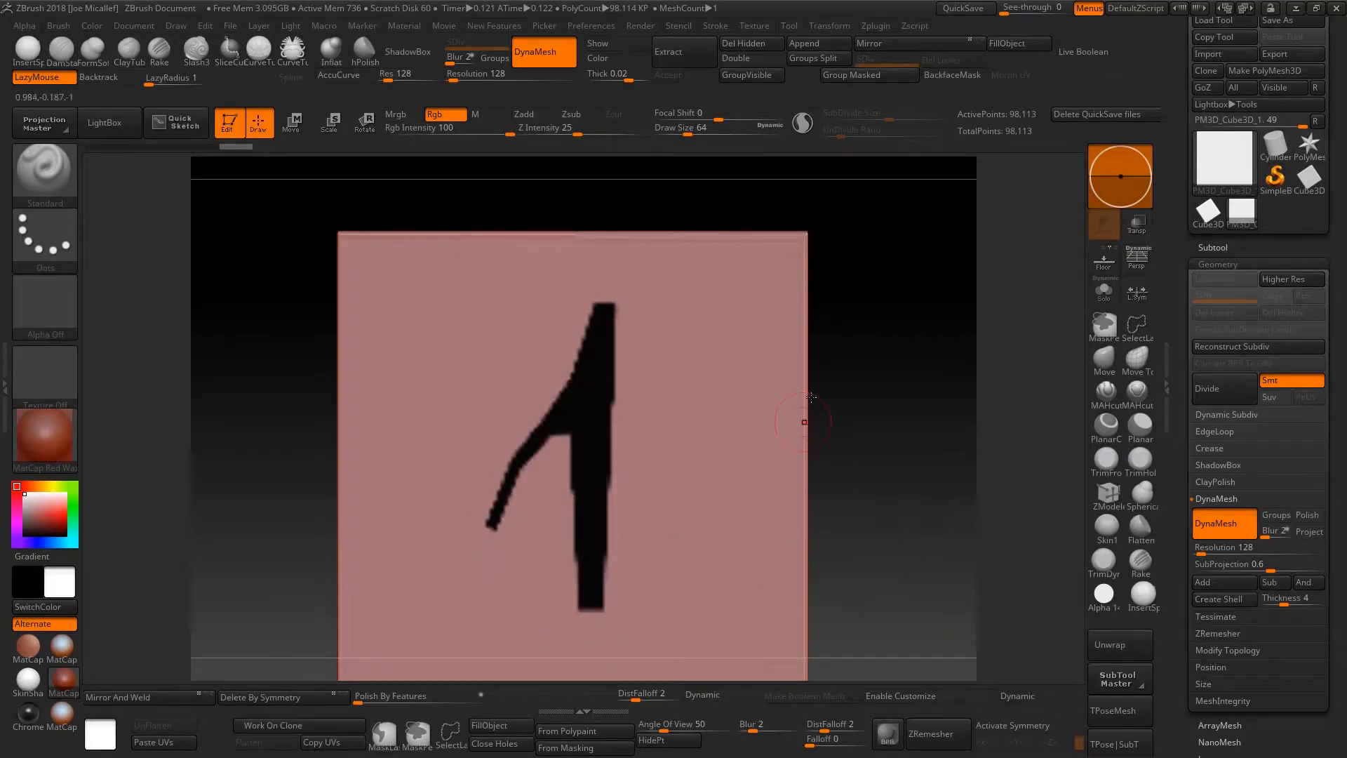
{"action": "mouse_move", "coordinate": [867, 490]}
{"action": "left_mouse_down"}
{"action": "mouse_move", "coordinate": [898, 506]}
{"action": "mouse_move", "coordinate": [861, 491]}
{"action": "left_mouse_up"}
{"action": "left_click_drag", "start_coordinate": [863, 585], "coordinate": [831, 564], "text": "alt"}
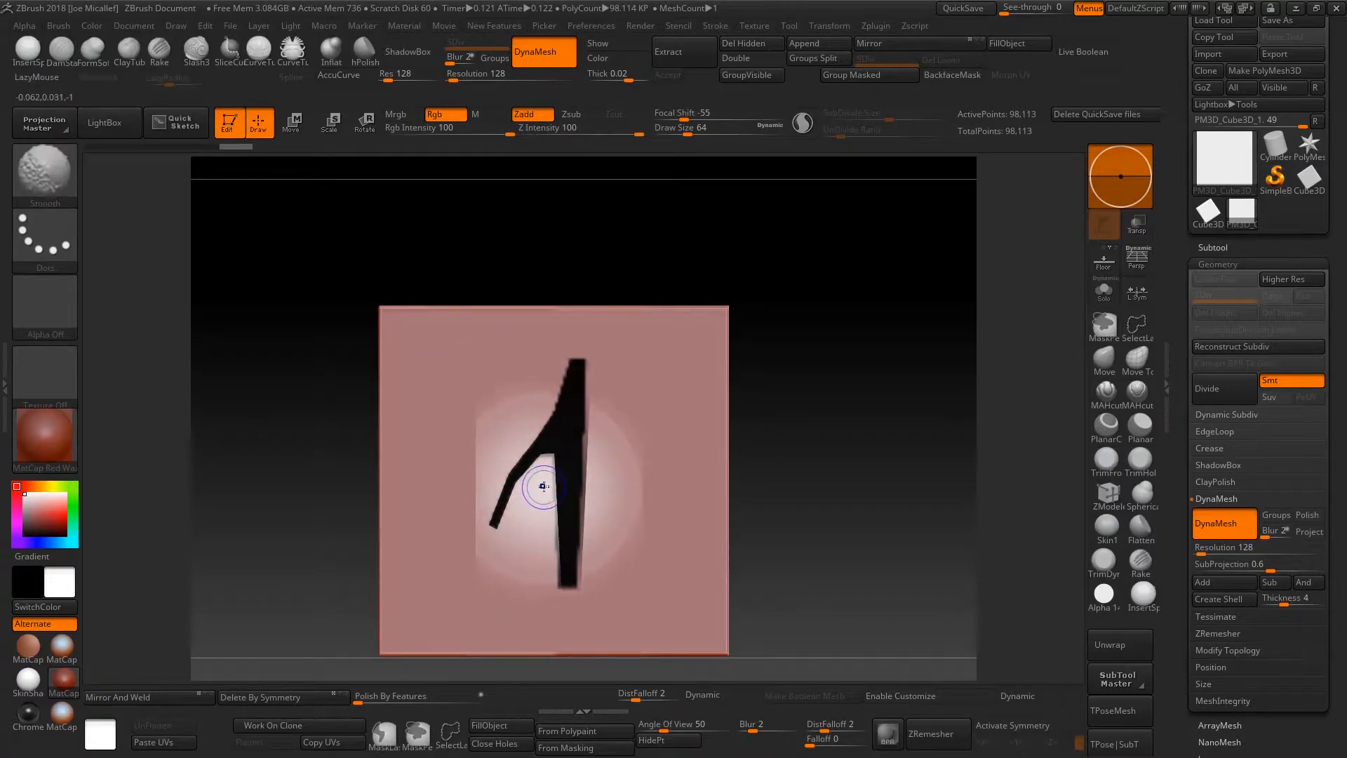
{"action": "key", "text": "shift+z"}
{"action": "left_click_drag", "start_coordinate": [838, 586], "coordinate": [810, 552]}
{"action": "mouse_move", "coordinate": [803, 478]}
{"action": "left_mouse_down", "text": "alt"}
{"action": "mouse_move", "coordinate": [787, 429]}
{"action": "mouse_move", "coordinate": [809, 449]}
{"action": "mouse_move", "coordinate": [780, 453]}
{"action": "mouse_move", "coordinate": [693, 573]}
{"action": "left_mouse_up", "text": "alt"}
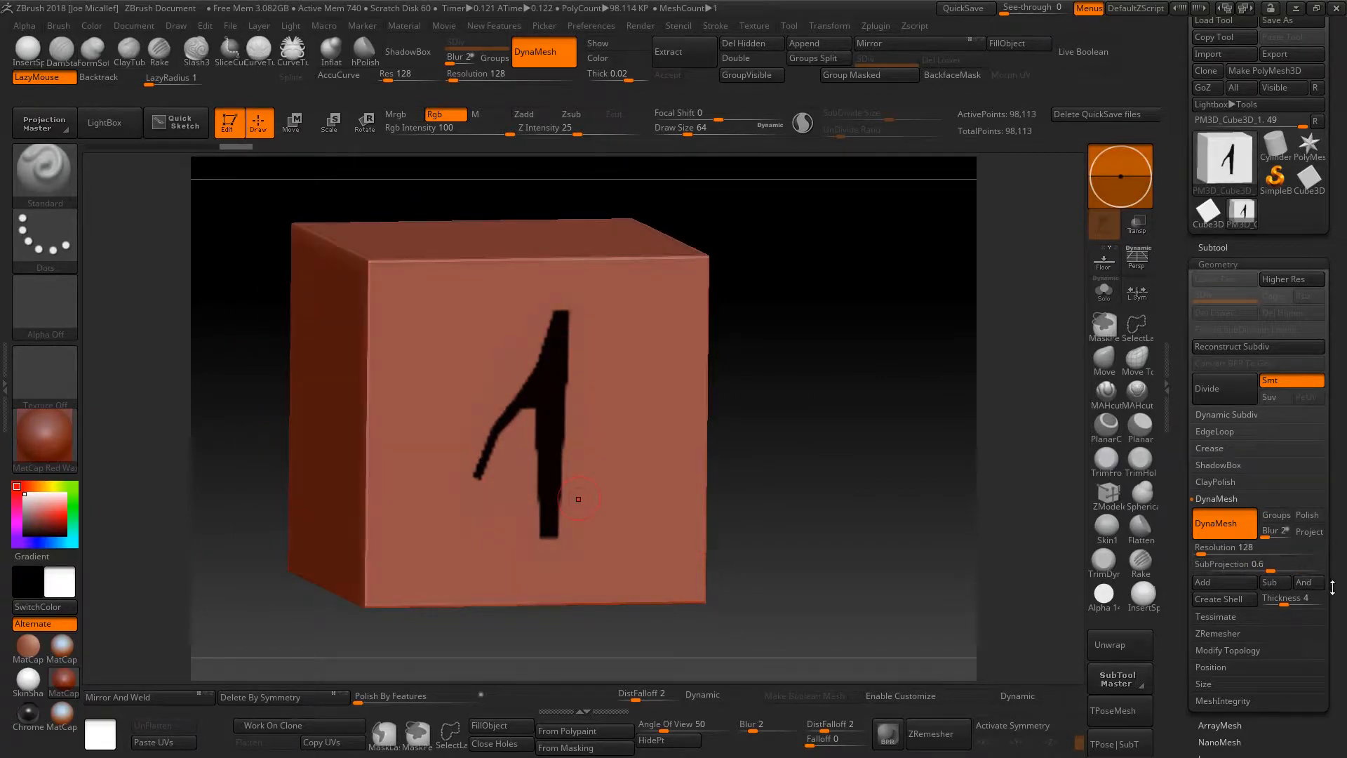
Open the cube's subtool entry and toggle its polypaint display off and on to compare the result.
{"action": "left_click_drag", "start_coordinate": [1208, 247], "coordinate": [1208, 275]}
{"action": "left_click", "coordinate": [1210, 275]}
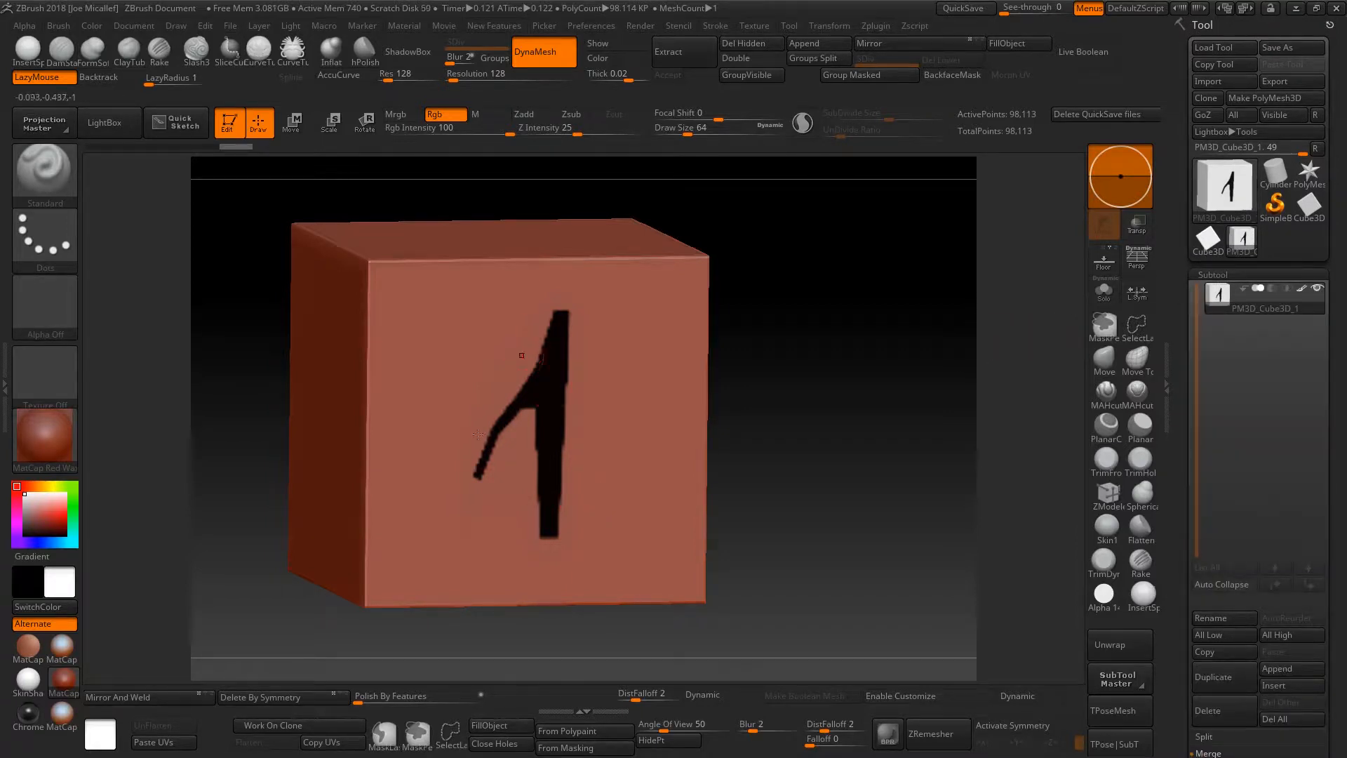
{"action": "left_click", "coordinate": [1299, 289]}
{"action": "left_click", "coordinate": [1299, 289]}
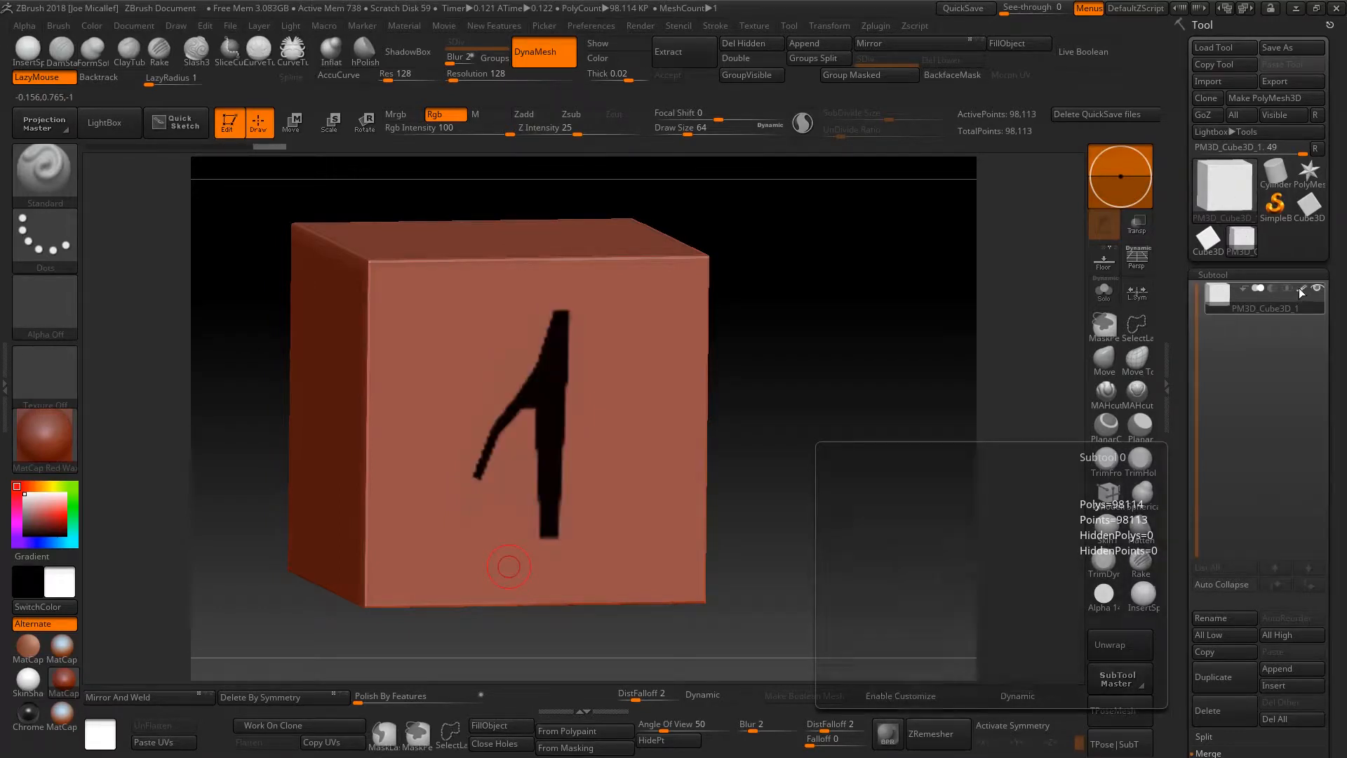
{"action": "left_click", "coordinate": [1298, 288]}
{"action": "left_click", "coordinate": [1299, 288]}
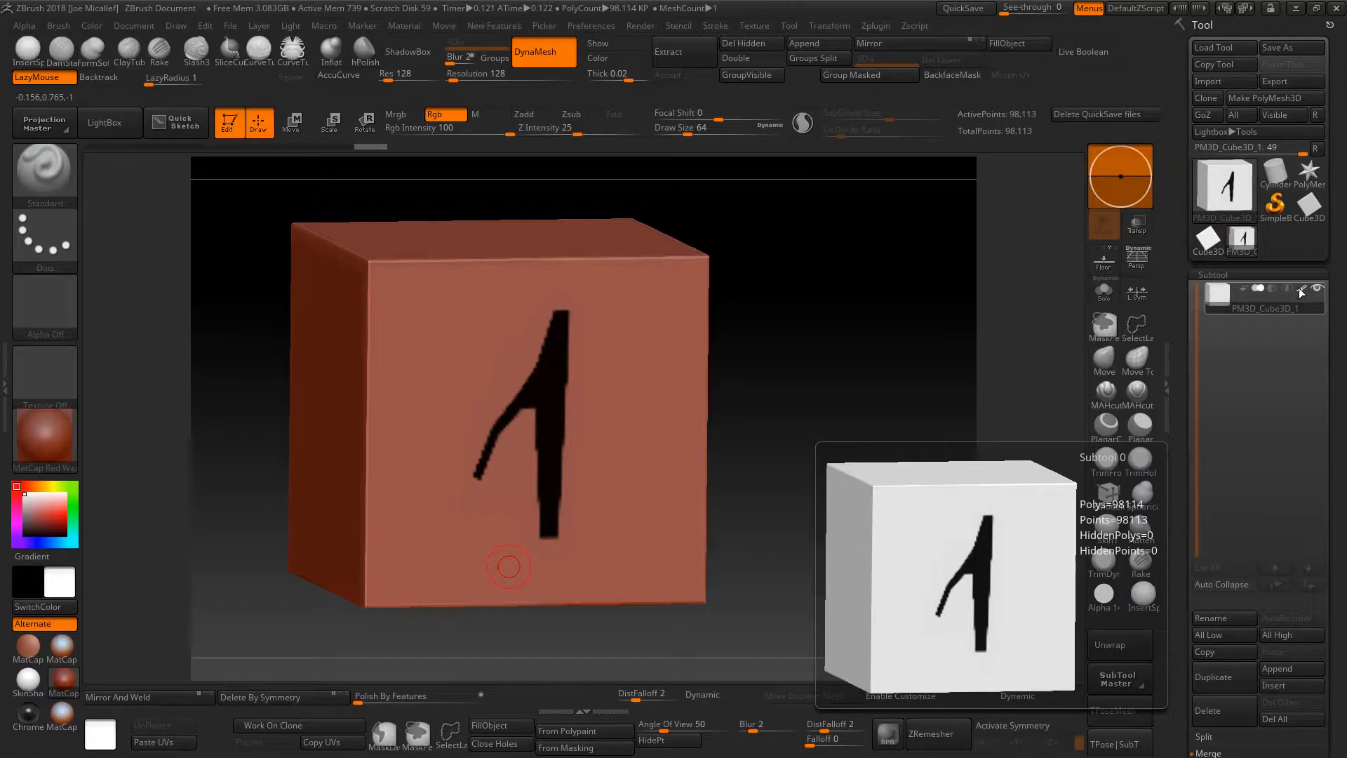
{"action": "left_click", "coordinate": [1300, 289]}
{"action": "left_click", "coordinate": [1301, 290]}
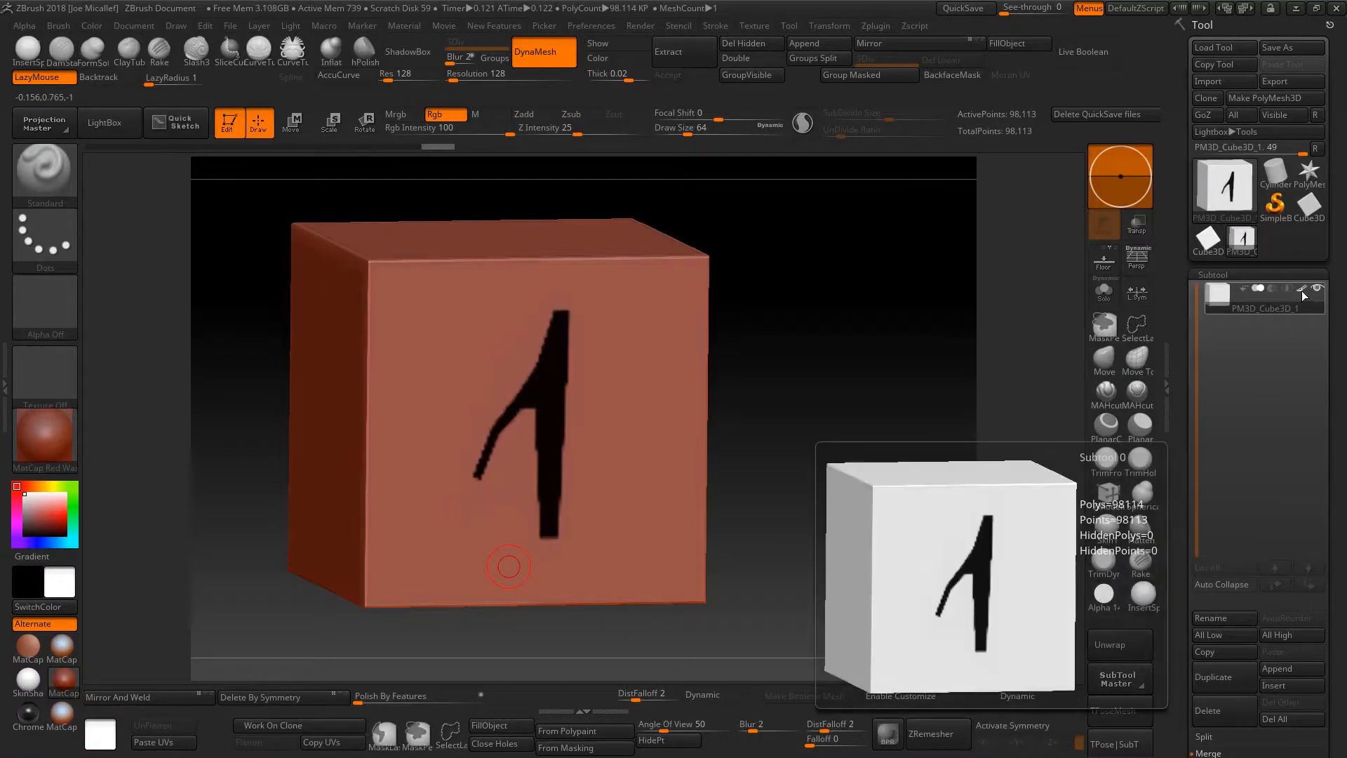
Mask the cube by color intensity so the black painted silhouette defines the mask.
{"action": "left_click_drag", "start_coordinate": [1323, 602], "coordinate": [1322, 299]}
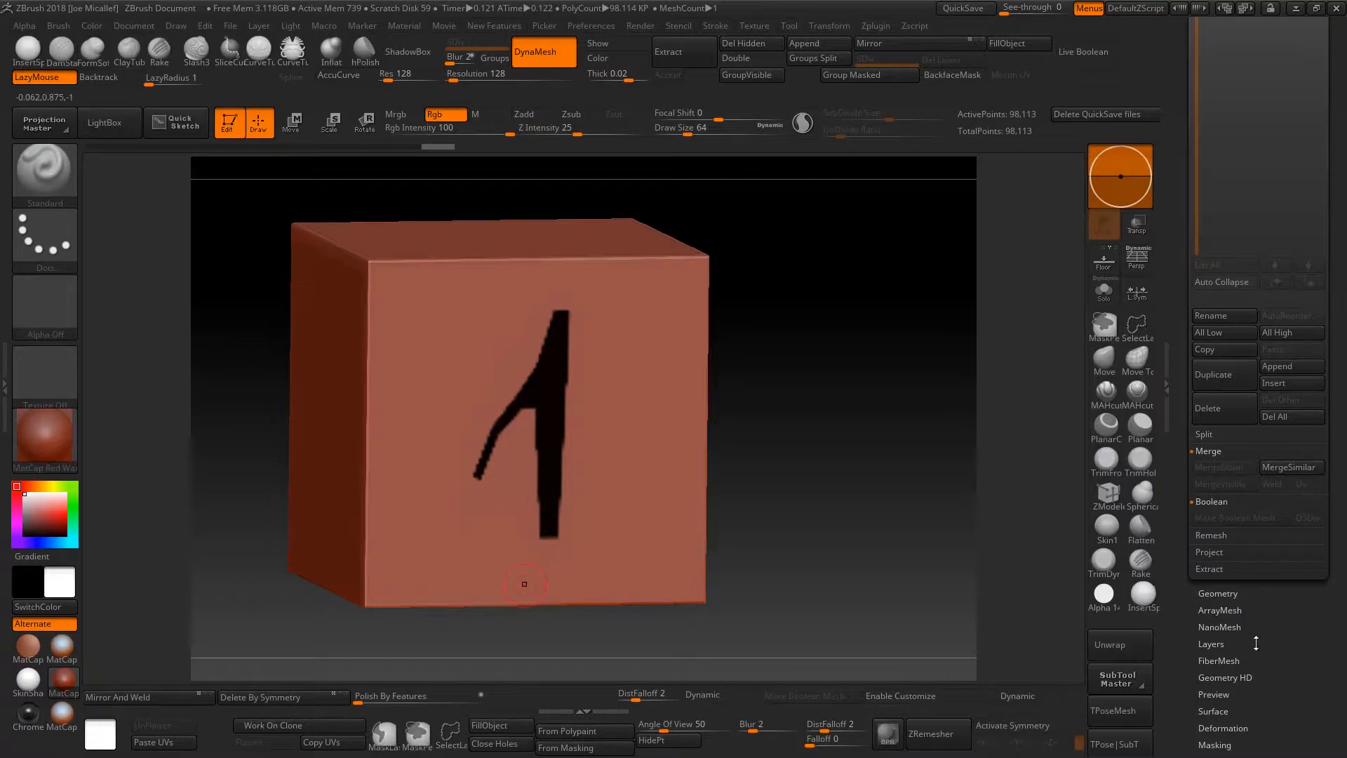
{"action": "scroll", "coordinate": [1286, 591], "scroll_direction": "down", "scroll_amount": 5}
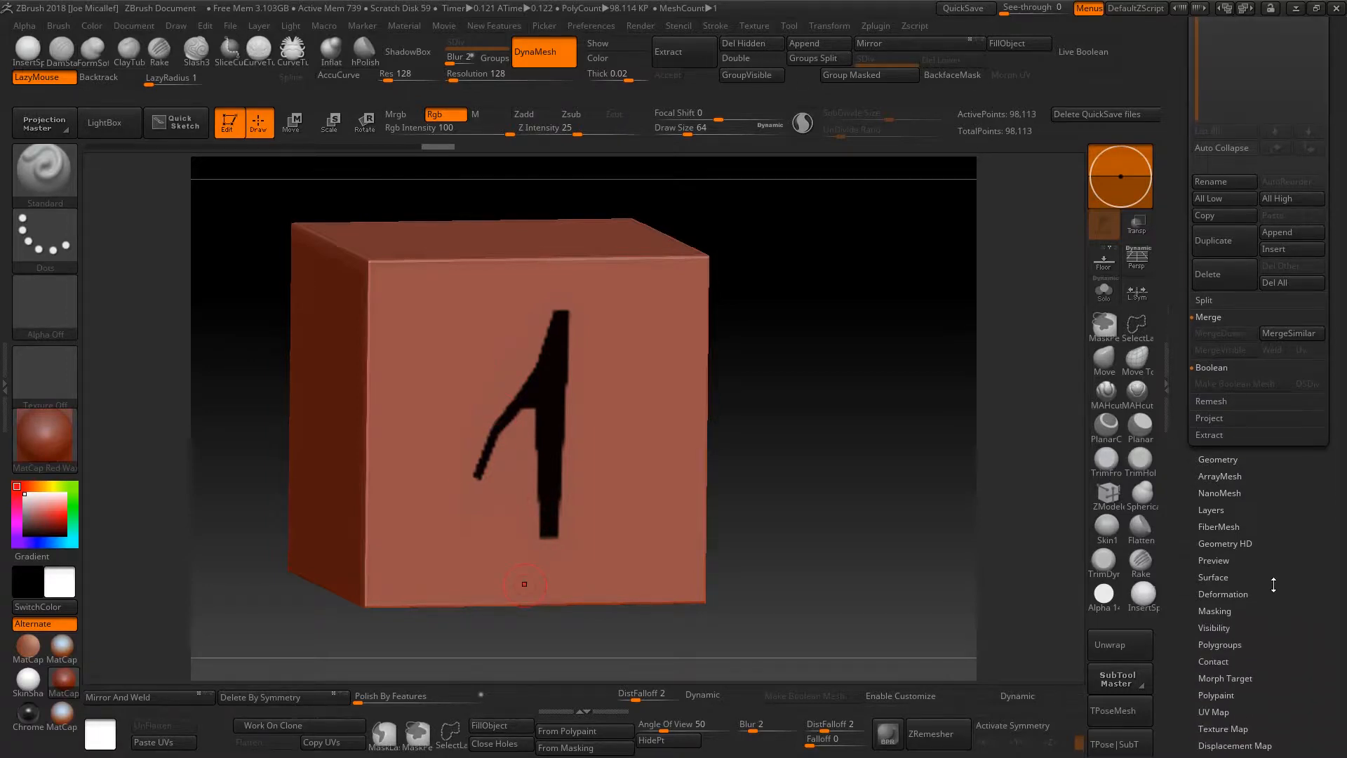
{"action": "left_click", "coordinate": [1213, 580]}
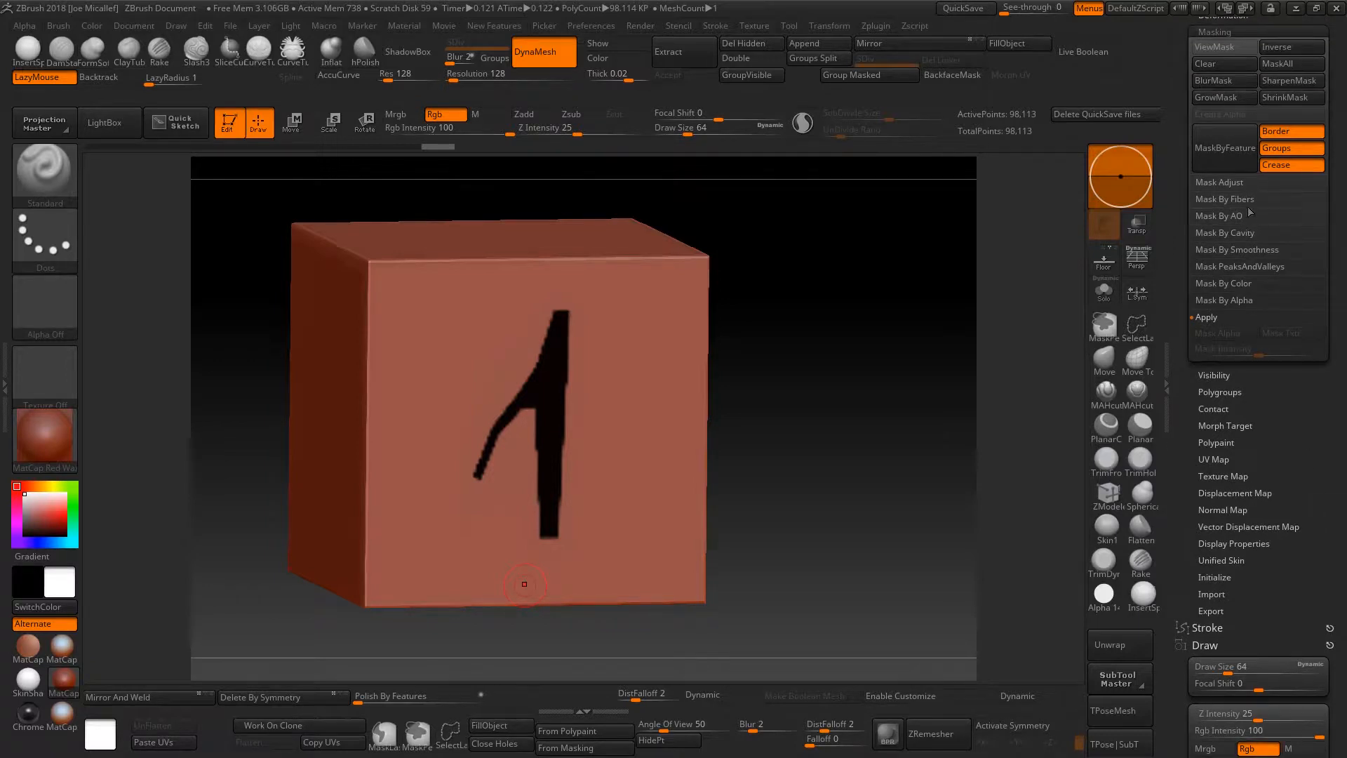
{"action": "left_click_drag", "start_coordinate": [1319, 434], "coordinate": [1322, 448]}
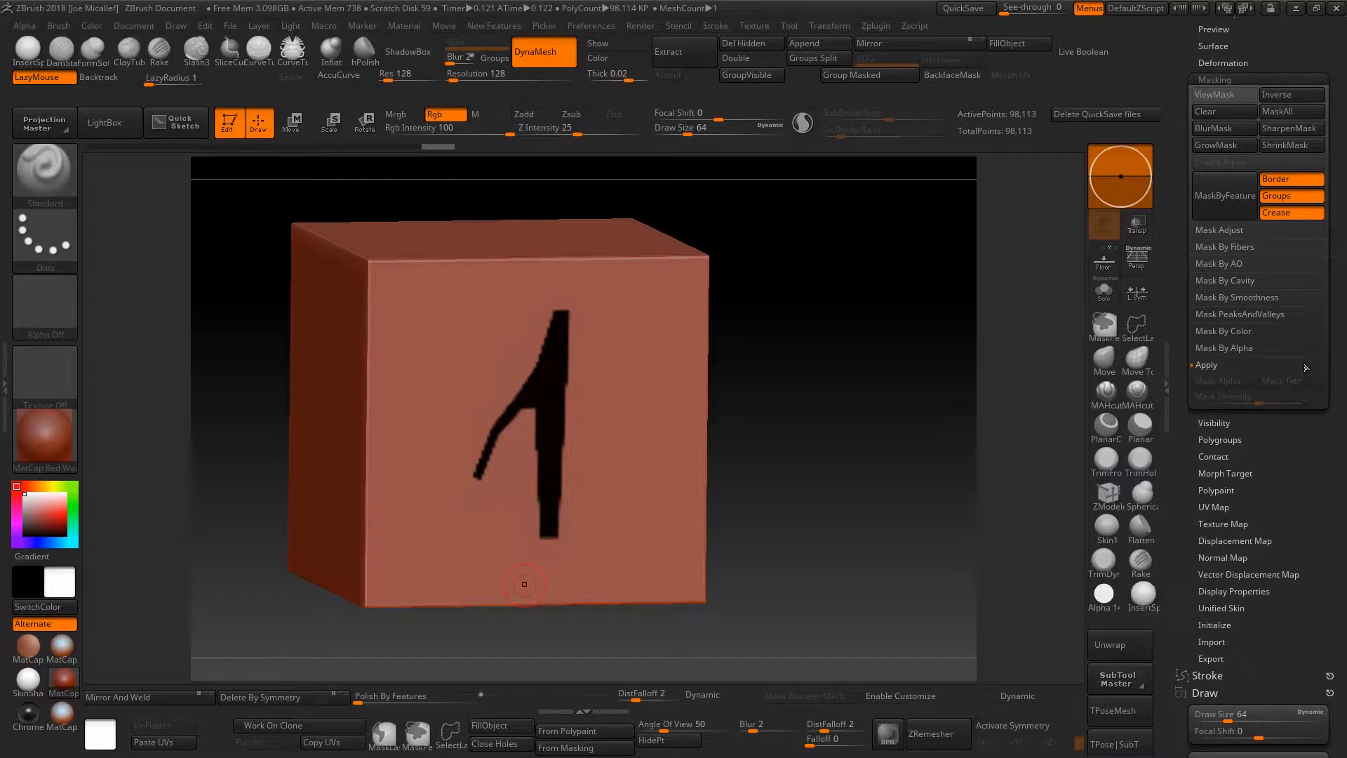
{"action": "left_click", "coordinate": [1222, 332]}
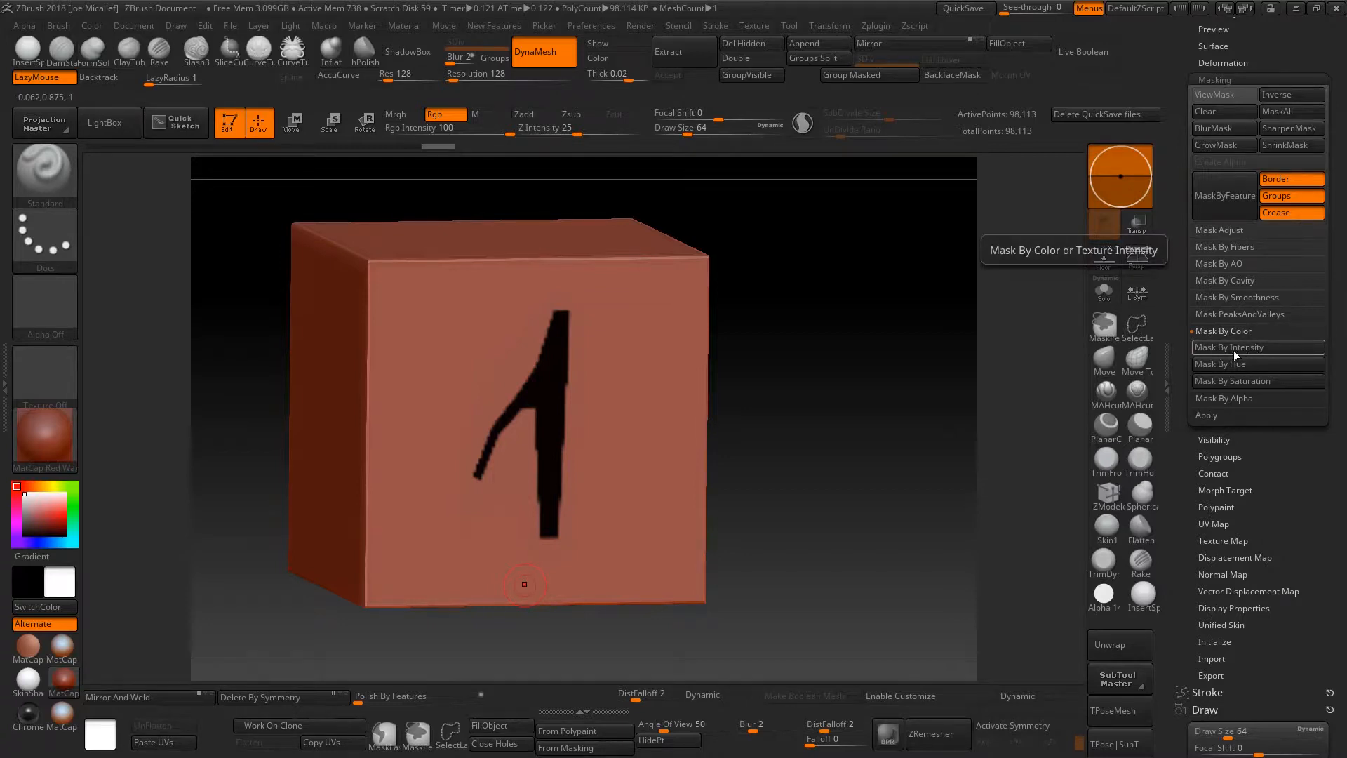
{"action": "left_click", "coordinate": [1231, 347]}
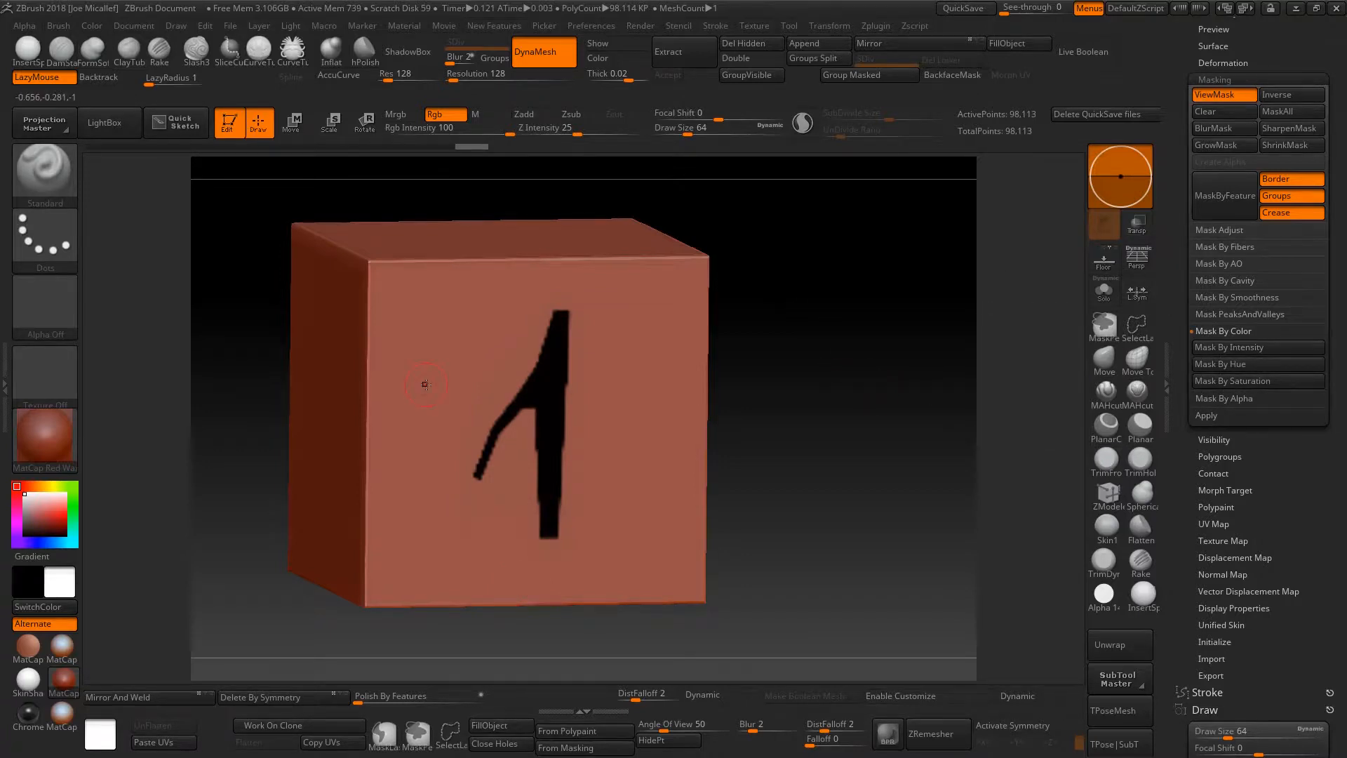
Turn off the polypaint display of the cube's subtool to leave only the silhouette mask on its front face.
{"action": "left_click_drag", "start_coordinate": [1343, 495], "coordinate": [1299, 540]}
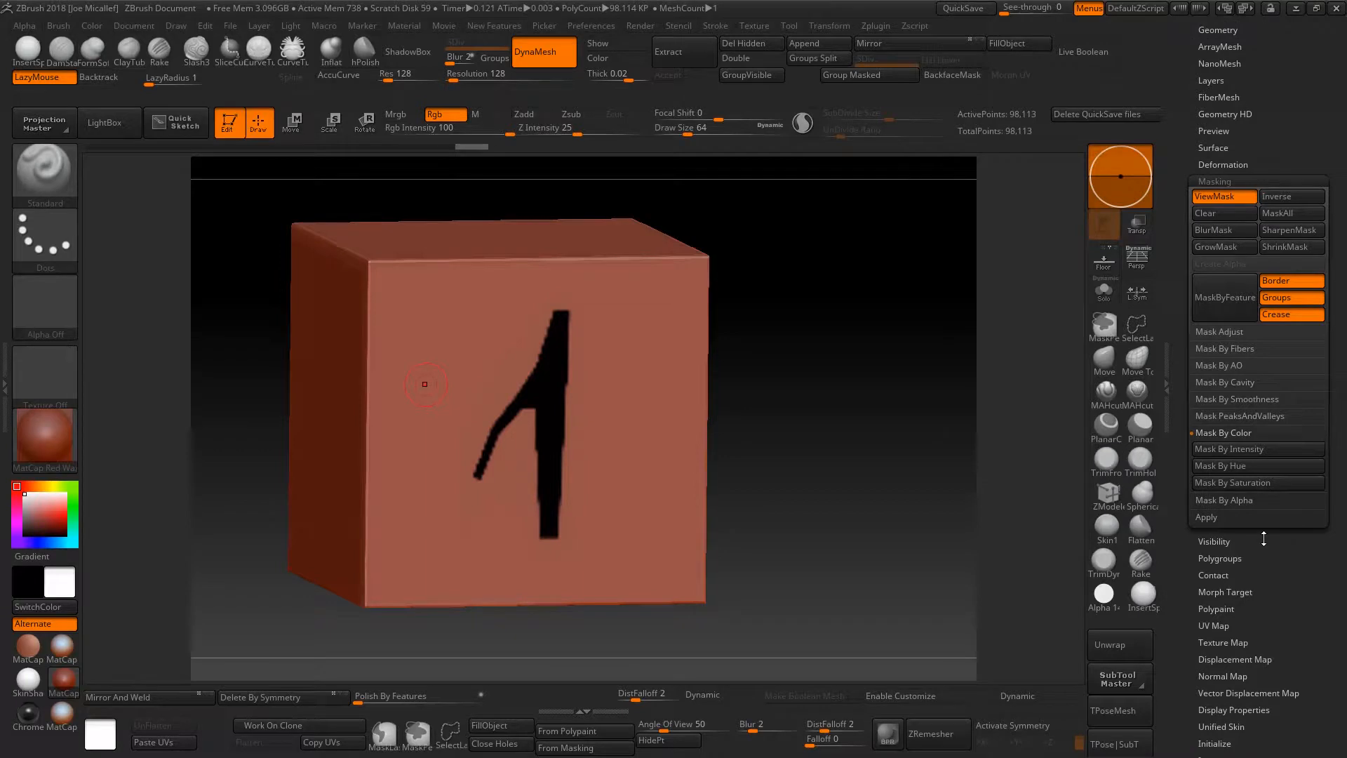
{"action": "left_click_drag", "start_coordinate": [1332, 462], "coordinate": [1338, 615]}
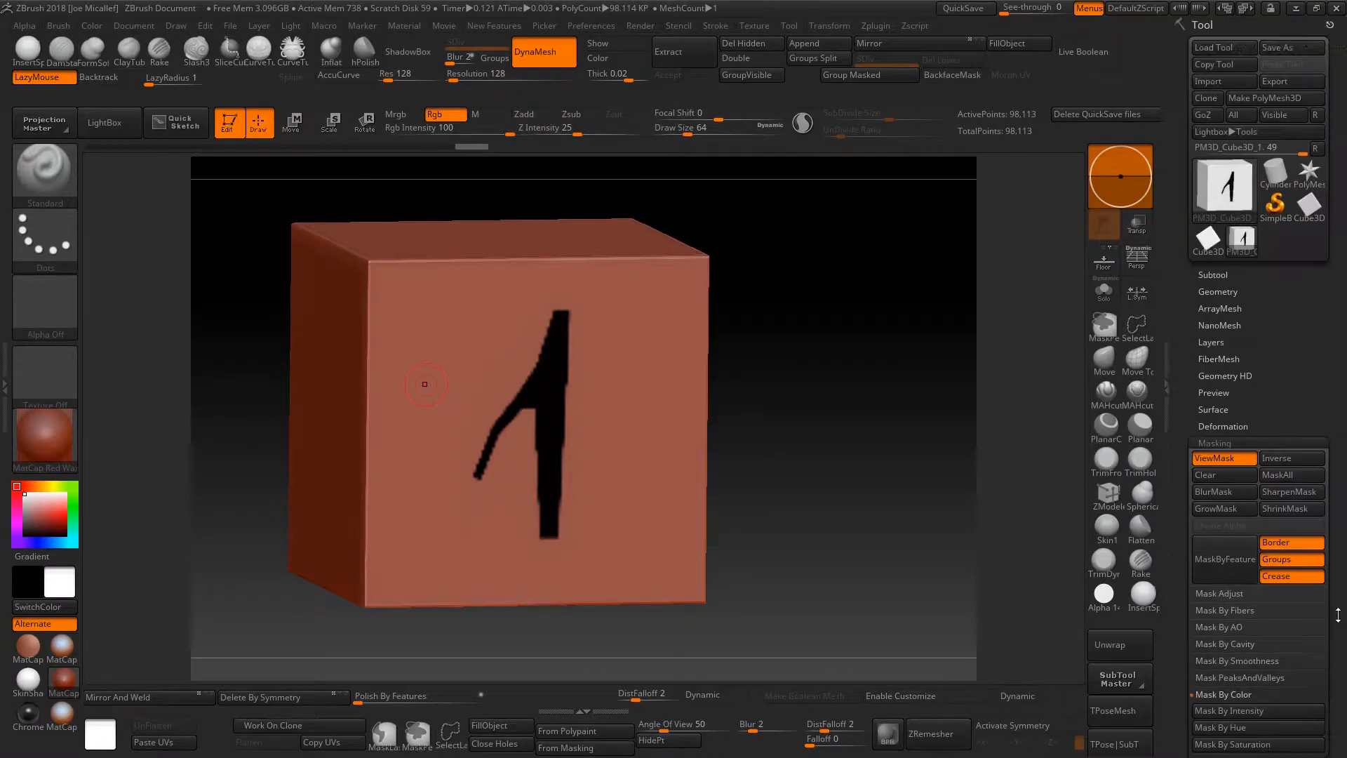
{"action": "left_click", "coordinate": [1218, 274]}
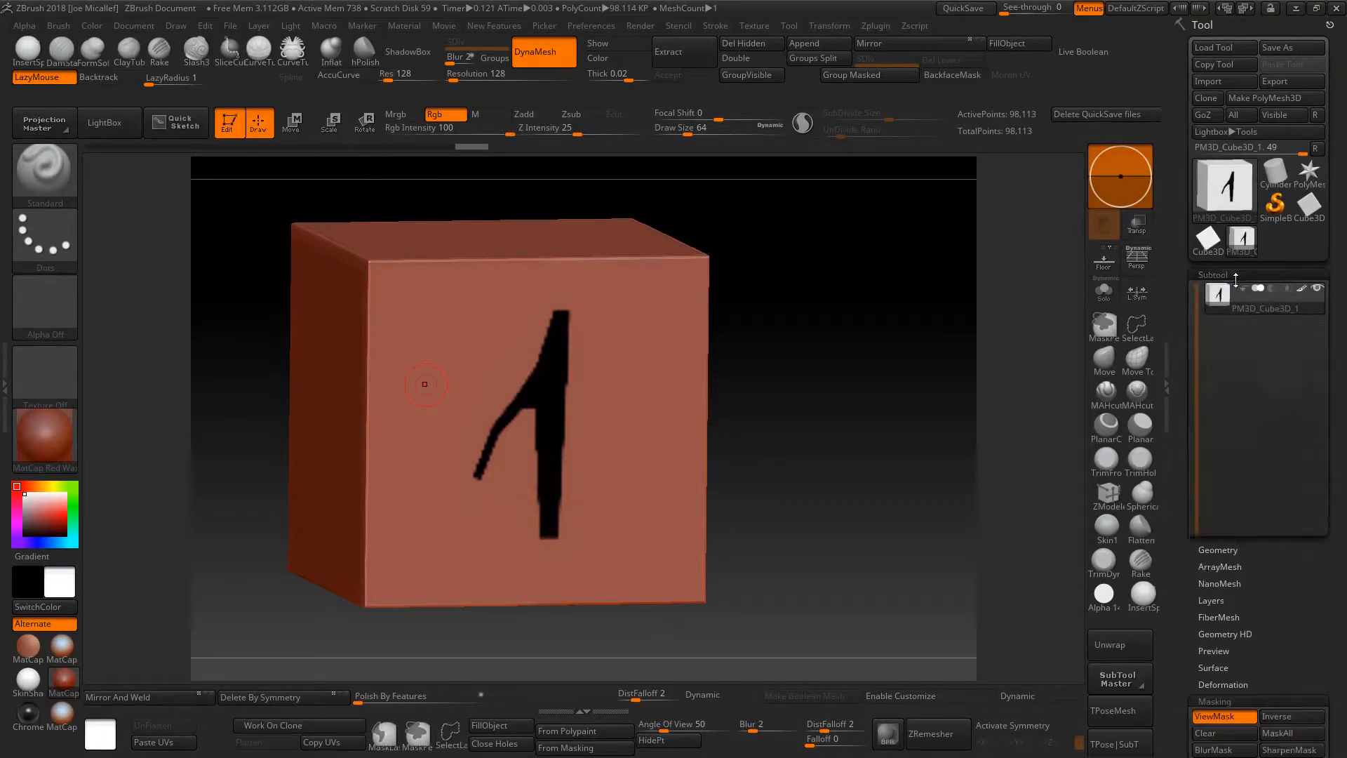
{"action": "left_click", "coordinate": [1300, 288]}
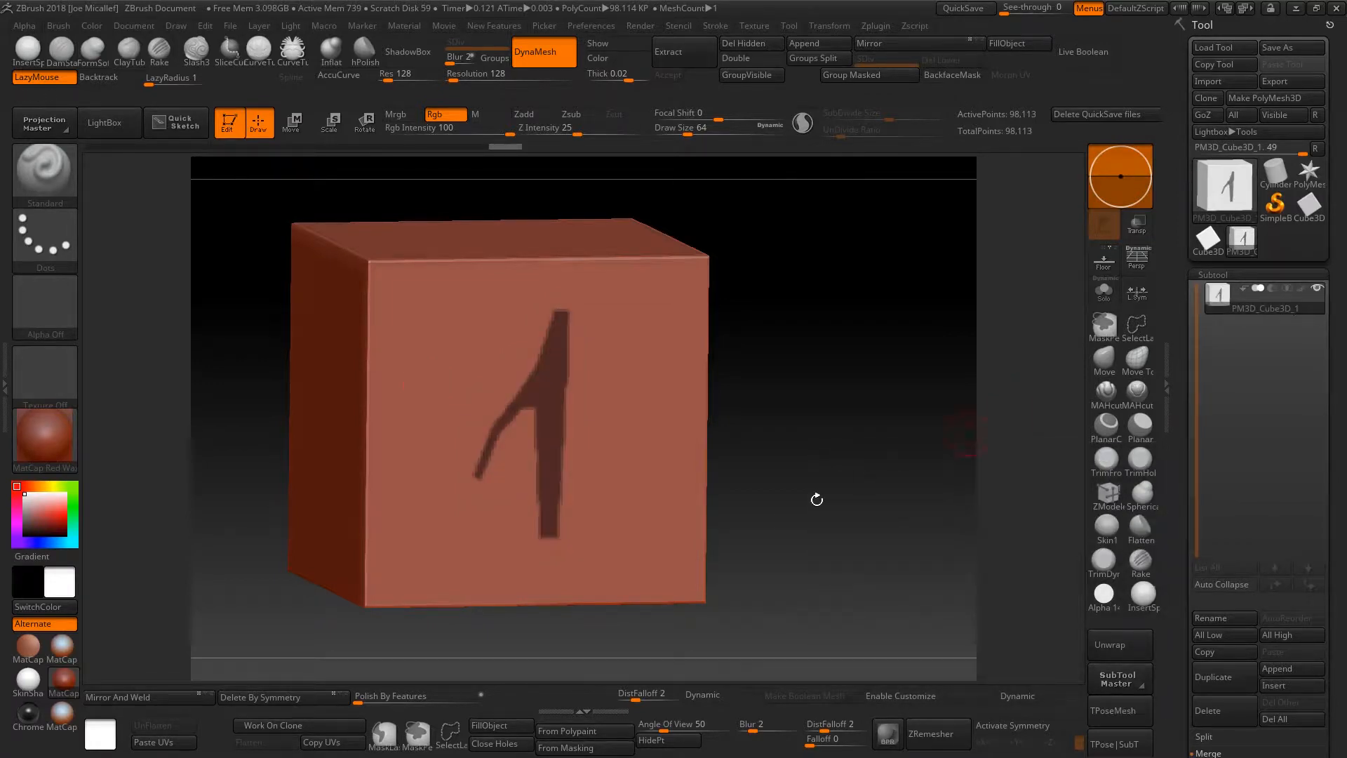
{"action": "left_click_drag", "start_coordinate": [798, 528], "coordinate": [860, 522]}
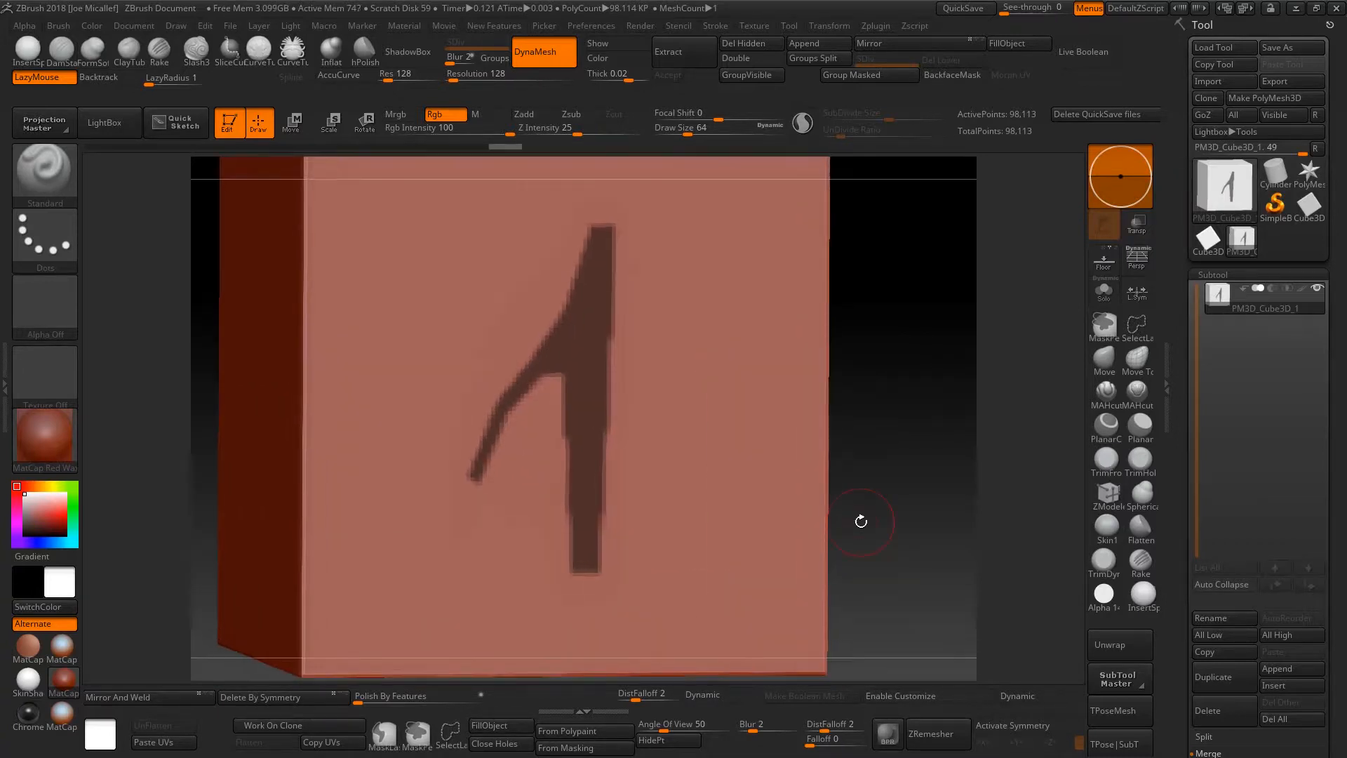
Open the subtool's Extract settings and preview an extraction of the mask with surface smoothness 6 and thickness 0.00458.
{"action": "scroll", "coordinate": [1341, 562], "scroll_direction": "down", "scroll_amount": 5}
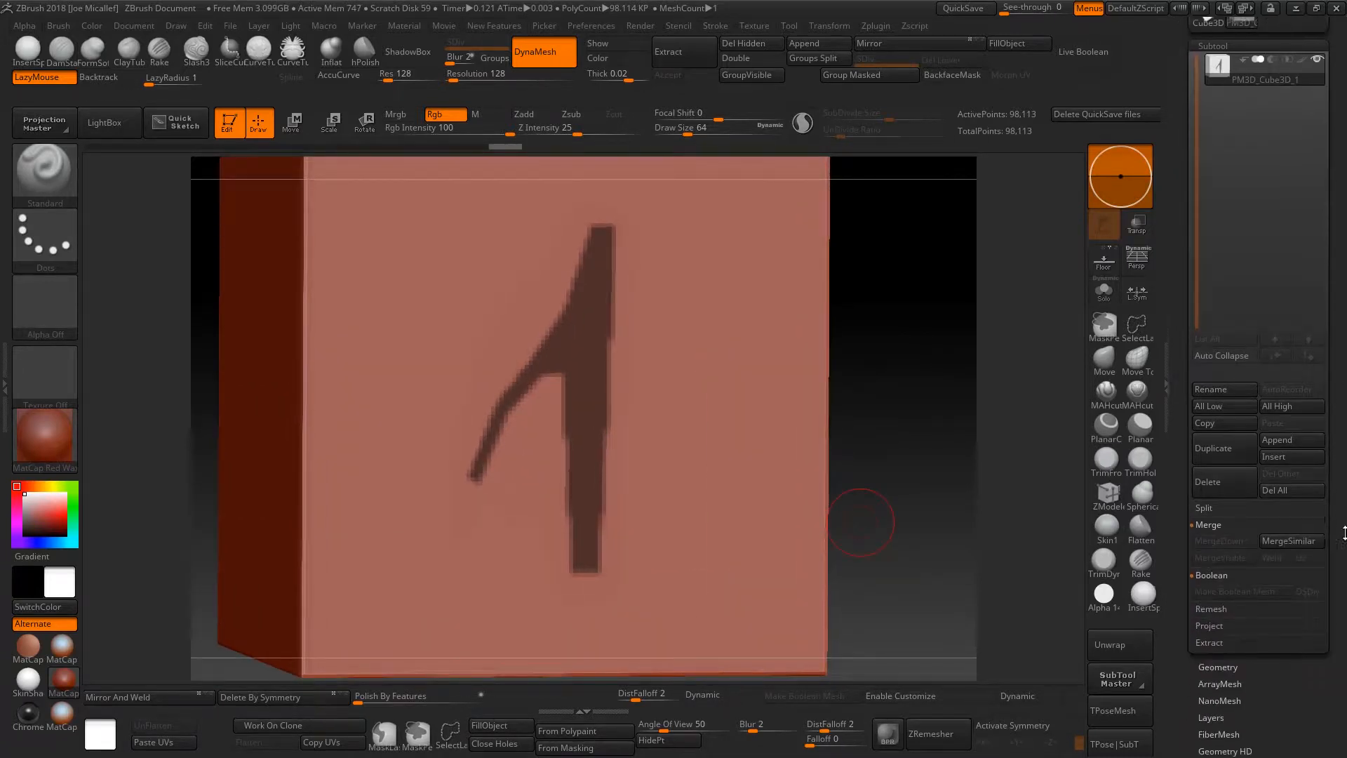
{"action": "scroll", "coordinate": [1325, 469], "scroll_direction": "down", "scroll_amount": 5}
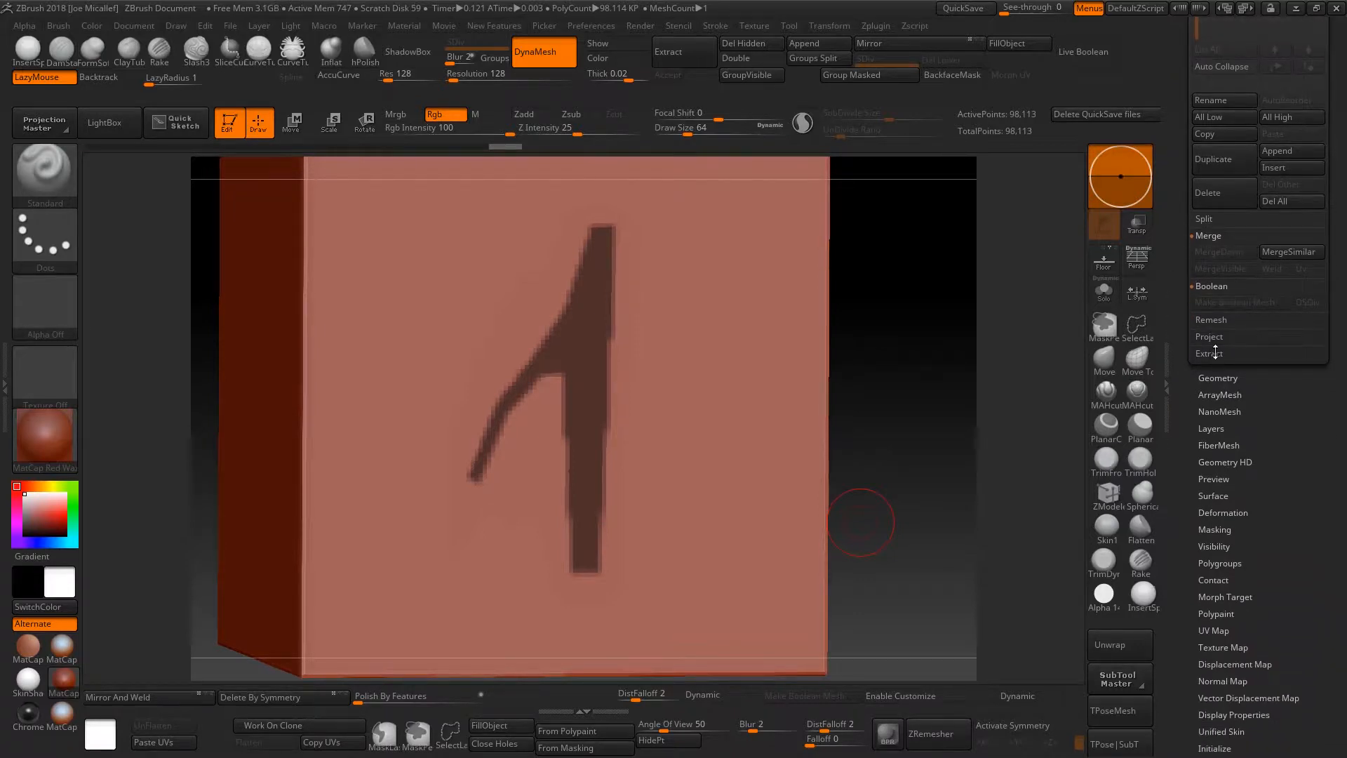
{"action": "left_click", "coordinate": [1210, 352]}
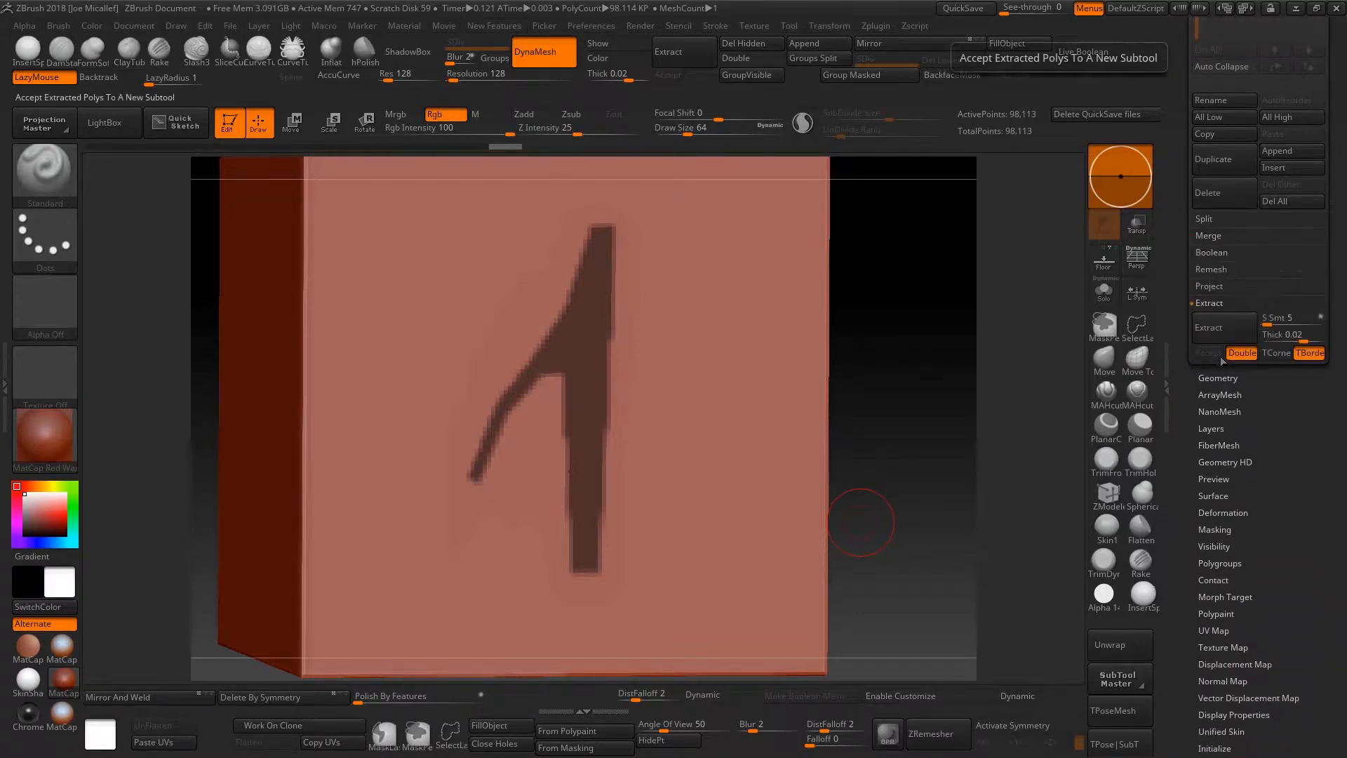
{"action": "left_click", "coordinate": [1266, 323]}
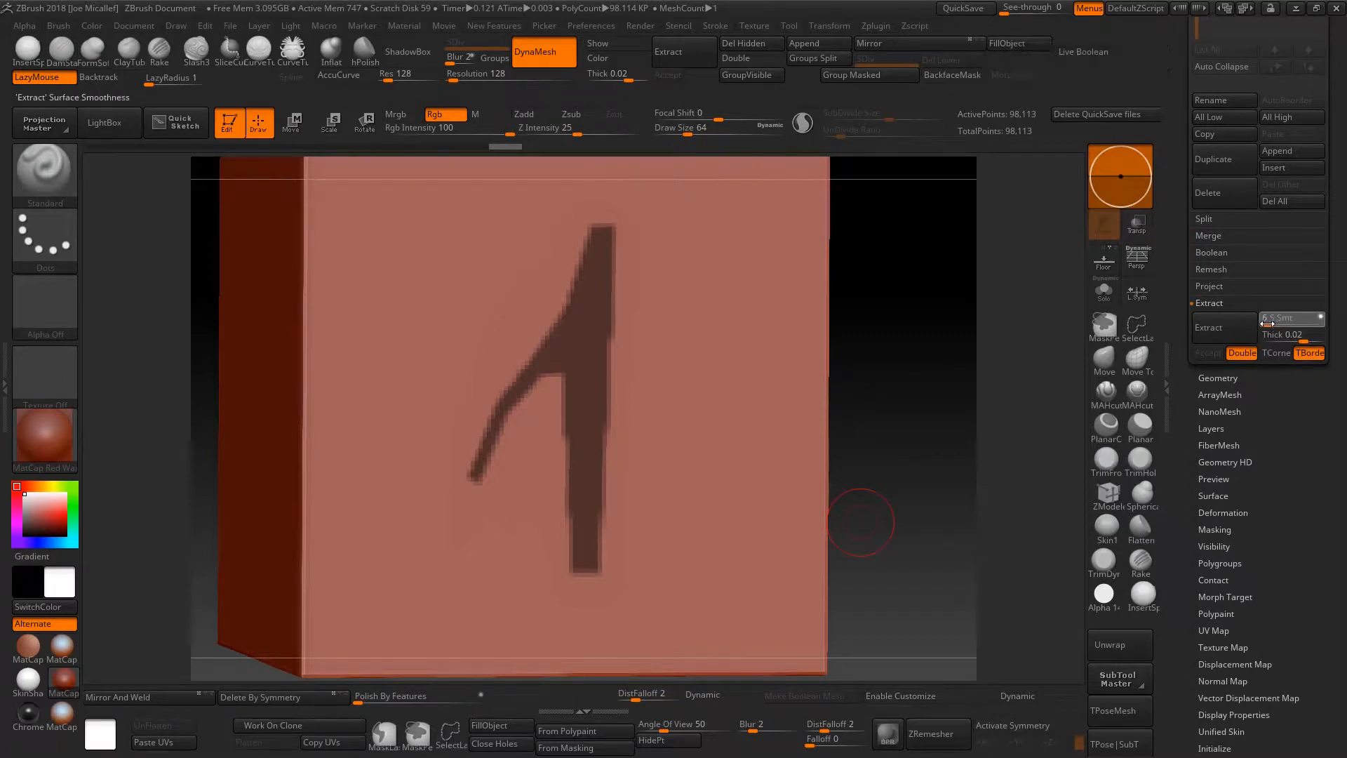
{"action": "type", "text": "6"}
{"action": "left_click_drag", "start_coordinate": [1304, 340], "coordinate": [1302, 340]}
{"action": "left_click_drag", "start_coordinate": [1323, 432], "coordinate": [1336, 583]}
{"action": "scroll", "coordinate": [1336, 582], "scroll_direction": "down", "scroll_amount": 5}
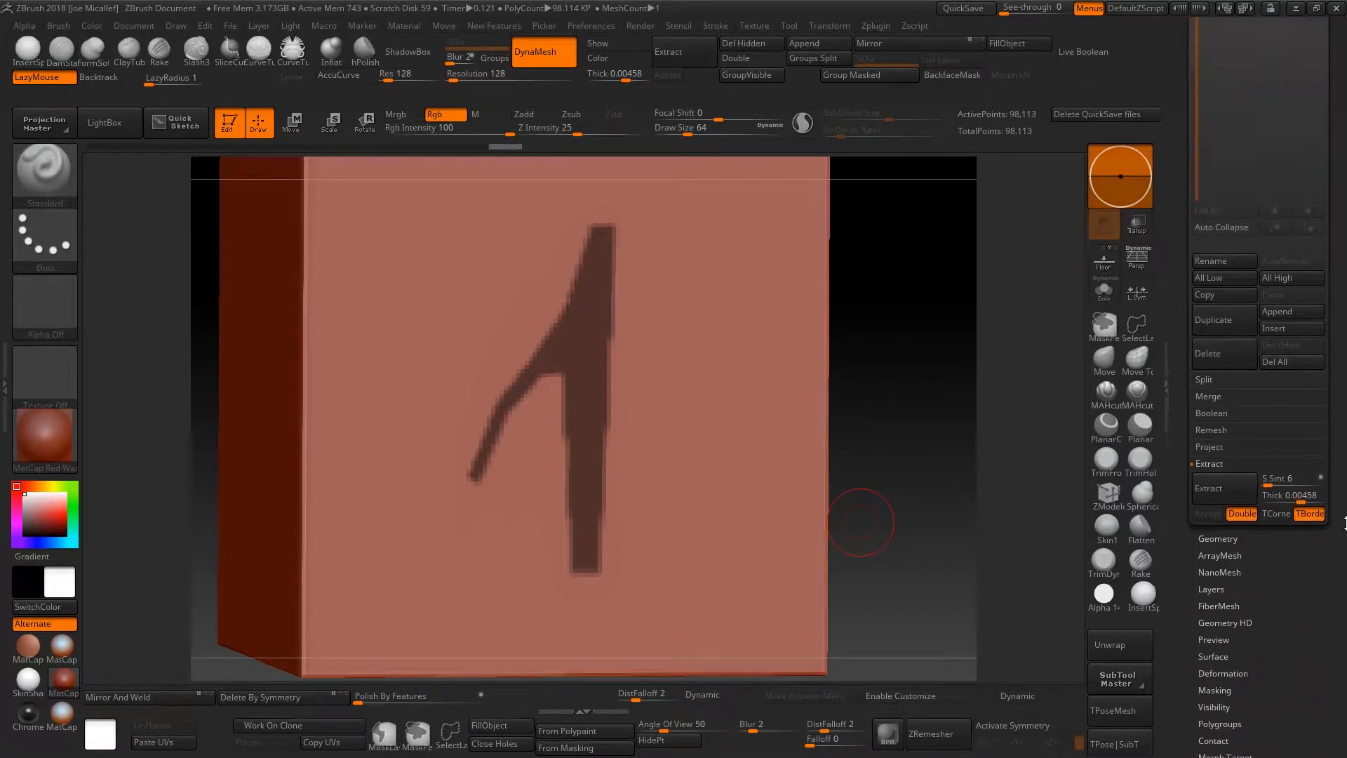
{"action": "scroll", "coordinate": [1222, 460], "scroll_direction": "down", "scroll_amount": 3}
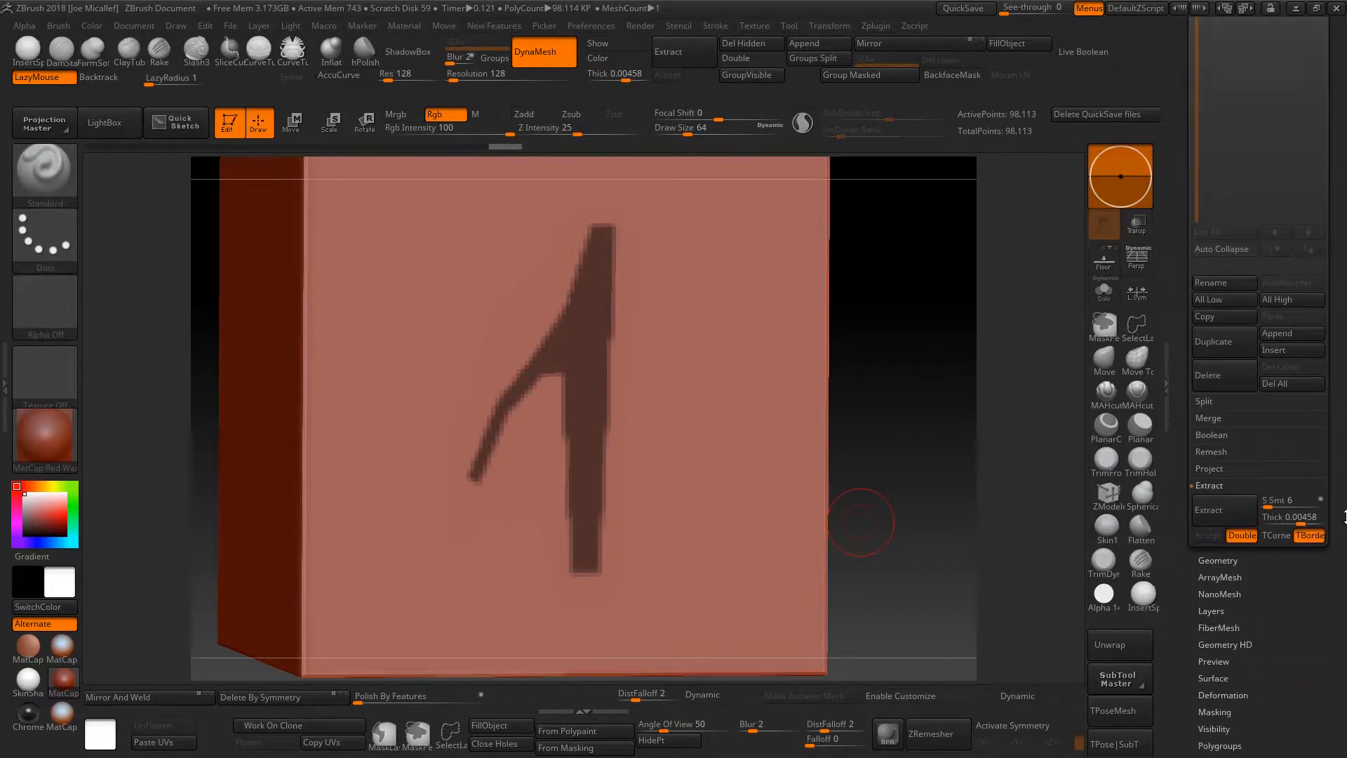
{"action": "left_click", "coordinate": [1223, 468]}
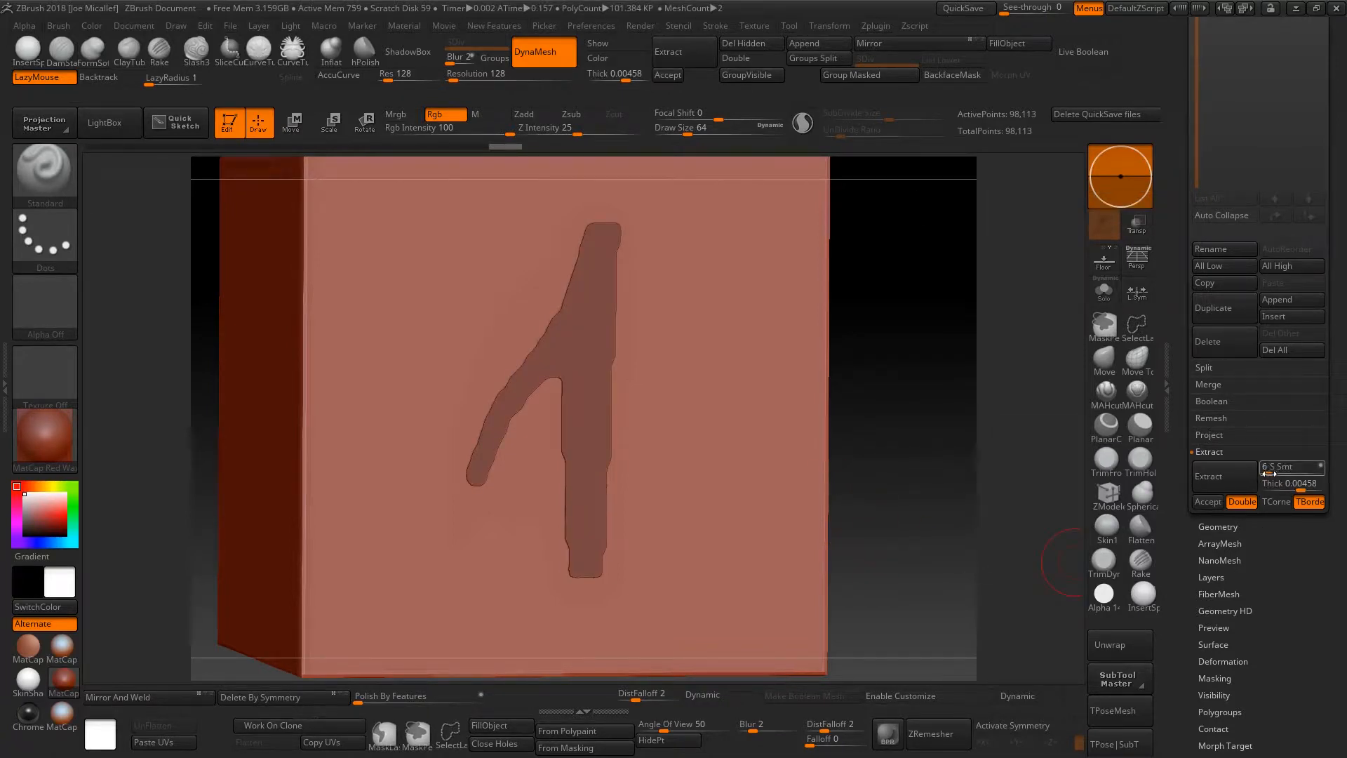
Preview the mask extraction with surface smoothness 46, trying thicknesses of 0.00985 and 0.01871.
{"action": "mouse_move", "coordinate": [1268, 473]}
{"action": "left_mouse_down"}
{"action": "mouse_move", "coordinate": [1302, 474]}
{"action": "mouse_move", "coordinate": [1289, 474]}
{"action": "left_mouse_up"}
{"action": "left_click", "coordinate": [1219, 479]}
{"action": "left_click", "coordinate": [1226, 477]}
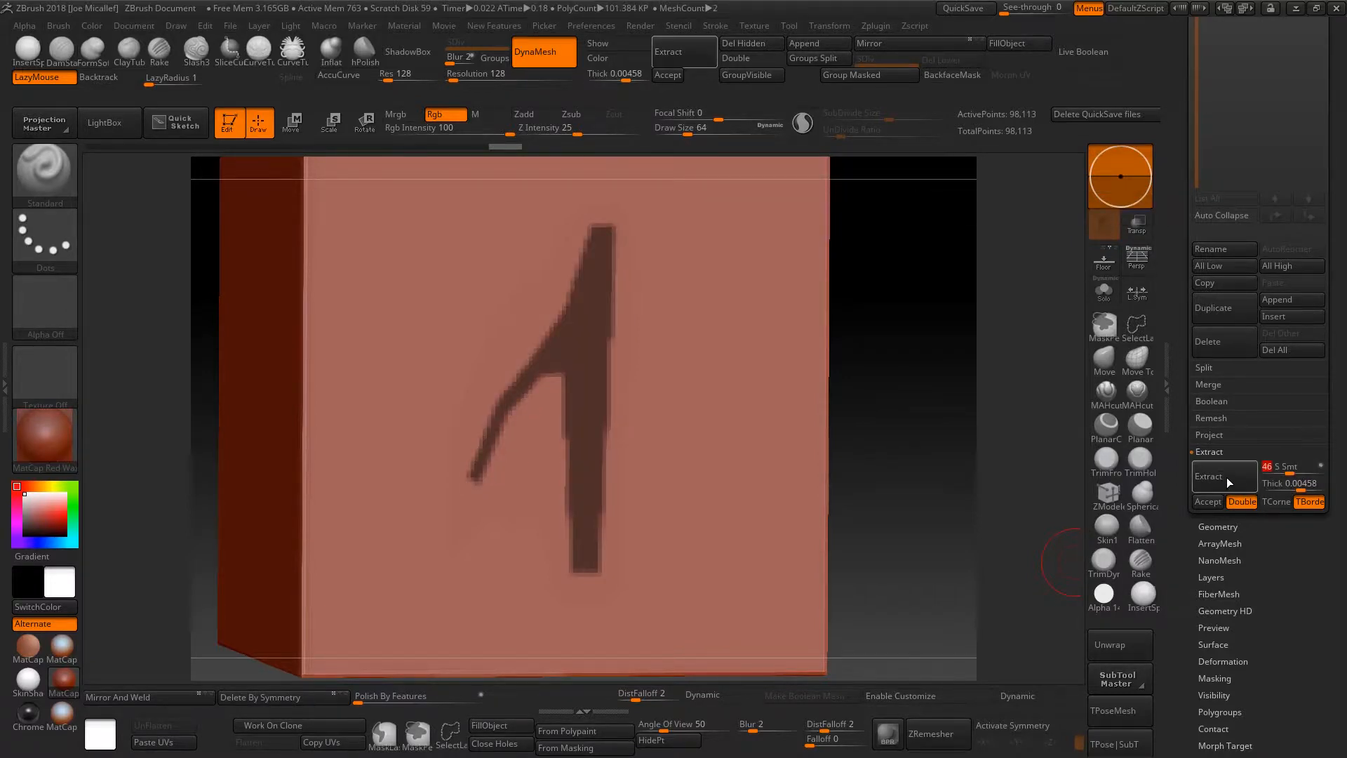
{"action": "left_click", "coordinate": [1294, 490]}
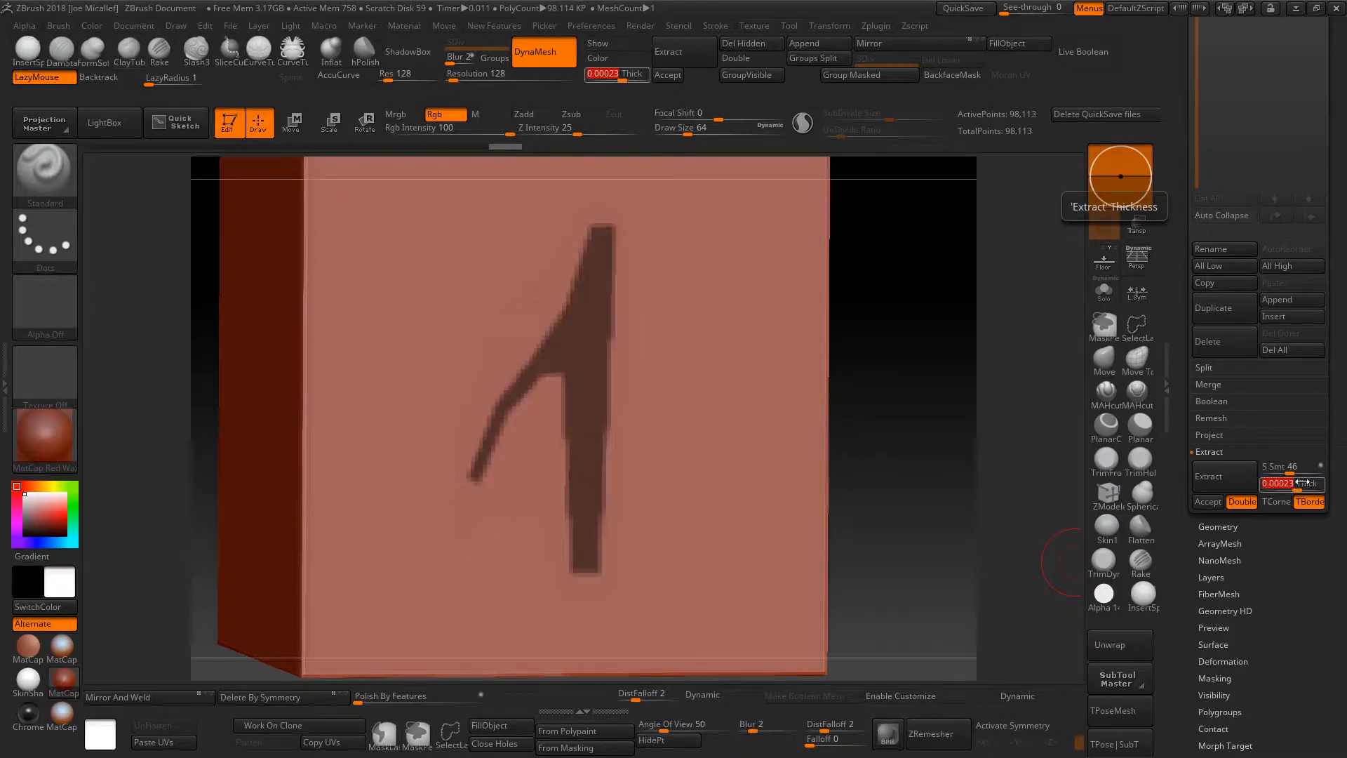
{"action": "left_click", "coordinate": [1302, 490]}
{"action": "left_click", "coordinate": [1227, 474]}
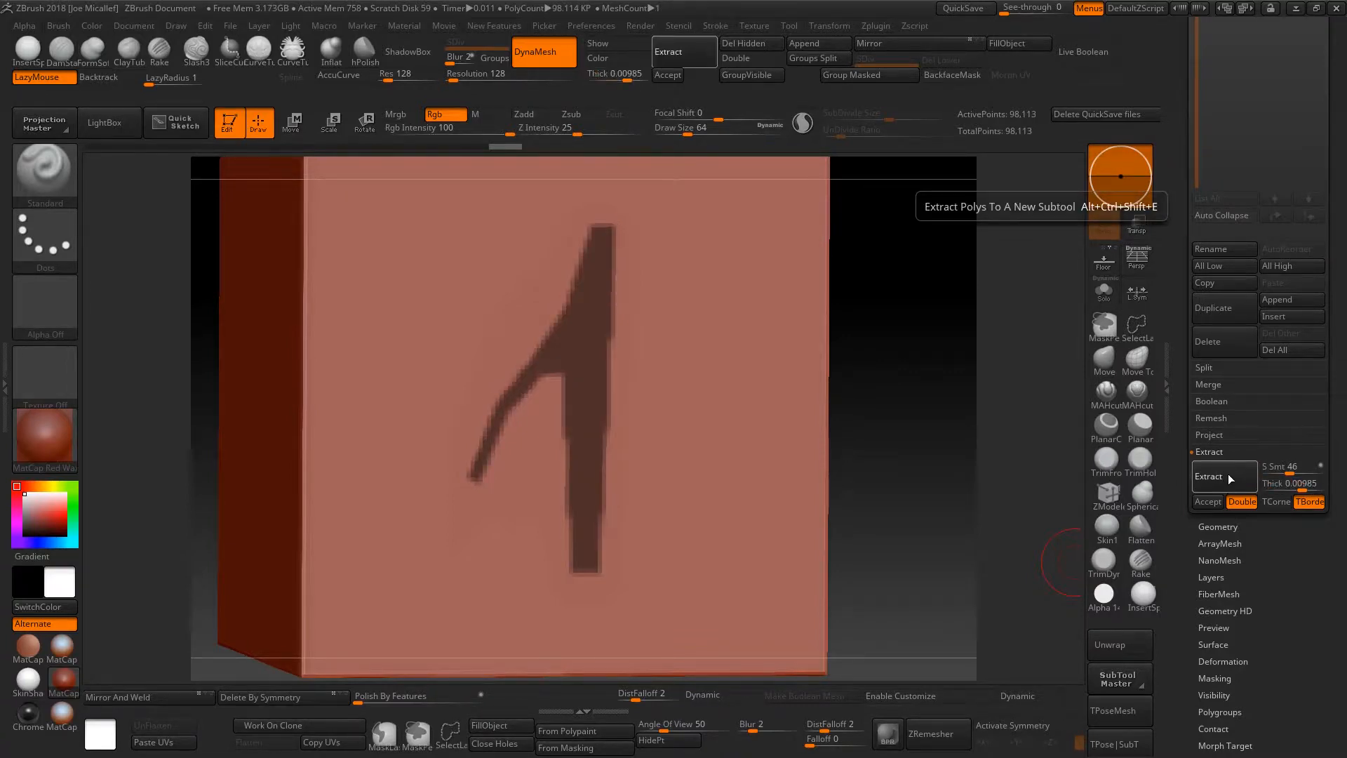
{"action": "left_click", "coordinate": [1303, 490]}
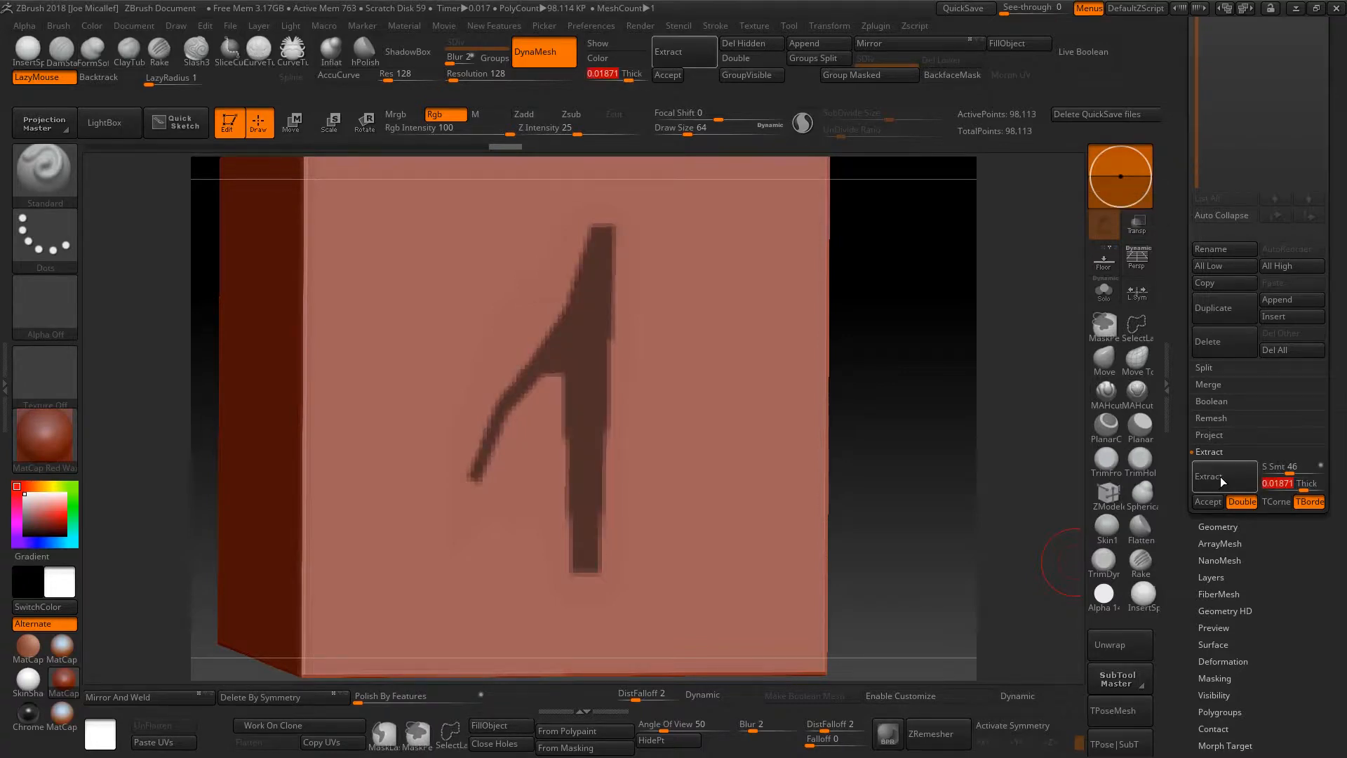
{"action": "left_click", "coordinate": [1224, 477]}
Extract the masked silhouette with surface smoothness 19 and thickness 0.06599, and accept it as a new subtool.
{"action": "left_click_drag", "start_coordinate": [1290, 472], "coordinate": [1274, 472]}
{"action": "left_click", "coordinate": [1311, 493]}
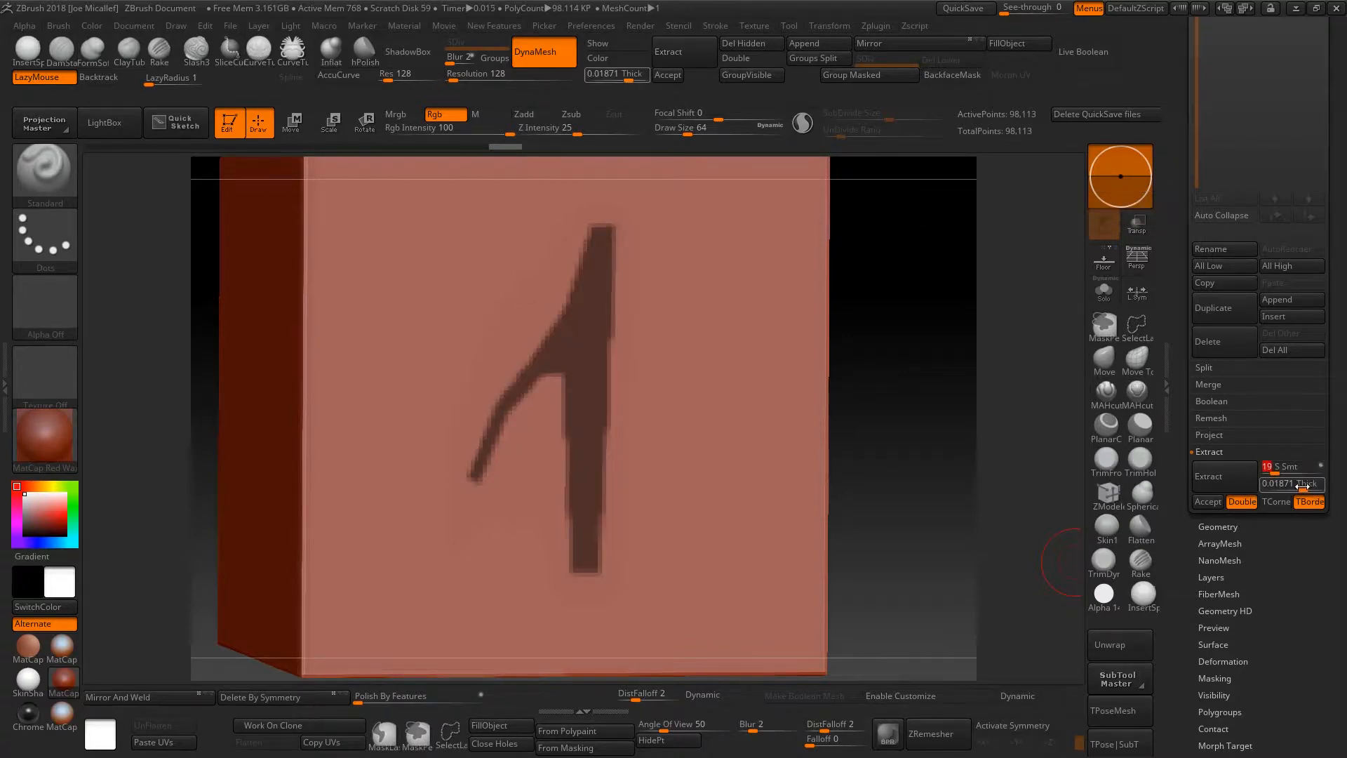
{"action": "left_click", "coordinate": [1222, 474]}
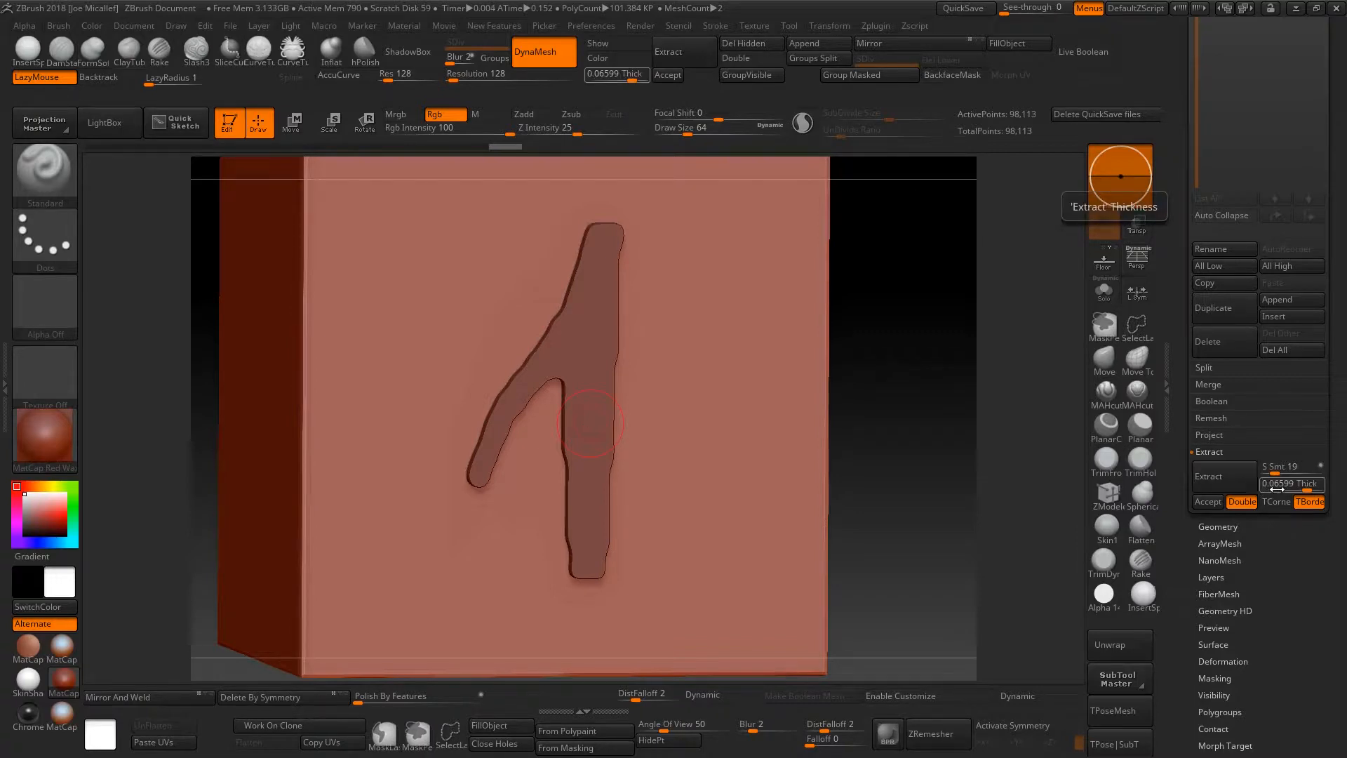
{"action": "left_click_drag", "start_coordinate": [1342, 453], "coordinate": [1344, 488]}
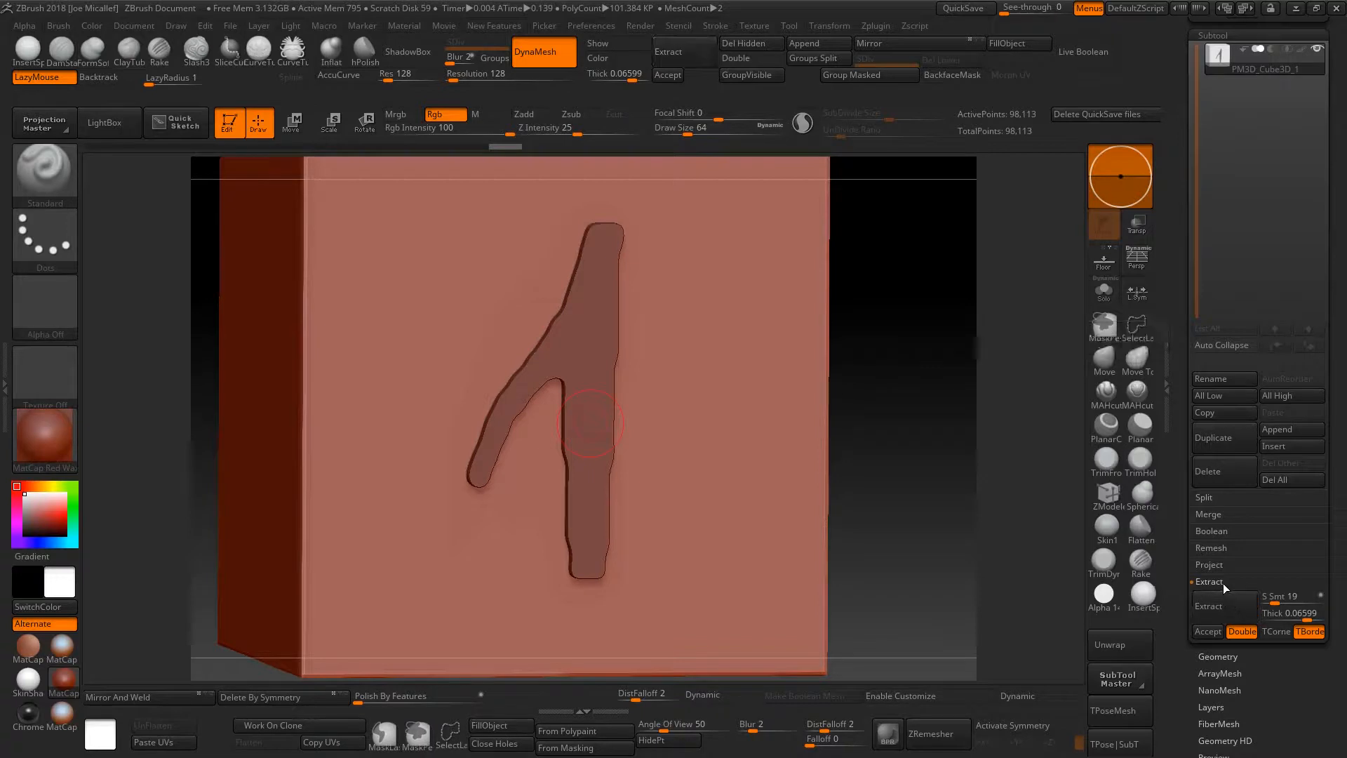
{"action": "left_click", "coordinate": [1202, 631]}
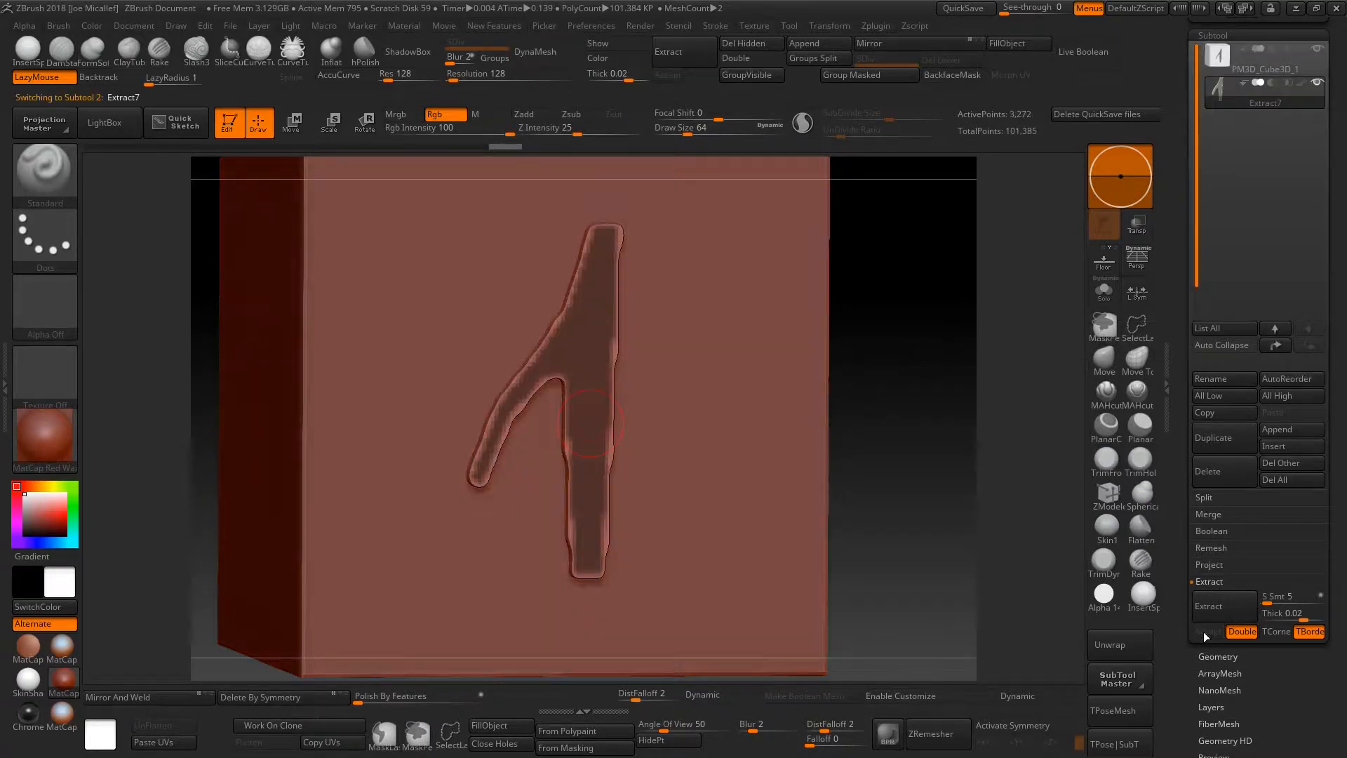
Hide the cube subtool and clear the mask from the extracted silhouette part.
{"action": "left_click_drag", "start_coordinate": [1333, 362], "coordinate": [1342, 404]}
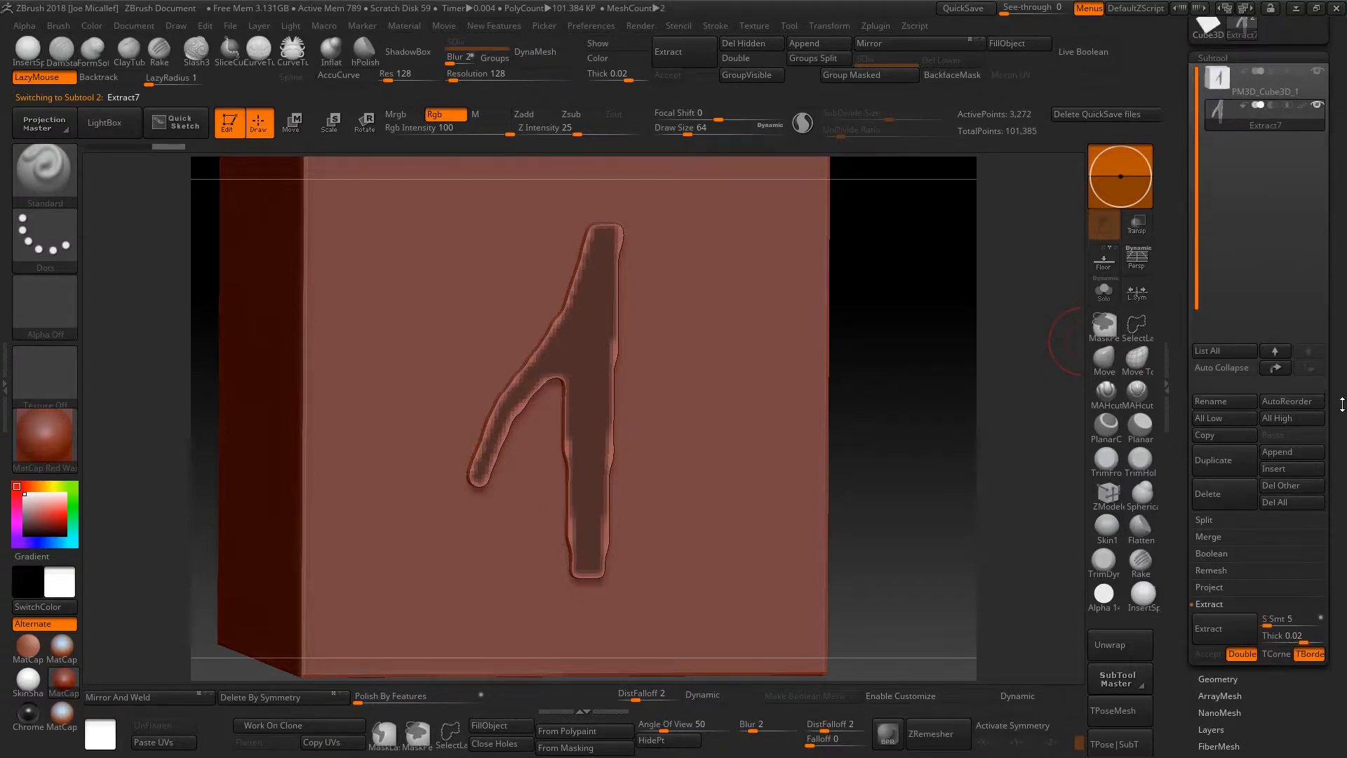
{"action": "scroll", "coordinate": [1315, 98], "scroll_direction": "up", "scroll_amount": 1}
{"action": "left_click", "coordinate": [1316, 112]}
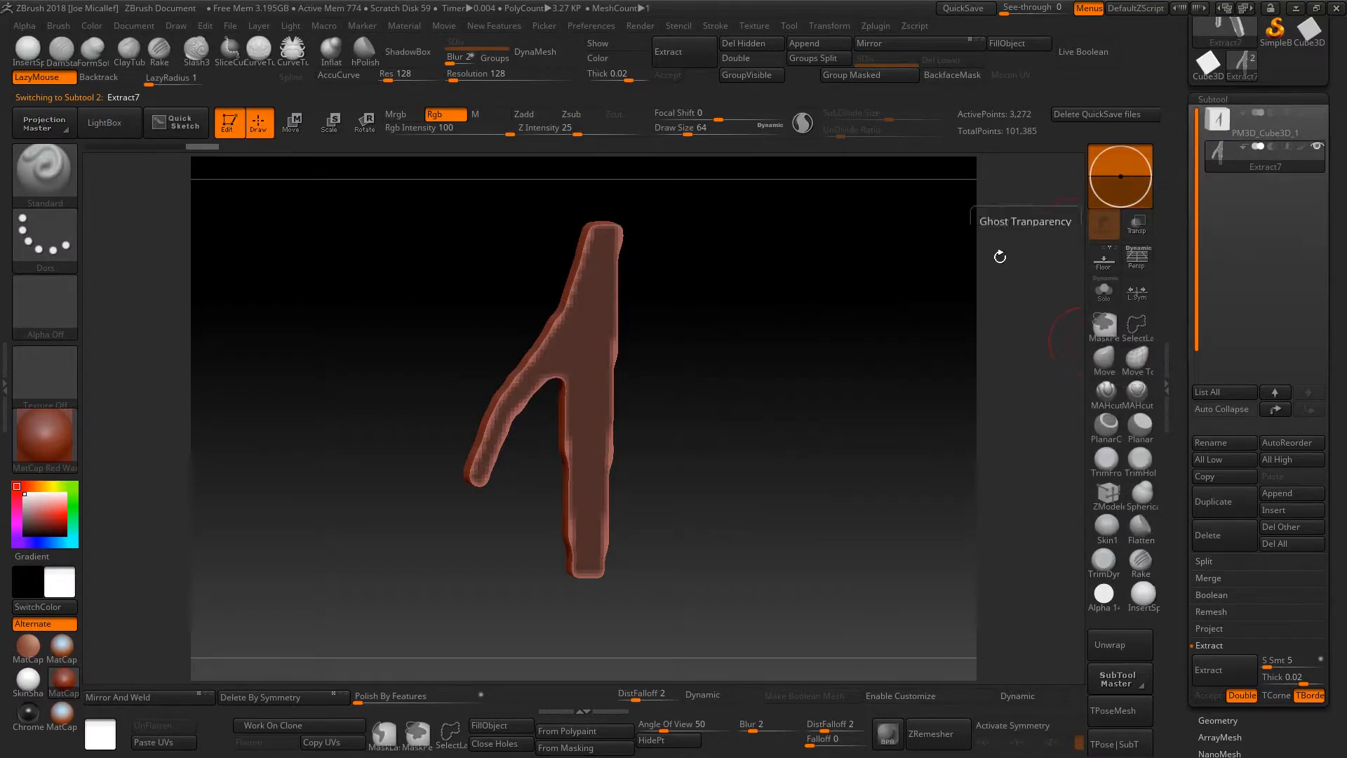
{"action": "left_click_drag", "start_coordinate": [782, 355], "coordinate": [692, 303]}
{"action": "key", "text": "ctrl"}
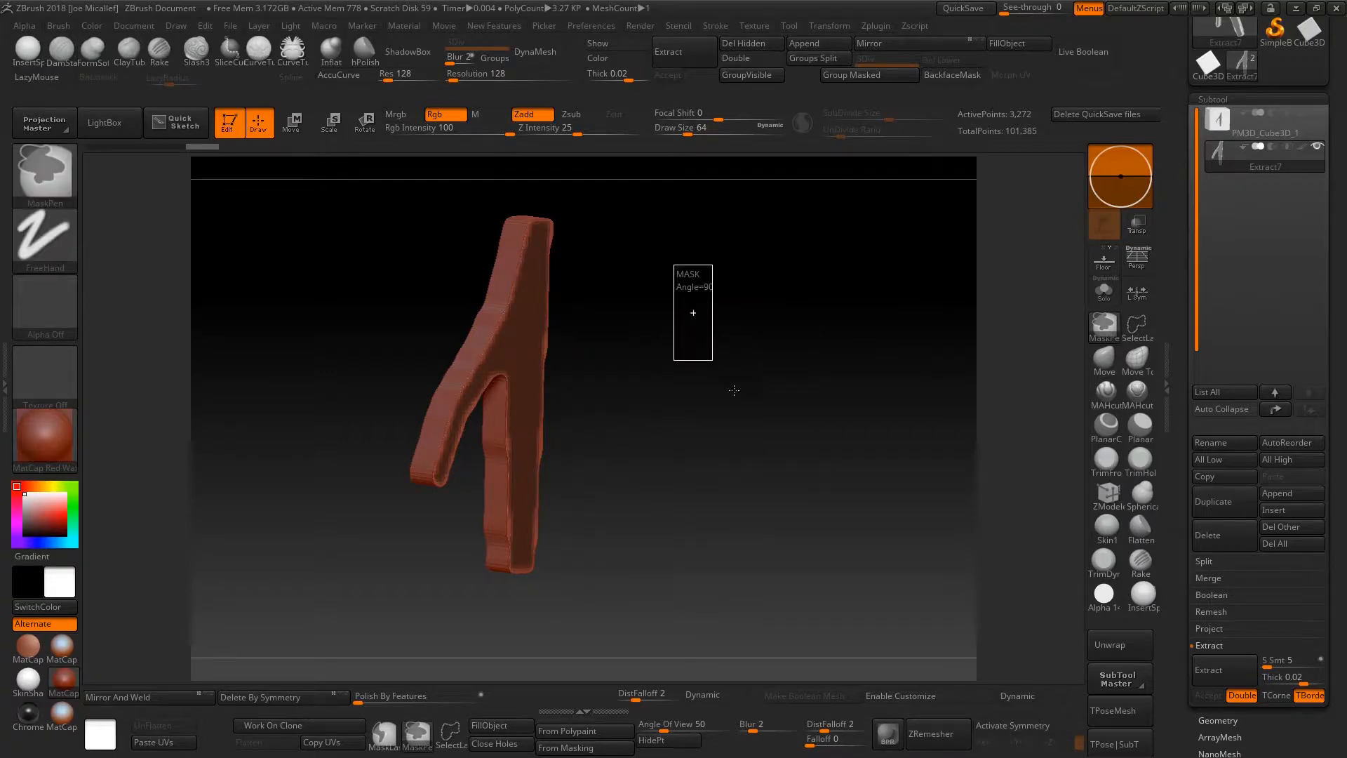
{"action": "mouse_move", "coordinate": [734, 390]}
{"action": "left_mouse_down", "text": "ctrl"}
{"action": "mouse_move", "coordinate": [770, 471]}
{"action": "mouse_move", "coordinate": [796, 485]}
{"action": "mouse_move", "coordinate": [793, 453]}
{"action": "left_mouse_up", "text": "ctrl"}
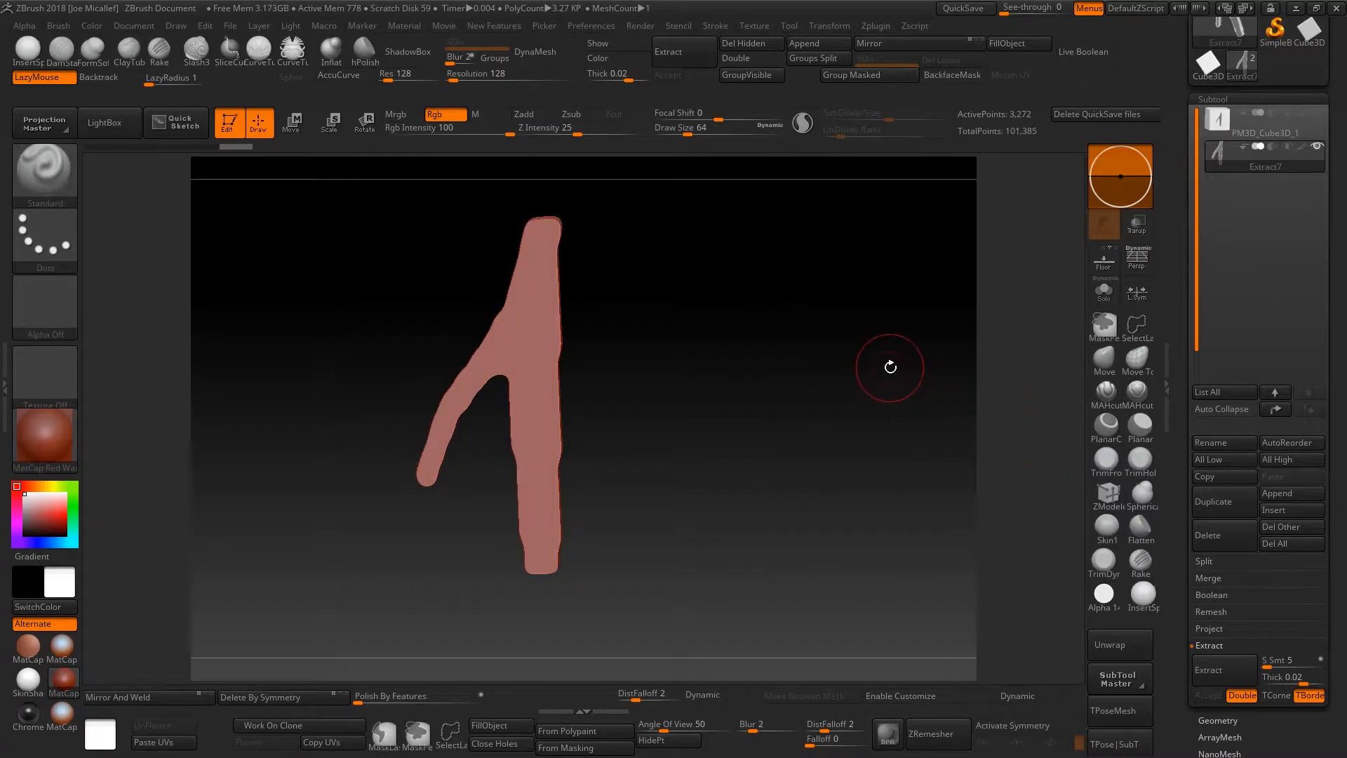
Show the polygon wireframe on the extracted part and inspect its front and side polygroups up close.
{"action": "key", "text": "shift+f"}
{"action": "left_click_drag", "start_coordinate": [833, 382], "coordinate": [950, 554]}
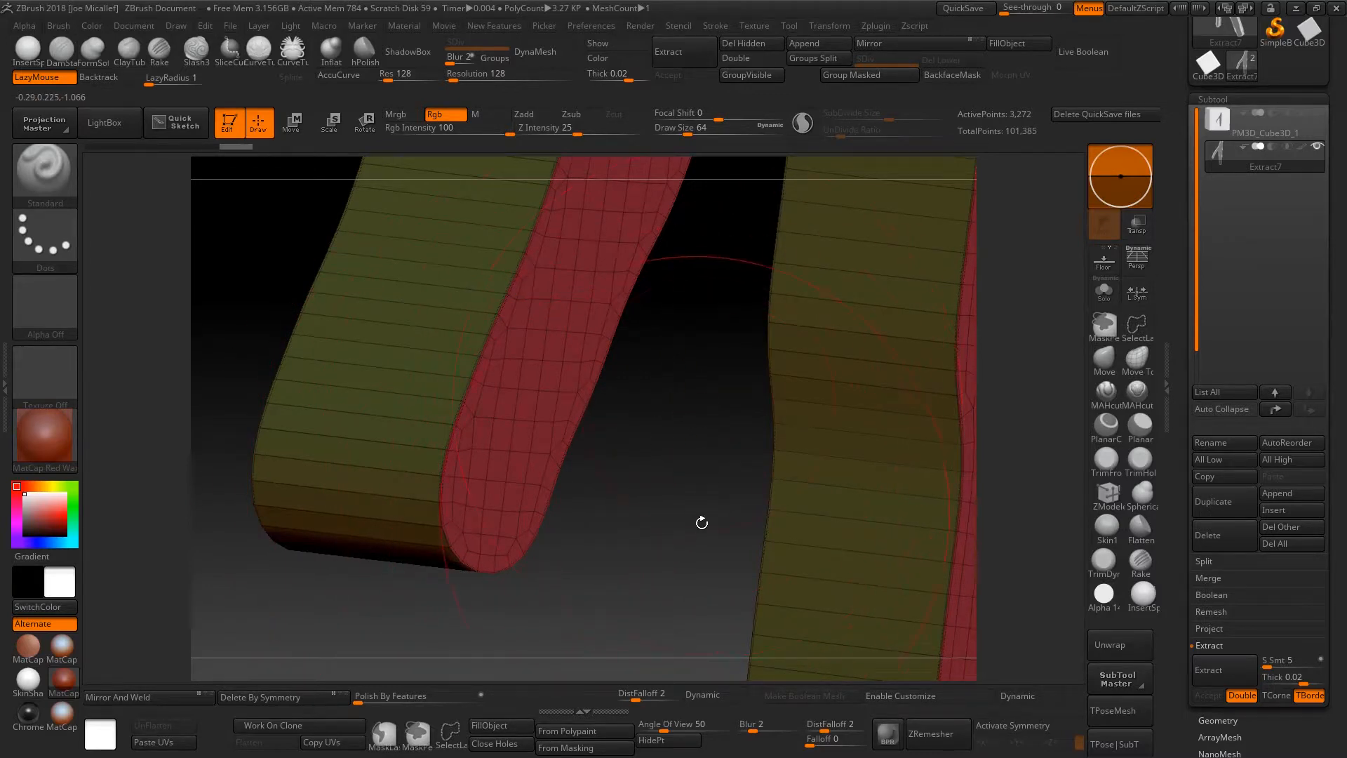
{"action": "left_click_drag", "start_coordinate": [687, 514], "coordinate": [427, 143]}
{"action": "left_click_drag", "start_coordinate": [806, 382], "coordinate": [756, 406]}
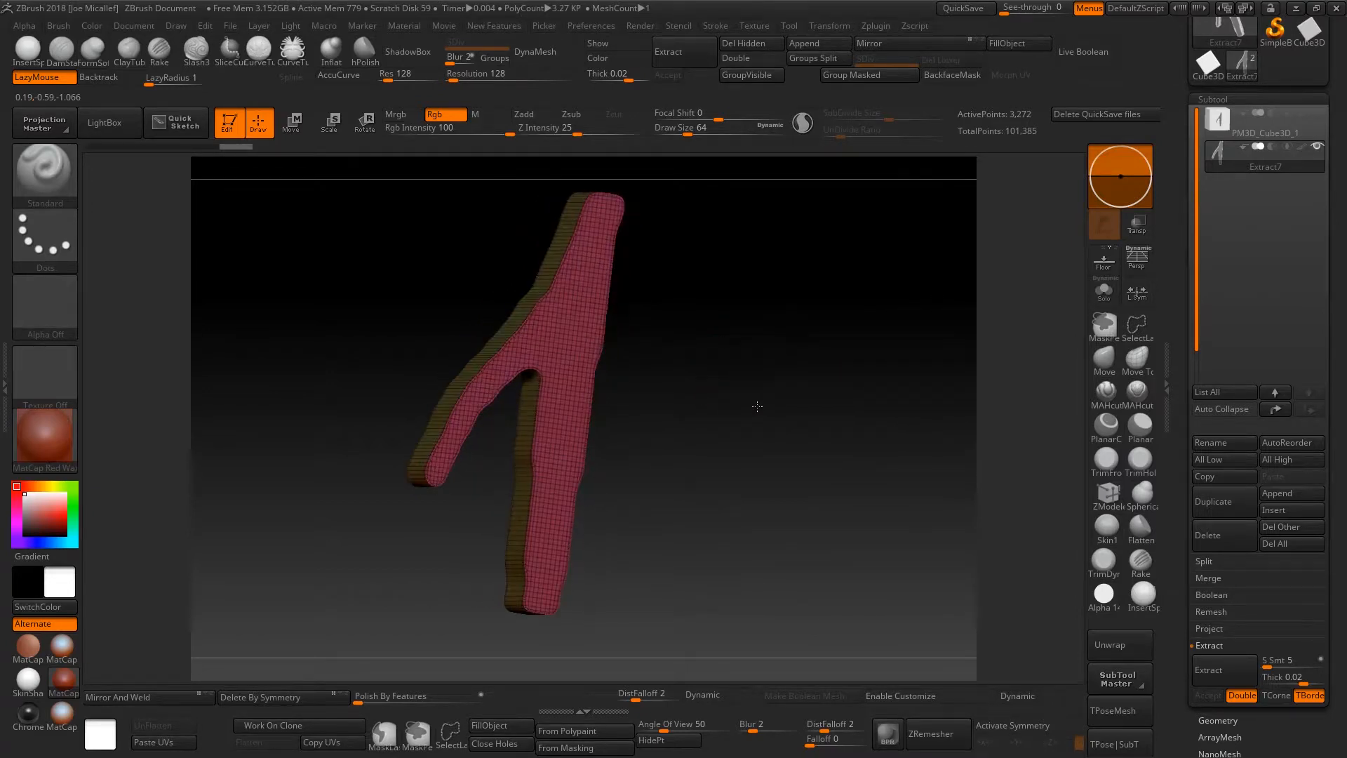
Smooth the extracted part's outline with the Polish Crisp Edges deformation in its open-circle mode, and inspect it without the wireframe.
{"action": "left_click_drag", "start_coordinate": [1341, 675], "coordinate": [1306, 547]}
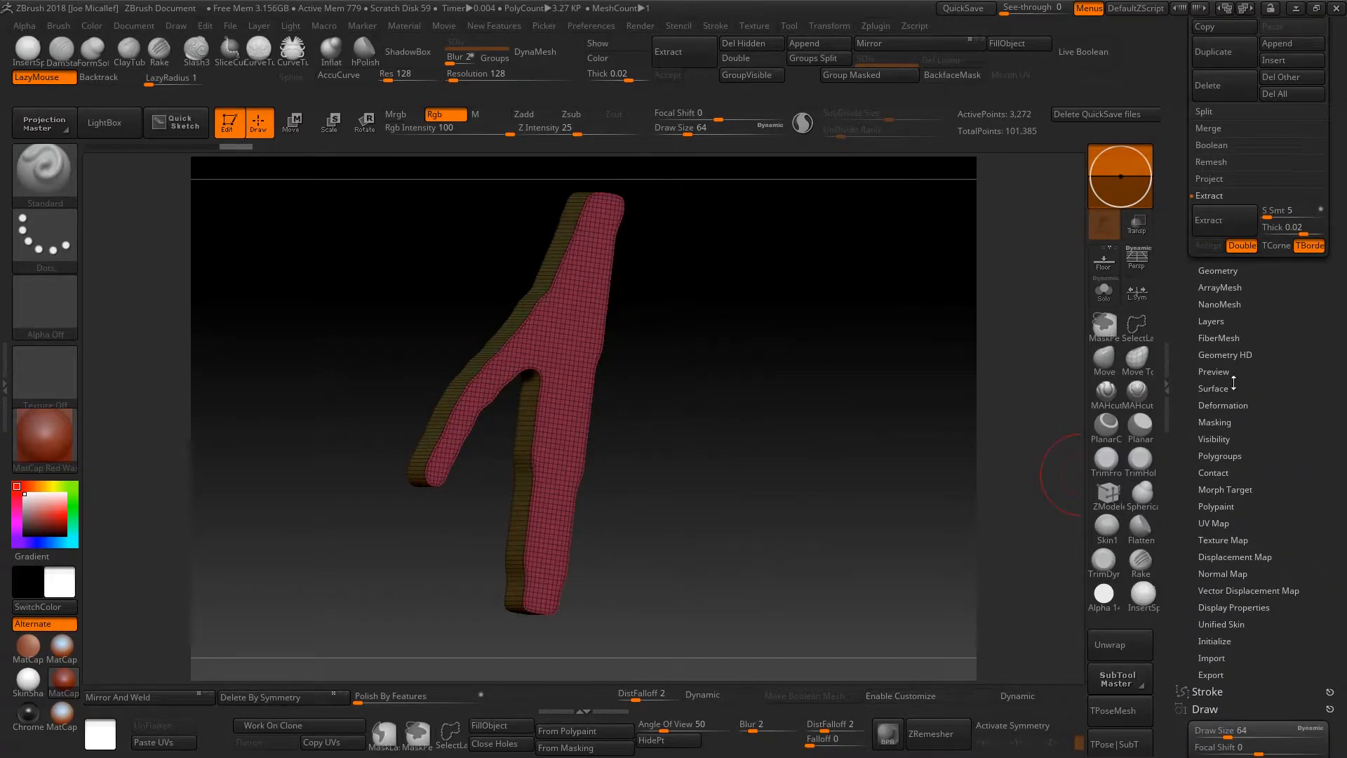
{"action": "left_click", "coordinate": [1218, 405]}
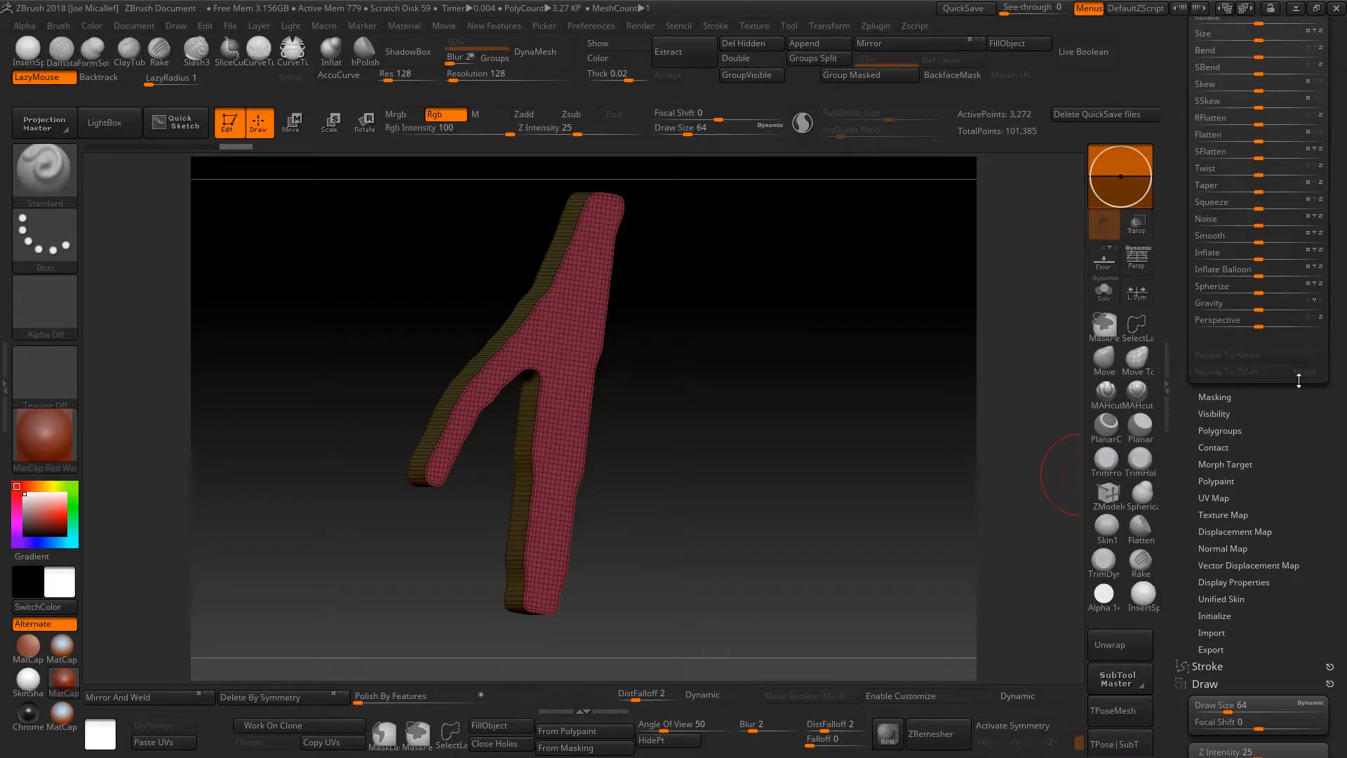
{"action": "scroll", "coordinate": [1298, 379], "scroll_direction": "up", "scroll_amount": 5}
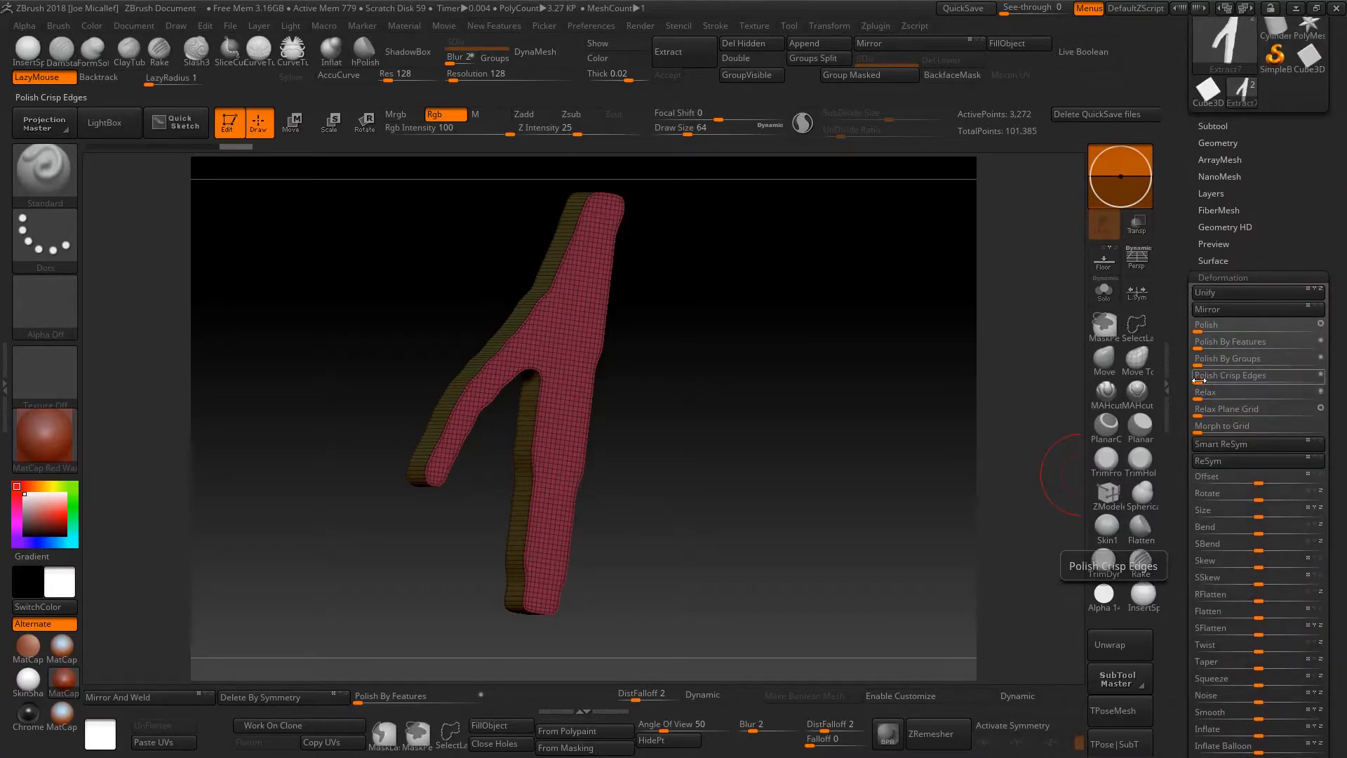
{"action": "left_click_drag", "start_coordinate": [736, 379], "coordinate": [827, 526], "text": "alt"}
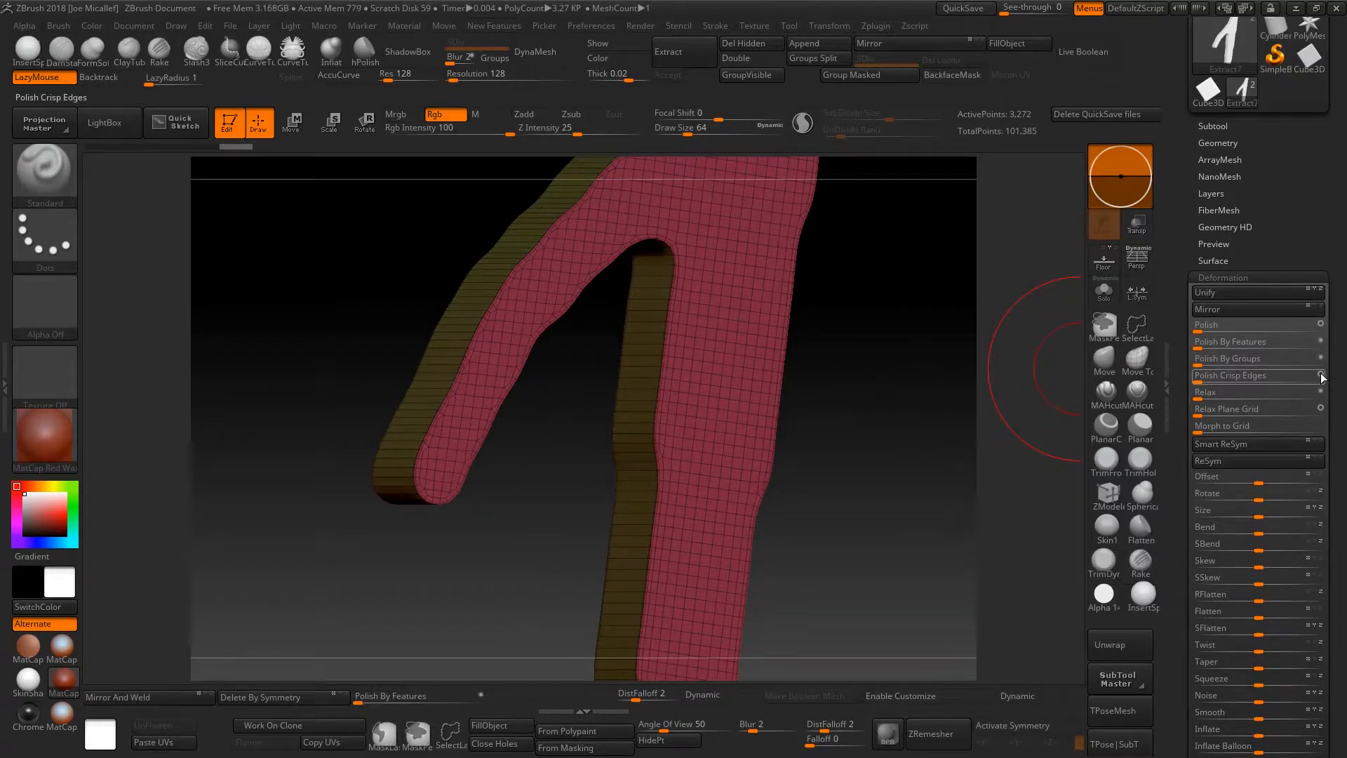
{"action": "left_click_drag", "start_coordinate": [1207, 379], "coordinate": [1250, 379]}
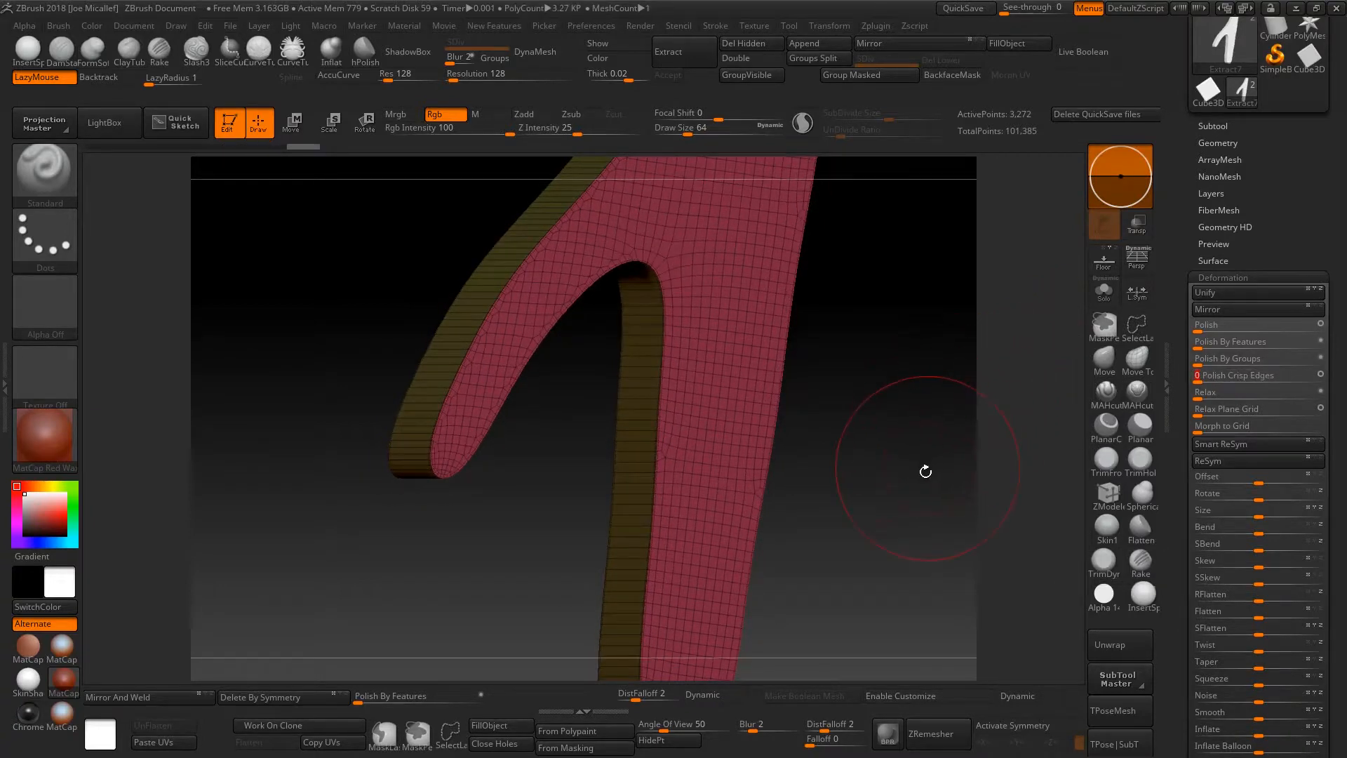
{"action": "key", "text": "f"}
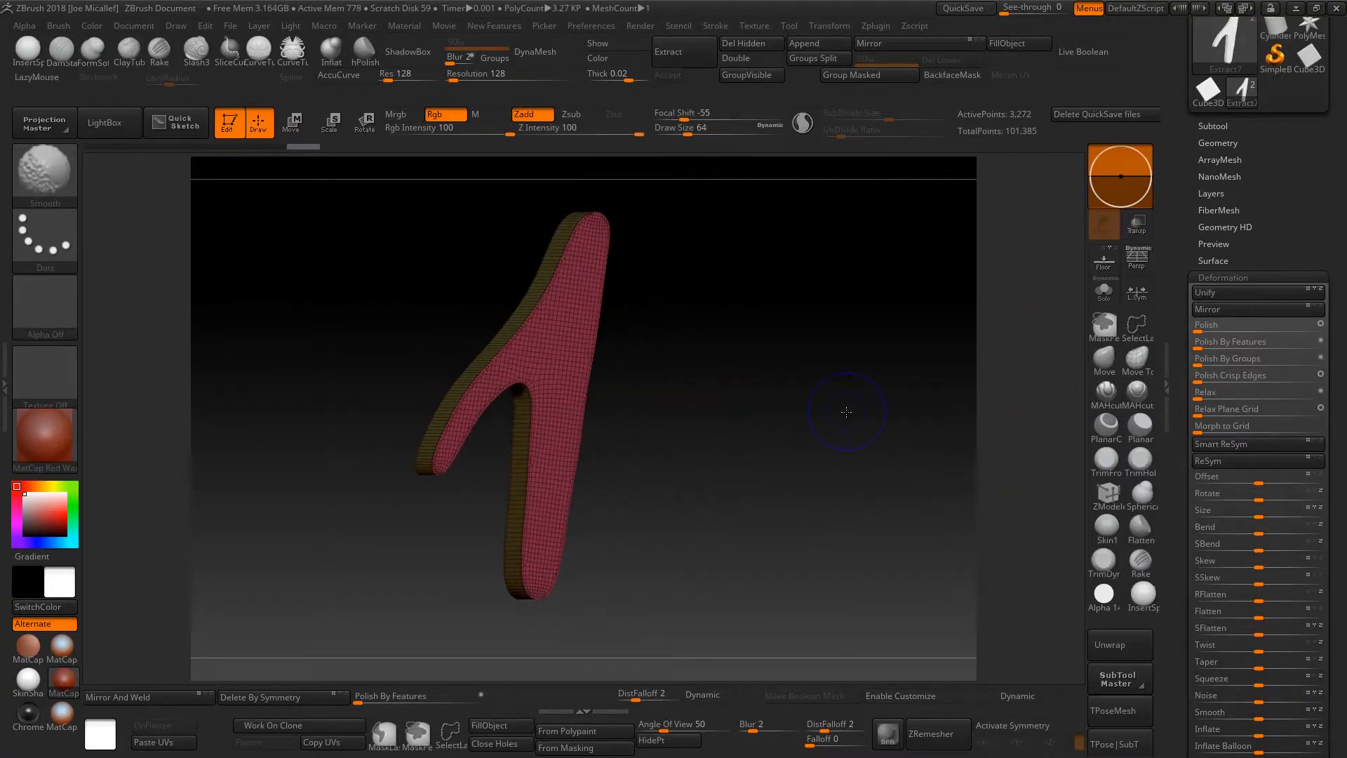
{"action": "key", "text": "shift+f"}
{"action": "mouse_move", "coordinate": [841, 419]}
{"action": "left_mouse_down"}
{"action": "mouse_move", "coordinate": [818, 415]}
{"action": "mouse_move", "coordinate": [812, 439]}
{"action": "mouse_move", "coordinate": [821, 424]}
{"action": "mouse_move", "coordinate": [728, 394]}
{"action": "mouse_move", "coordinate": [745, 435]}
{"action": "mouse_move", "coordinate": [677, 309]}
{"action": "mouse_move", "coordinate": [694, 342]}
{"action": "mouse_move", "coordinate": [661, 345]}
{"action": "mouse_move", "coordinate": [692, 377]}
{"action": "mouse_move", "coordinate": [640, 340]}
{"action": "mouse_move", "coordinate": [679, 397]}
{"action": "mouse_move", "coordinate": [617, 349]}
{"action": "mouse_move", "coordinate": [611, 406]}
{"action": "mouse_move", "coordinate": [649, 466]}
{"action": "mouse_move", "coordinate": [515, 557]}
{"action": "left_mouse_up"}
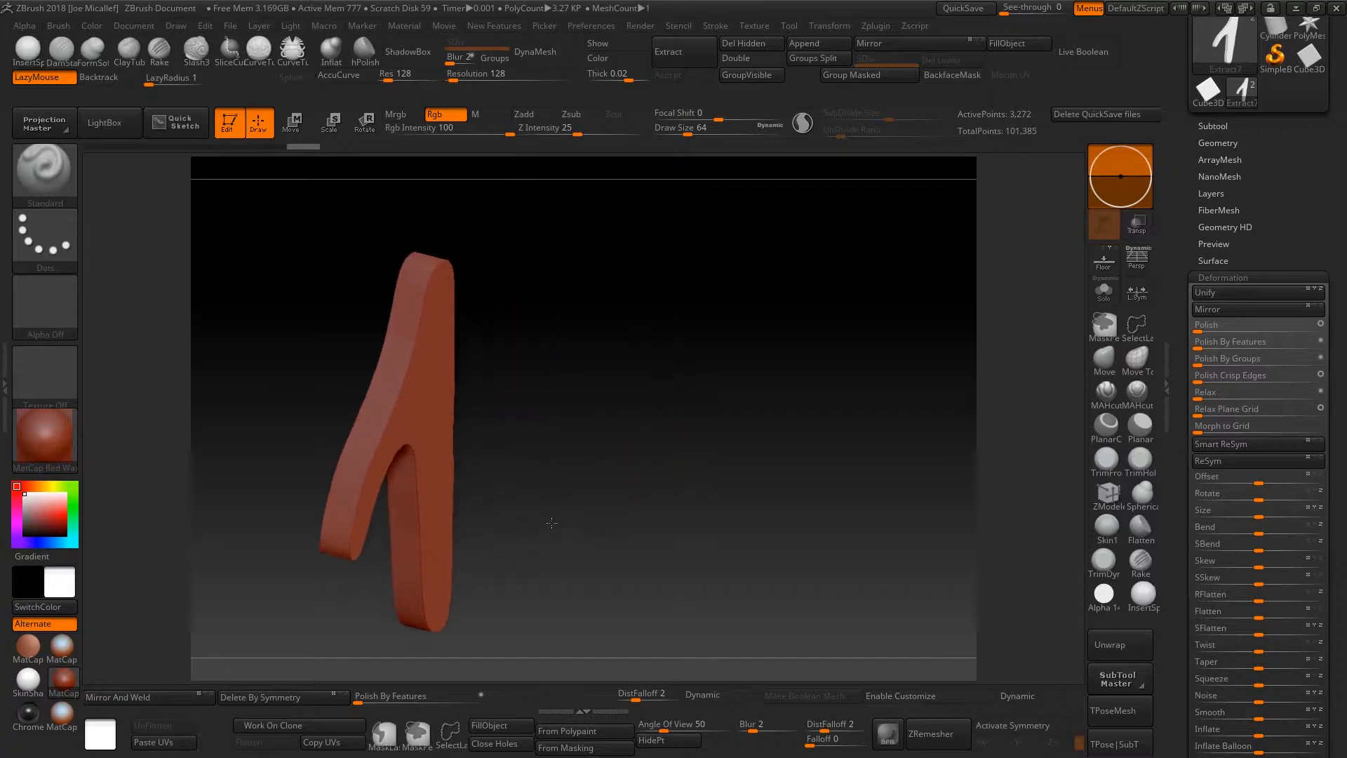
Show and select the cube subtool, and clear the silhouette mask from it.
{"action": "left_click_drag", "start_coordinate": [1340, 189], "coordinate": [1344, 285]}
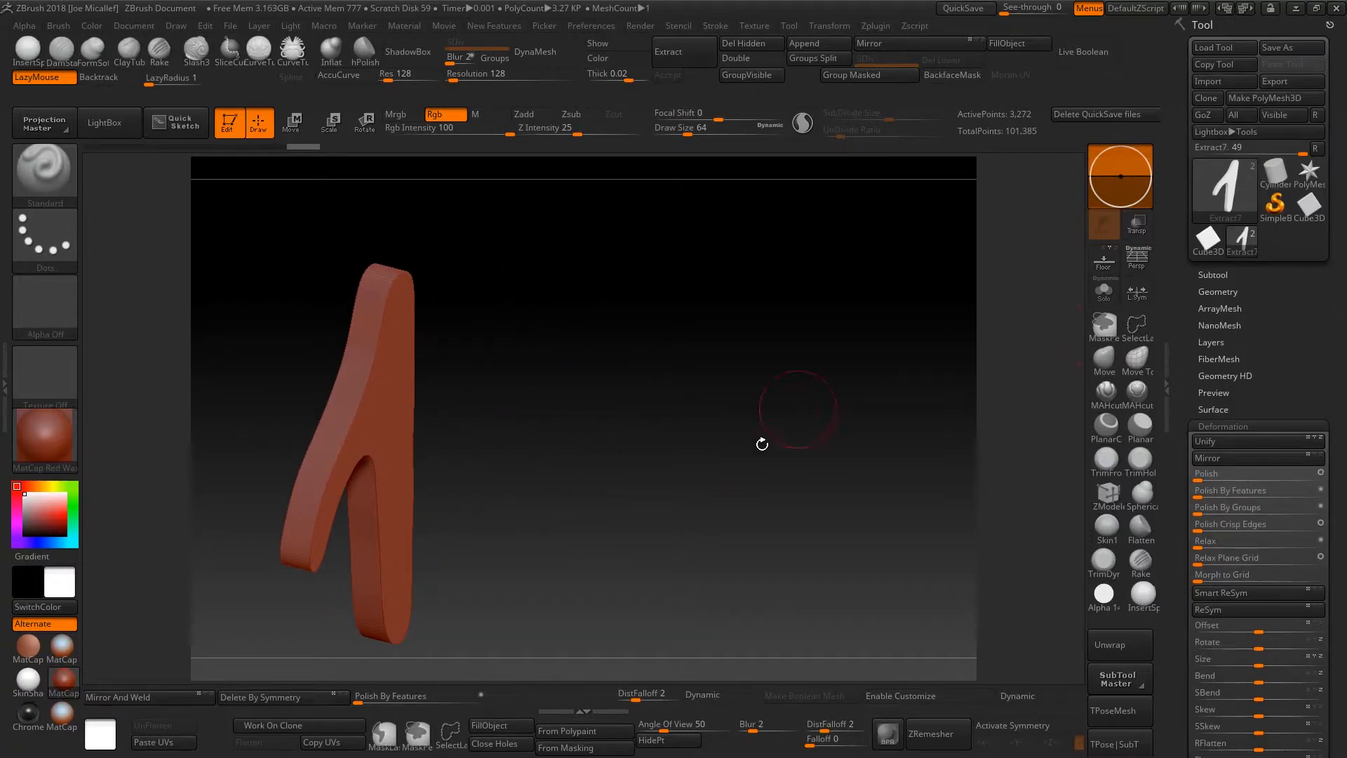
{"action": "mouse_move", "coordinate": [762, 443]}
{"action": "left_mouse_down", "text": "shift"}
{"action": "mouse_move", "coordinate": [728, 421]}
{"action": "mouse_move", "coordinate": [625, 424]}
{"action": "mouse_move", "coordinate": [547, 376]}
{"action": "left_mouse_up", "text": "shift"}
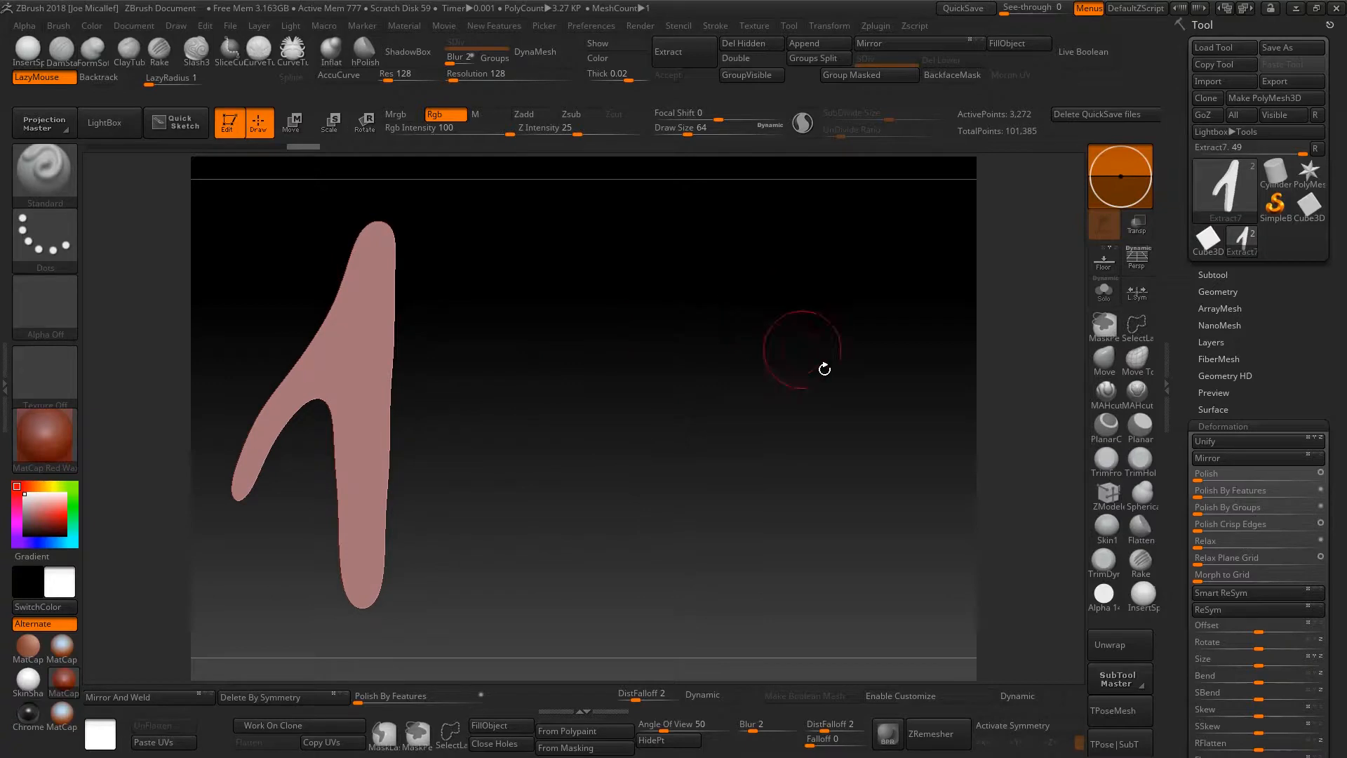
{"action": "left_click", "coordinate": [1214, 274]}
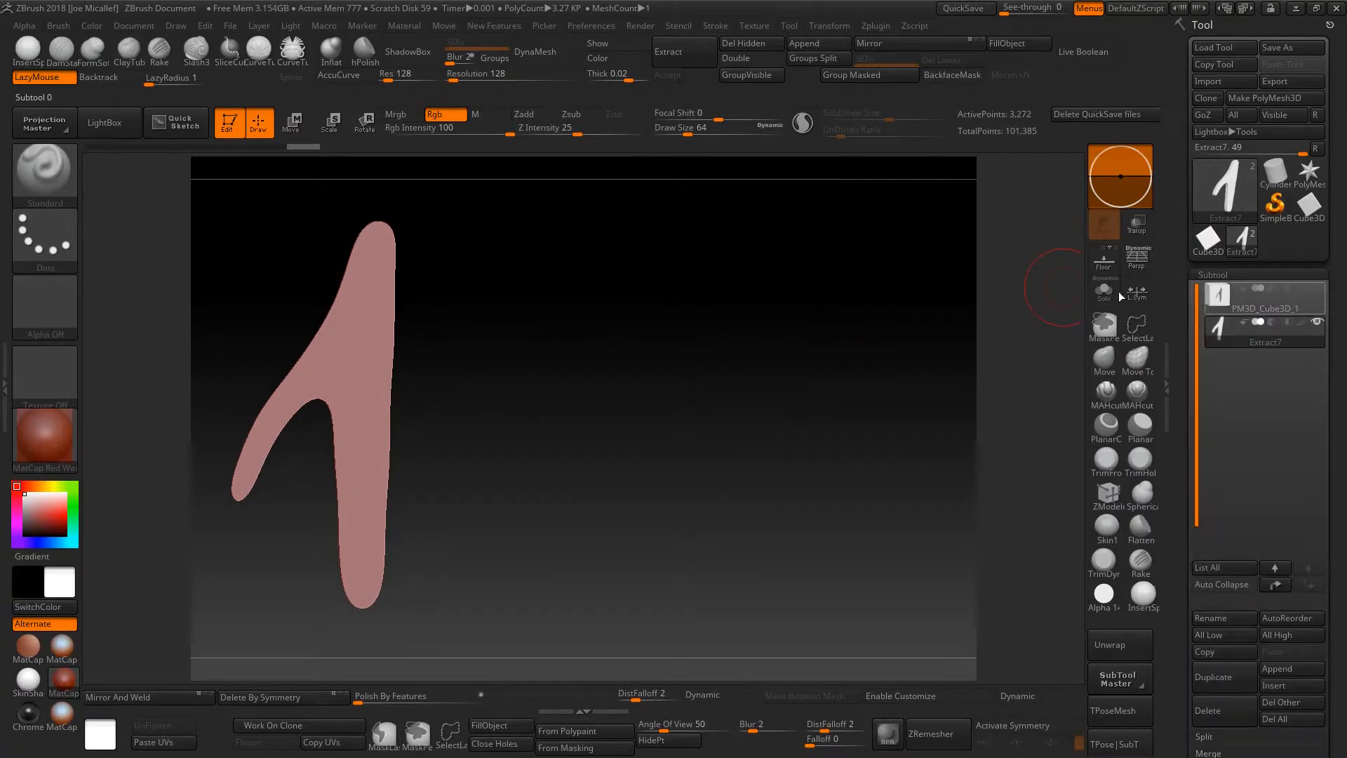
{"action": "left_click", "coordinate": [1317, 288]}
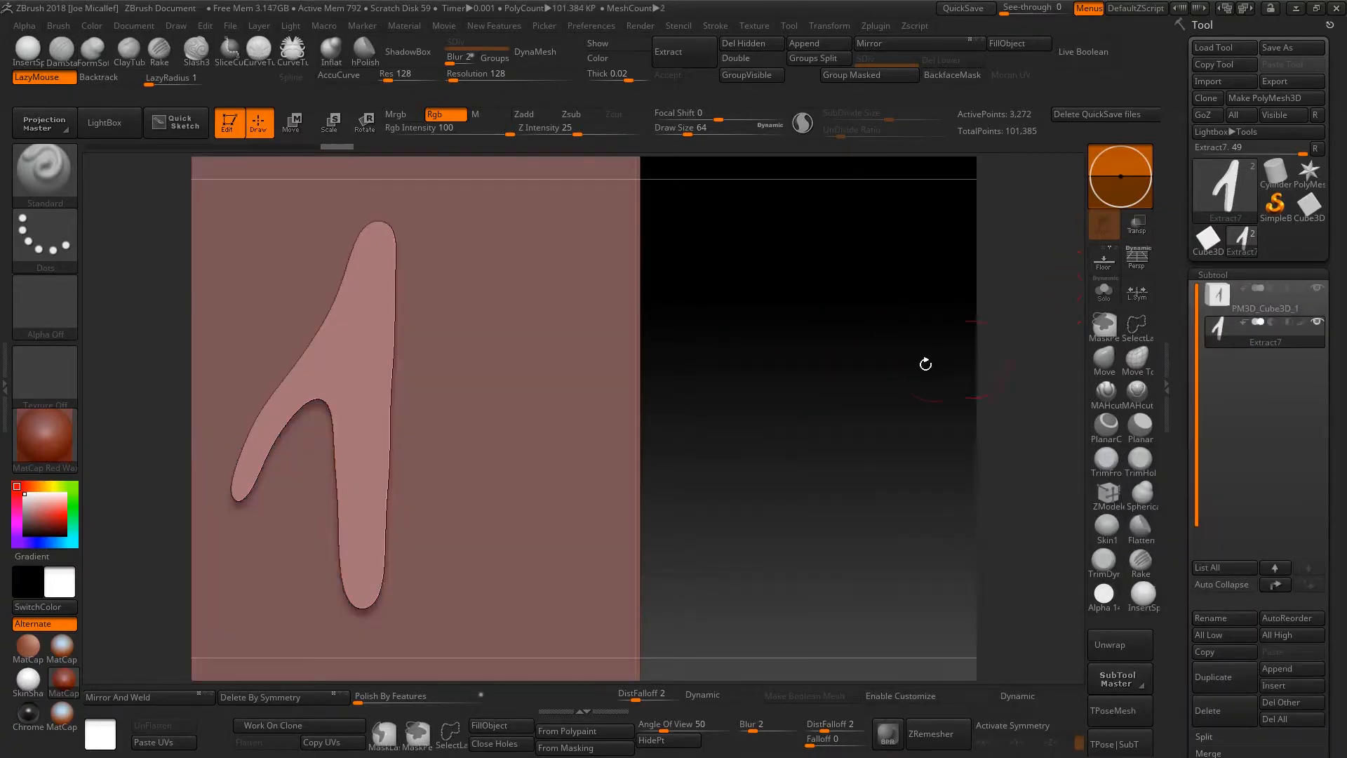
{"action": "left_click", "coordinate": [1308, 309]}
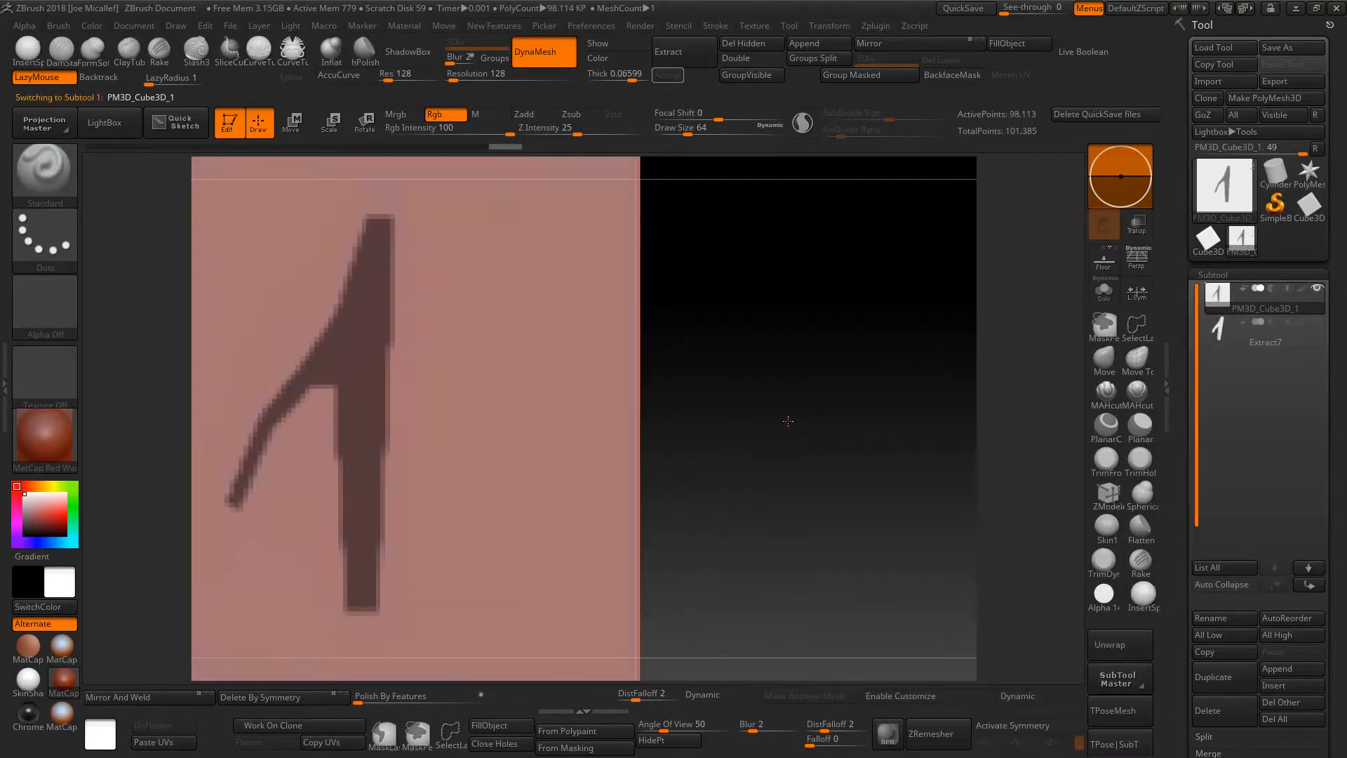
{"action": "right_click", "coordinate": [812, 471]}
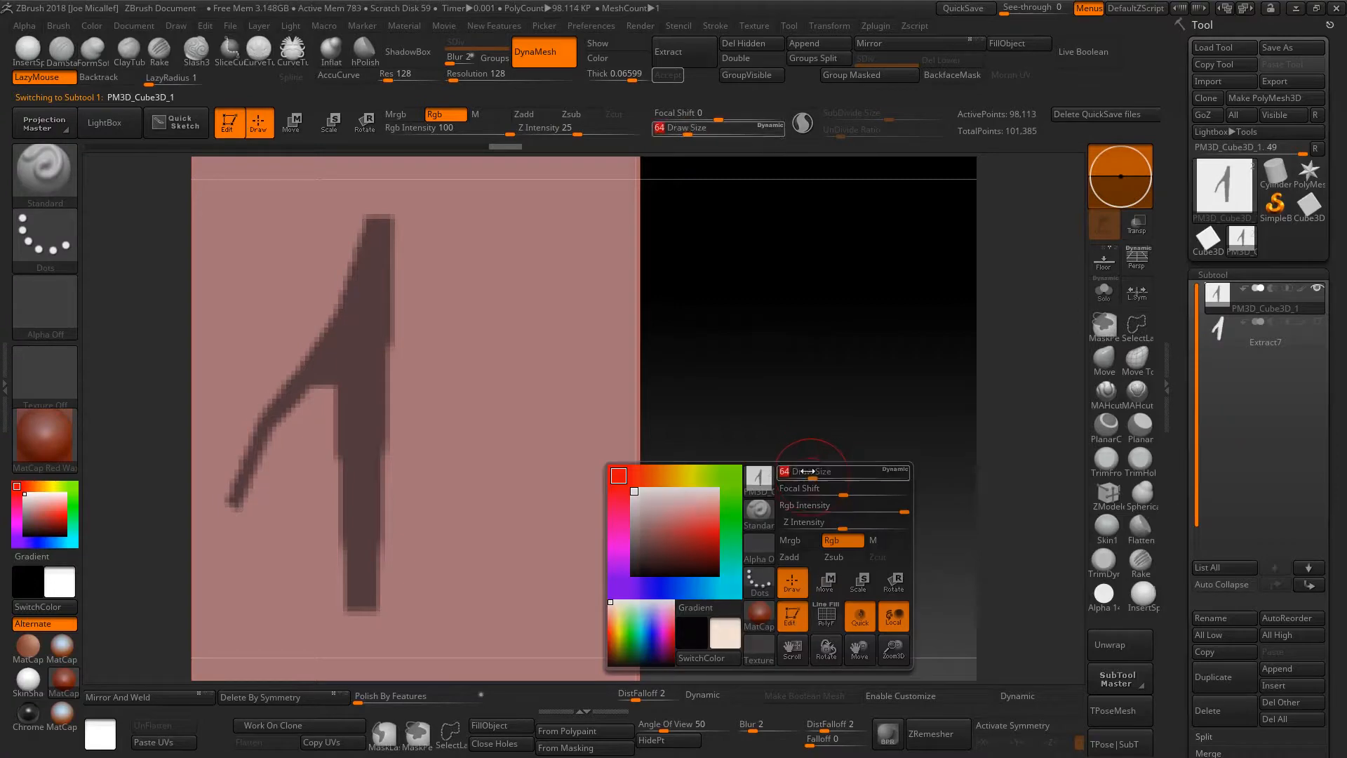
{"action": "right_click_drag", "start_coordinate": [793, 433], "coordinate": [702, 314], "text": "ctrl"}
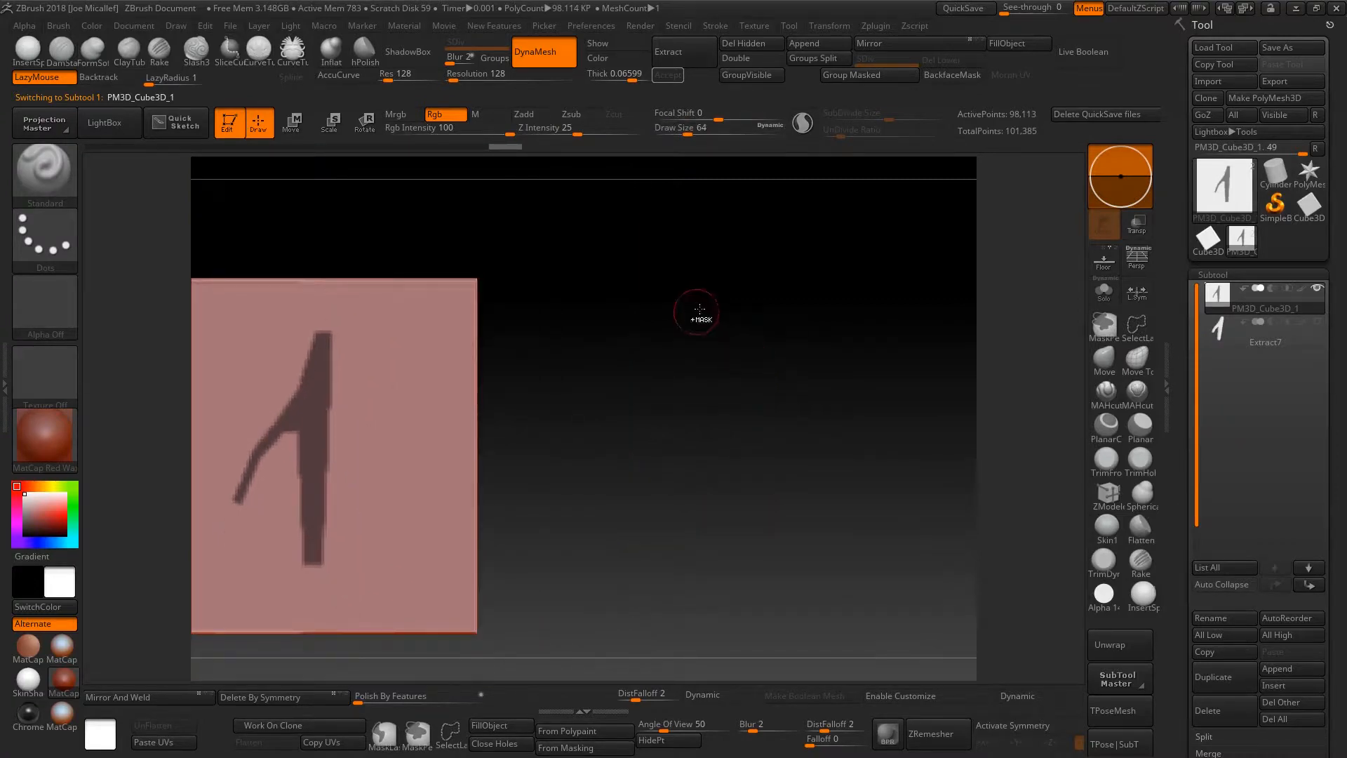
{"action": "left_click_drag", "start_coordinate": [701, 307], "coordinate": [796, 491], "text": "ctrl"}
{"action": "right_click_drag", "start_coordinate": [650, 425], "coordinate": [825, 389], "text": "alt"}
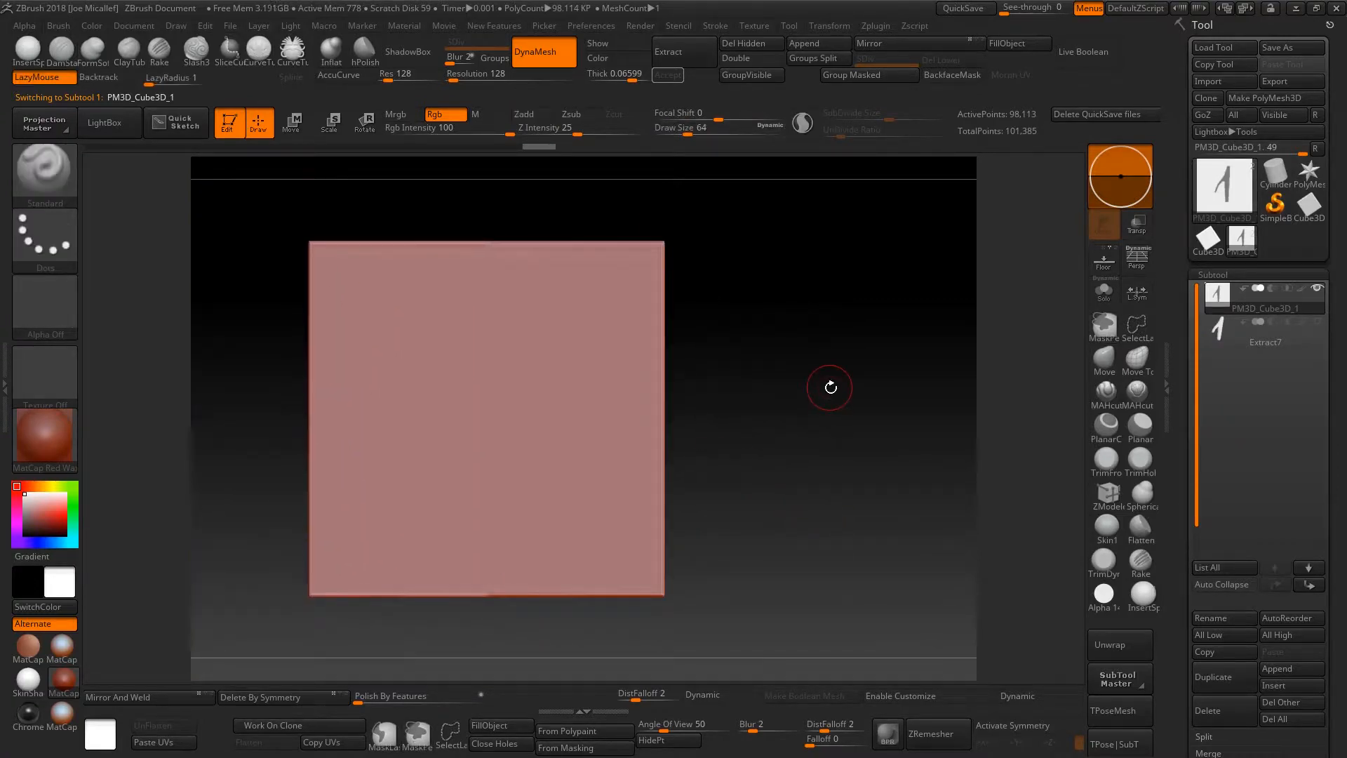
Show the cube's wireframe and try to re-DynaMesh it at resolution 408.
{"action": "key", "text": "shift+f"}
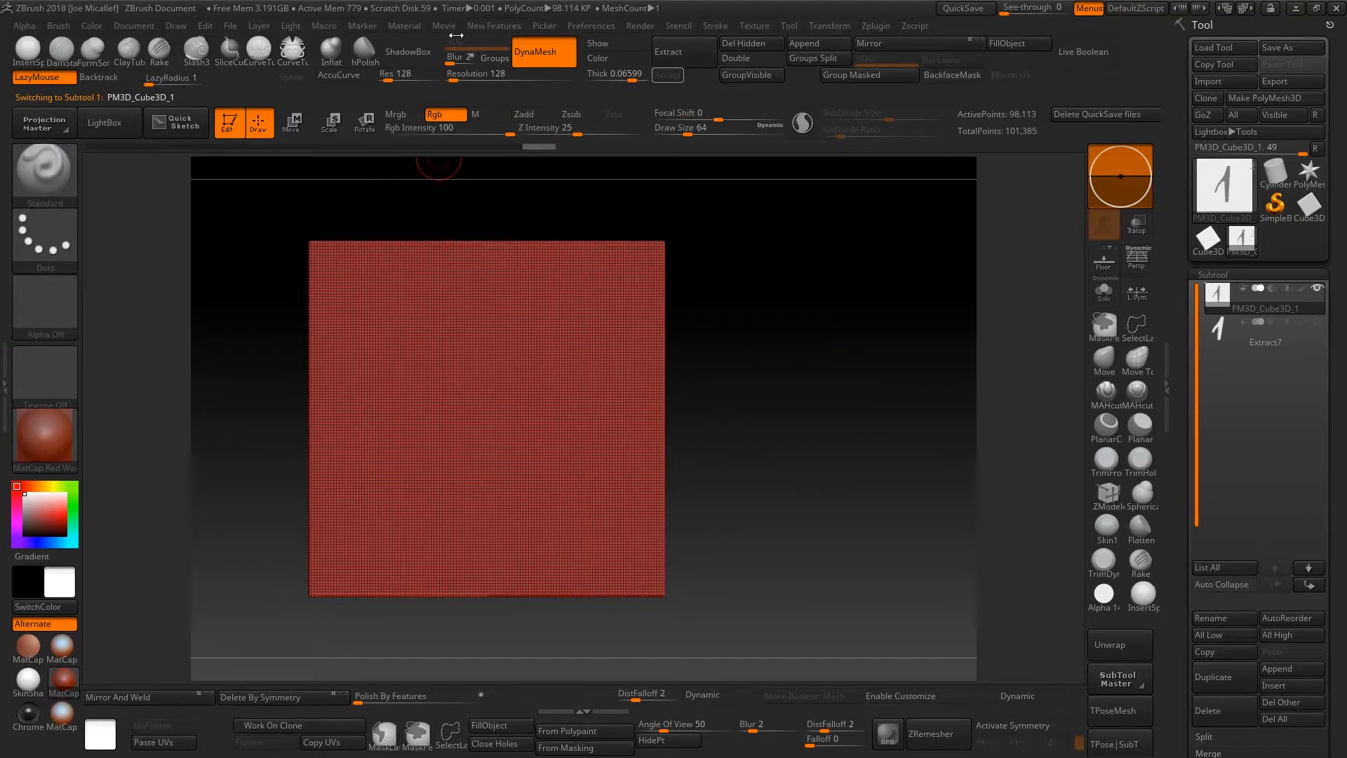
{"action": "left_click", "coordinate": [537, 56]}
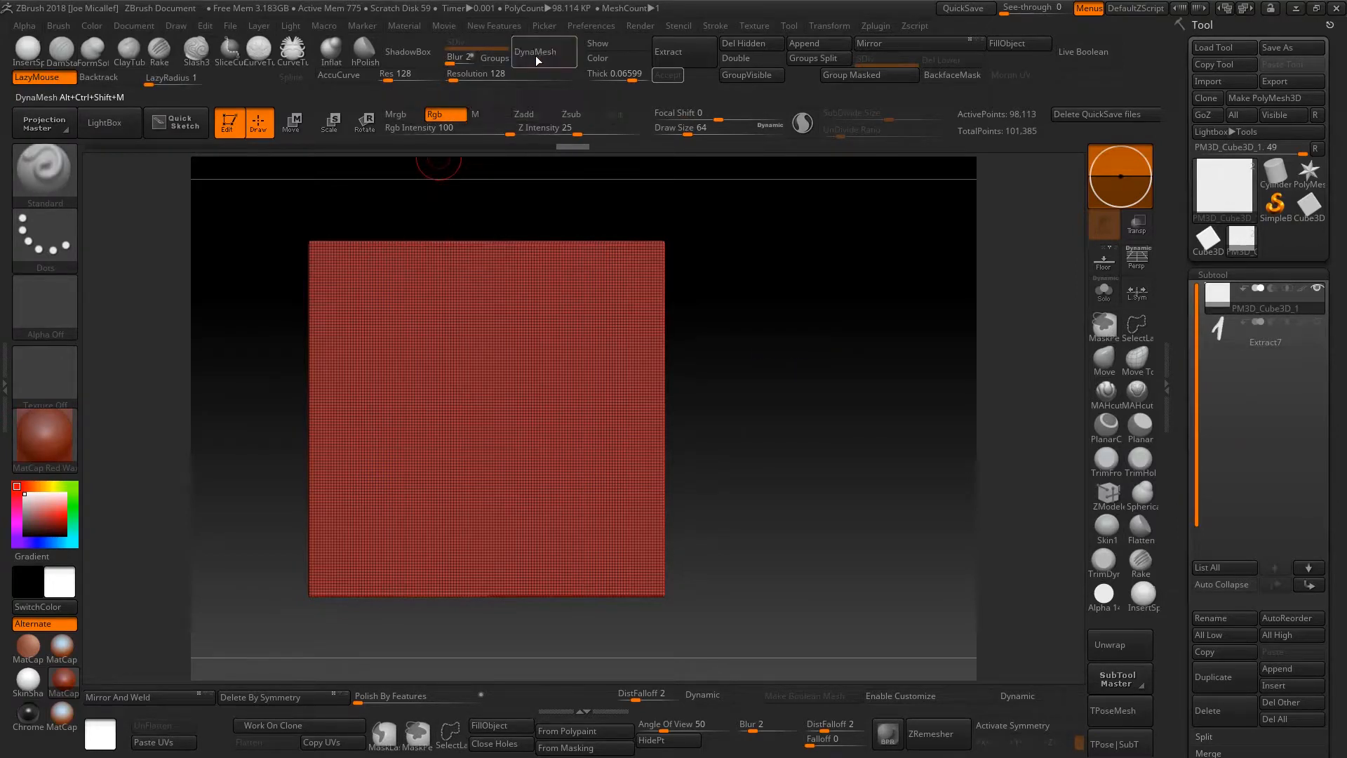
{"action": "left_click_drag", "start_coordinate": [453, 80], "coordinate": [465, 80]}
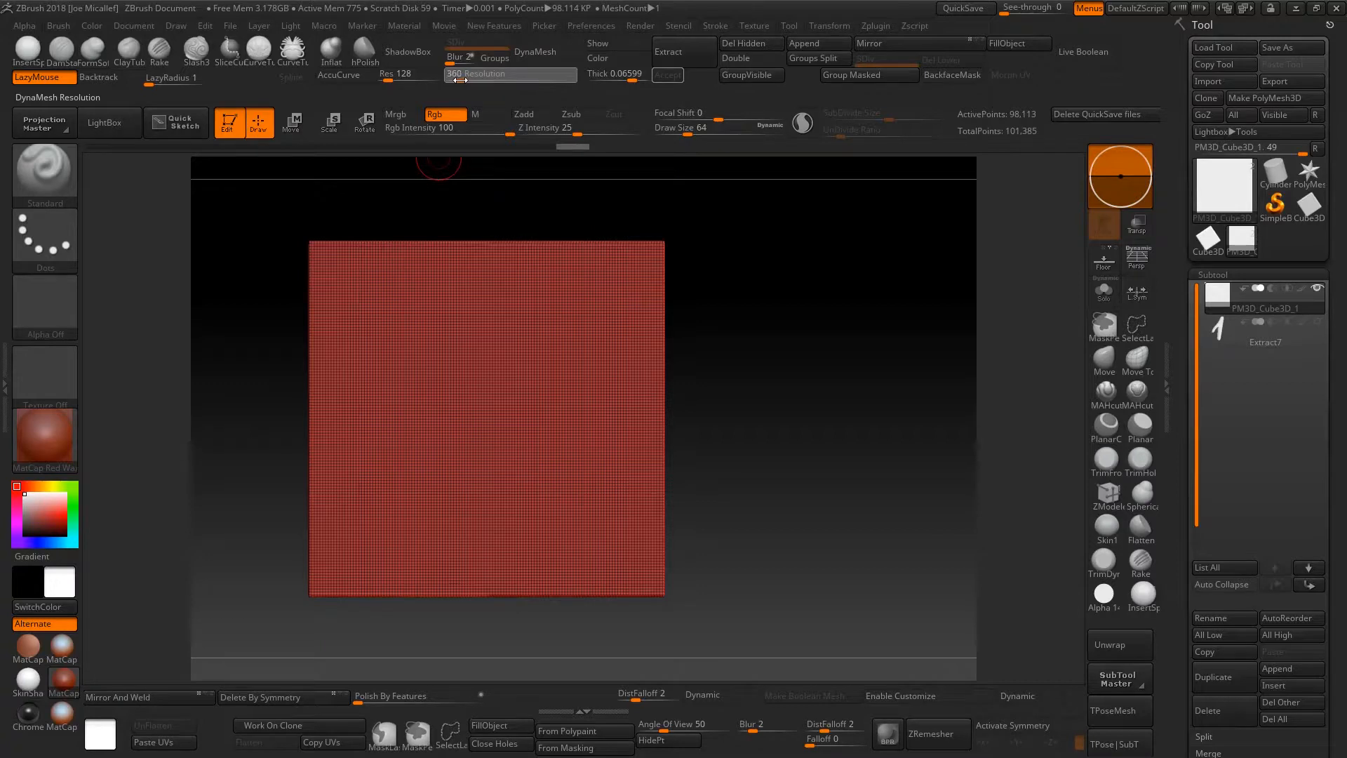
{"action": "left_click_drag", "start_coordinate": [461, 80], "coordinate": [460, 80]}
{"action": "left_click", "coordinate": [537, 52]}
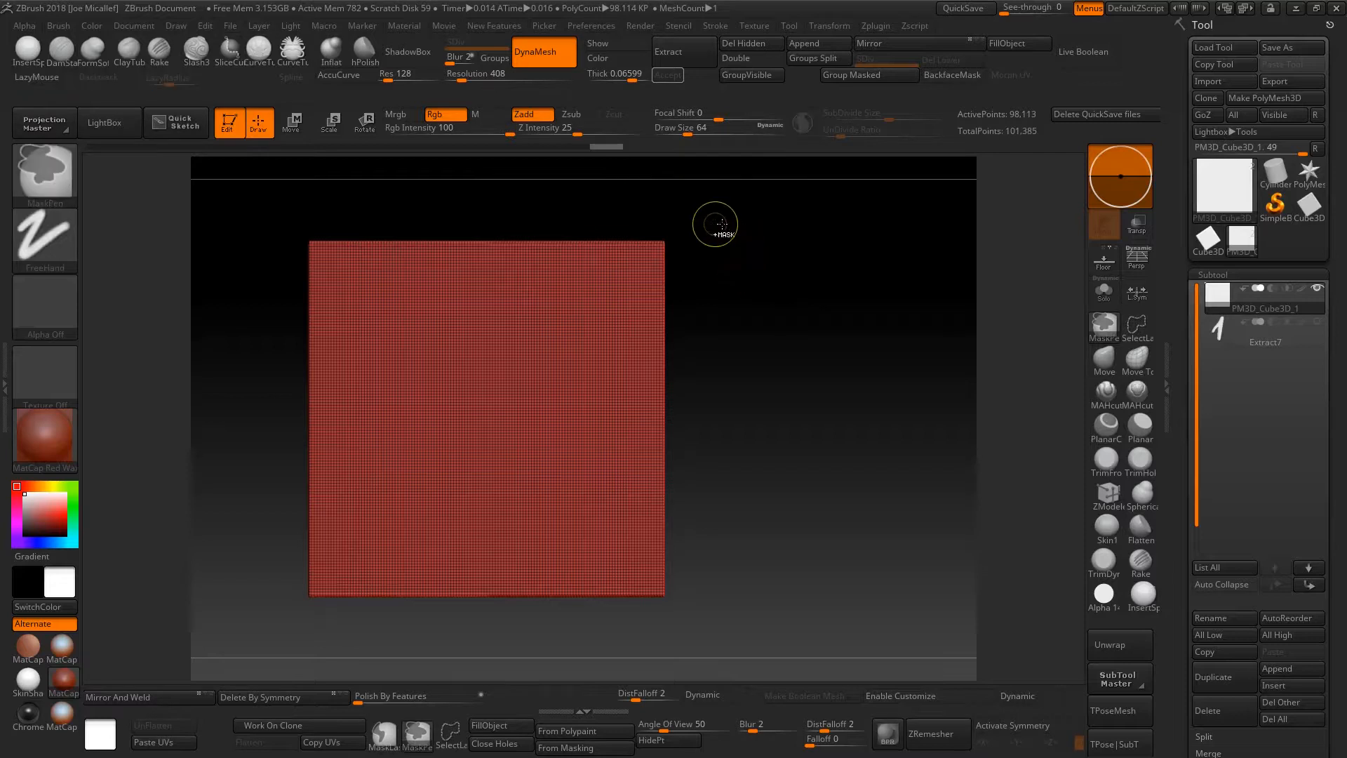
{"action": "left_click_drag", "start_coordinate": [721, 225], "coordinate": [881, 622], "text": "ctrl"}
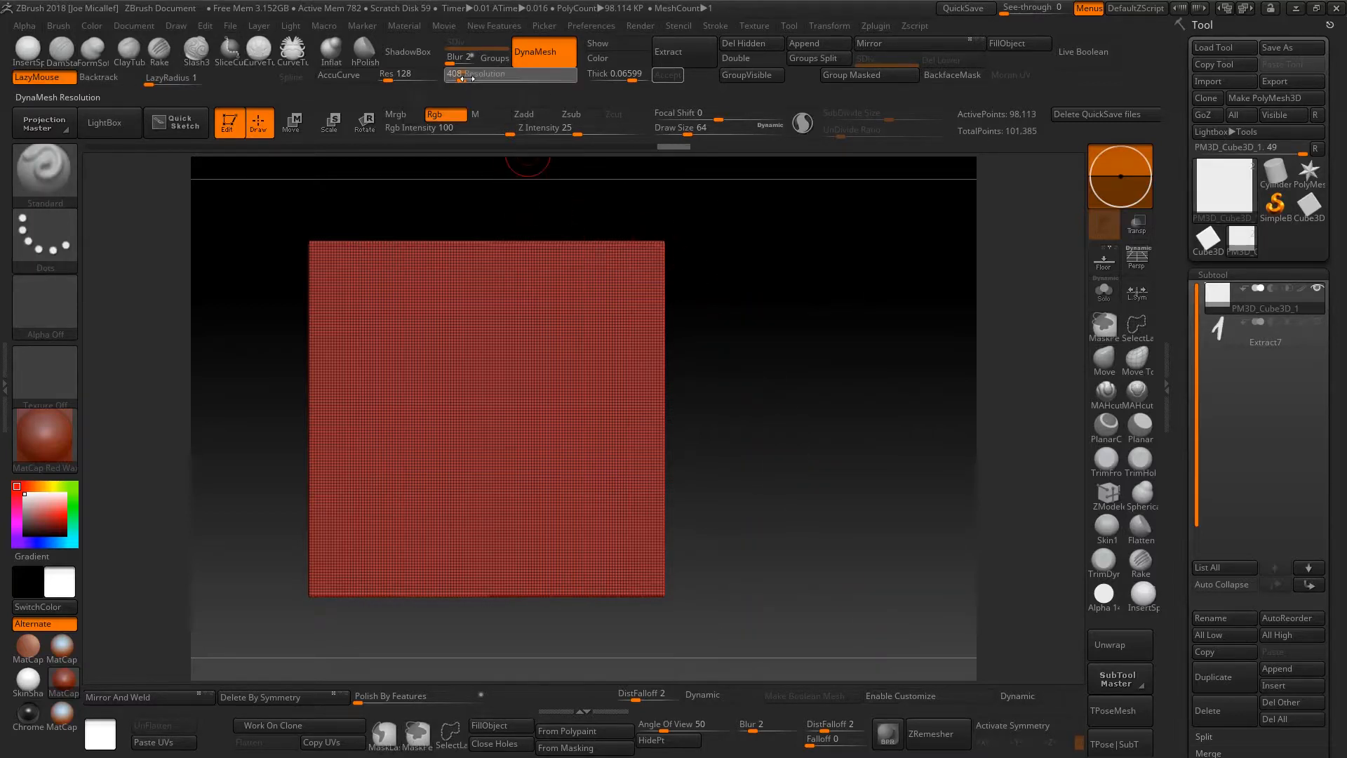
Try to re-DynaMesh the cube at resolution 16, switching DynaMesh off and on again.
{"action": "left_click", "coordinate": [547, 56]}
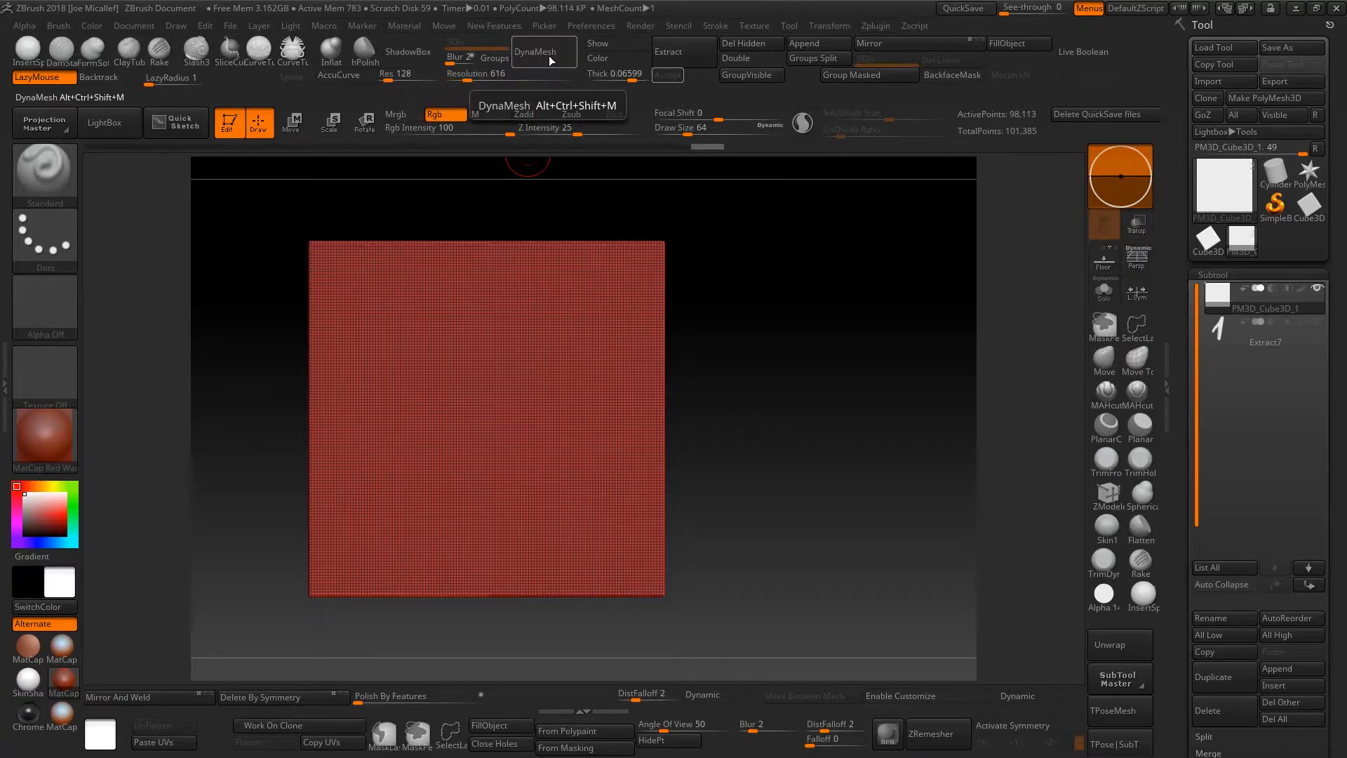
{"action": "left_click_drag", "start_coordinate": [471, 77], "coordinate": [448, 77]}
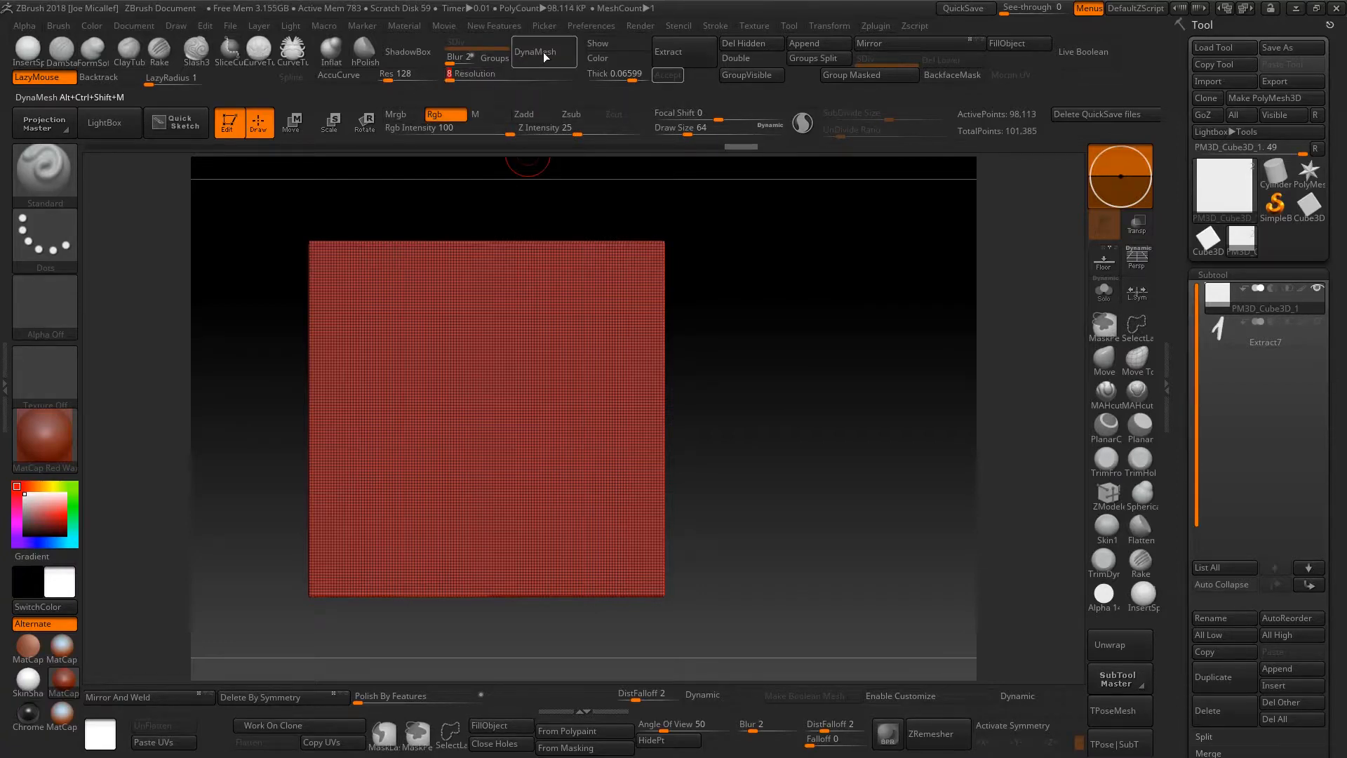
{"action": "left_click", "coordinate": [544, 55]}
{"action": "mouse_move", "coordinate": [807, 371]}
{"action": "left_mouse_down"}
{"action": "mouse_move", "coordinate": [826, 397]}
{"action": "mouse_move", "coordinate": [774, 288]}
{"action": "mouse_move", "coordinate": [814, 426]}
{"action": "mouse_move", "coordinate": [754, 344]}
{"action": "mouse_move", "coordinate": [716, 367]}
{"action": "left_mouse_up"}
{"action": "left_click", "coordinate": [705, 302], "text": "ctrl"}
{"action": "left_click_drag", "start_coordinate": [646, 286], "coordinate": [784, 365], "text": "alt"}
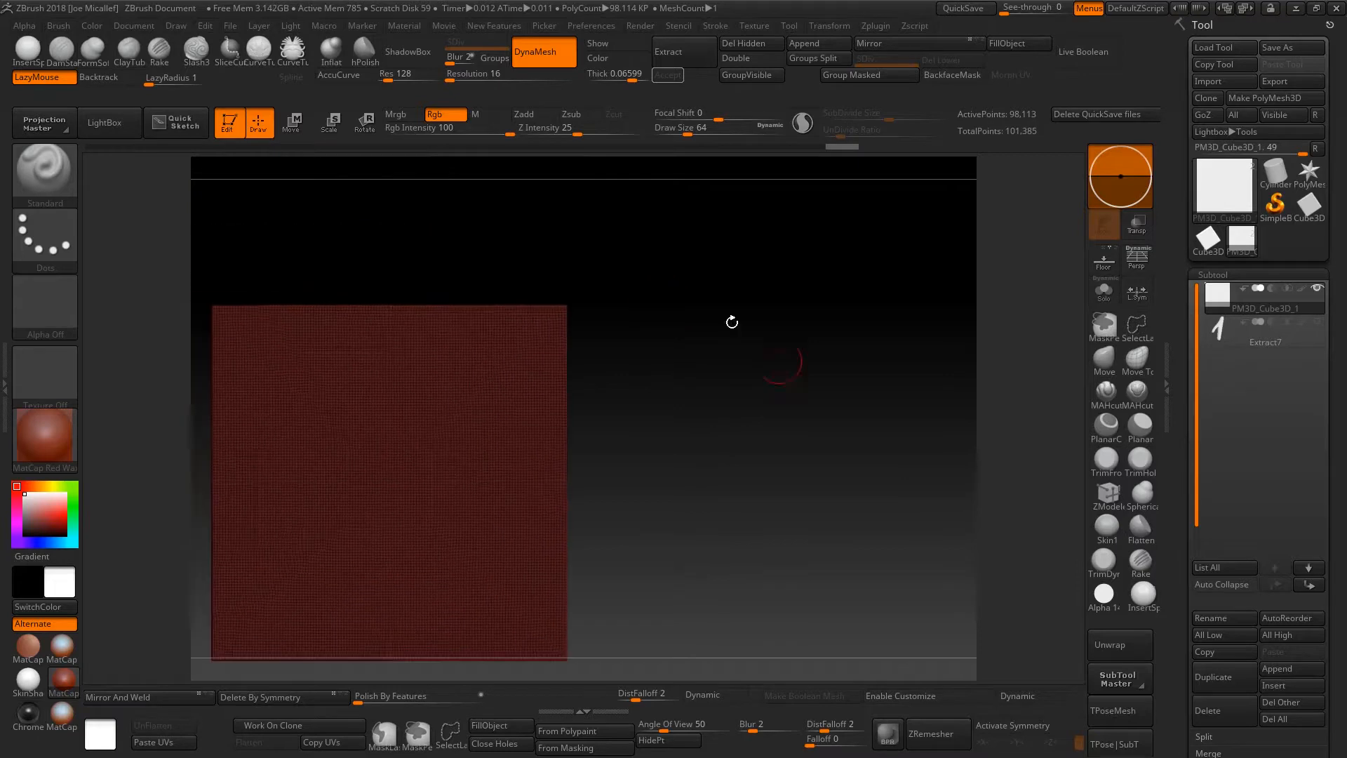
{"action": "left_click_drag", "start_coordinate": [718, 316], "coordinate": [838, 505], "text": "ctrl"}
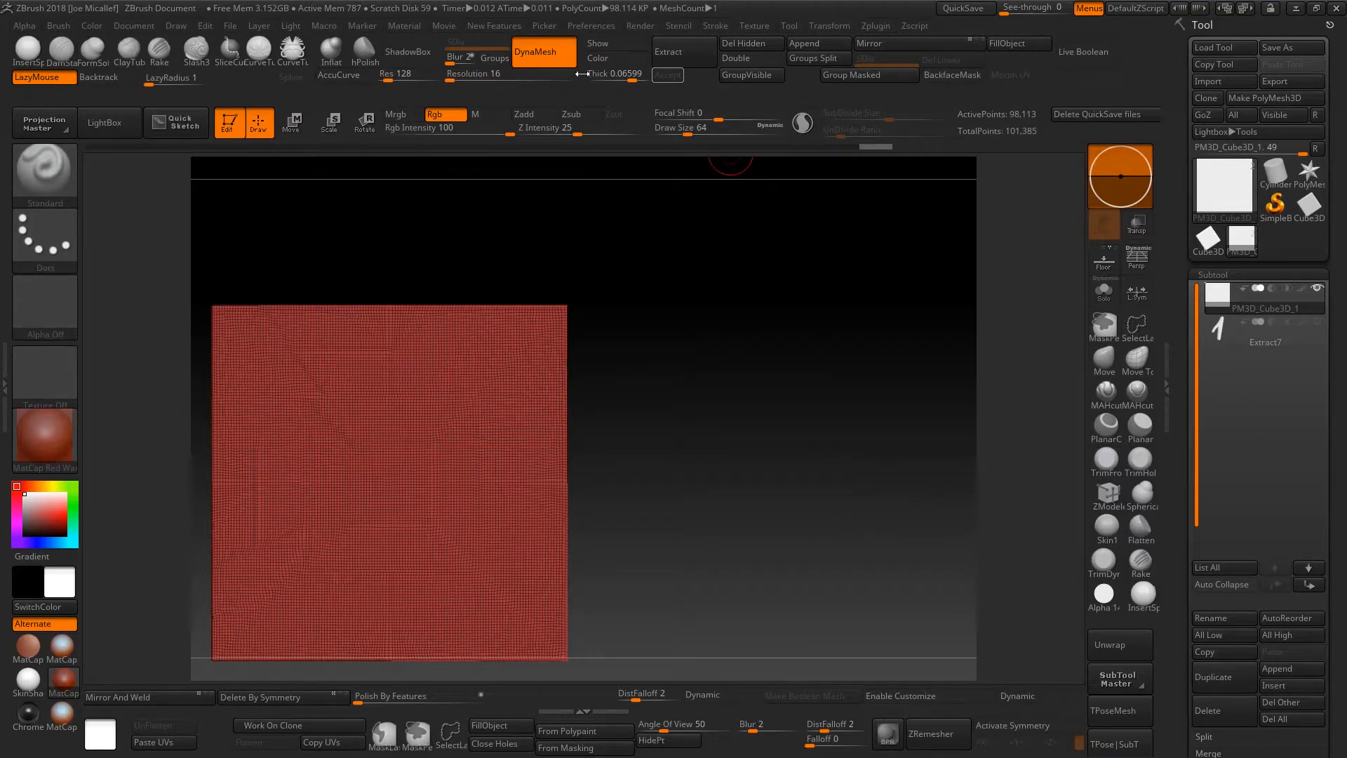
{"action": "left_click", "coordinate": [553, 63]}
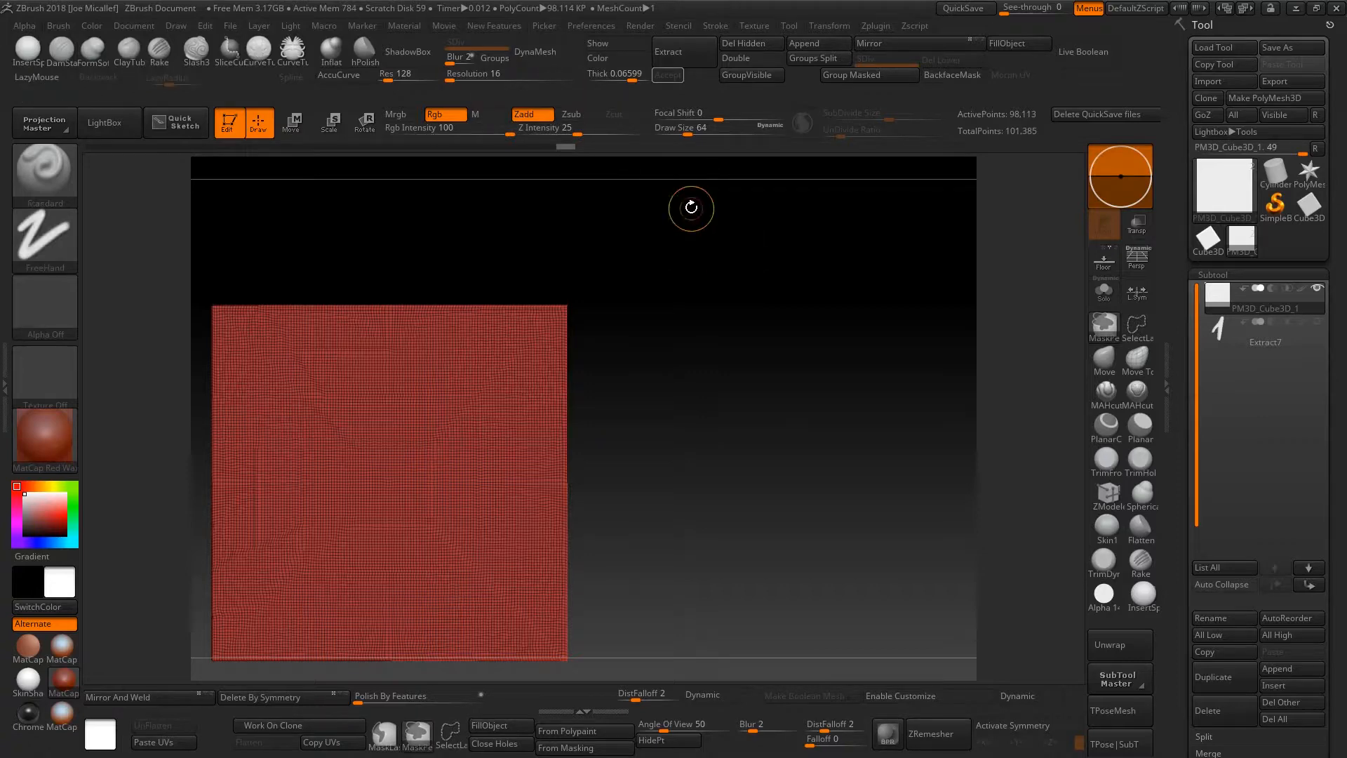
{"action": "left_click", "coordinate": [561, 54]}
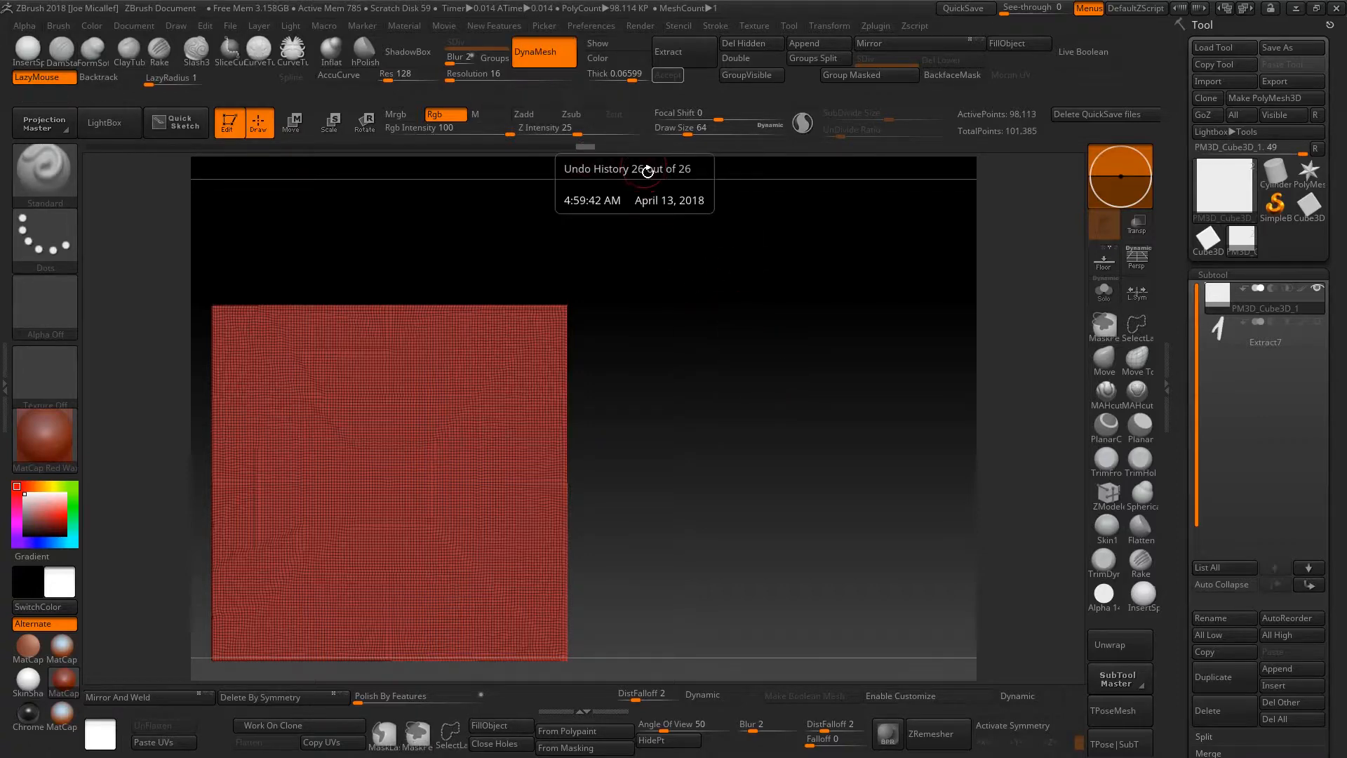
Set the DynaMesh resolution to 480 and rebuild the cube's topology with ZRemesher.
{"action": "type", "text": "312"}
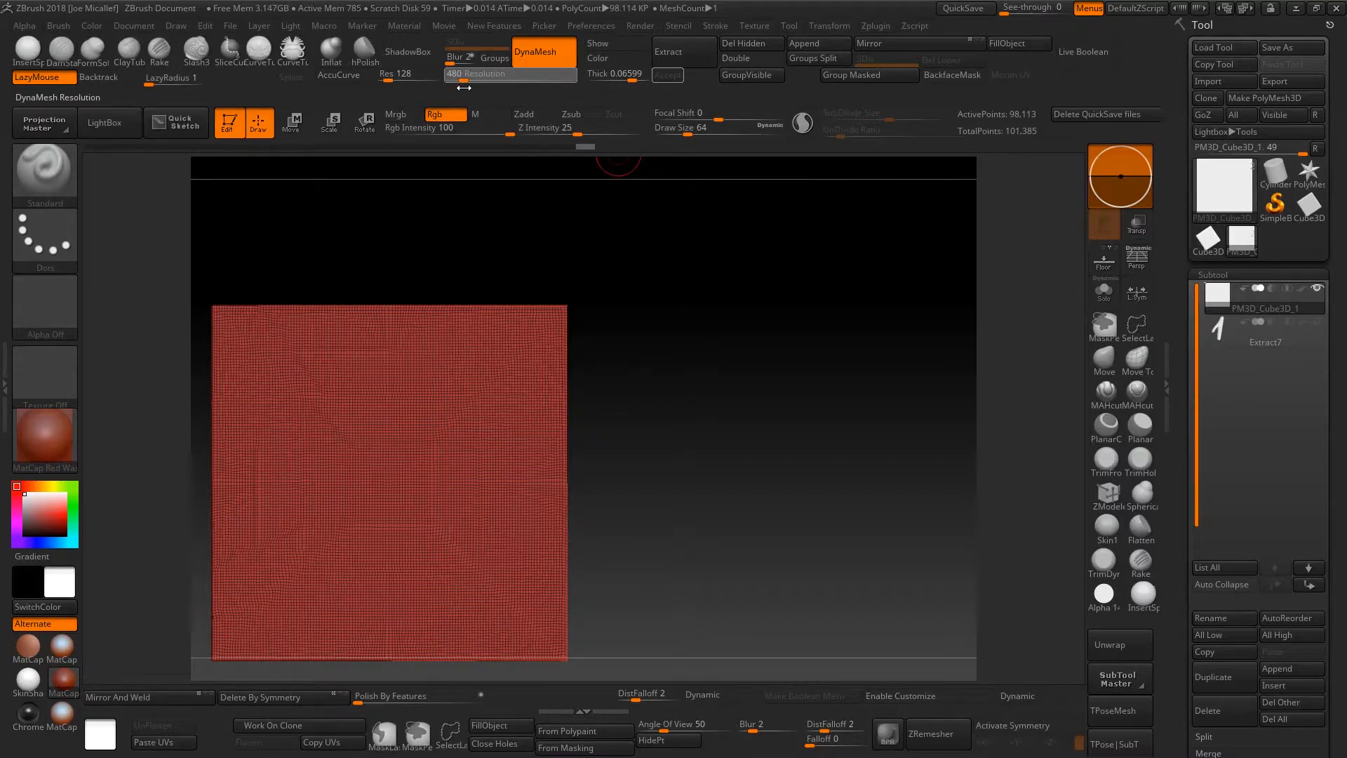
{"action": "left_click", "coordinate": [463, 88]}
{"action": "left_click_drag", "start_coordinate": [1339, 595], "coordinate": [1316, 523]}
{"action": "scroll", "coordinate": [1305, 486], "scroll_direction": "down", "scroll_amount": 2}
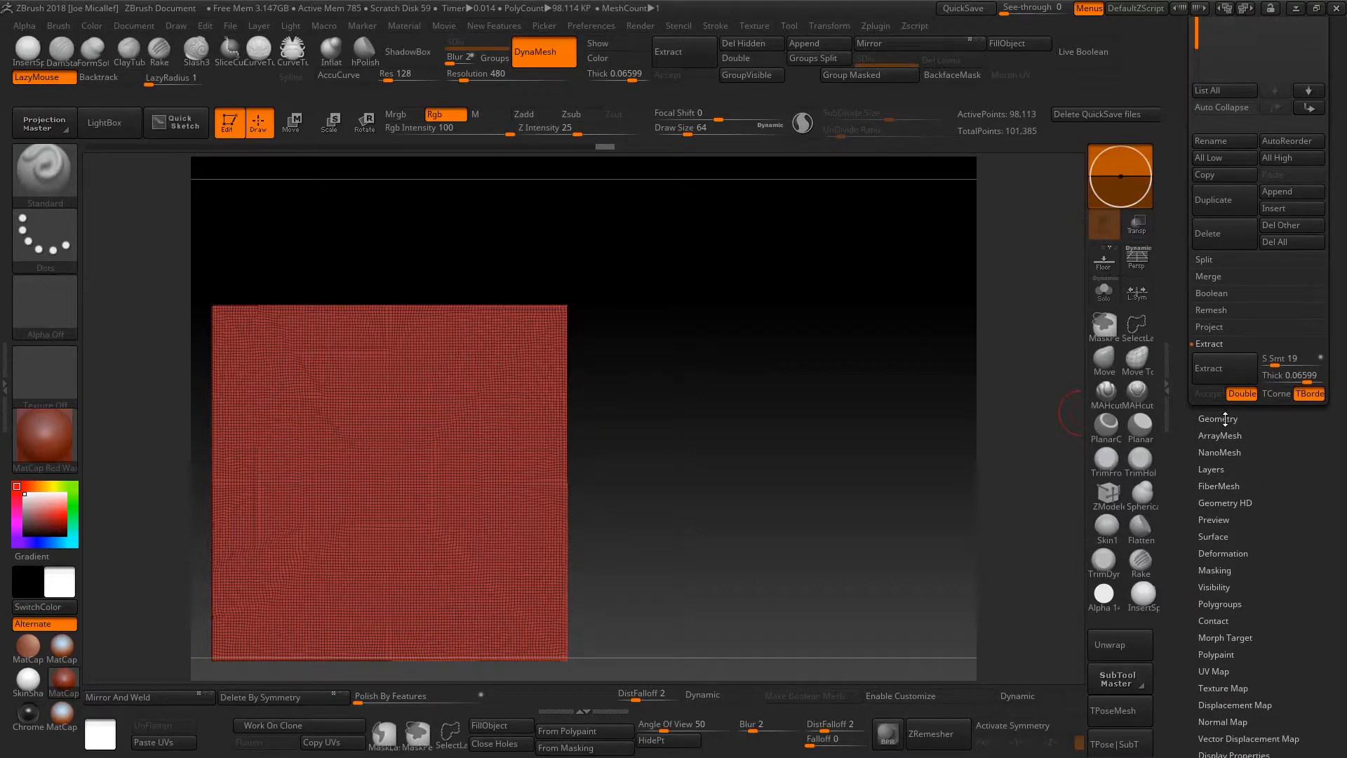
{"action": "left_click", "coordinate": [1221, 419]}
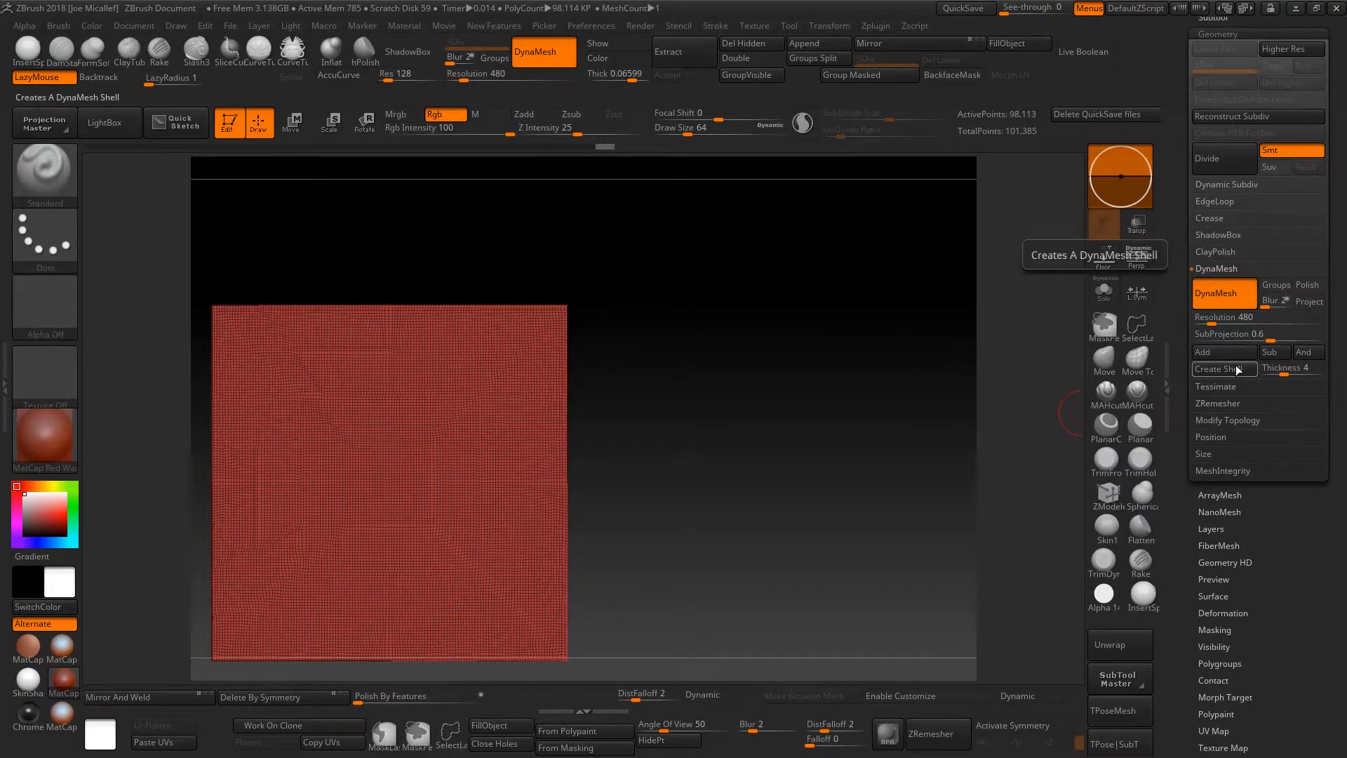
{"action": "left_click", "coordinate": [1226, 405]}
{"action": "left_click", "coordinate": [1216, 324]}
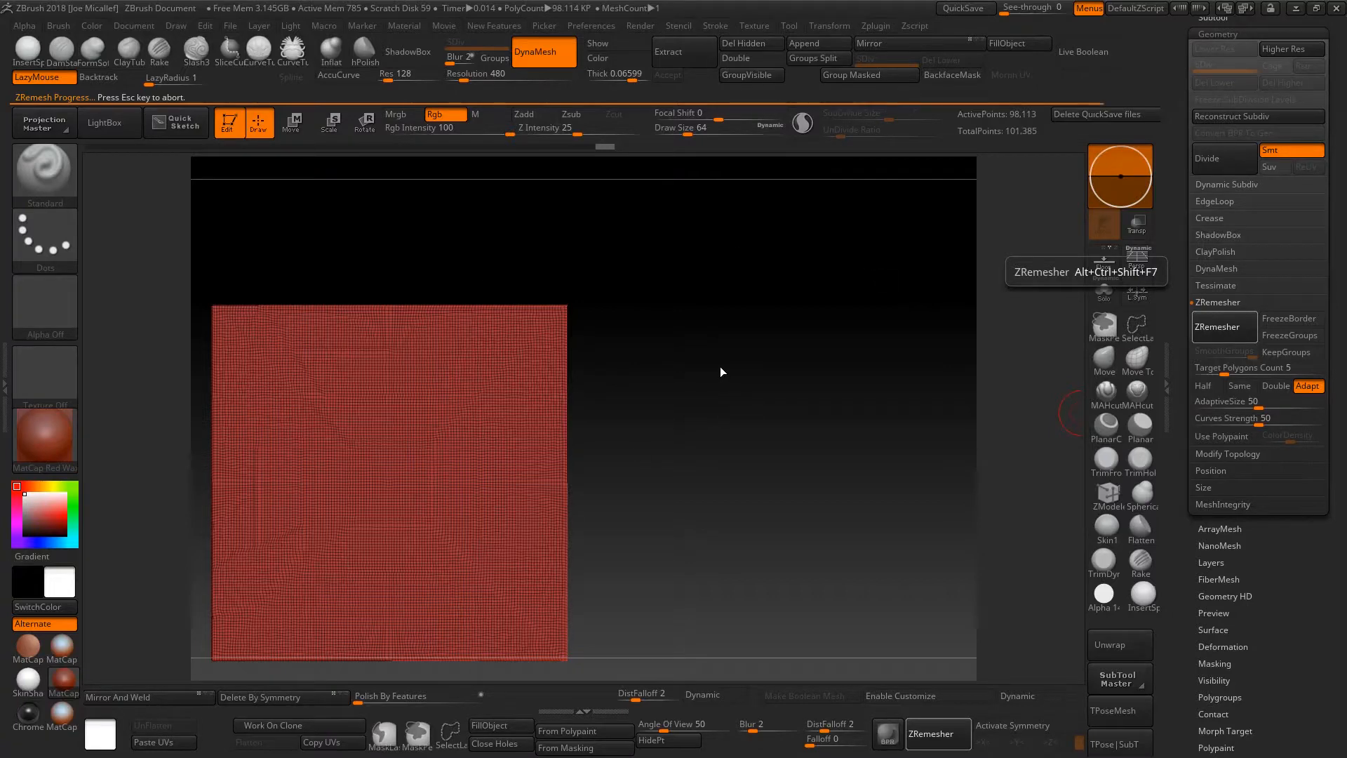
Run DynaMesh on the retopologized cube at resolution 480.
{"action": "left_click_drag", "start_coordinate": [663, 347], "coordinate": [631, 231]}
{"action": "left_click", "coordinate": [549, 62]}
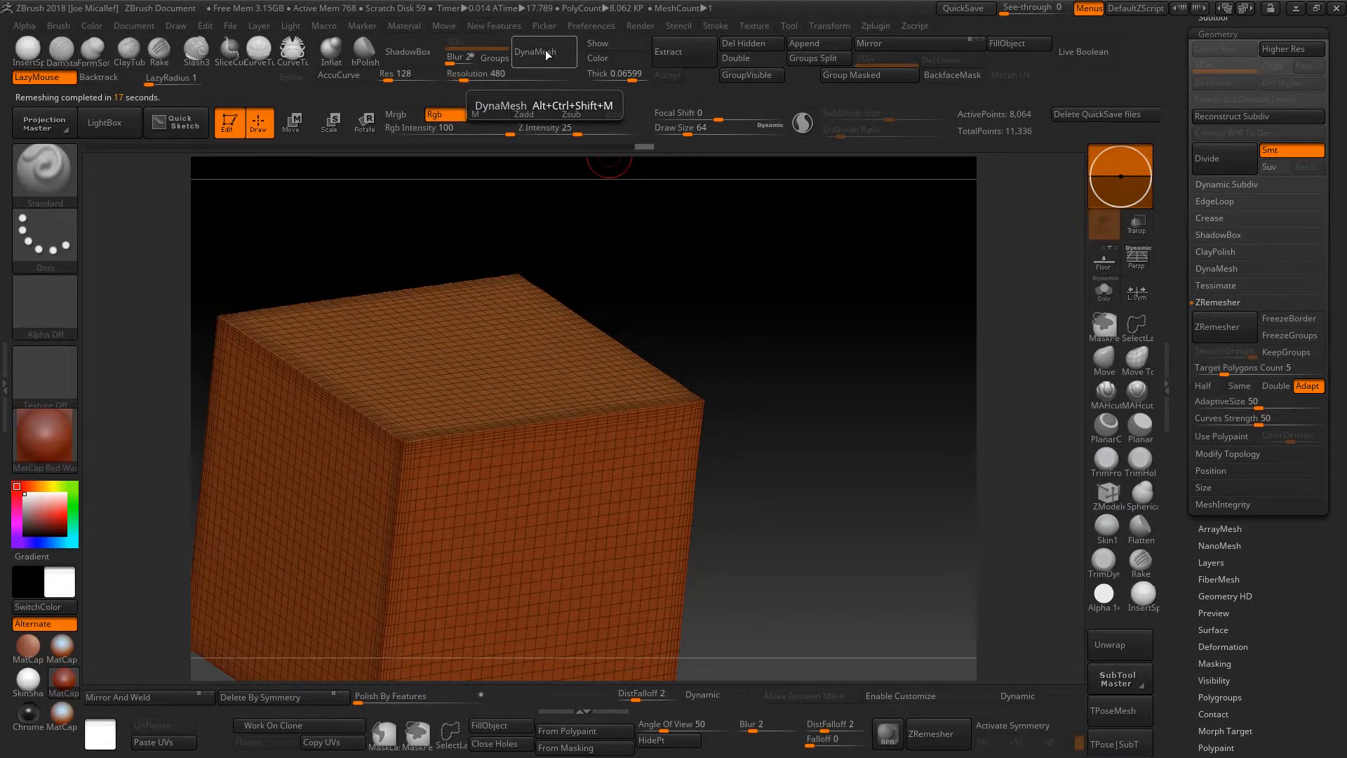
{"action": "left_click", "coordinate": [527, 64]}
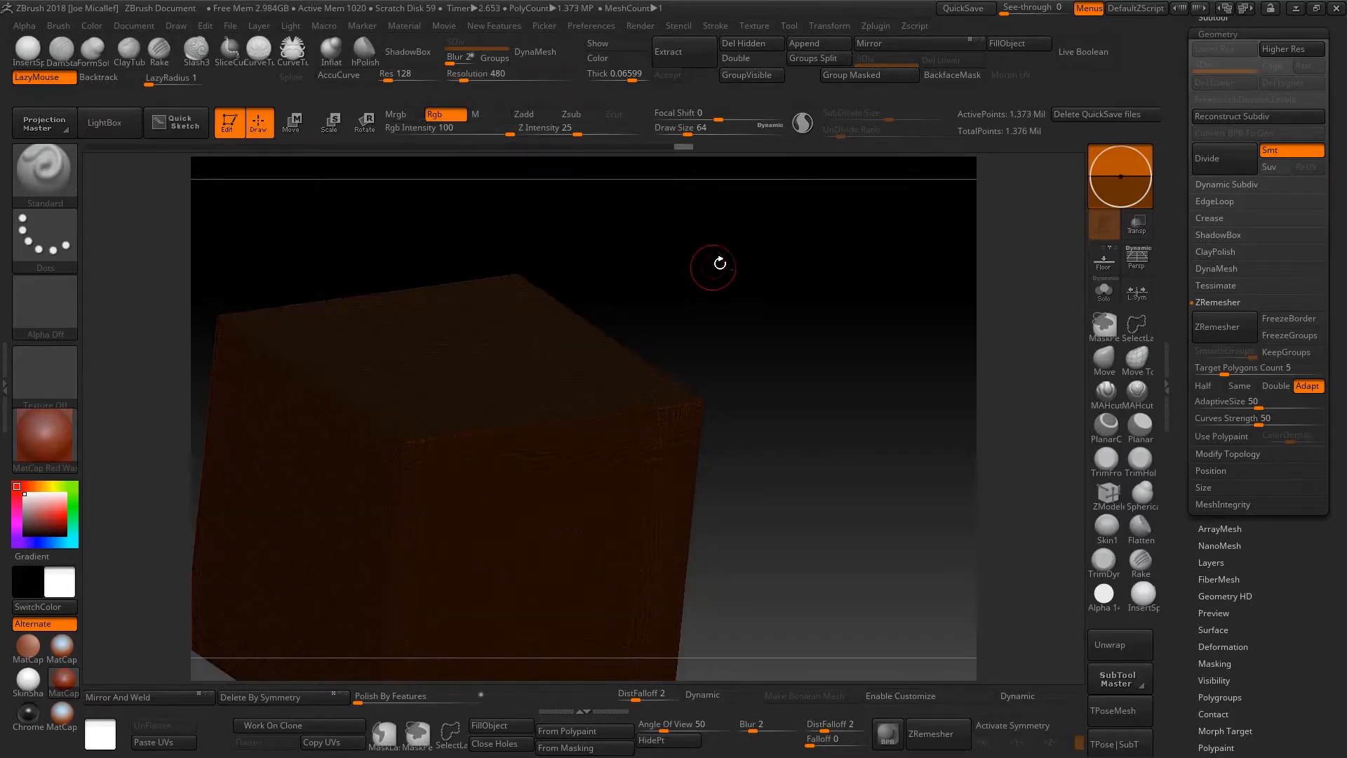
Face the cube front-on and add the Artboard 5-100 silhouette texture to Spotlight, with LightBox hidden.
{"action": "left_click_drag", "start_coordinate": [693, 243], "coordinate": [696, 239]}
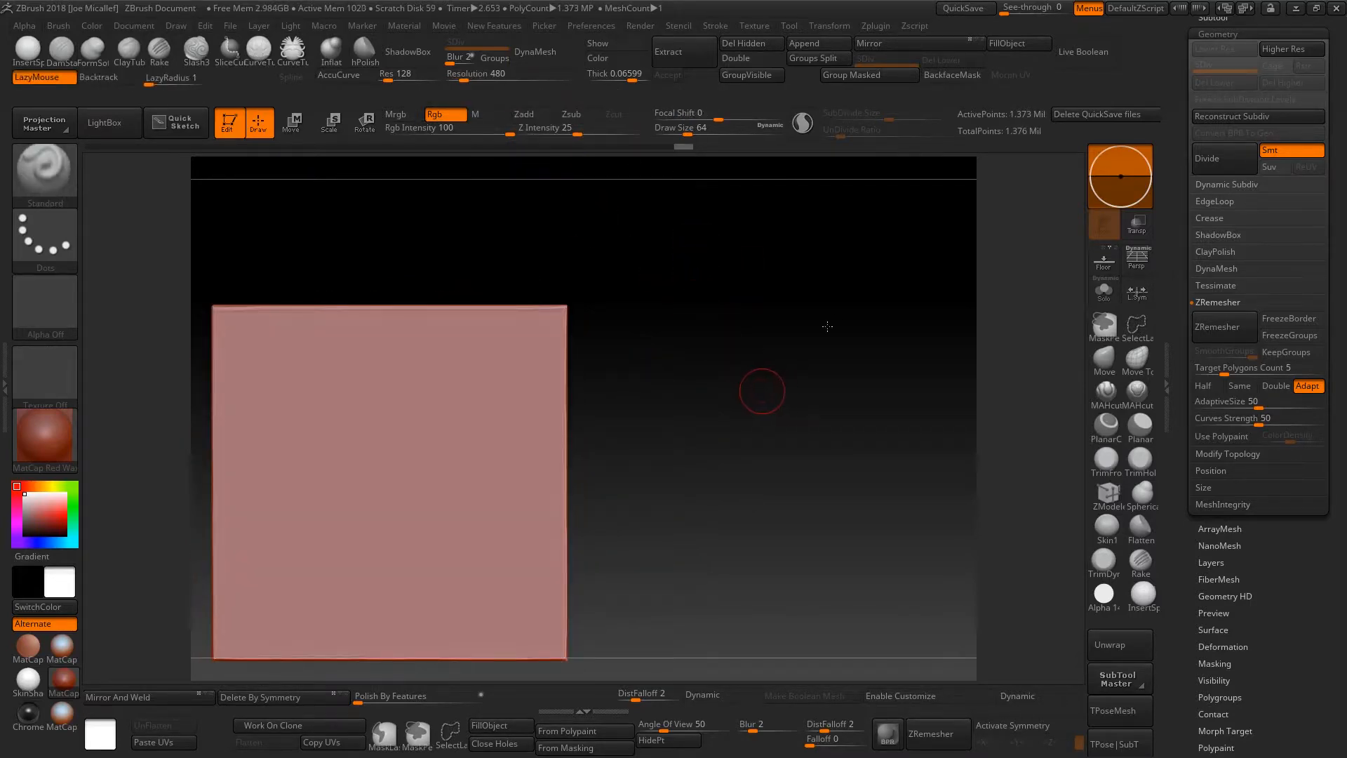
{"action": "left_click_drag", "start_coordinate": [760, 387], "coordinate": [836, 318], "text": "alt"}
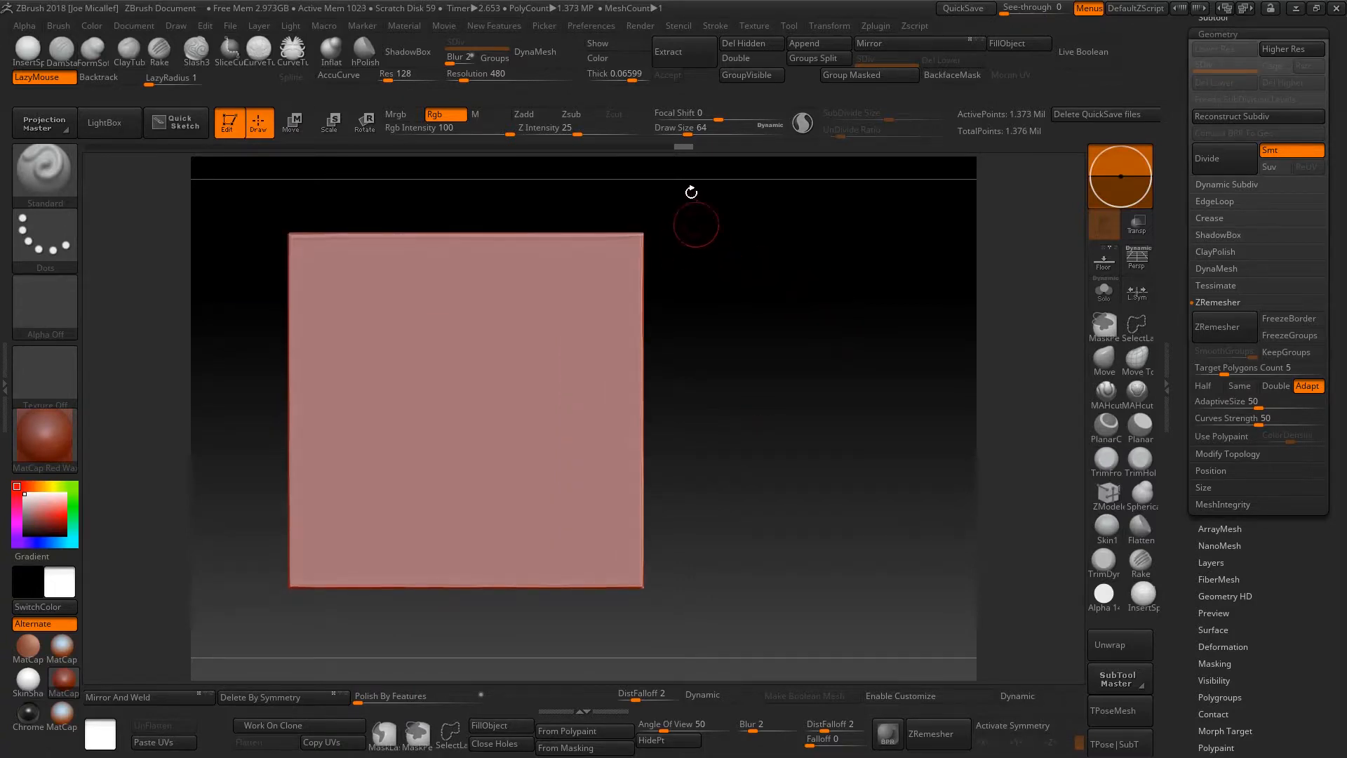
{"action": "left_click", "coordinate": [755, 25]}
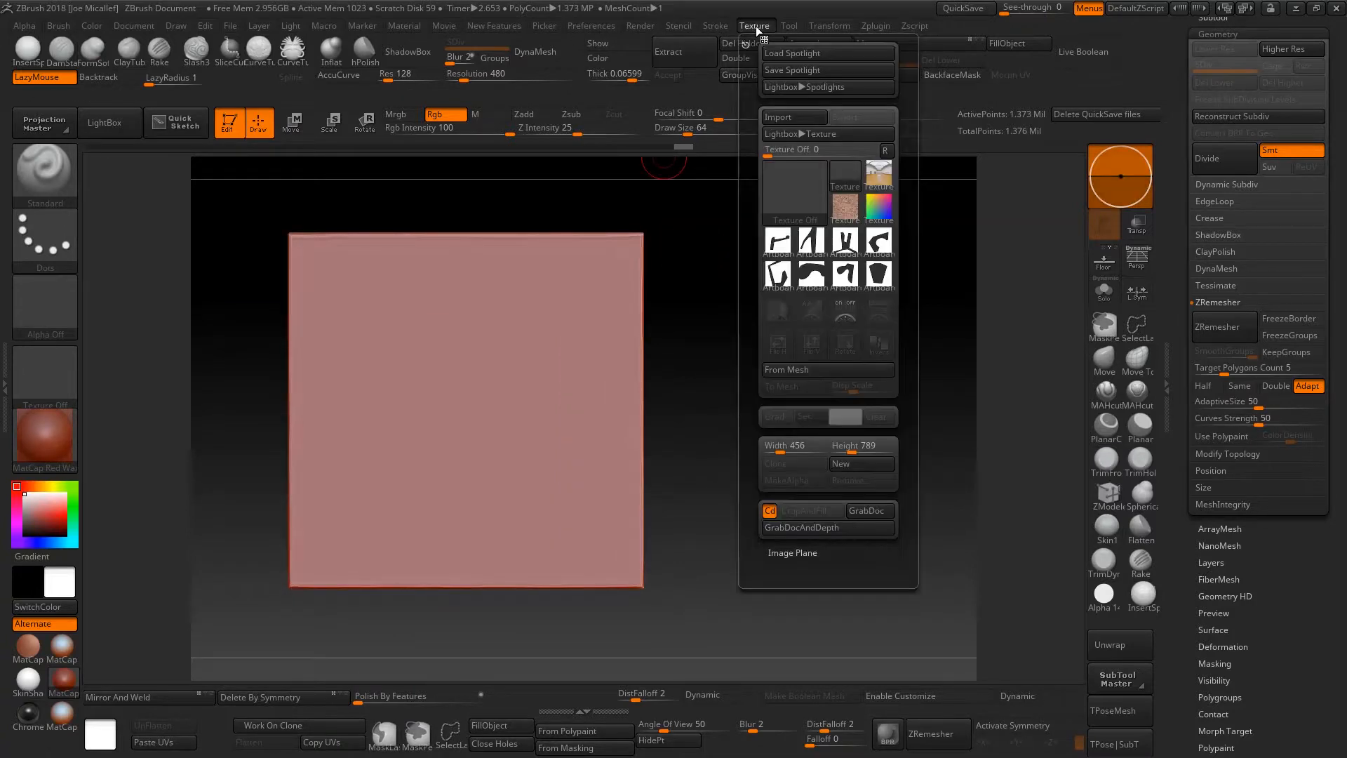
{"action": "left_click", "coordinate": [785, 272]}
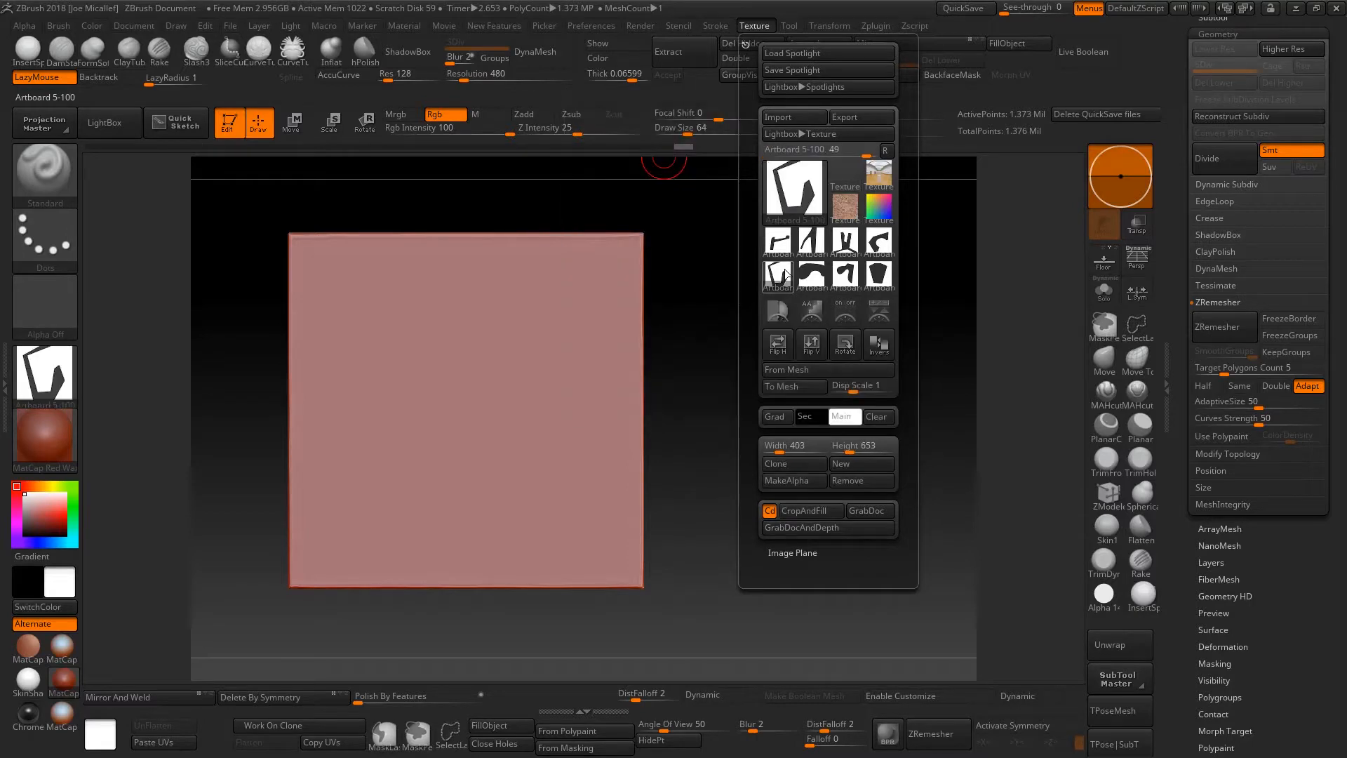
{"action": "left_click", "coordinate": [877, 323]}
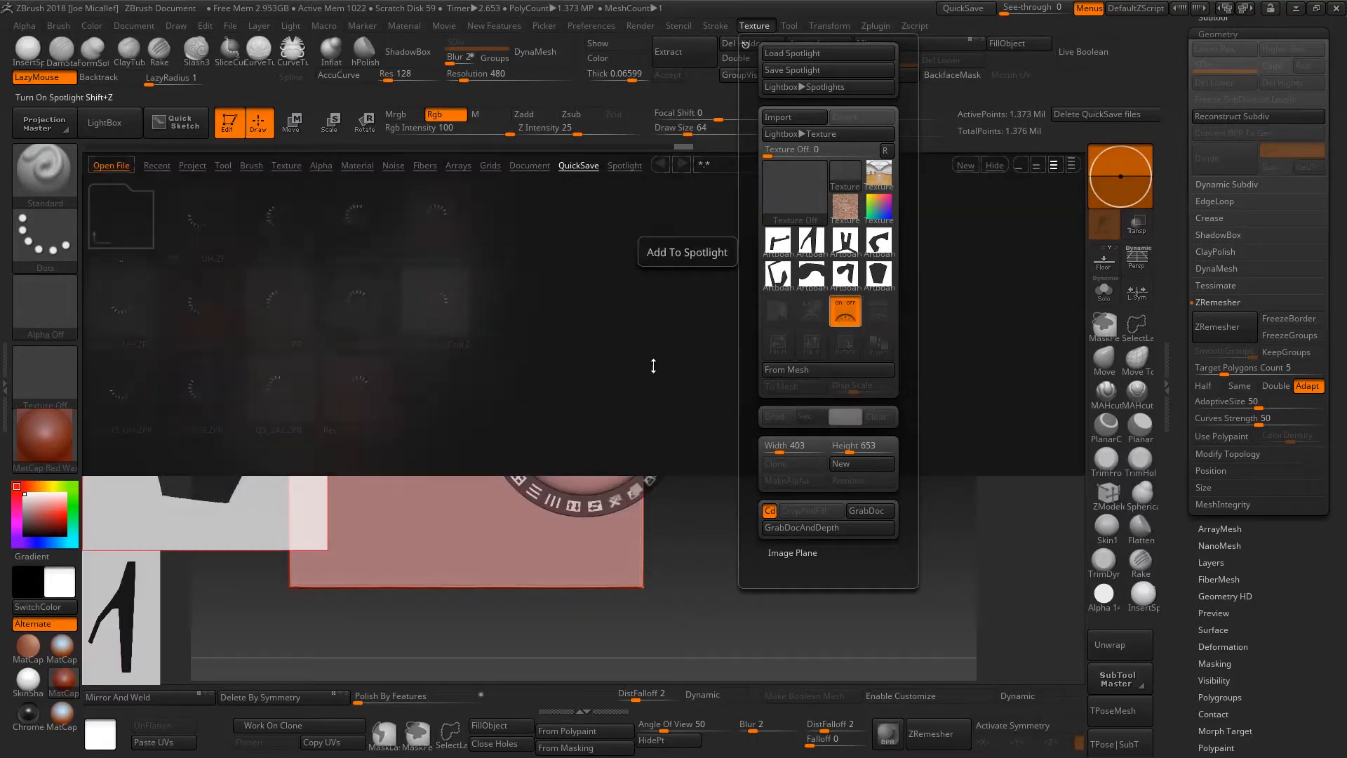
{"action": "key", "text": "comma"}
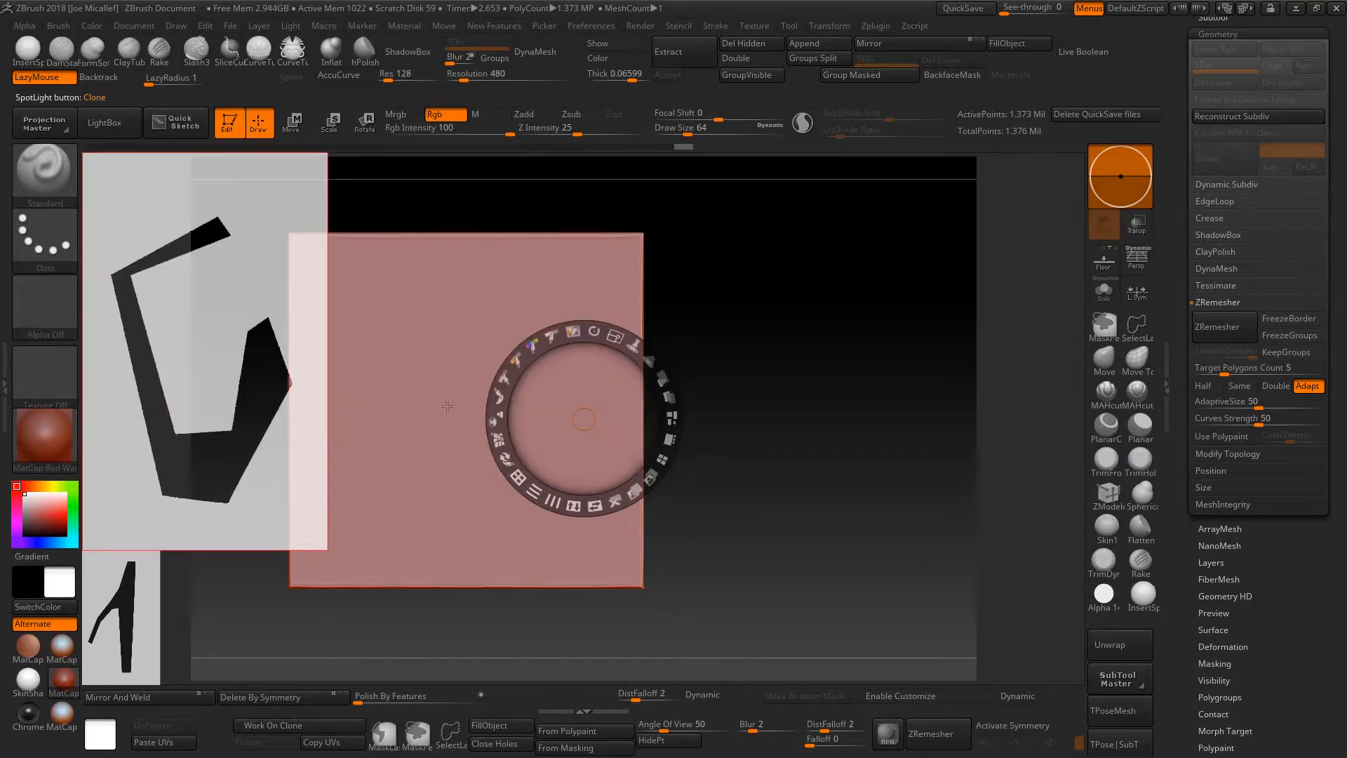
Place the silhouette image over the cube's front face and adjust its Spotlight opacity.
{"action": "left_click_drag", "start_coordinate": [245, 342], "coordinate": [523, 312]}
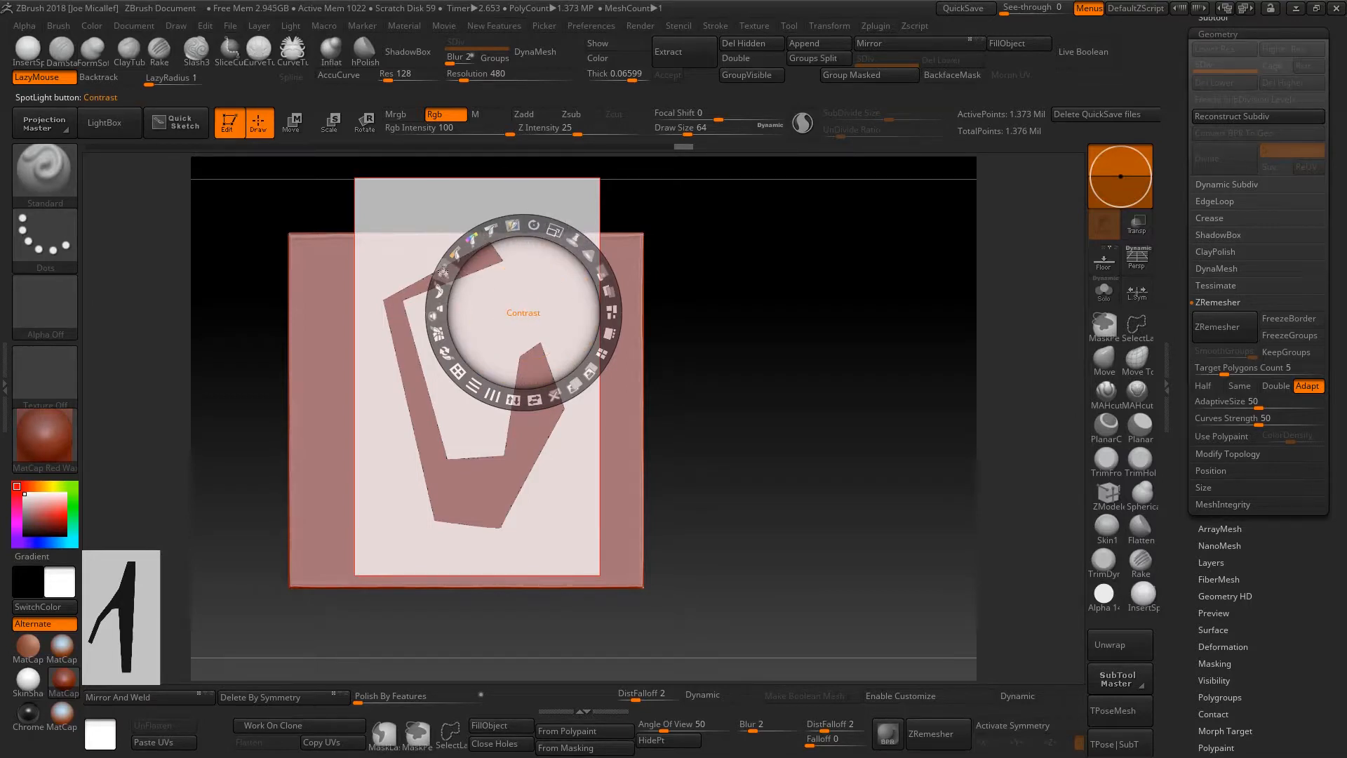
{"action": "left_click_drag", "start_coordinate": [436, 294], "coordinate": [438, 288]}
{"action": "mouse_move", "coordinate": [444, 267]}
{"action": "left_mouse_down"}
{"action": "mouse_move", "coordinate": [517, 374]}
{"action": "mouse_move", "coordinate": [571, 343]}
{"action": "left_mouse_up"}
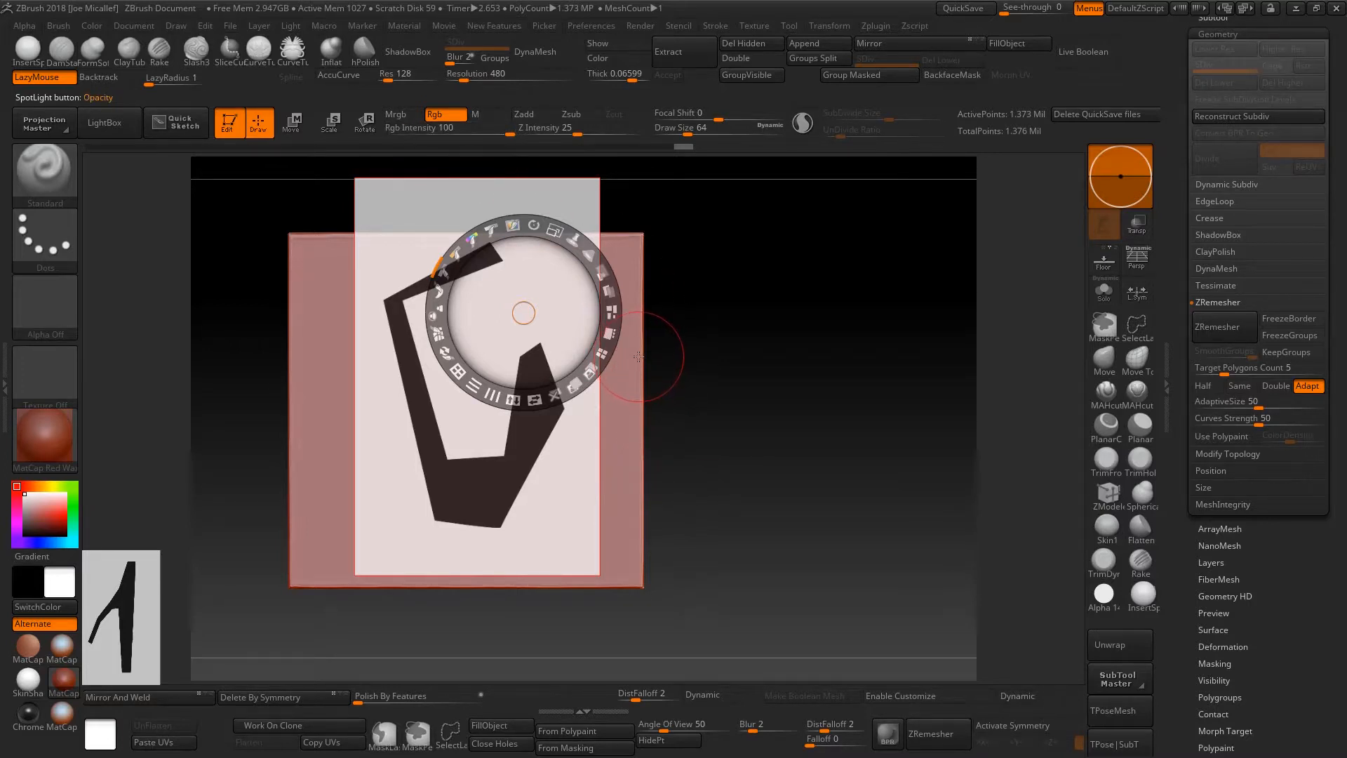
Paint the entire black silhouette from the Spotlight image onto the cube's front face.
{"action": "key", "text": "z"}
{"action": "mouse_move", "coordinate": [521, 442]}
{"action": "left_mouse_down"}
{"action": "mouse_move", "coordinate": [540, 372]}
{"action": "mouse_move", "coordinate": [536, 413]}
{"action": "left_mouse_up"}
{"action": "mouse_move", "coordinate": [551, 388]}
{"action": "left_mouse_down"}
{"action": "mouse_move", "coordinate": [533, 435]}
{"action": "mouse_move", "coordinate": [465, 502]}
{"action": "left_mouse_up"}
{"action": "mouse_move", "coordinate": [554, 361]}
{"action": "left_mouse_down"}
{"action": "mouse_move", "coordinate": [557, 422]}
{"action": "mouse_move", "coordinate": [514, 458]}
{"action": "mouse_move", "coordinate": [414, 365]}
{"action": "mouse_move", "coordinate": [398, 421]}
{"action": "mouse_move", "coordinate": [413, 438]}
{"action": "left_mouse_up"}
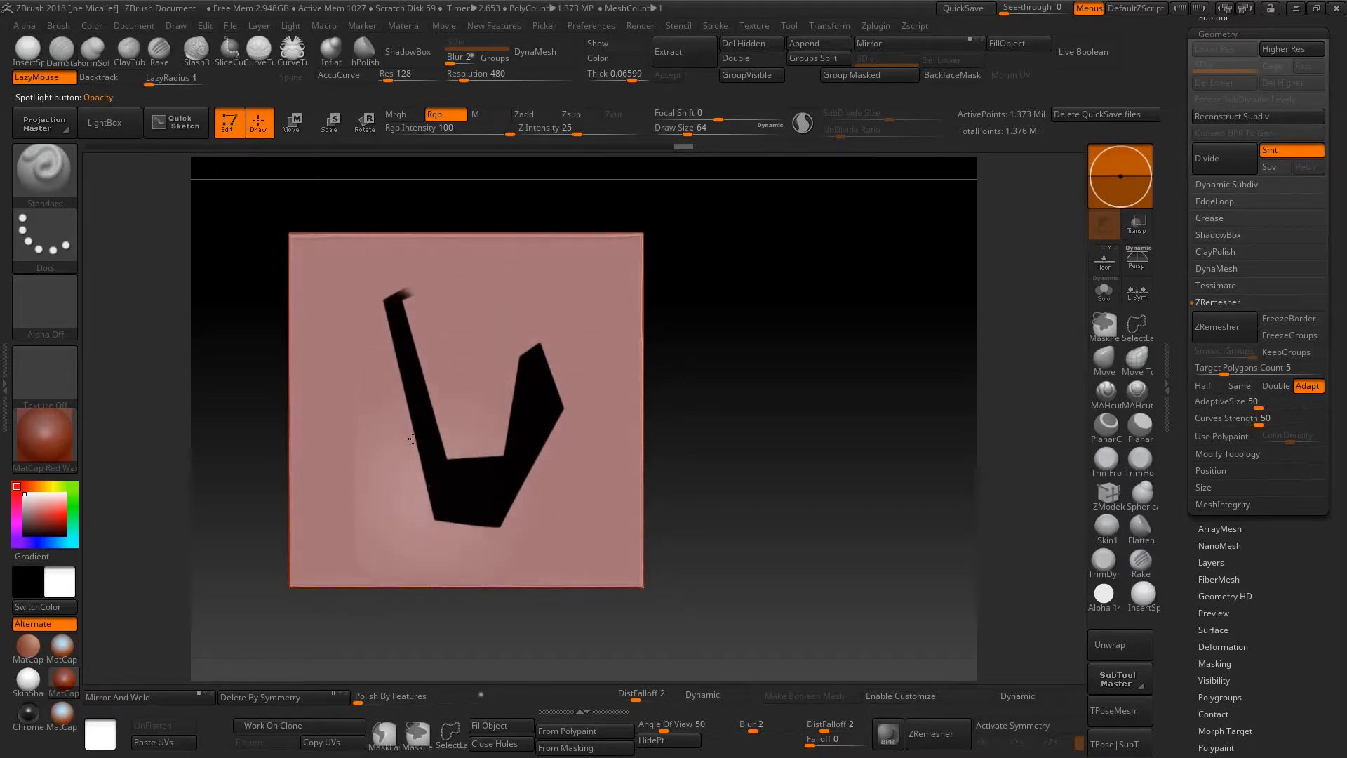
{"action": "left_click_drag", "start_coordinate": [406, 298], "coordinate": [499, 251]}
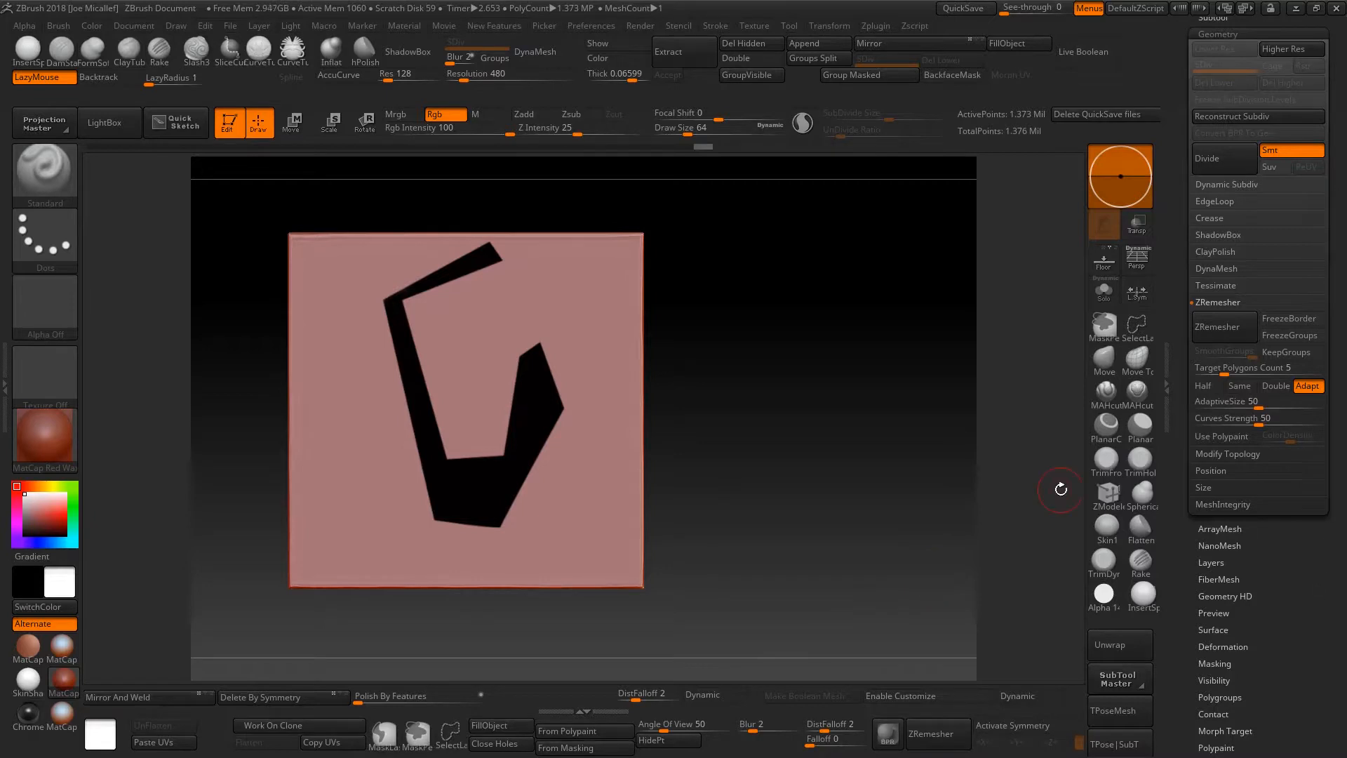
Mask the painted black silhouette on the cube using Mask By Intensity, with the mask display switched on.
{"action": "key", "text": "shift"}
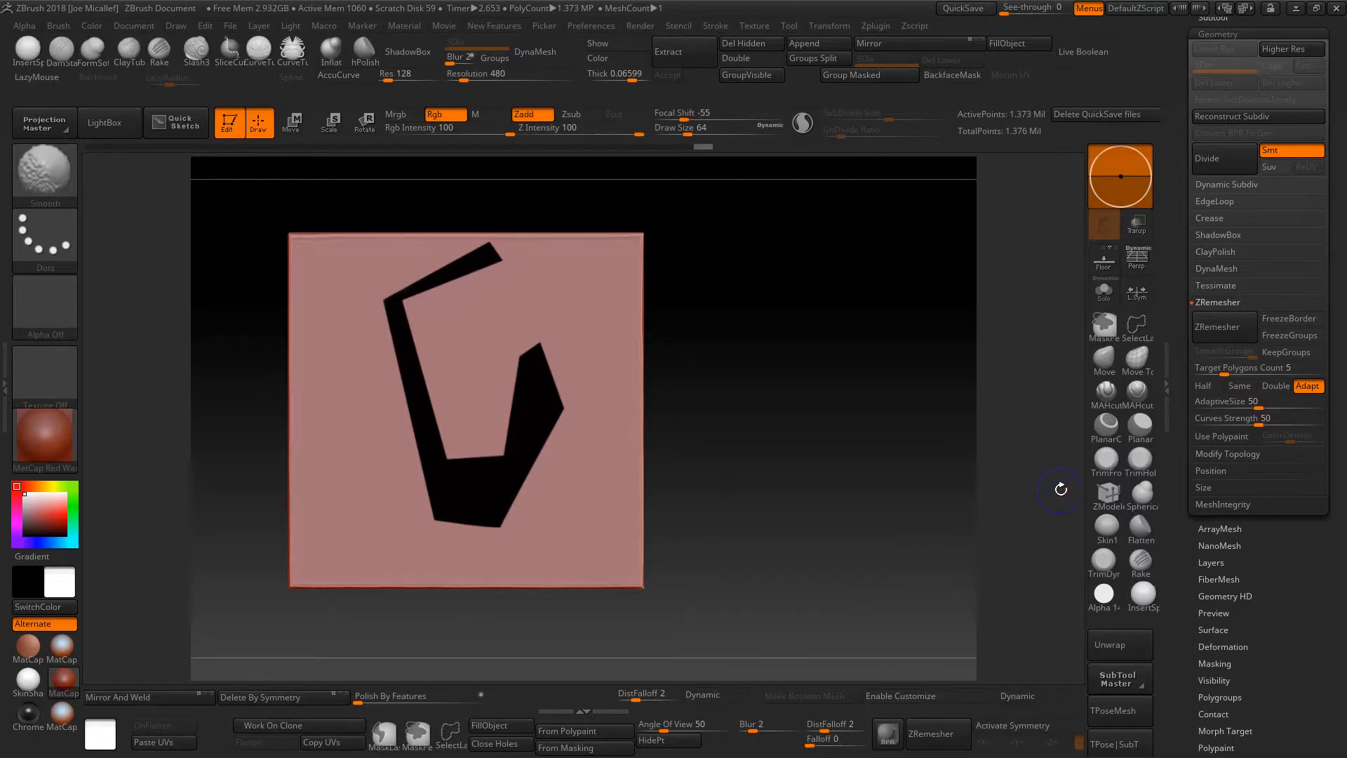
{"action": "scroll", "coordinate": [1298, 559], "scroll_direction": "down", "scroll_amount": 5}
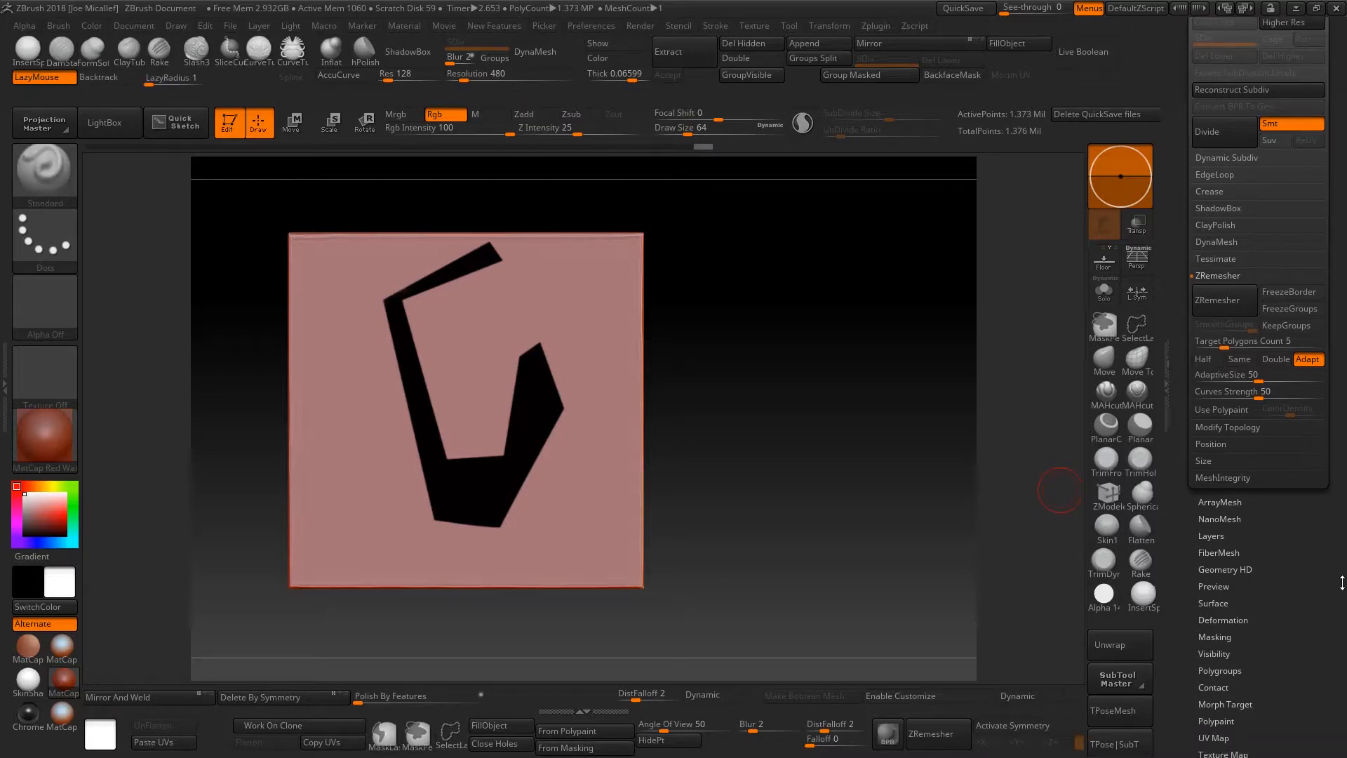
{"action": "left_click_drag", "start_coordinate": [1342, 524], "coordinate": [1313, 468]}
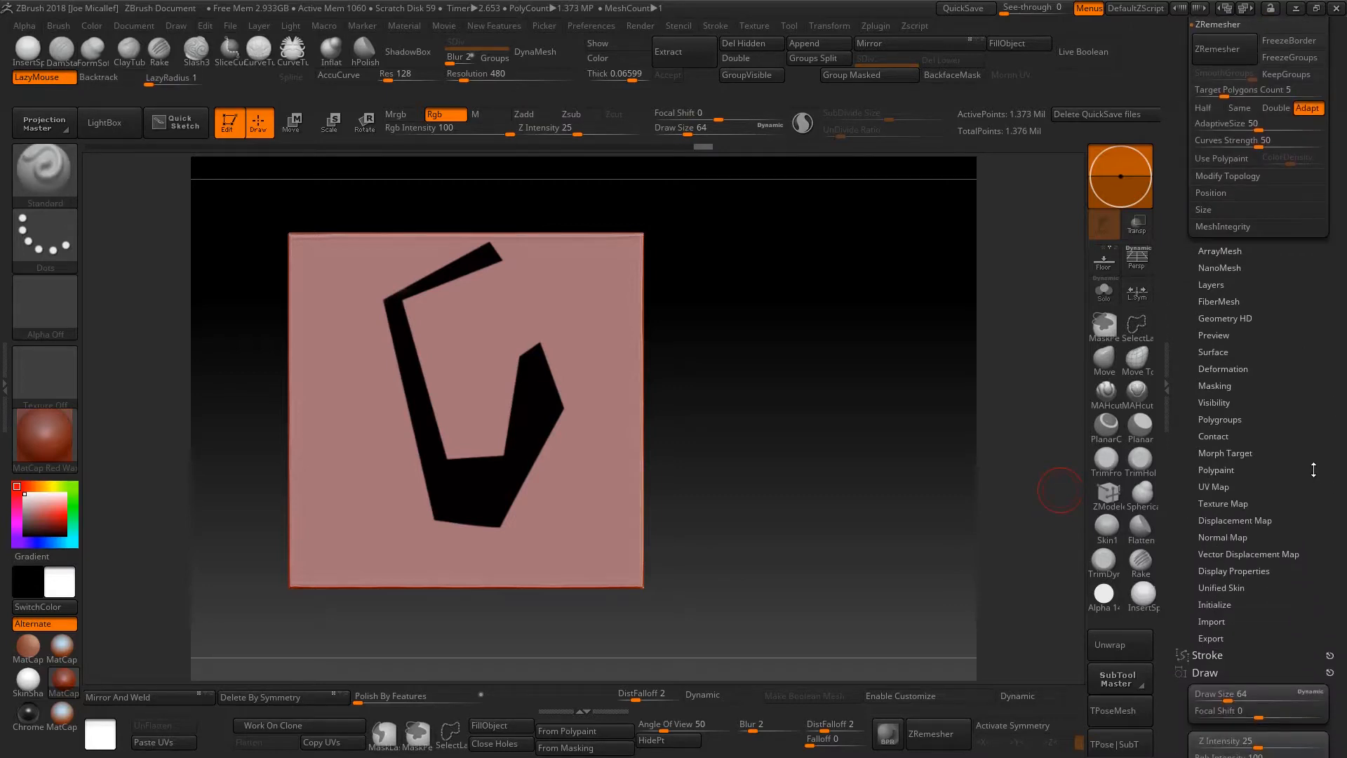
{"action": "left_click", "coordinate": [1222, 392]}
{"action": "left_click_drag", "start_coordinate": [1320, 390], "coordinate": [1320, 447]}
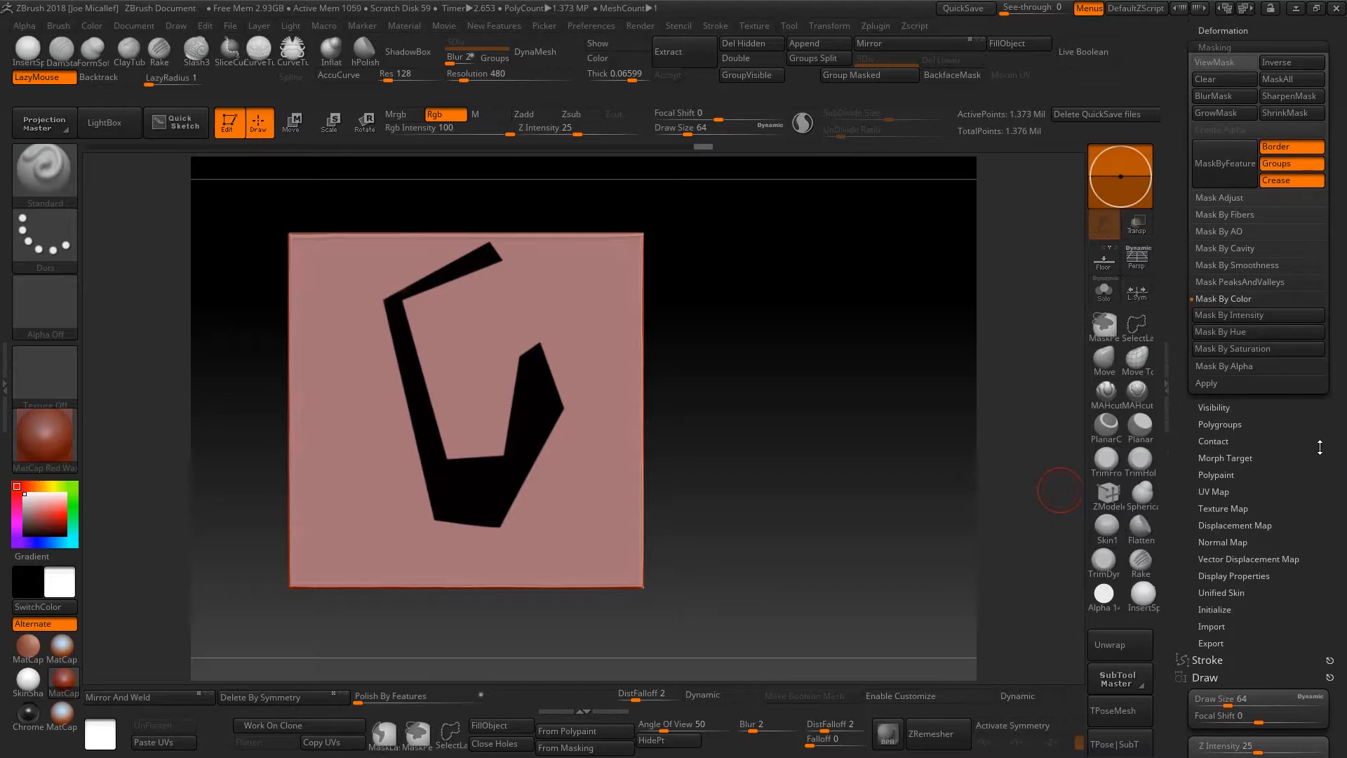
{"action": "key", "text": "ctrl+h"}
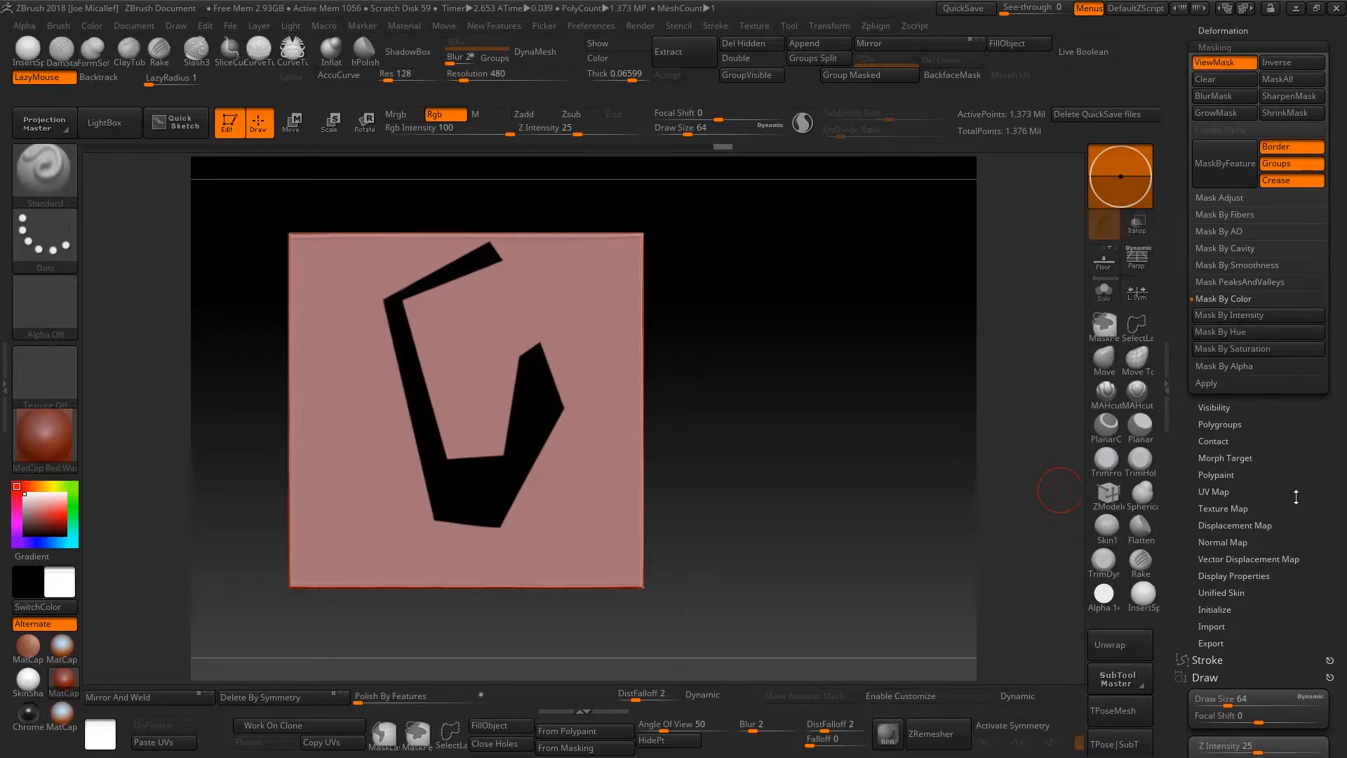
{"action": "left_click_drag", "start_coordinate": [1313, 485], "coordinate": [1313, 550]}
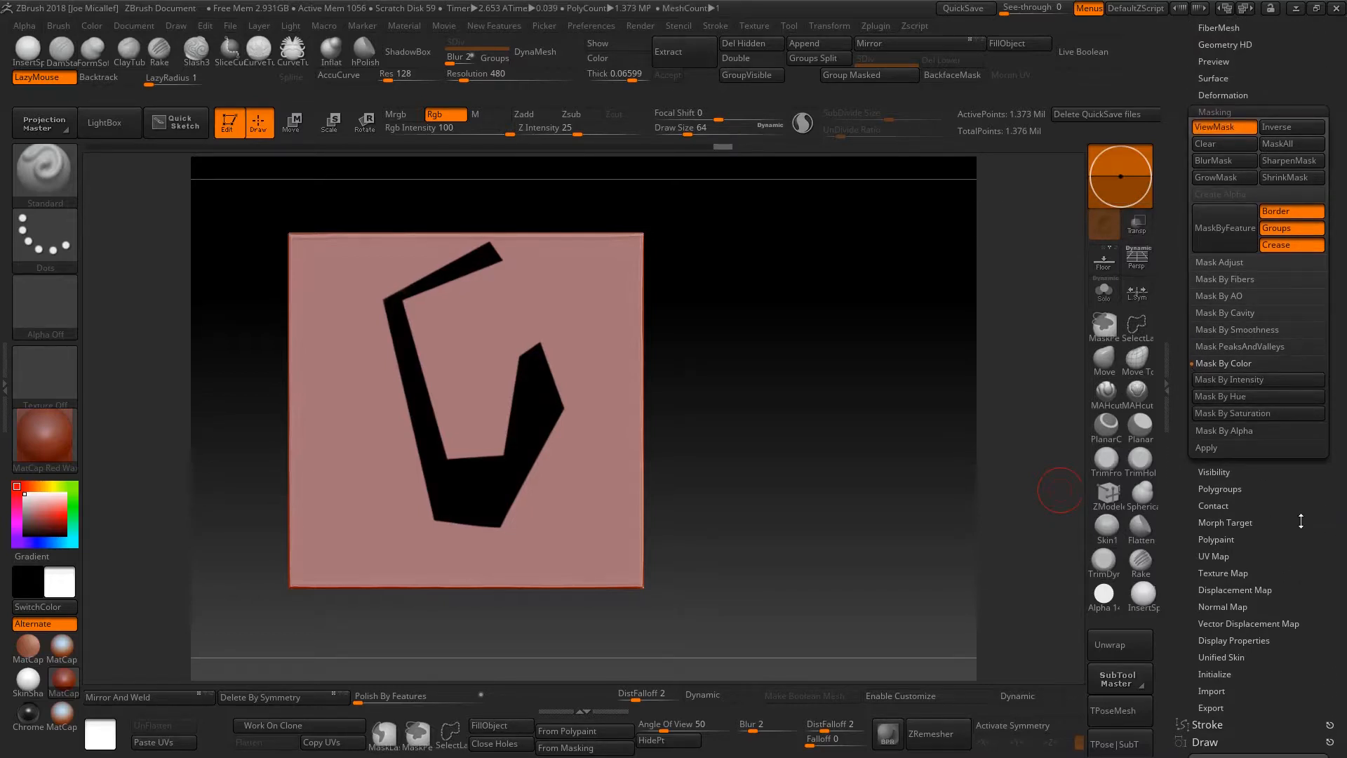
Extract the masked silhouette with smoothing 19 and thickness 0.06599, and accept it as a new subtool.
{"action": "scroll", "coordinate": [1297, 505], "scroll_direction": "up", "scroll_amount": 5}
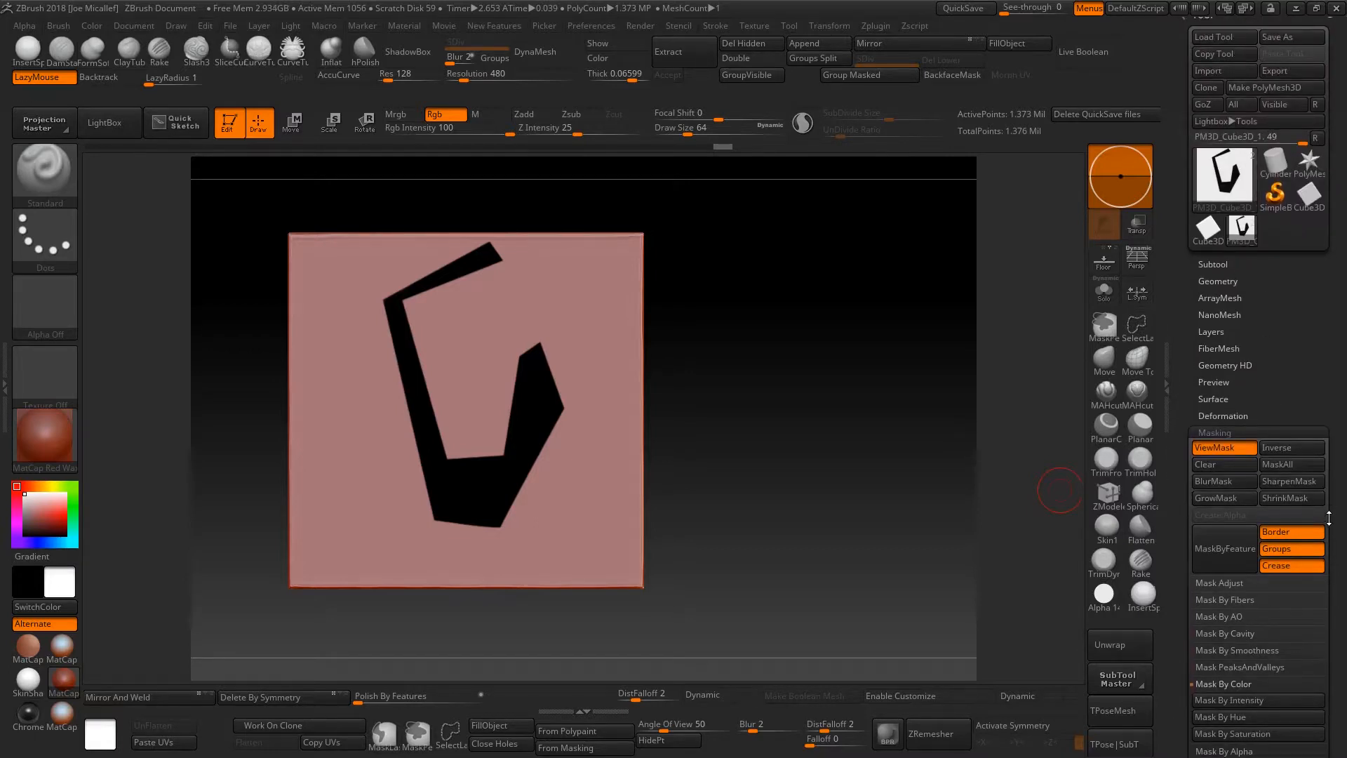
{"action": "scroll", "coordinate": [1295, 437], "scroll_direction": "down", "scroll_amount": 6}
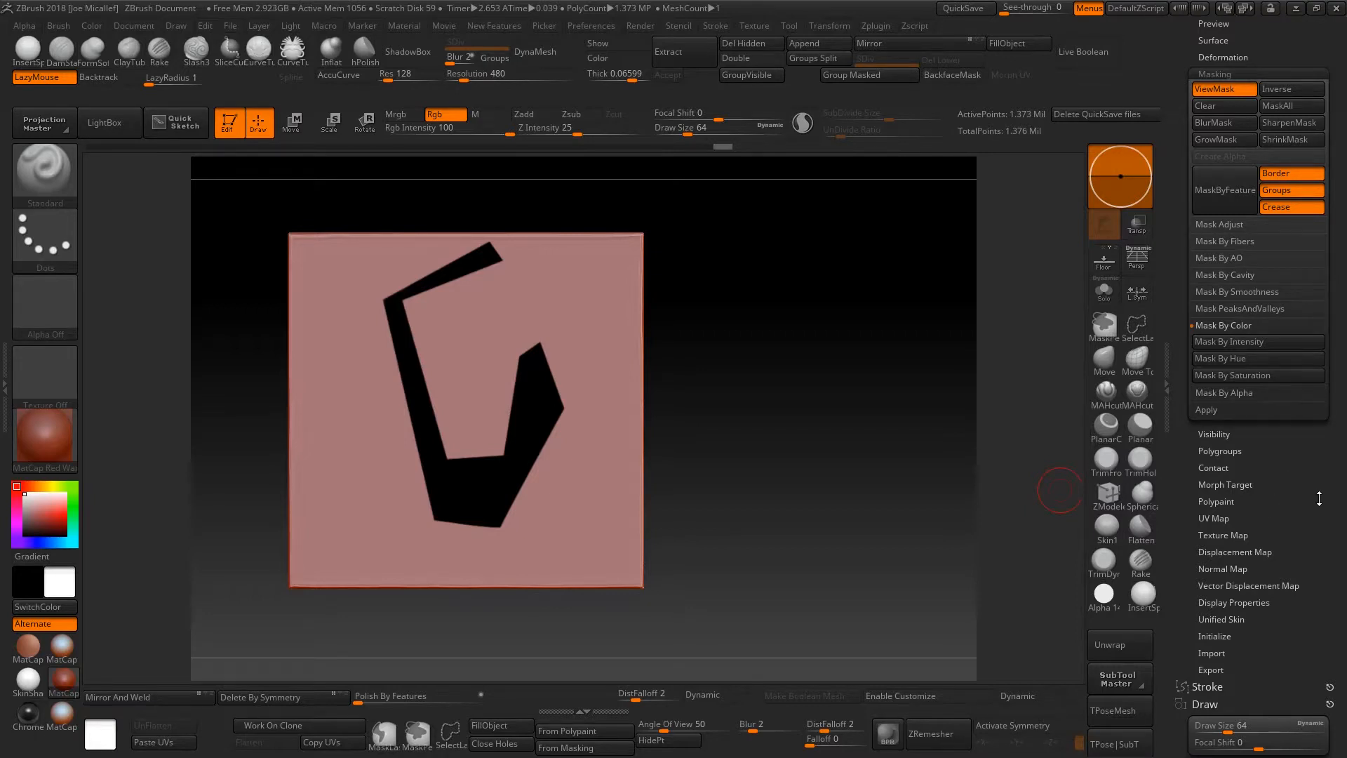
{"action": "scroll", "coordinate": [1308, 420], "scroll_direction": "up", "scroll_amount": 5}
{"action": "left_click", "coordinate": [1219, 230]}
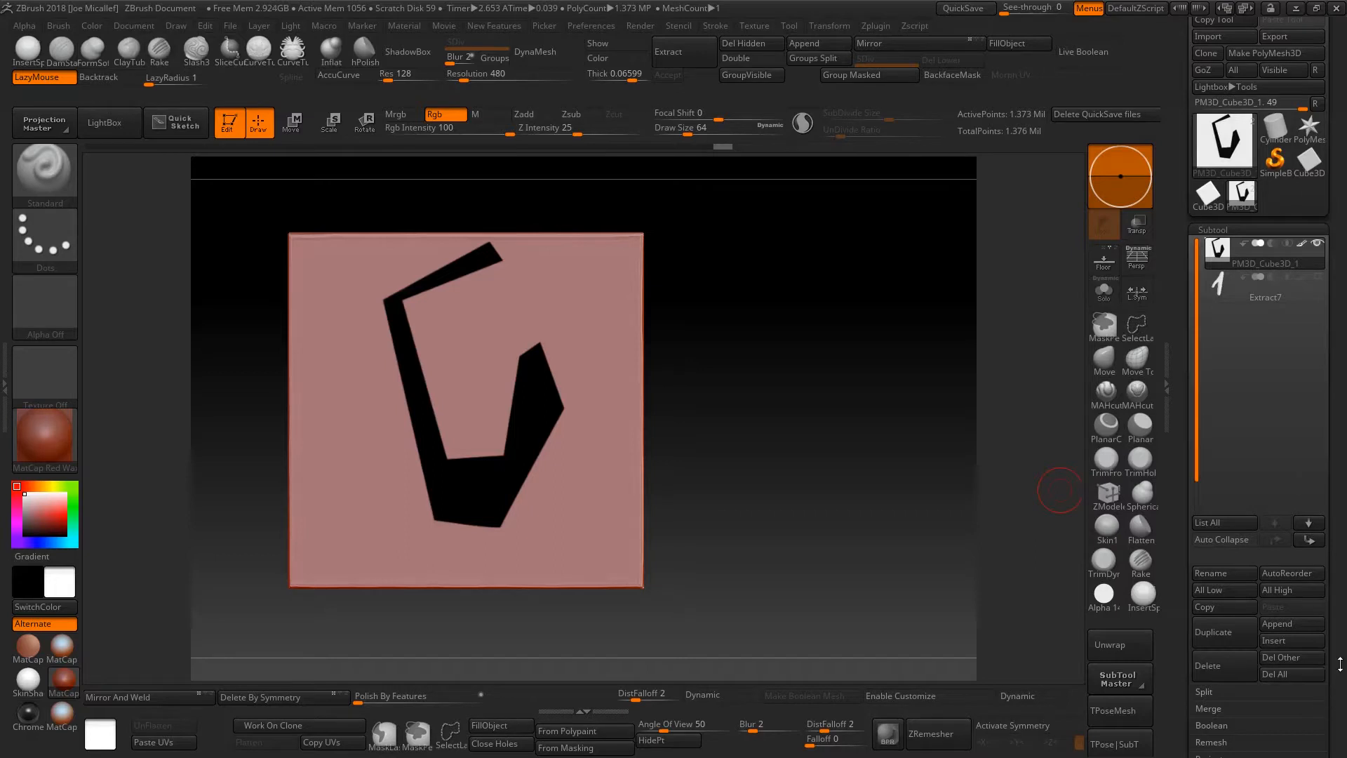
{"action": "left_click_drag", "start_coordinate": [1340, 663], "coordinate": [1339, 464]}
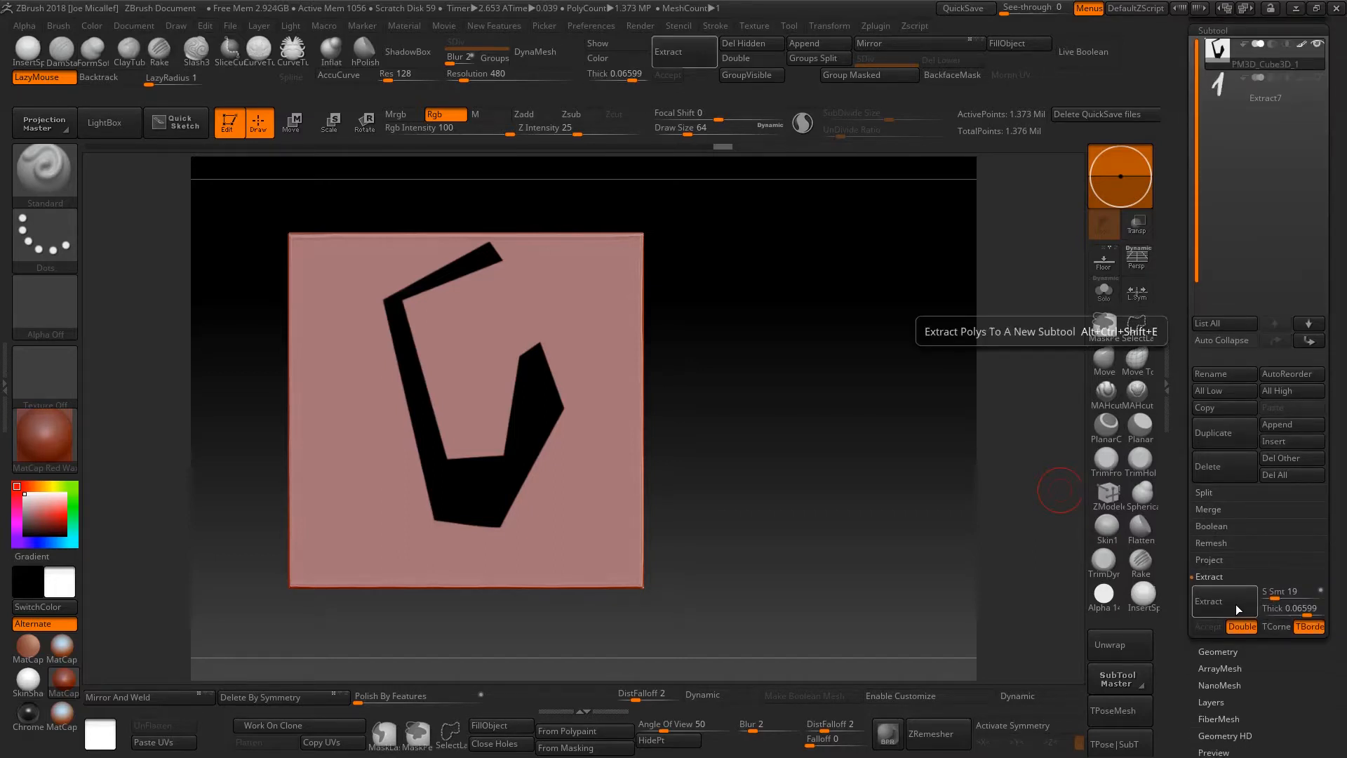
{"action": "left_click", "coordinate": [1235, 604]}
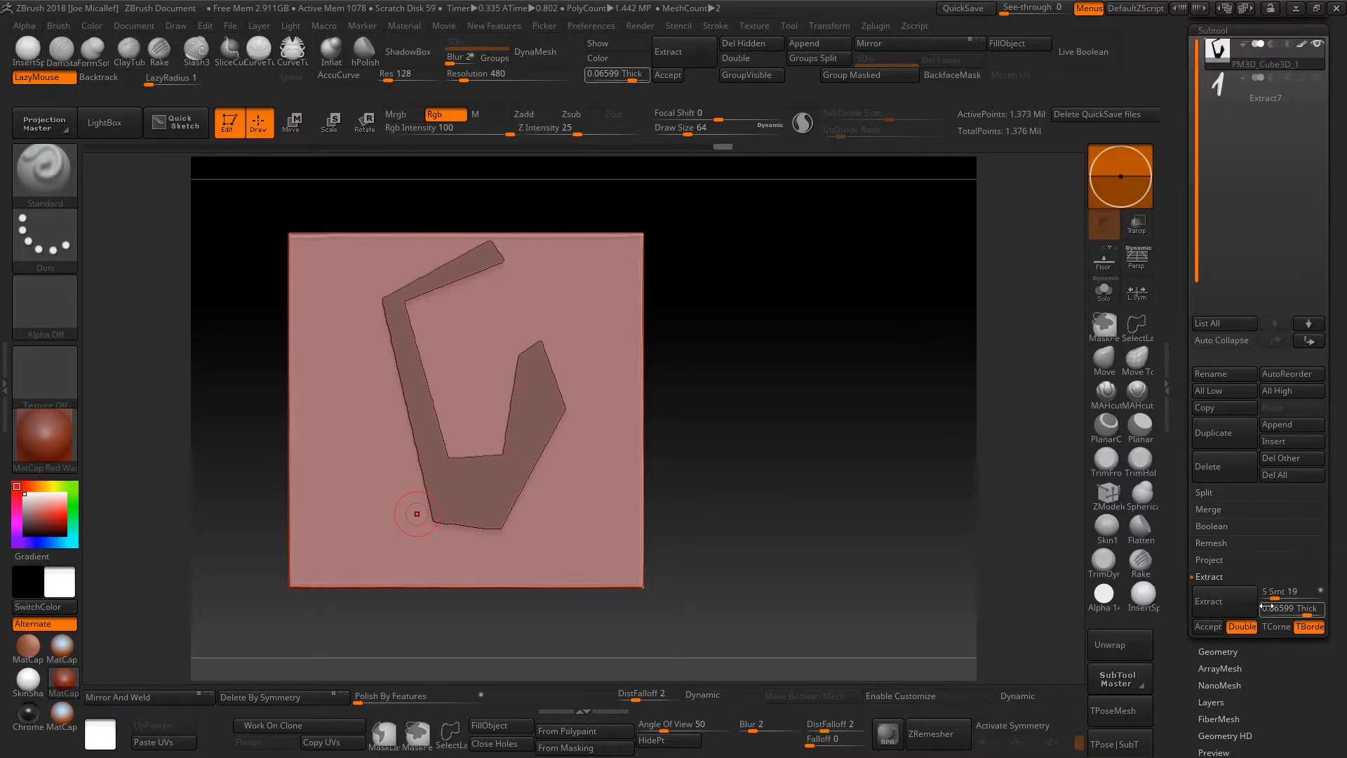
{"action": "left_click", "coordinate": [1210, 627]}
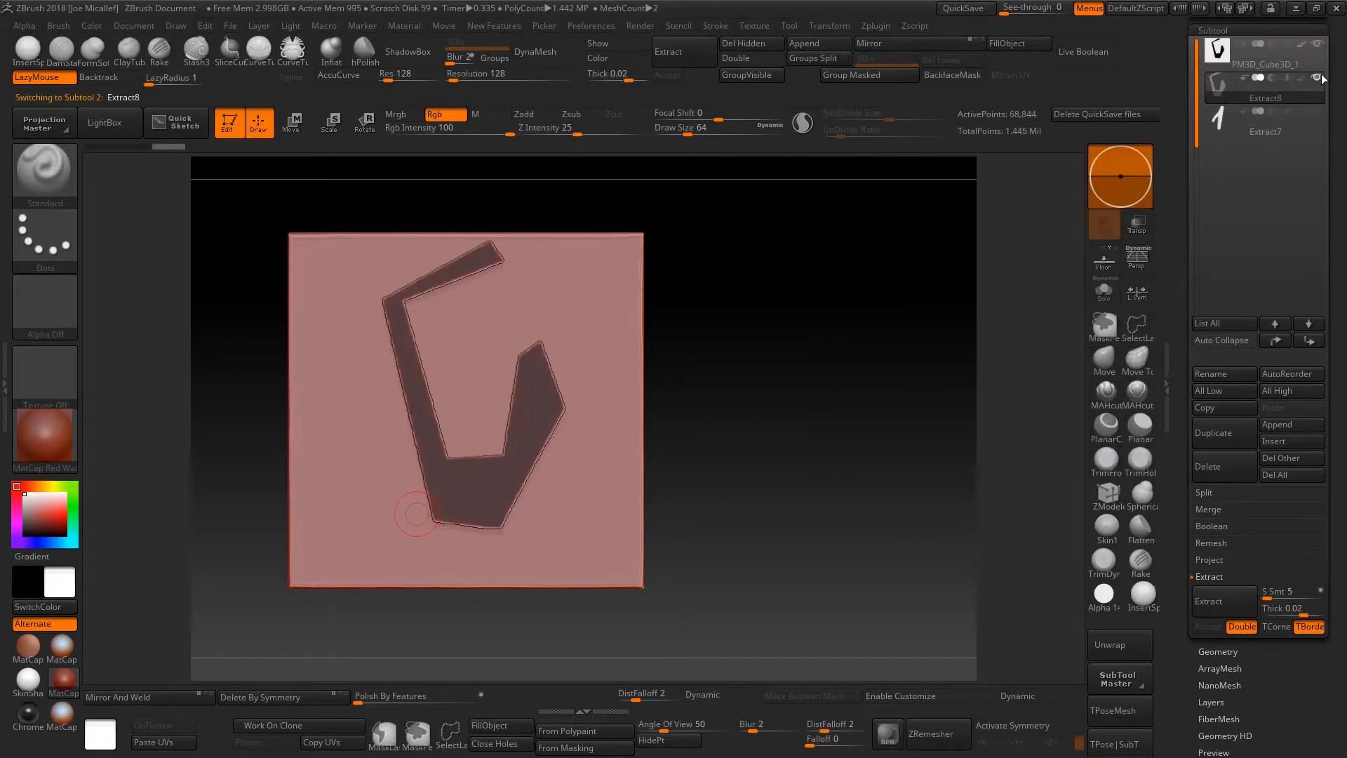
Hide the source cube and clear the mask on the extracted part.
{"action": "left_click", "coordinate": [1319, 46]}
{"action": "left_click_drag", "start_coordinate": [661, 487], "coordinate": [709, 485]}
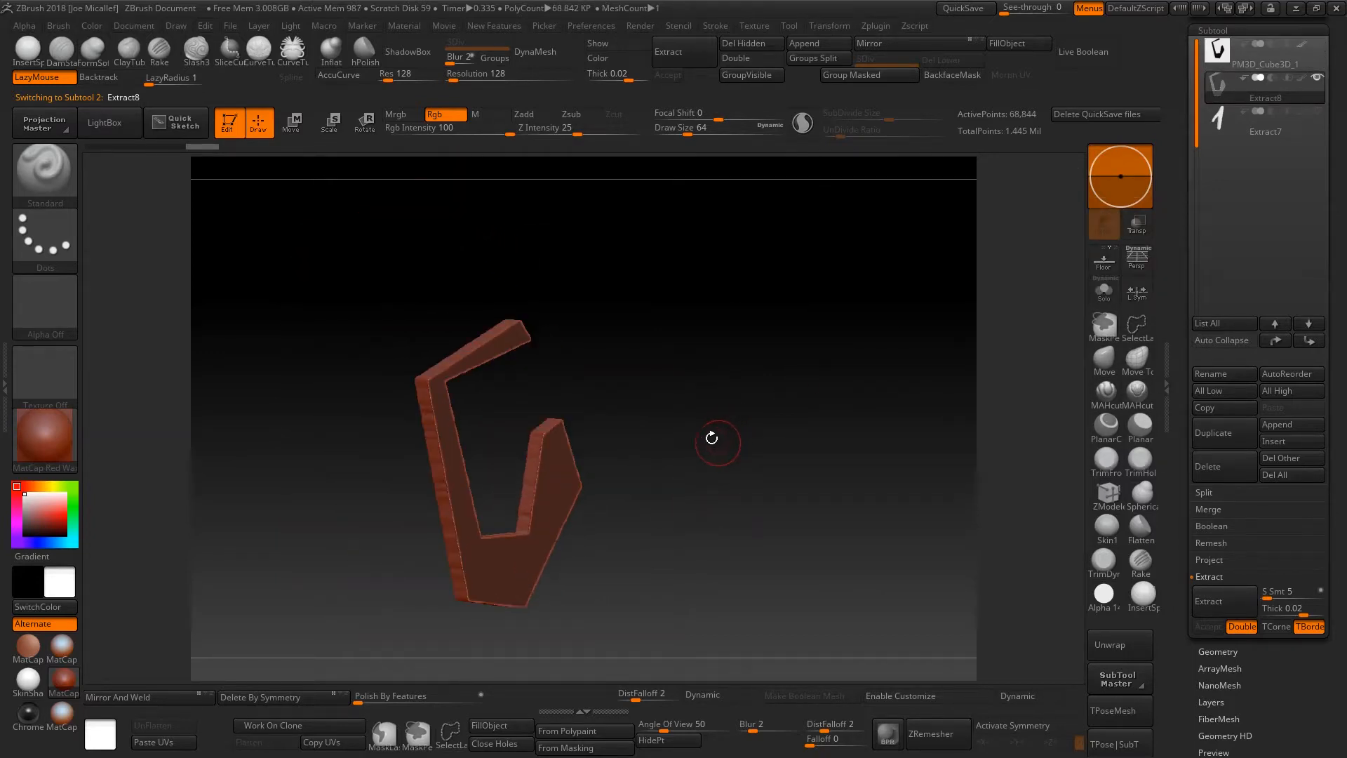
{"action": "key", "text": "ctrl"}
{"action": "left_click_drag", "start_coordinate": [672, 298], "coordinate": [765, 464], "text": "ctrl"}
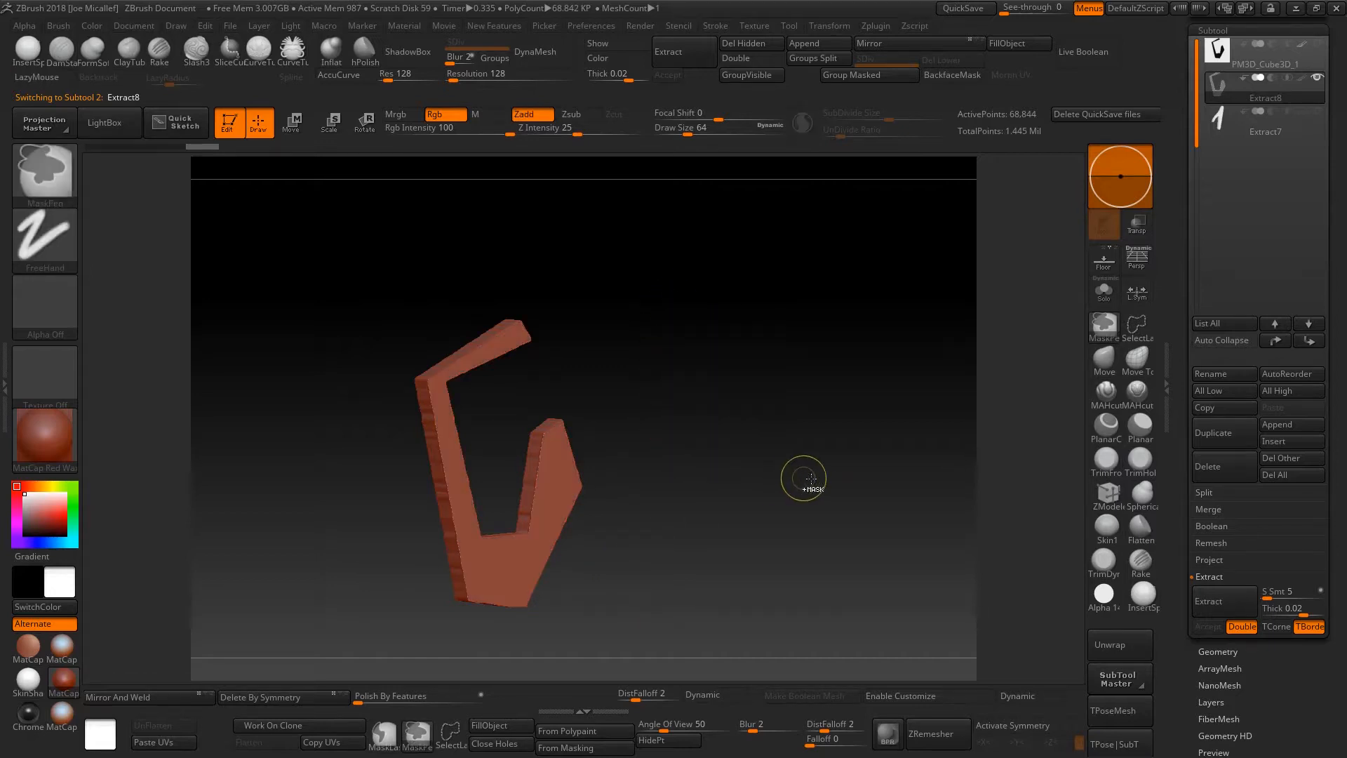
Polish the extracted part's jagged sides with the Polish Crisp Edges deformation at about 44.
{"action": "left_click_drag", "start_coordinate": [1342, 583], "coordinate": [1345, 495]}
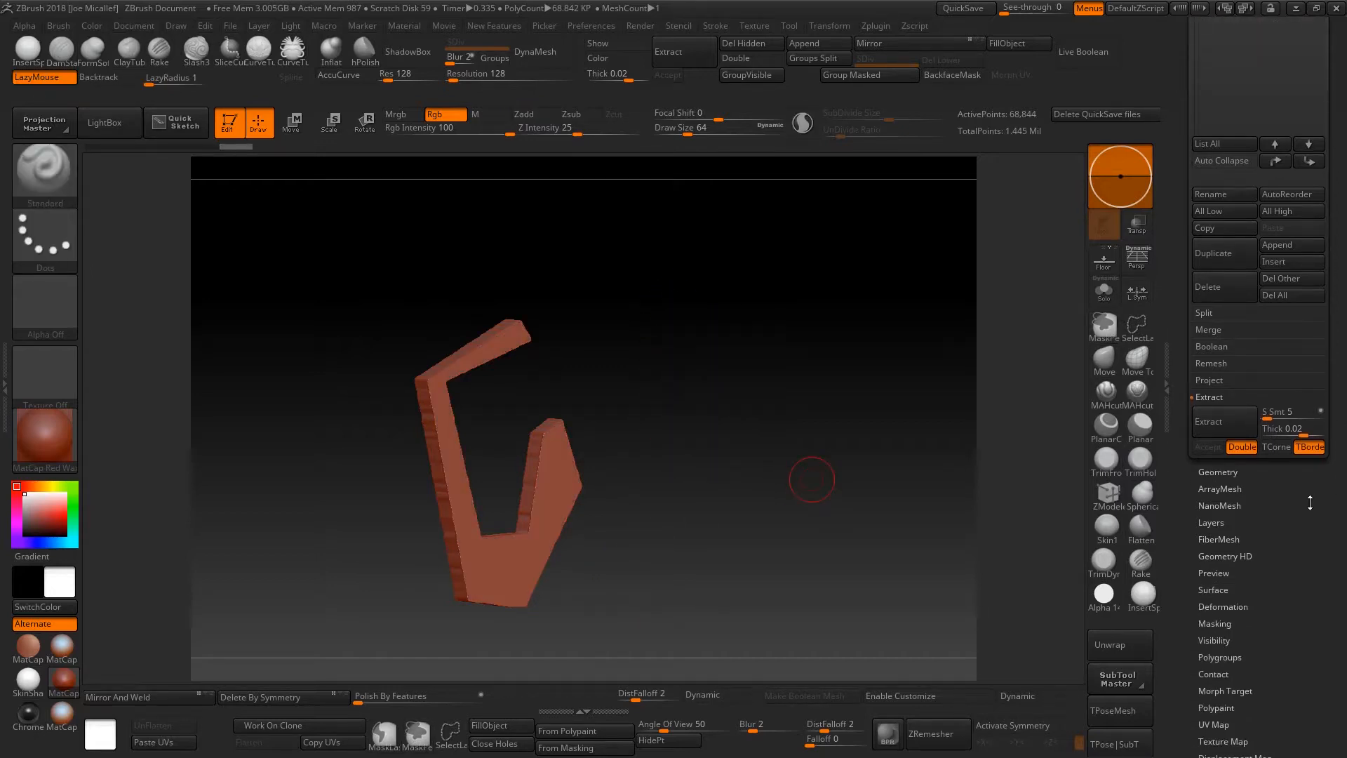
{"action": "mouse_move", "coordinate": [1311, 569]}
{"action": "left_mouse_down"}
{"action": "mouse_move", "coordinate": [1316, 478]}
{"action": "mouse_move", "coordinate": [1306, 486]}
{"action": "mouse_move", "coordinate": [1295, 435]}
{"action": "mouse_move", "coordinate": [1289, 468]}
{"action": "left_mouse_up"}
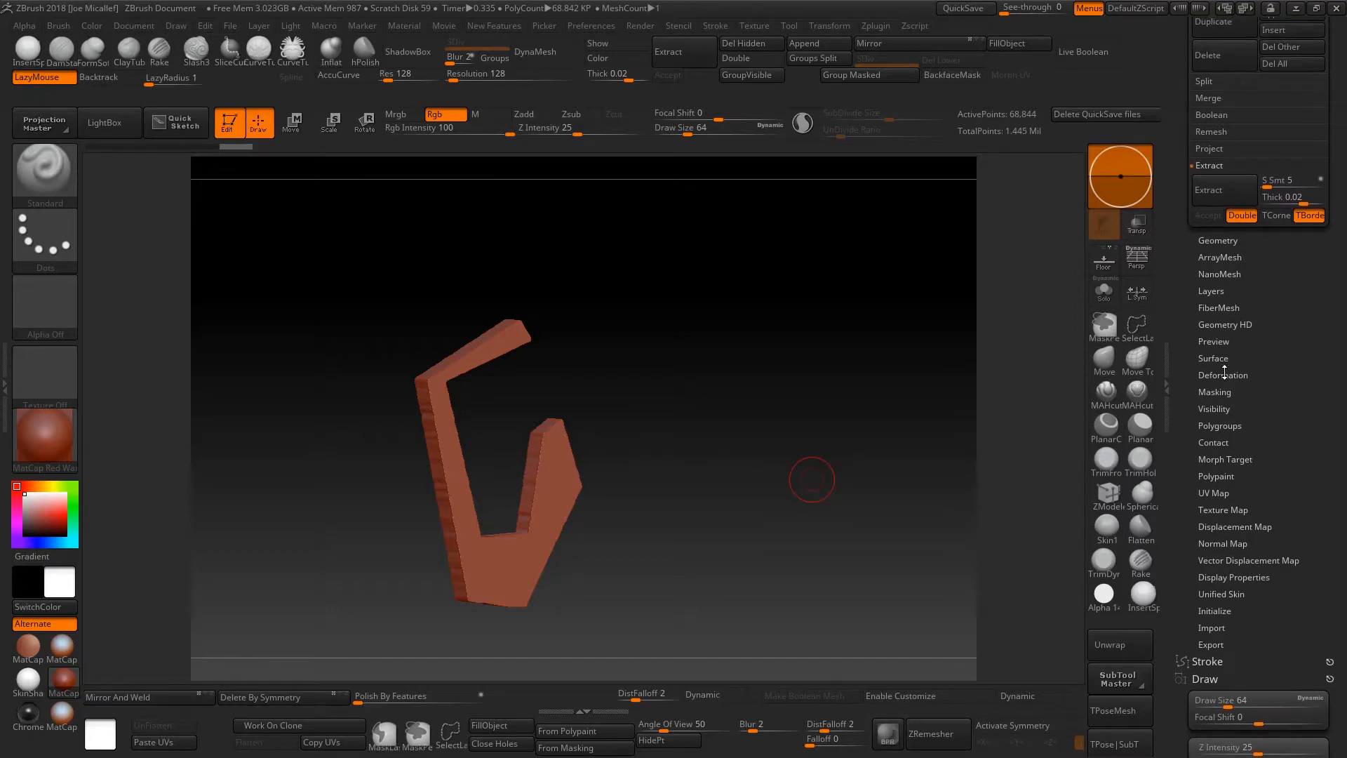
{"action": "left_click", "coordinate": [1224, 374]}
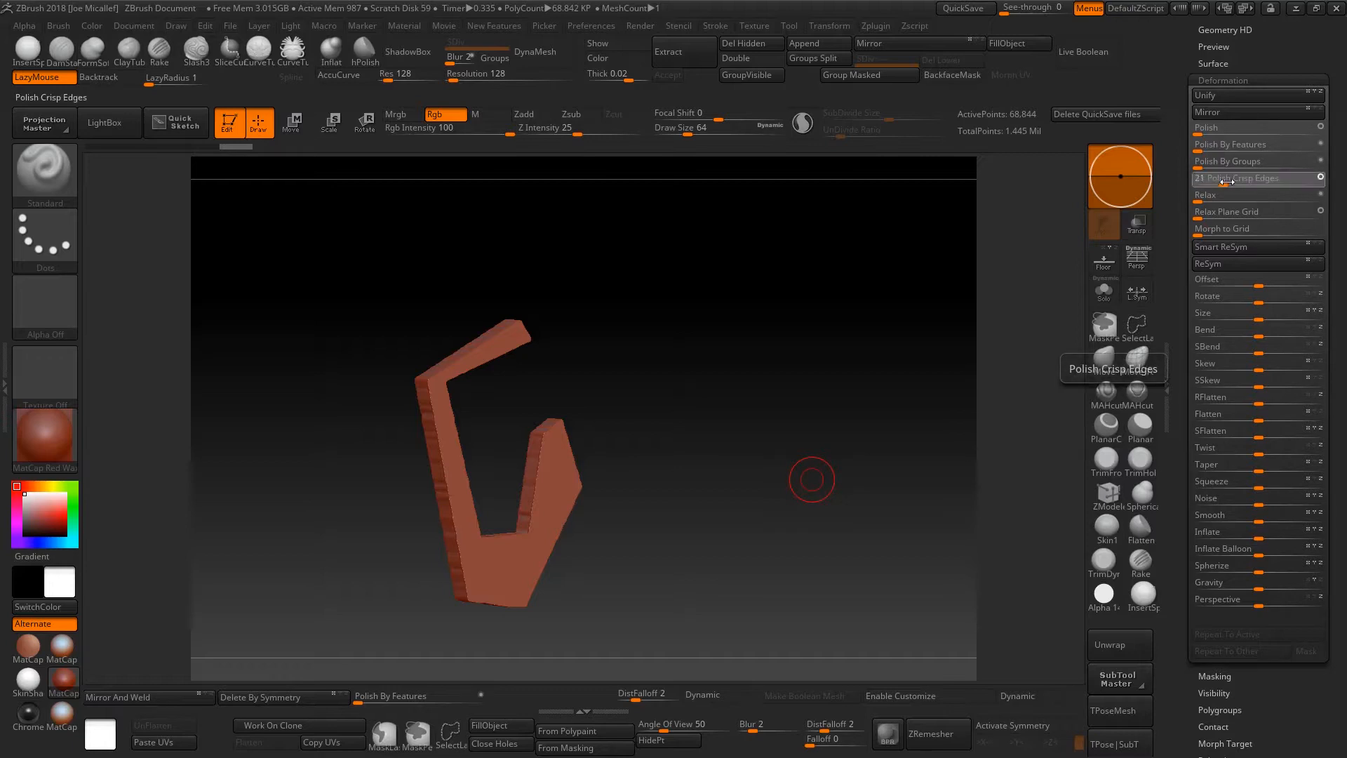
{"action": "left_click_drag", "start_coordinate": [1226, 182], "coordinate": [1251, 183]}
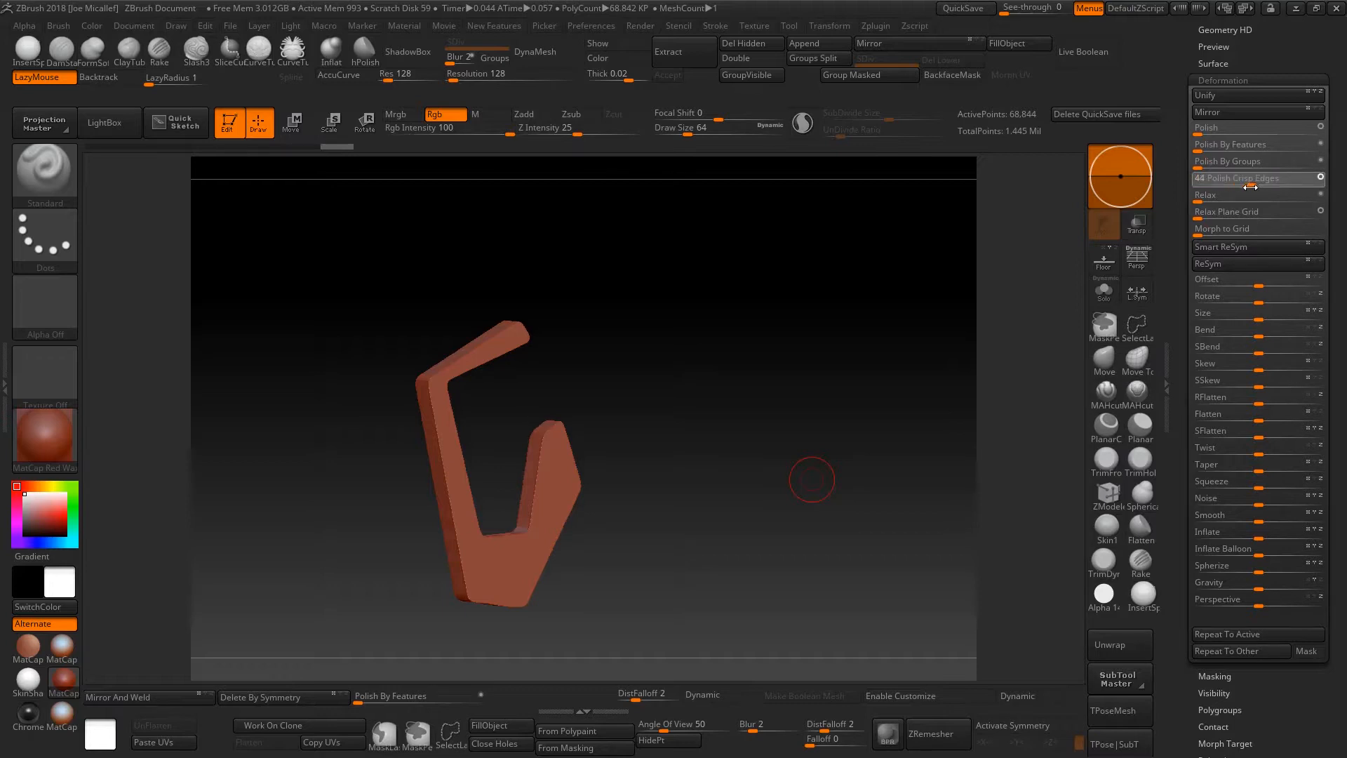
Face the part front-on, select the TrimCurve brush and trim along the upper arm's outer edge.
{"action": "mouse_move", "coordinate": [787, 570]}
{"action": "left_mouse_down"}
{"action": "mouse_move", "coordinate": [764, 578]}
{"action": "mouse_move", "coordinate": [776, 579]}
{"action": "mouse_move", "coordinate": [769, 555]}
{"action": "mouse_move", "coordinate": [751, 578]}
{"action": "mouse_move", "coordinate": [772, 631]}
{"action": "mouse_move", "coordinate": [755, 596]}
{"action": "mouse_move", "coordinate": [780, 576]}
{"action": "left_mouse_up"}
{"action": "left_click_drag", "start_coordinate": [689, 497], "coordinate": [689, 500]}
{"action": "key", "text": "ctrl+shift"}
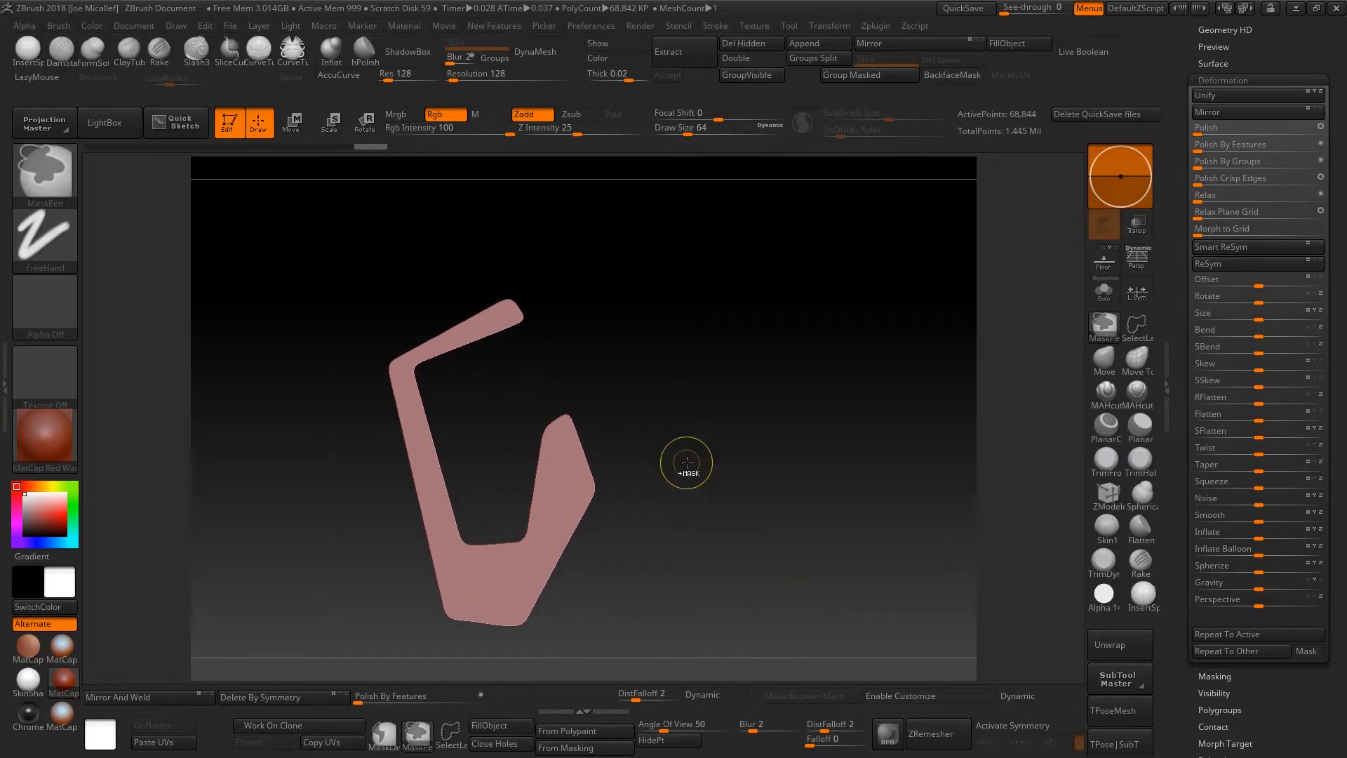
{"action": "left_click", "coordinate": [43, 175]}
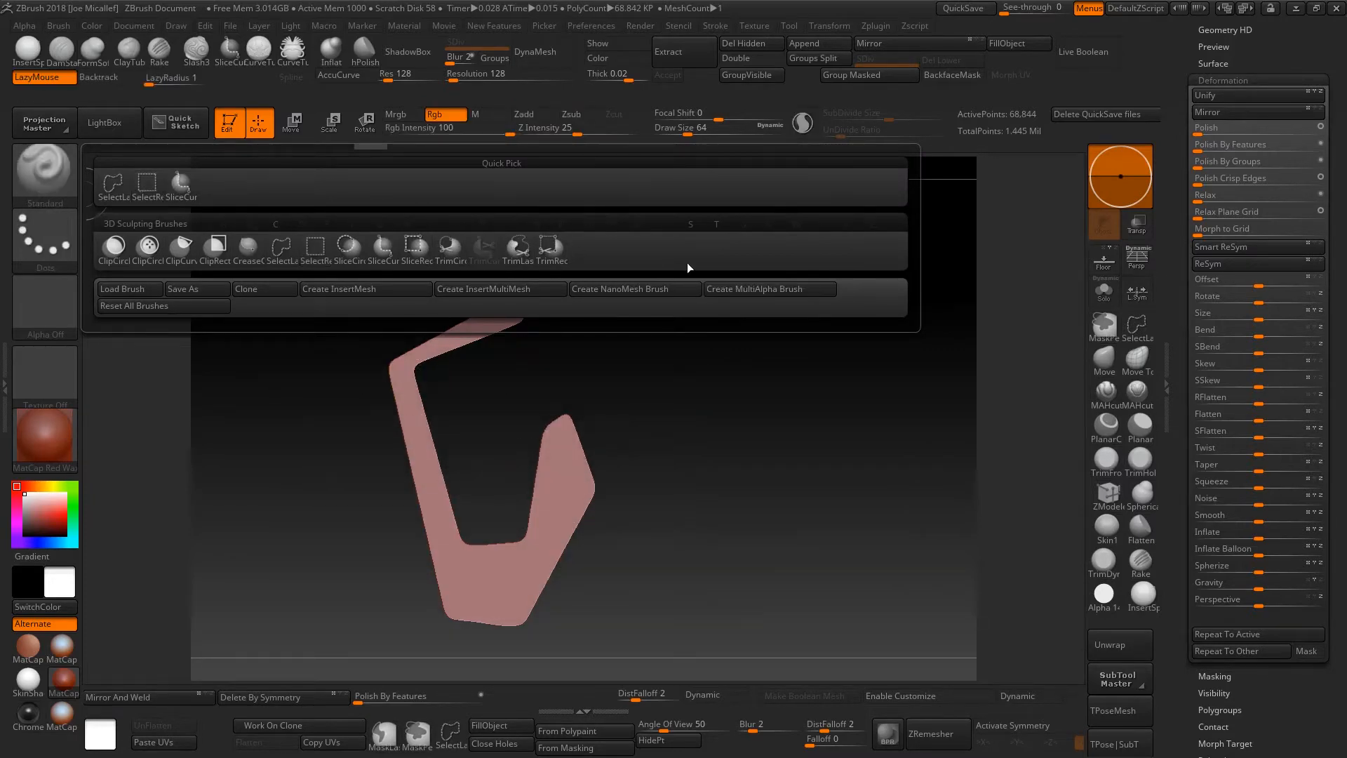
{"action": "left_click_drag", "start_coordinate": [343, 387], "coordinate": [583, 270], "text": "ctrl+shift"}
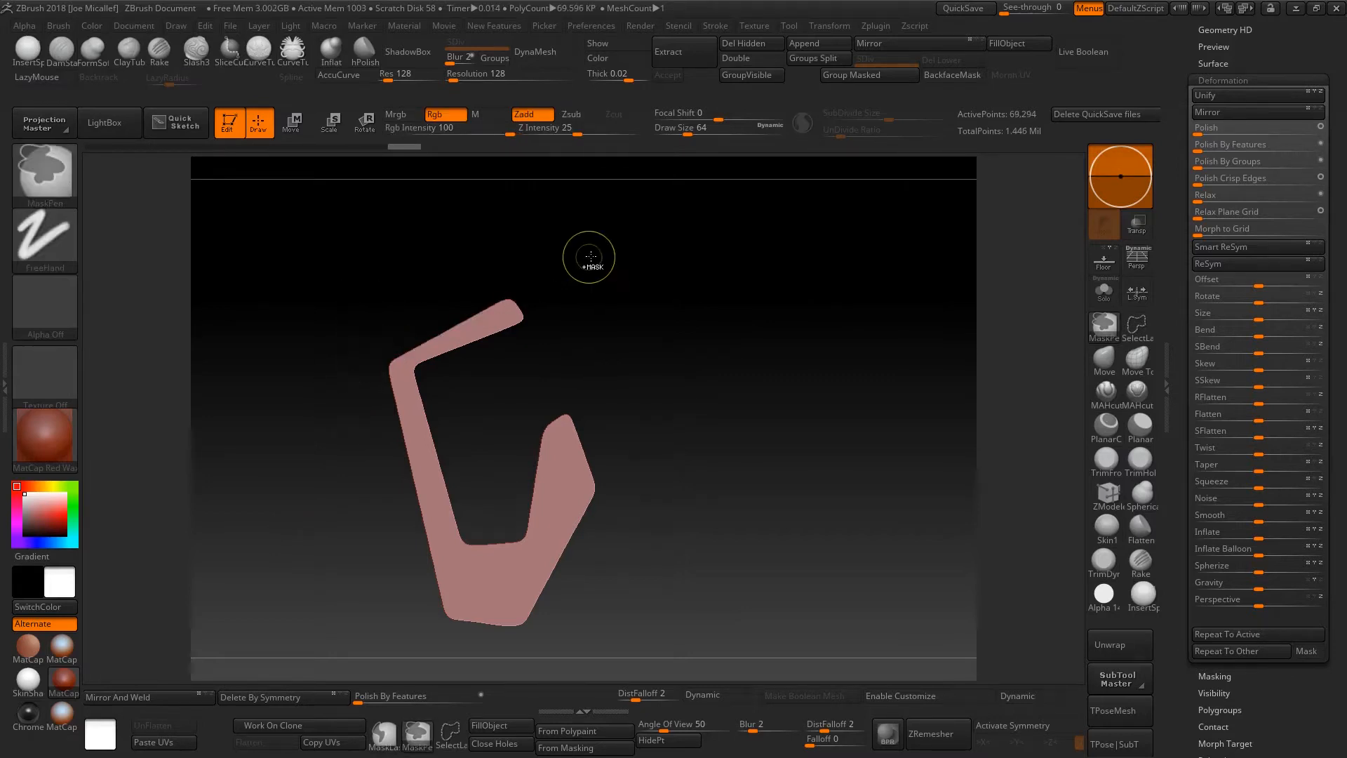
Trim the upper arm thinner with a straight cut along its outer edge.
{"action": "left_click_drag", "start_coordinate": [679, 541], "coordinate": [637, 542]}
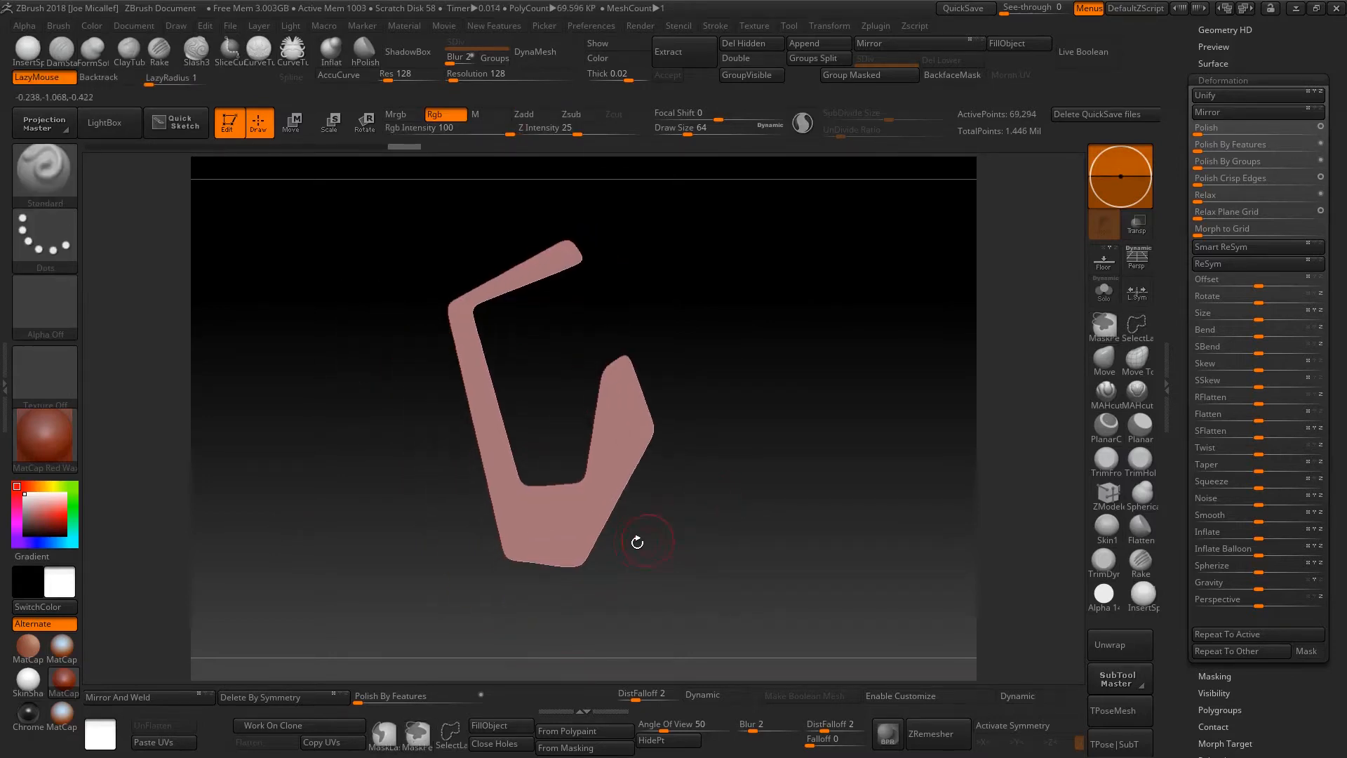
{"action": "left_click", "coordinate": [621, 565], "text": "ctrl"}
{"action": "left_click", "coordinate": [622, 567], "text": "ctrl"}
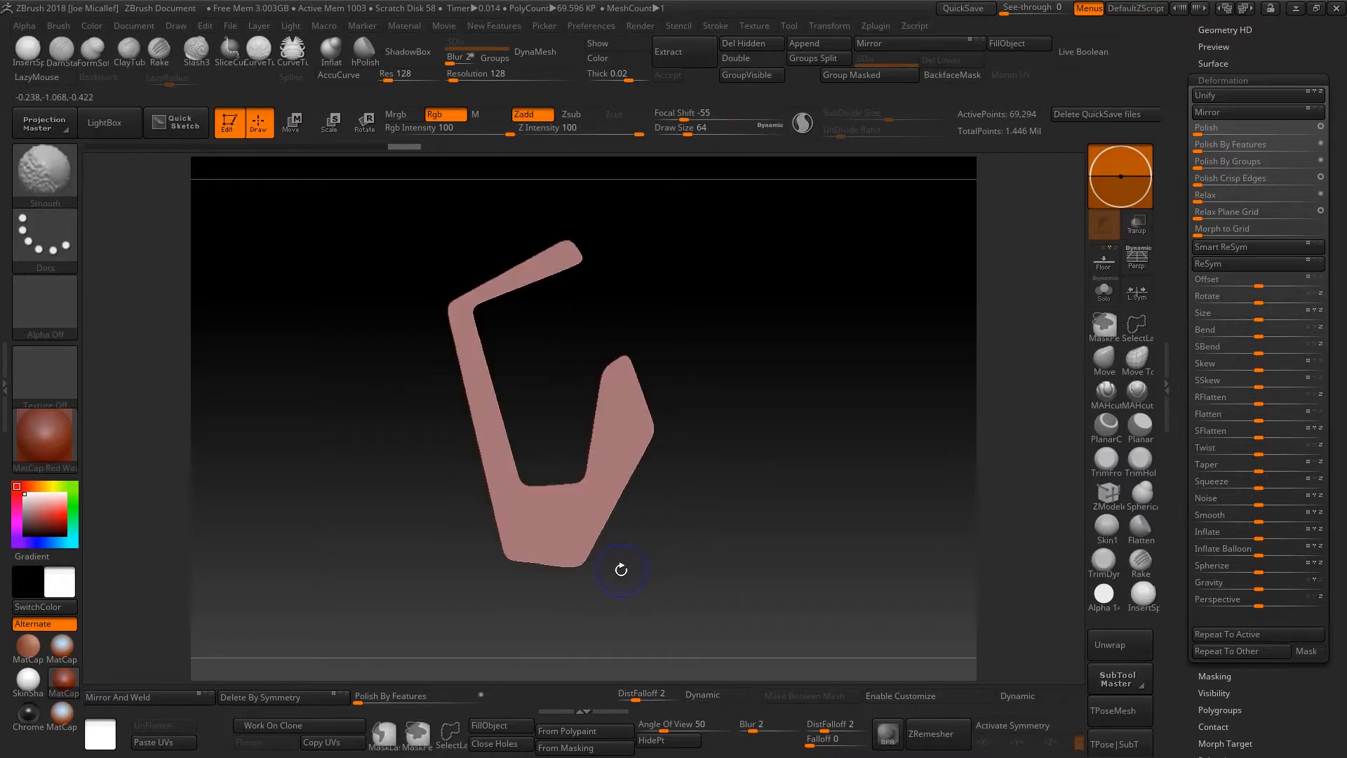
{"action": "mouse_move", "coordinate": [694, 372]}
{"action": "left_mouse_down"}
{"action": "mouse_move", "coordinate": [680, 421]}
{"action": "mouse_move", "coordinate": [664, 364]}
{"action": "left_mouse_up"}
{"action": "left_click_drag", "start_coordinate": [419, 315], "coordinate": [522, 247], "text": "ctrl"}
{"action": "left_click_drag", "start_coordinate": [683, 284], "coordinate": [742, 372], "text": "ctrl"}
{"action": "mouse_move", "coordinate": [421, 322]}
{"action": "left_mouse_down", "text": "ctrl+shift"}
{"action": "mouse_move", "coordinate": [557, 237]}
{"action": "mouse_move", "coordinate": [628, 223]}
{"action": "left_mouse_up", "text": "ctrl+shift"}
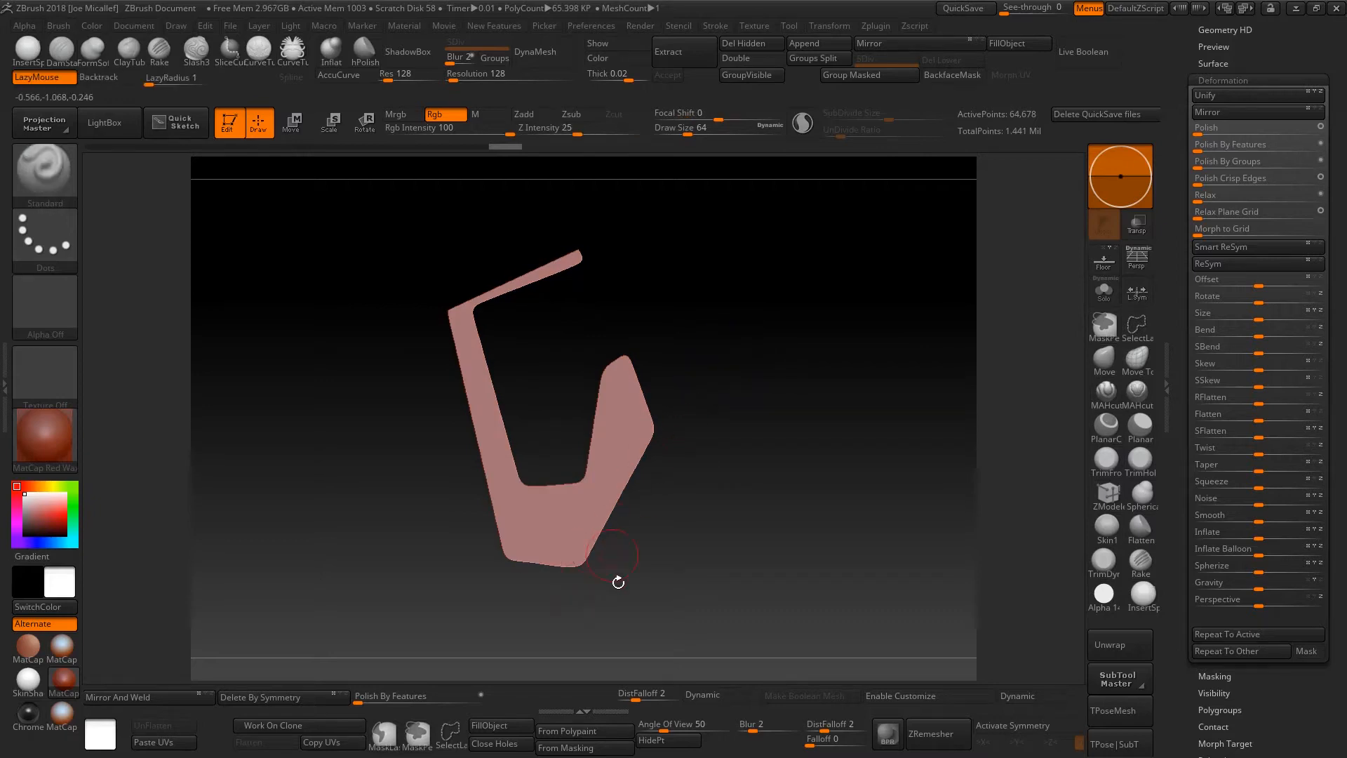
Trim the part's lower-right outer edge with a straight diagonal cut to sharpen its corners.
{"action": "mouse_move", "coordinate": [710, 379]}
{"action": "left_mouse_down", "text": "ctrl+shift"}
{"action": "mouse_move", "coordinate": [637, 583]}
{"action": "mouse_move", "coordinate": [605, 606]}
{"action": "mouse_move", "coordinate": [559, 598]}
{"action": "left_mouse_up", "text": "ctrl+shift"}
{"action": "mouse_move", "coordinate": [764, 531]}
{"action": "left_mouse_down"}
{"action": "mouse_move", "coordinate": [743, 528]}
{"action": "mouse_move", "coordinate": [793, 556]}
{"action": "mouse_move", "coordinate": [778, 523]}
{"action": "mouse_move", "coordinate": [745, 553]}
{"action": "mouse_move", "coordinate": [709, 490]}
{"action": "mouse_move", "coordinate": [727, 583]}
{"action": "left_mouse_up"}
{"action": "left_click_drag", "start_coordinate": [674, 490], "coordinate": [733, 449]}
{"action": "left_click_drag", "start_coordinate": [801, 536], "coordinate": [775, 559], "text": "shift"}
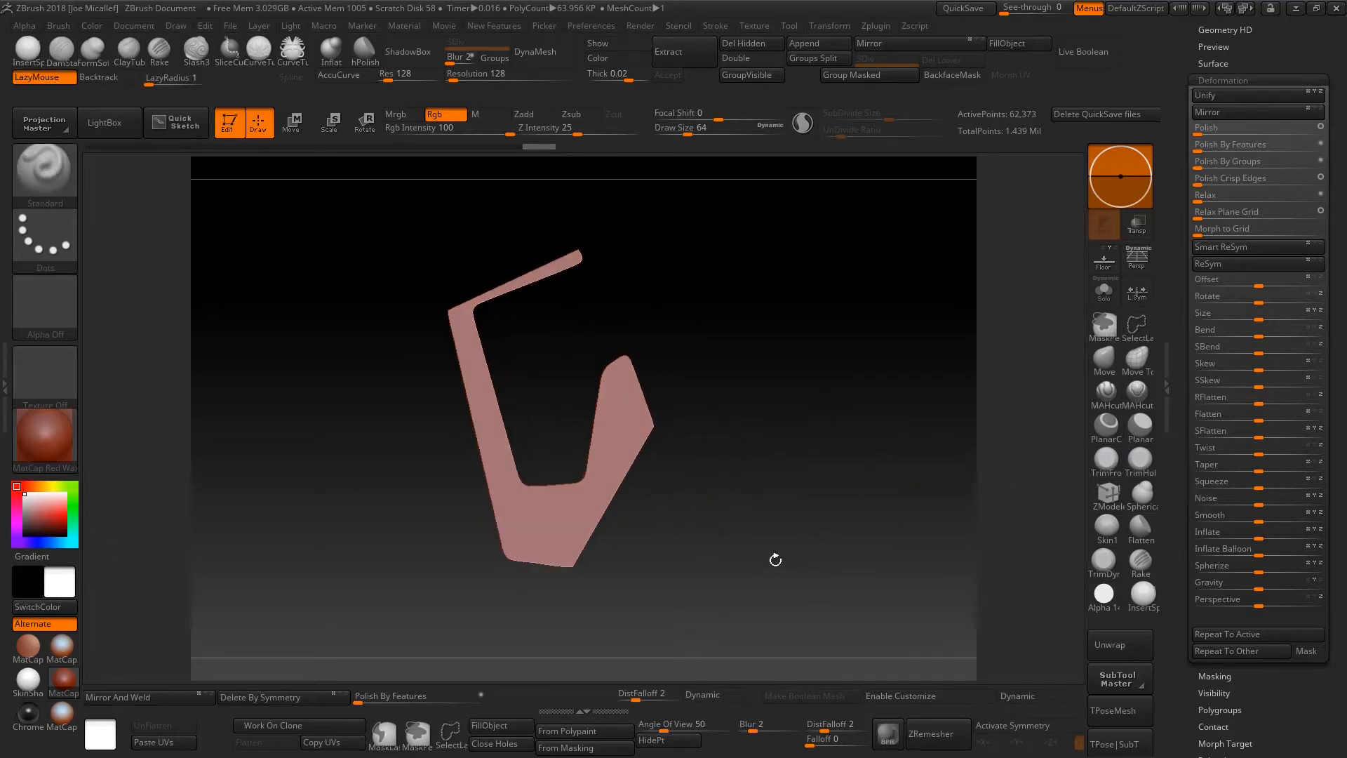
Turn on Array Mesh for the trimmed part.
{"action": "scroll", "coordinate": [1345, 365], "scroll_direction": "down", "scroll_amount": 5}
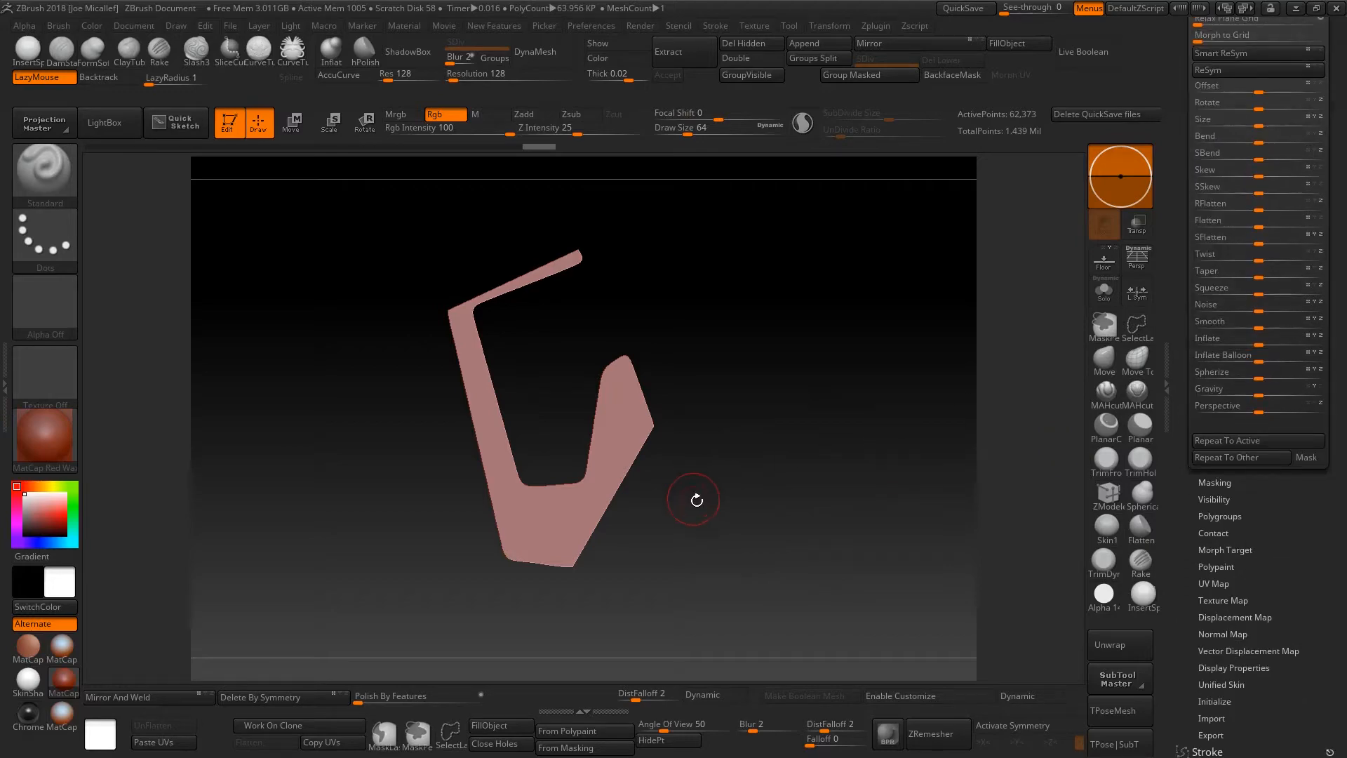
{"action": "left_click_drag", "start_coordinate": [690, 561], "coordinate": [533, 581], "text": "alt"}
{"action": "scroll", "coordinate": [1309, 532], "scroll_direction": "down", "scroll_amount": 5}
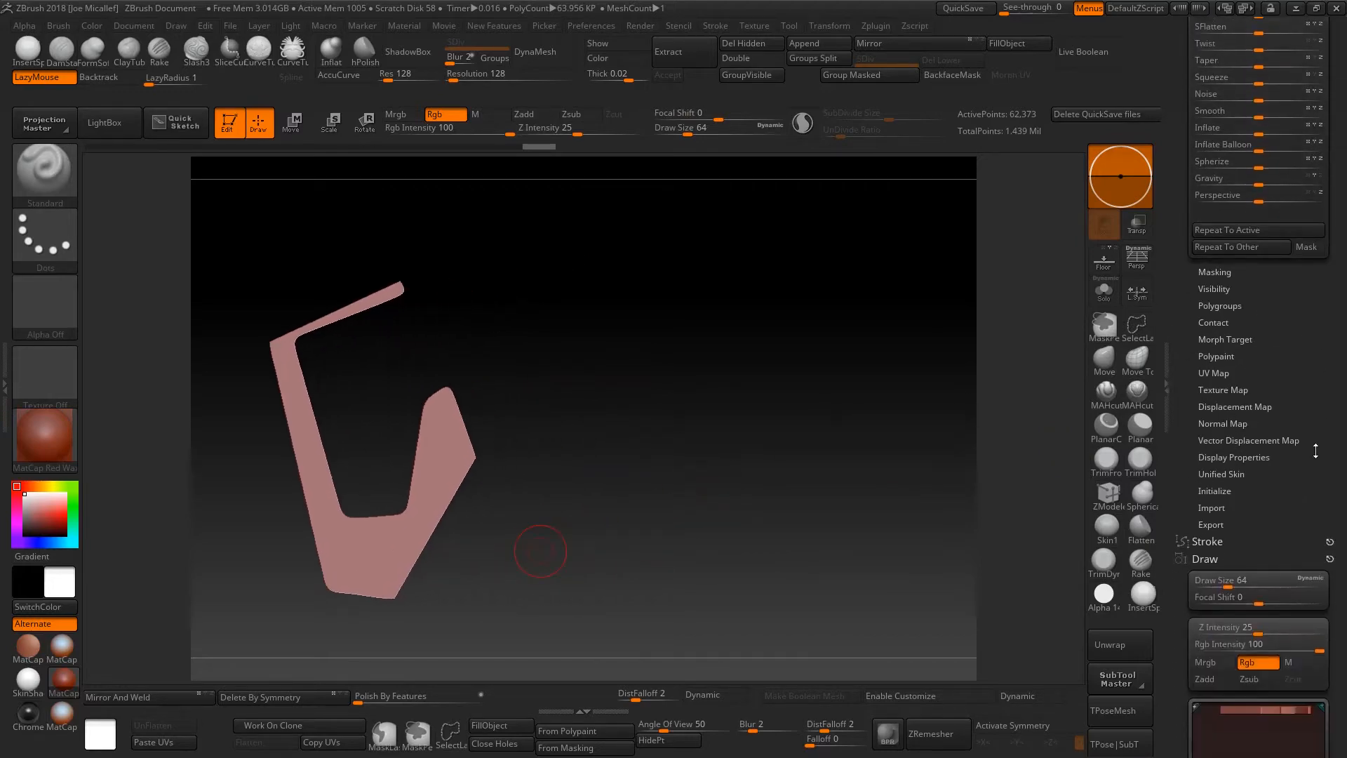
{"action": "scroll", "coordinate": [1306, 373], "scroll_direction": "up", "scroll_amount": 15}
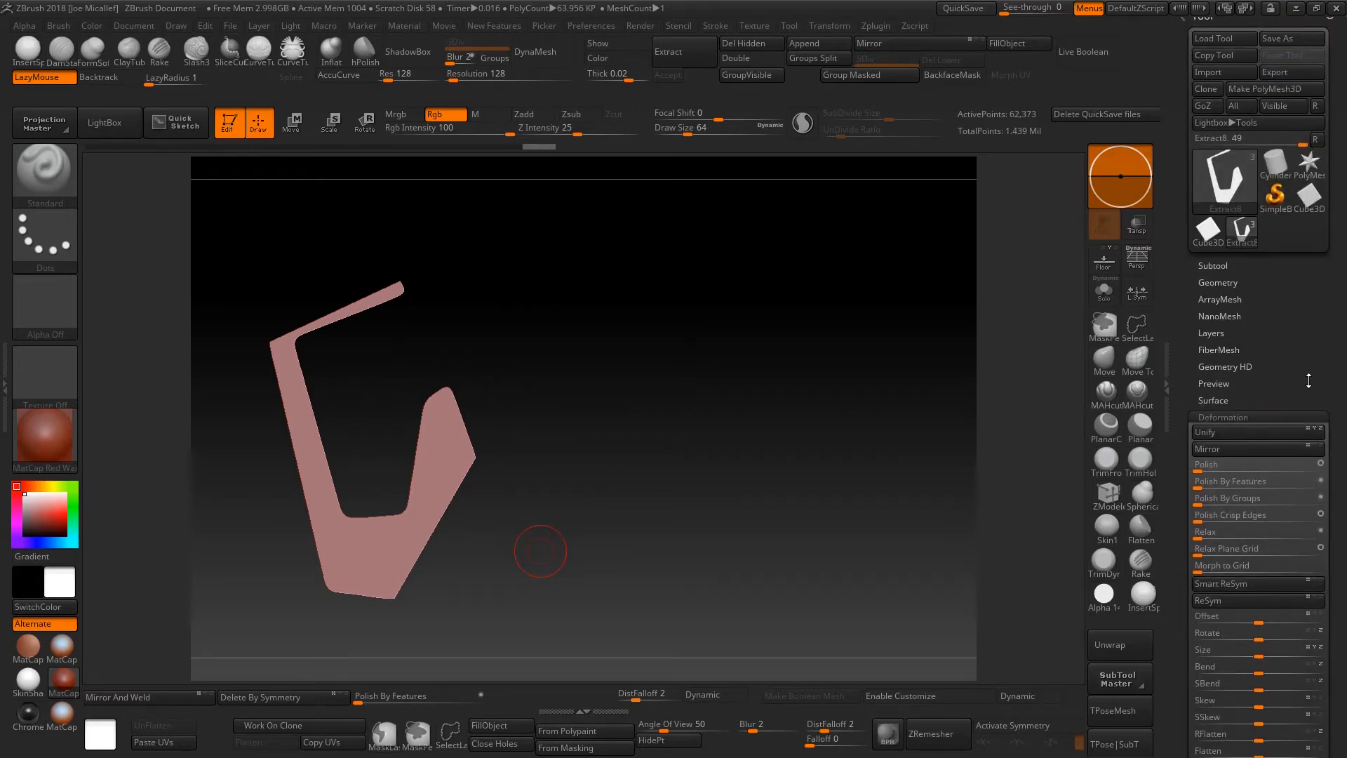
{"action": "left_click", "coordinate": [1260, 309]}
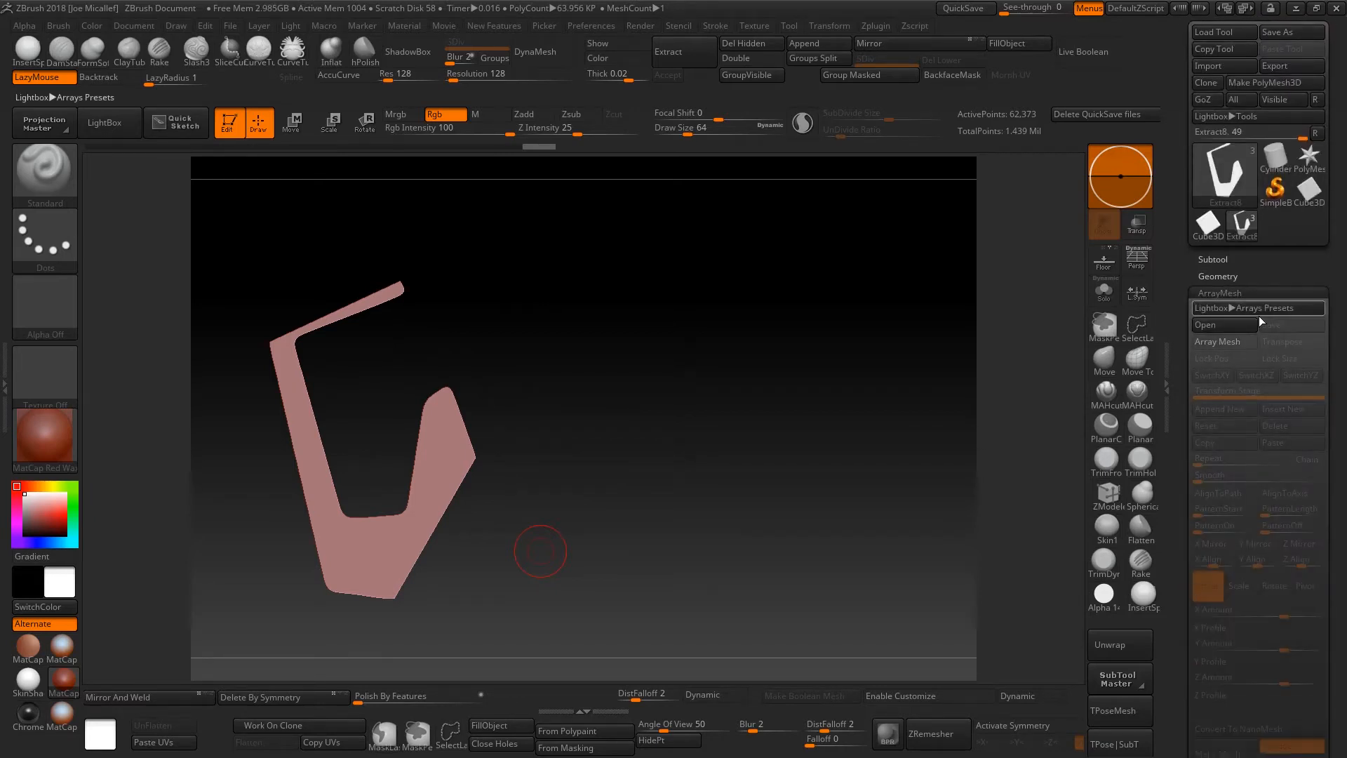
{"action": "left_click", "coordinate": [1227, 342]}
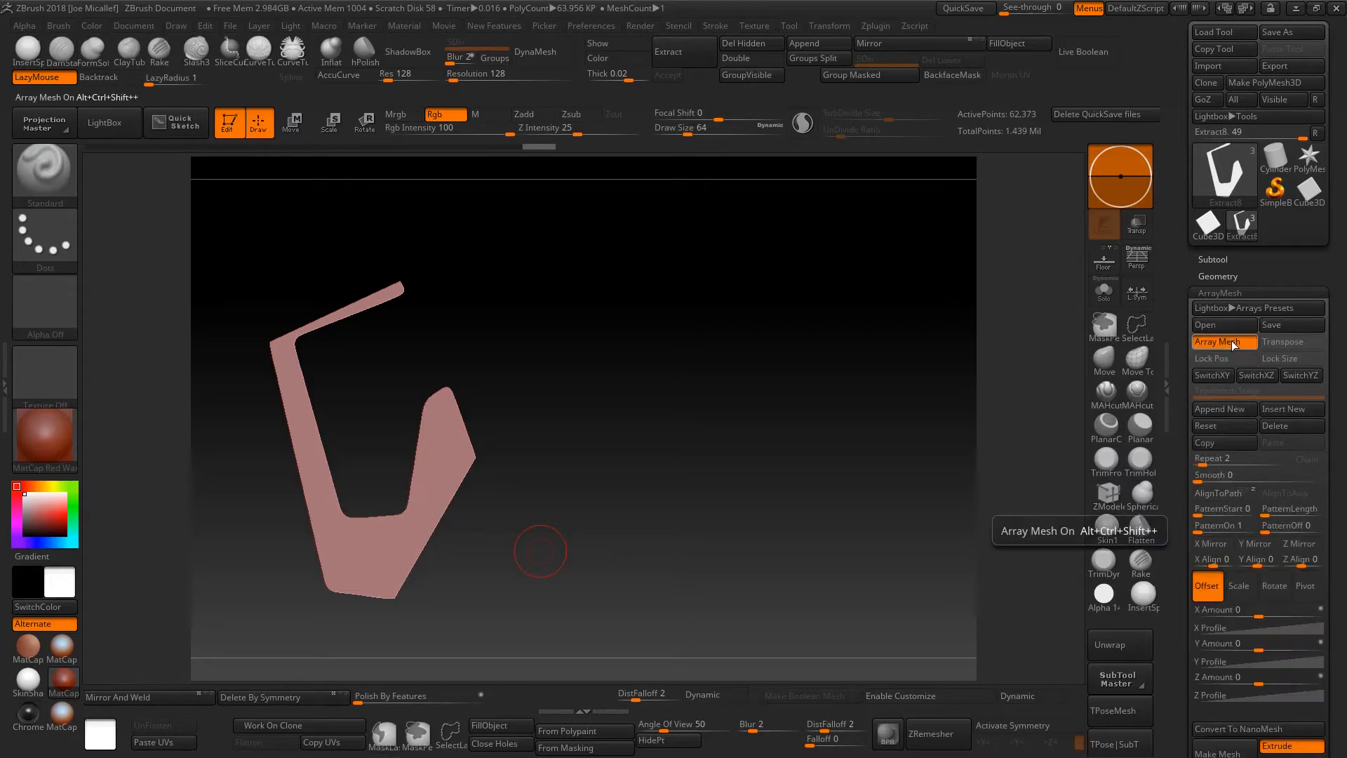
Spread the array into 31 repeats offset by X 0.10663, Y 0.2049 and Z 3.61545.
{"action": "left_click_drag", "start_coordinate": [1257, 615], "coordinate": [1261, 615]}
{"action": "left_click_drag", "start_coordinate": [1266, 678], "coordinate": [1270, 680]}
{"action": "left_click_drag", "start_coordinate": [1203, 464], "coordinate": [1221, 463]}
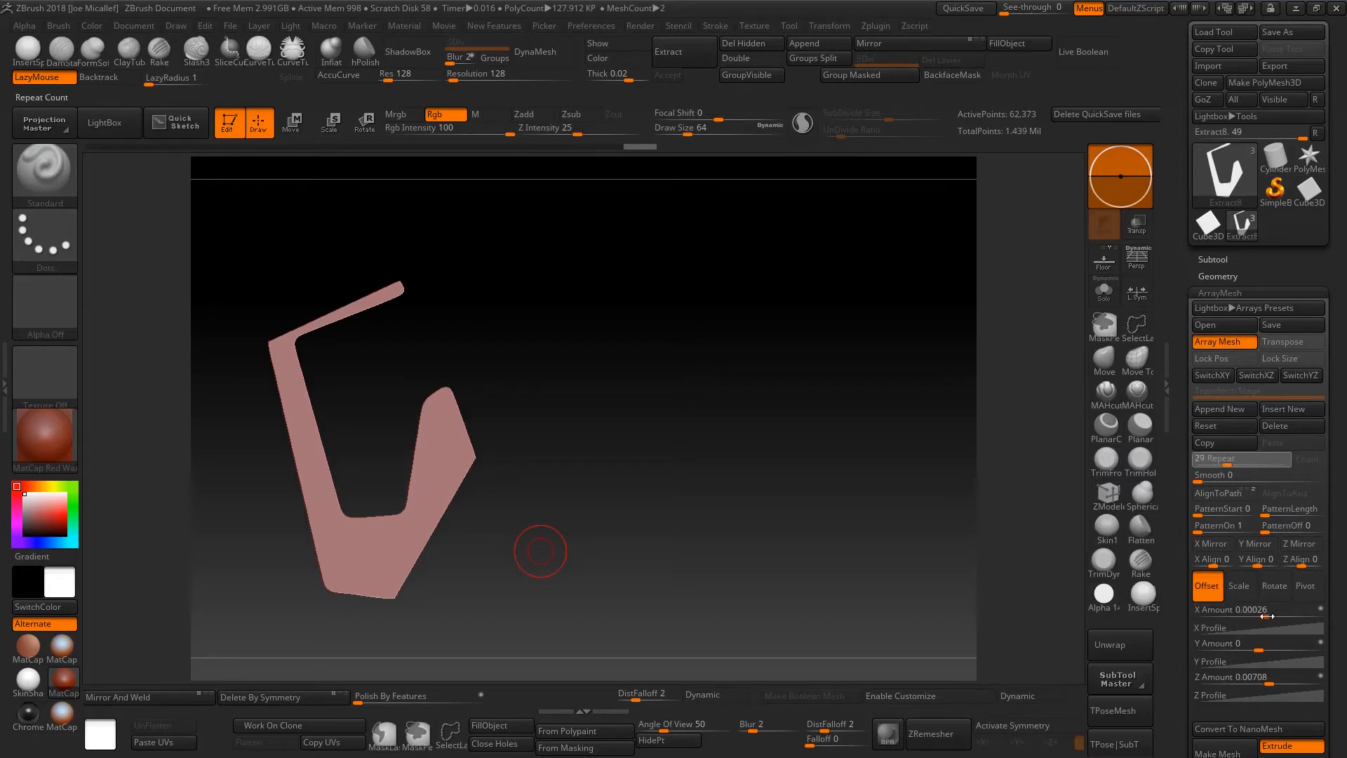
{"action": "left_click_drag", "start_coordinate": [1266, 615], "coordinate": [1269, 616]}
{"action": "left_click_drag", "start_coordinate": [1265, 650], "coordinate": [1290, 677]}
{"action": "left_click_drag", "start_coordinate": [704, 530], "coordinate": [729, 583]}
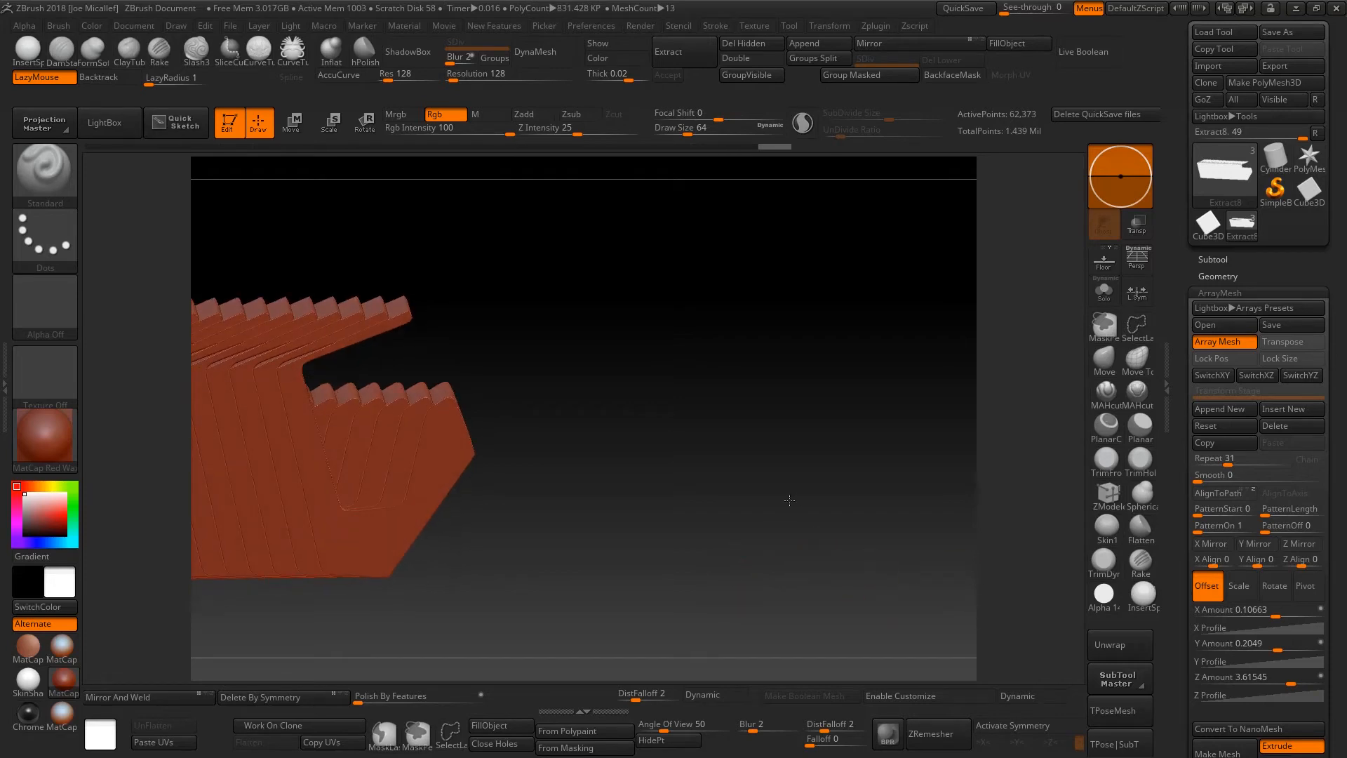
Set the array's X offset to 0.61265 and its X scale to 0.15385.
{"action": "left_click_drag", "start_coordinate": [789, 500], "coordinate": [867, 546]}
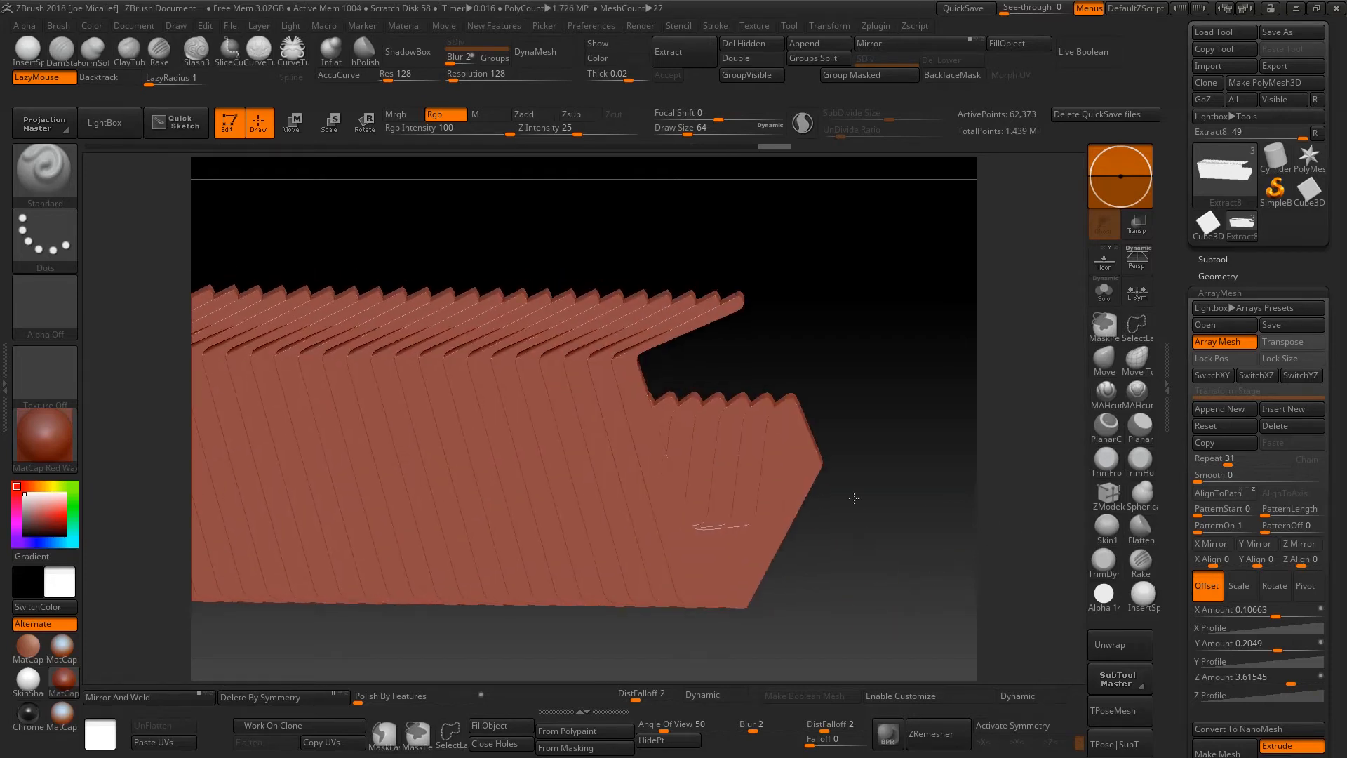
{"action": "left_click_drag", "start_coordinate": [853, 498], "coordinate": [842, 449], "text": "alt"}
{"action": "left_click_drag", "start_coordinate": [845, 554], "coordinate": [866, 583]}
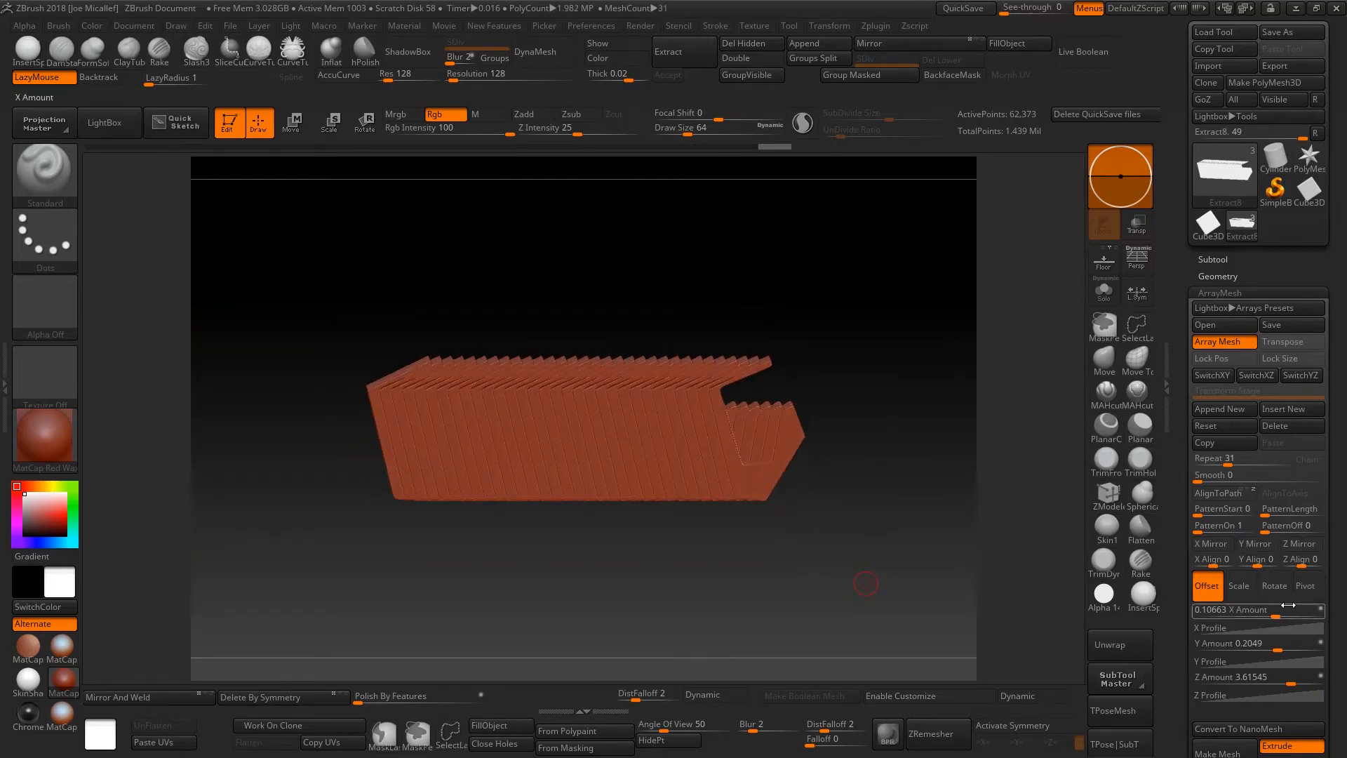
{"action": "left_click_drag", "start_coordinate": [1287, 604], "coordinate": [1231, 616]}
{"action": "left_click", "coordinate": [1238, 585]}
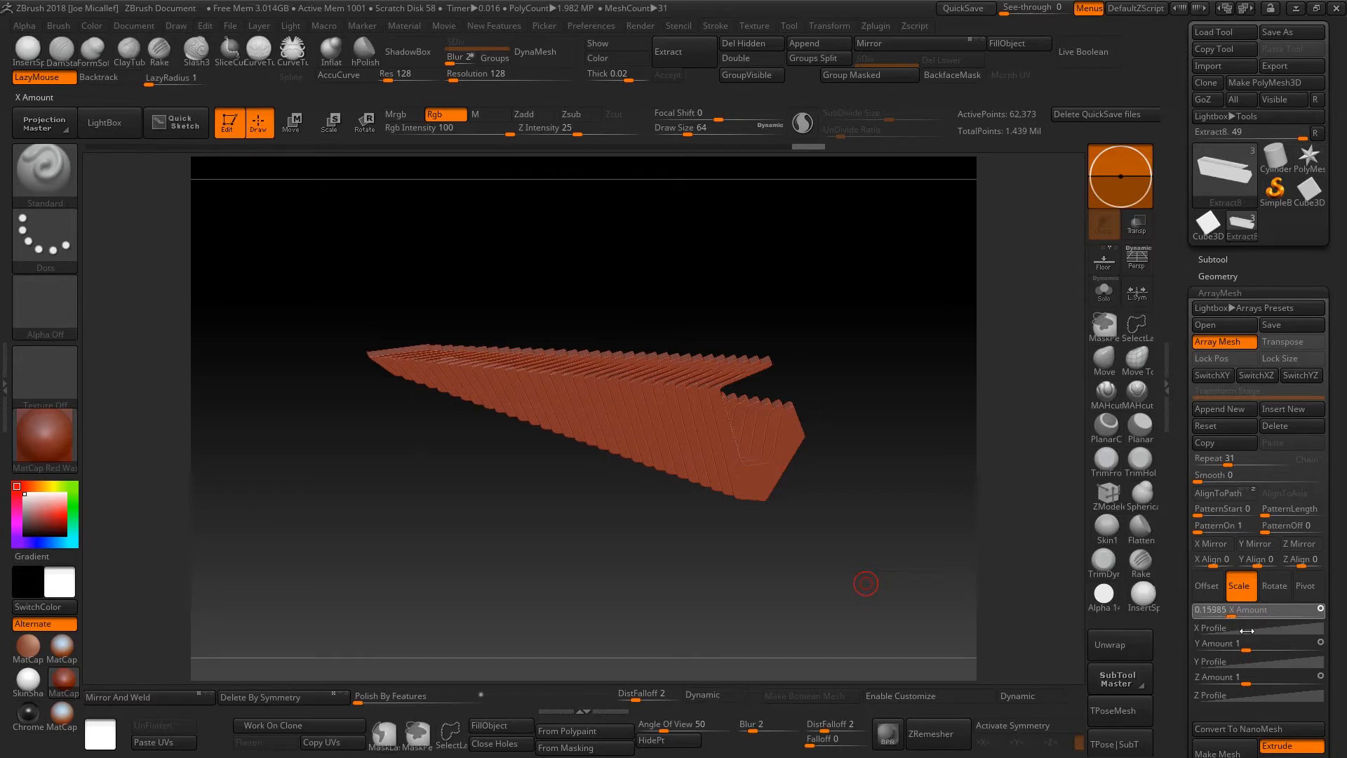
Reduce the array to 4 repeats offset by X 0.00103, Y 2.8573 and Z 0.51859.
{"action": "left_click", "coordinate": [1216, 594]}
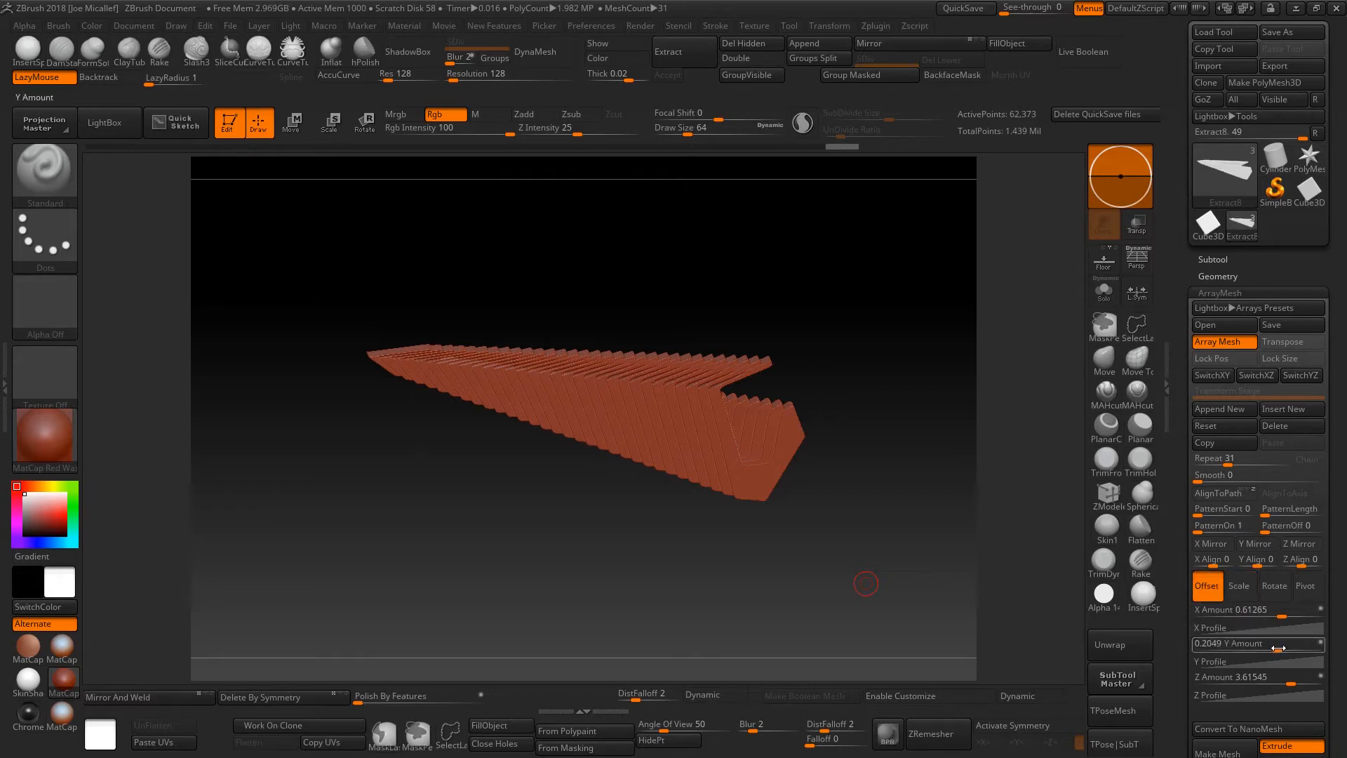
{"action": "left_click_drag", "start_coordinate": [1278, 648], "coordinate": [1289, 648]}
{"action": "left_click_drag", "start_coordinate": [1290, 679], "coordinate": [1077, 597]}
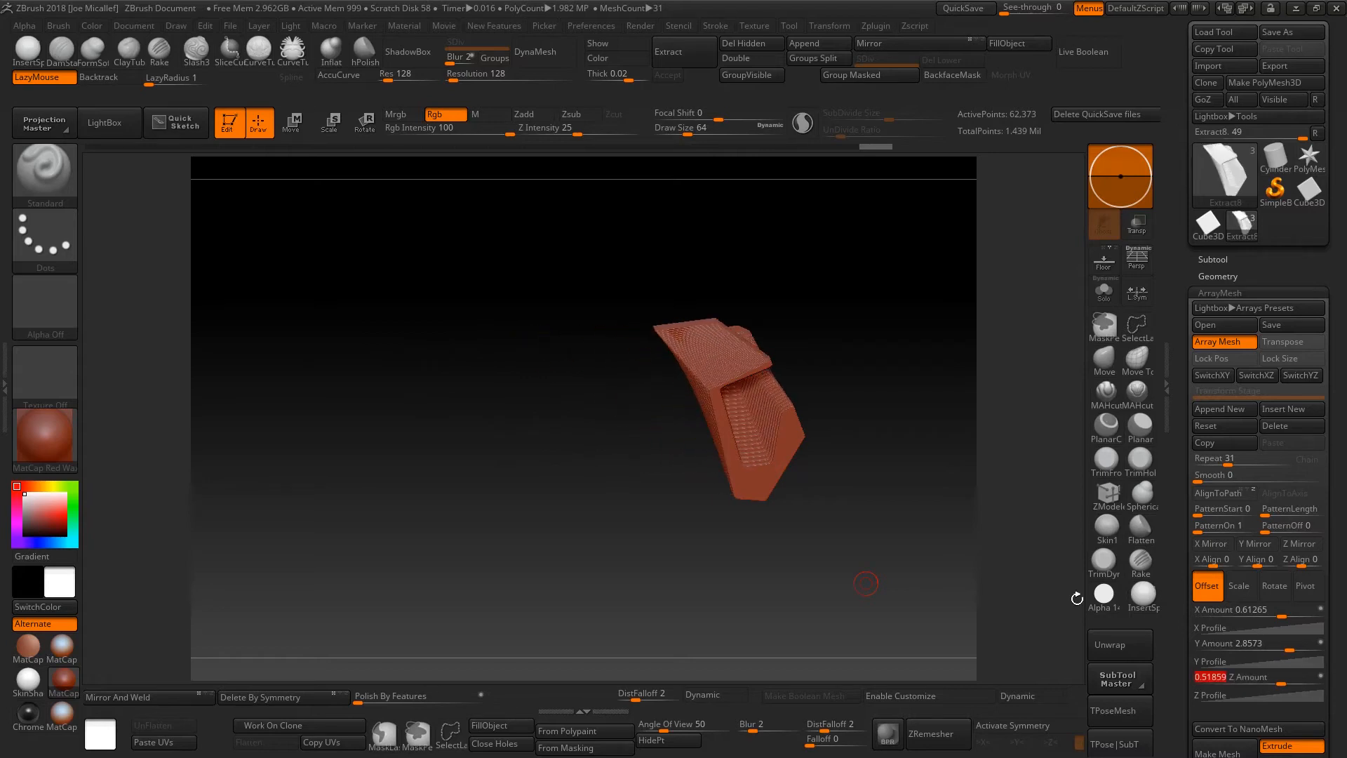
{"action": "left_click_drag", "start_coordinate": [870, 554], "coordinate": [878, 600]}
{"action": "left_click_drag", "start_coordinate": [1284, 618], "coordinate": [1265, 619]}
{"action": "left_click_drag", "start_coordinate": [1229, 466], "coordinate": [1207, 466]}
{"action": "left_click_drag", "start_coordinate": [897, 586], "coordinate": [939, 480]}
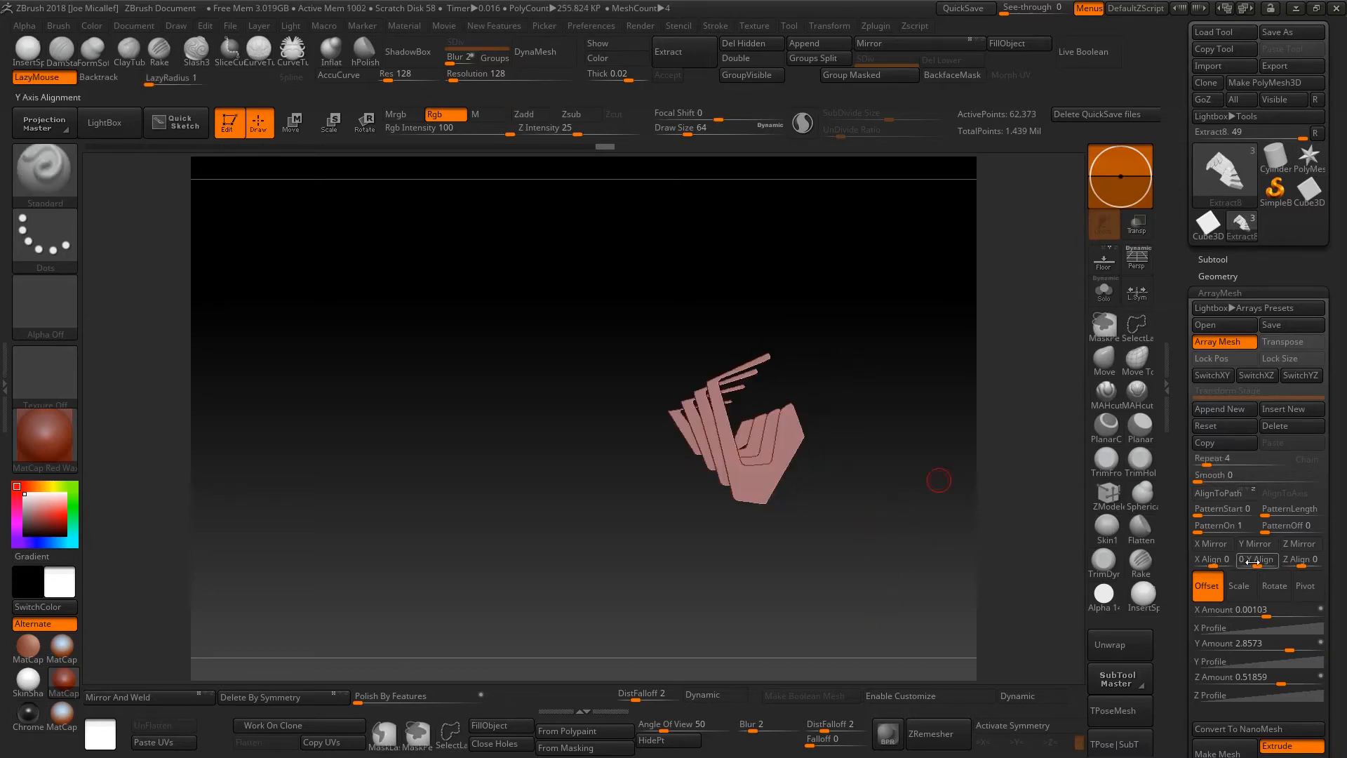
Rotate the array copies by 5 in X and 163 in Y.
{"action": "left_click", "coordinate": [1273, 587]}
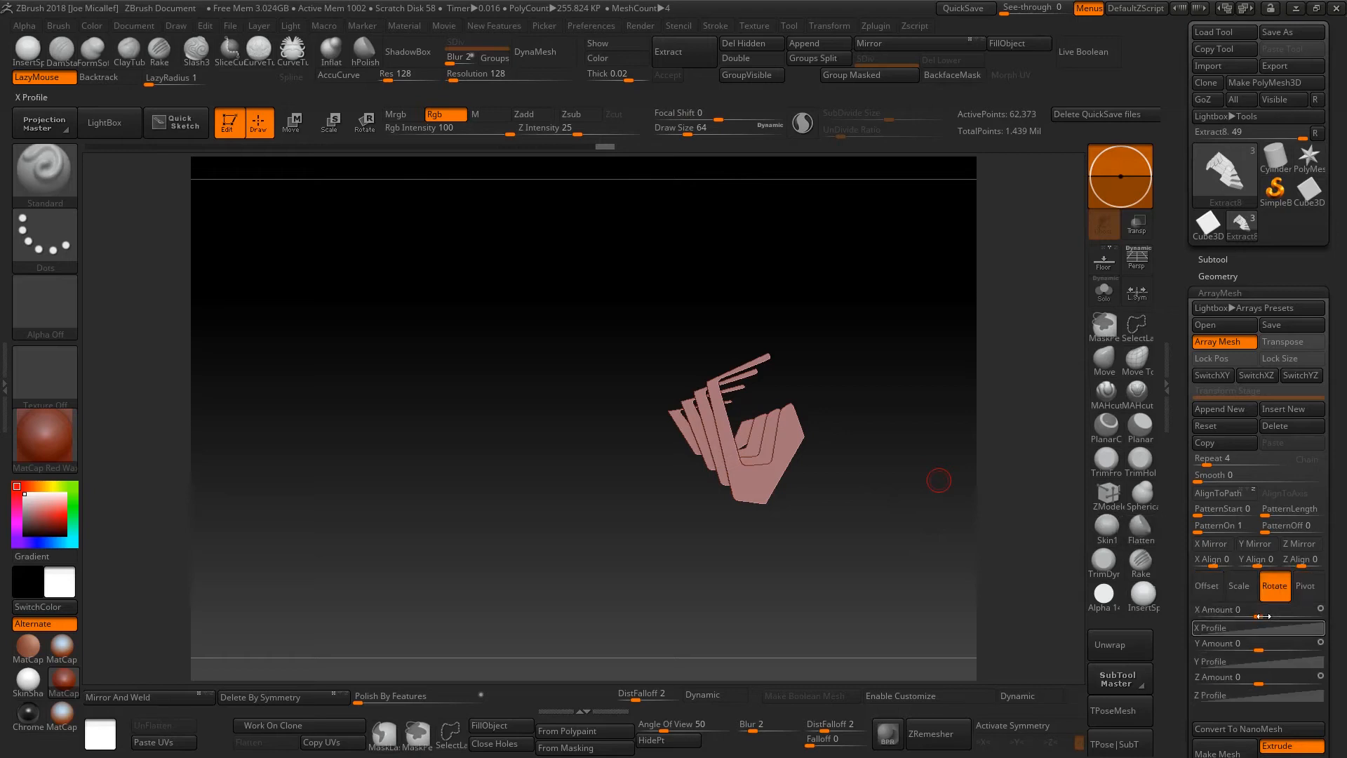
{"action": "left_click_drag", "start_coordinate": [1274, 615], "coordinate": [1276, 615]}
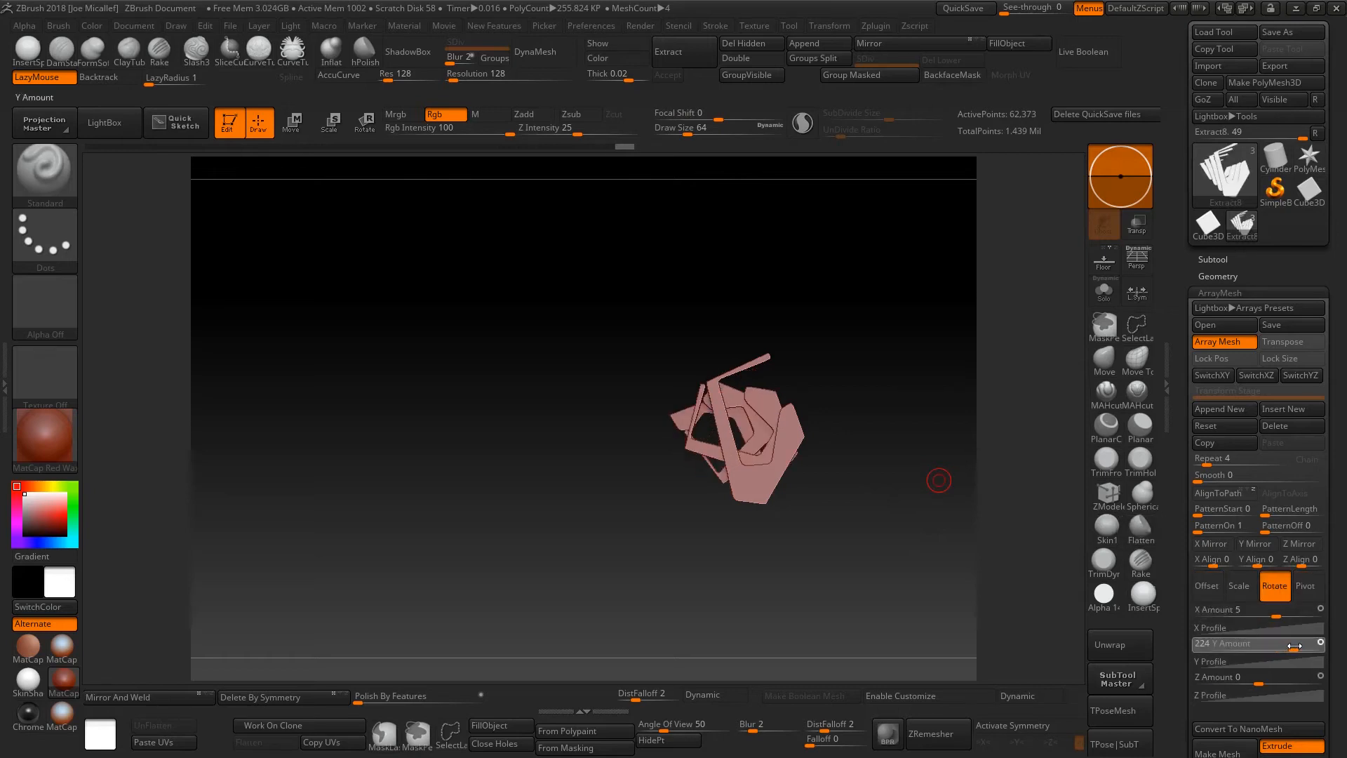
{"action": "left_click_drag", "start_coordinate": [1292, 646], "coordinate": [1299, 646]}
{"action": "left_click_drag", "start_coordinate": [825, 570], "coordinate": [830, 723], "text": "alt"}
{"action": "left_click_drag", "start_coordinate": [879, 579], "coordinate": [668, 537], "text": "alt"}
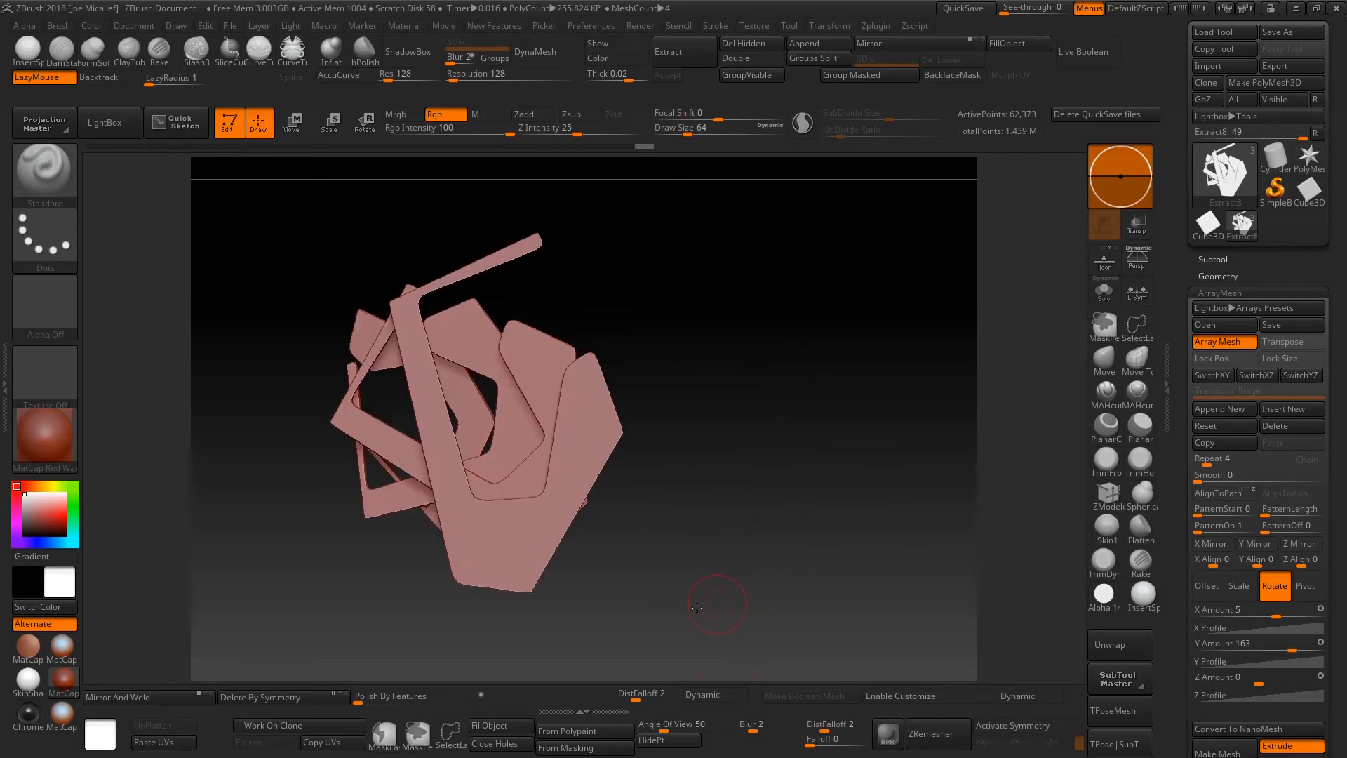
{"action": "left_click_drag", "start_coordinate": [696, 607], "coordinate": [613, 532]}
Switch the model's material to the light grey MatCap Pearl material.
{"action": "left_click", "coordinate": [28, 434]}
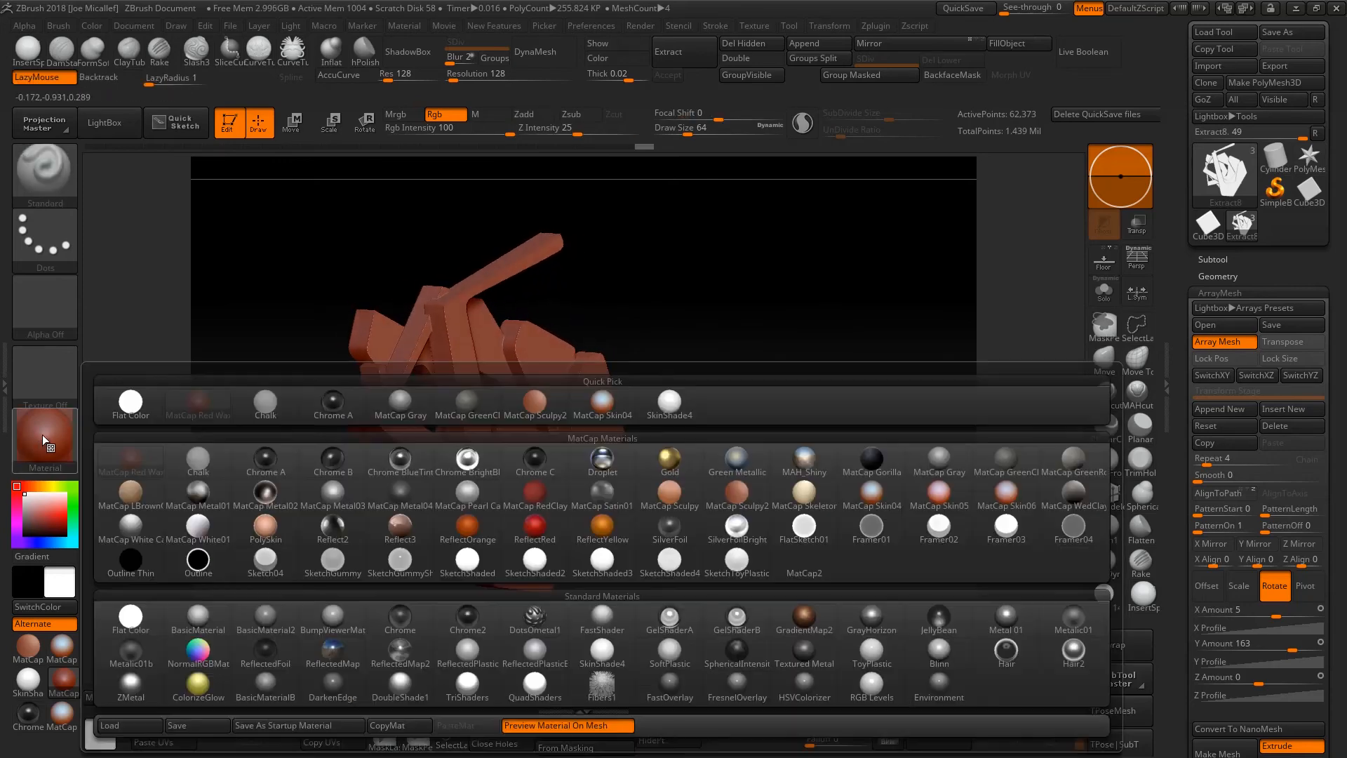
{"action": "left_click", "coordinate": [498, 482]}
{"action": "mouse_move", "coordinate": [723, 547]}
{"action": "left_mouse_down"}
{"action": "mouse_move", "coordinate": [694, 547]}
{"action": "mouse_move", "coordinate": [676, 502]}
{"action": "mouse_move", "coordinate": [672, 547]}
{"action": "mouse_move", "coordinate": [660, 510]}
{"action": "left_mouse_up"}
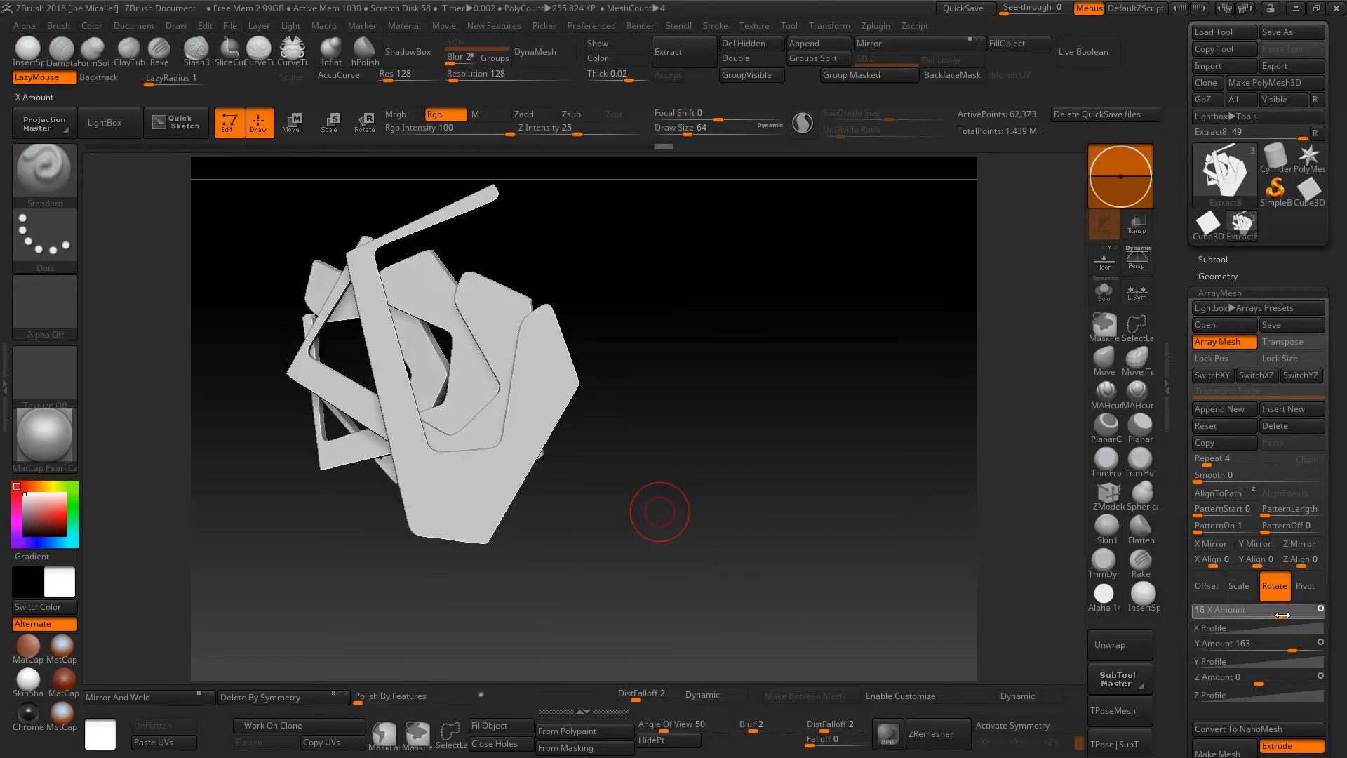
Set the array's X rotation to 146 and spread the copies apart with a Y offset of 23.96541.
{"action": "left_click_drag", "start_coordinate": [1282, 615], "coordinate": [1292, 614]}
{"action": "left_click_drag", "start_coordinate": [778, 565], "coordinate": [781, 599]}
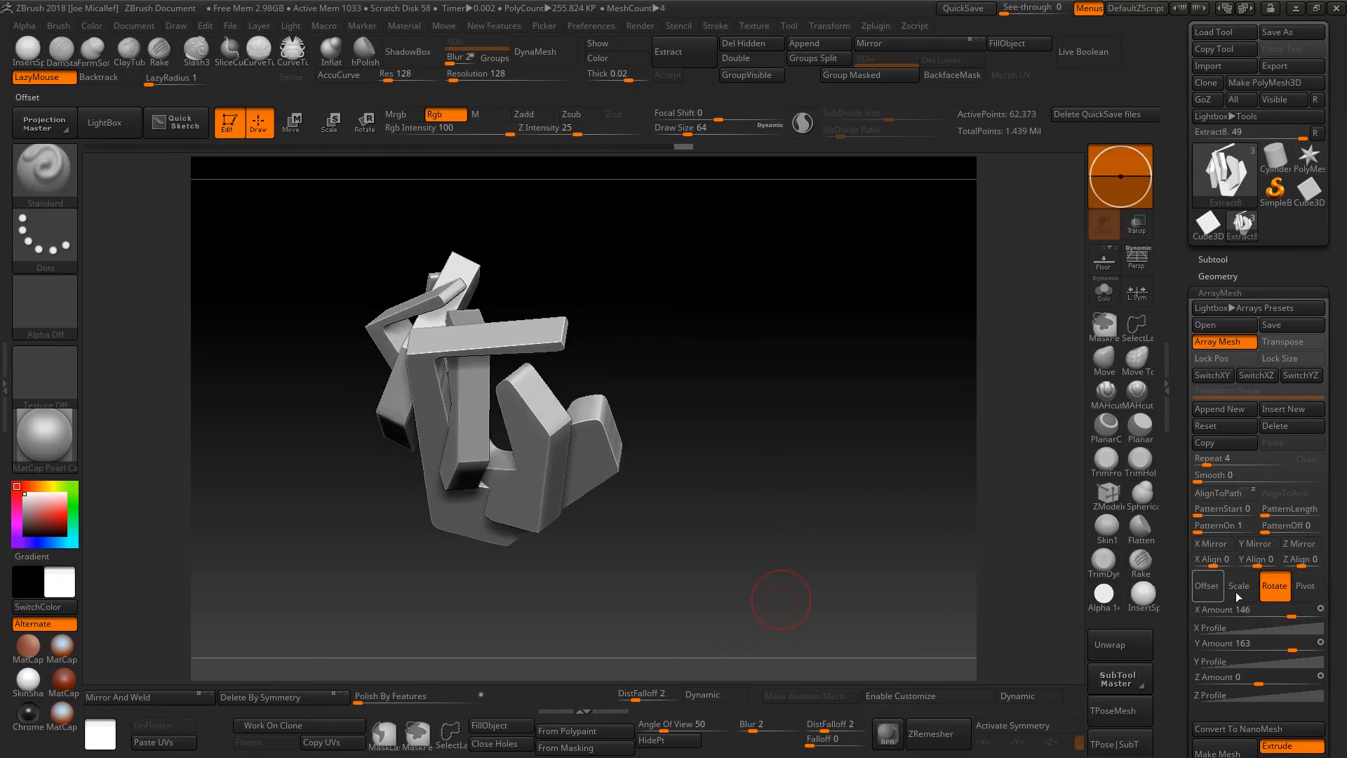
{"action": "left_click_drag", "start_coordinate": [1286, 647], "coordinate": [1304, 652]}
{"action": "left_click_drag", "start_coordinate": [885, 541], "coordinate": [679, 631]}
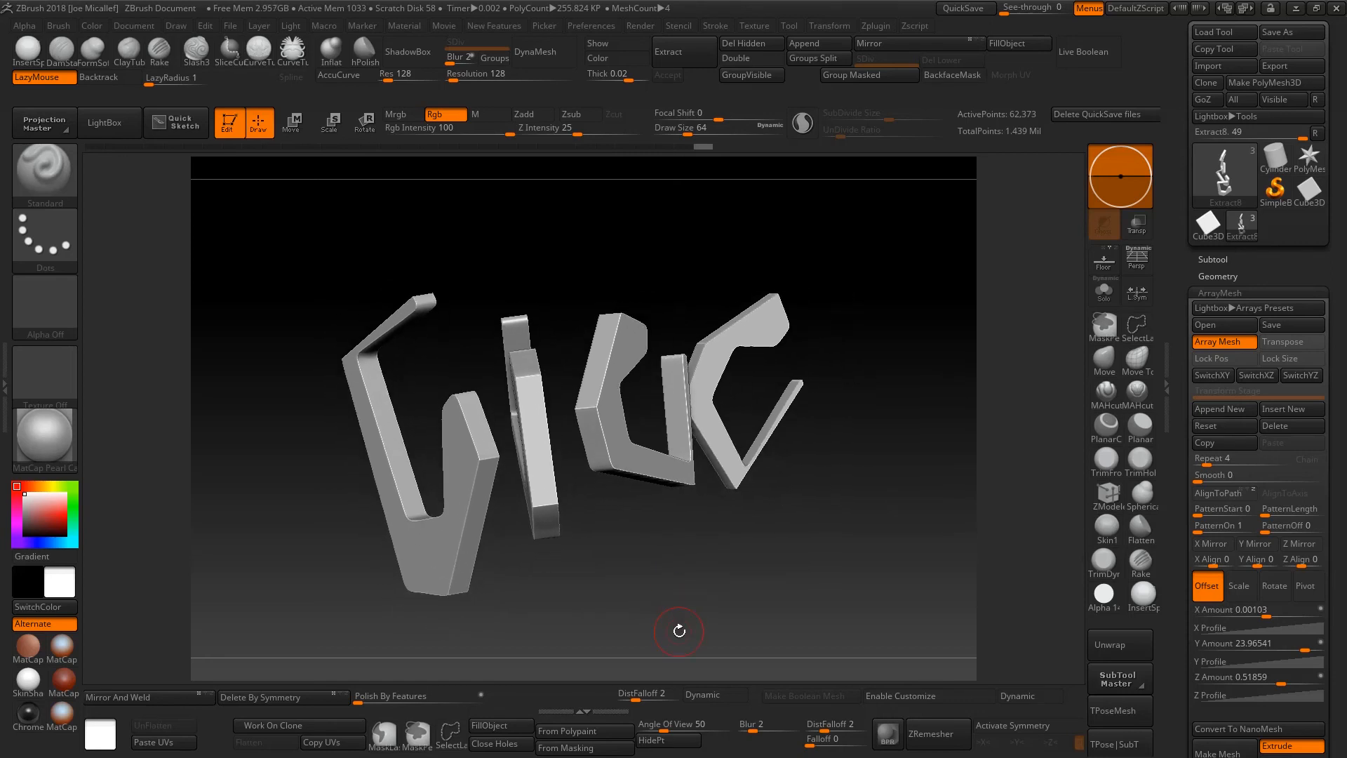